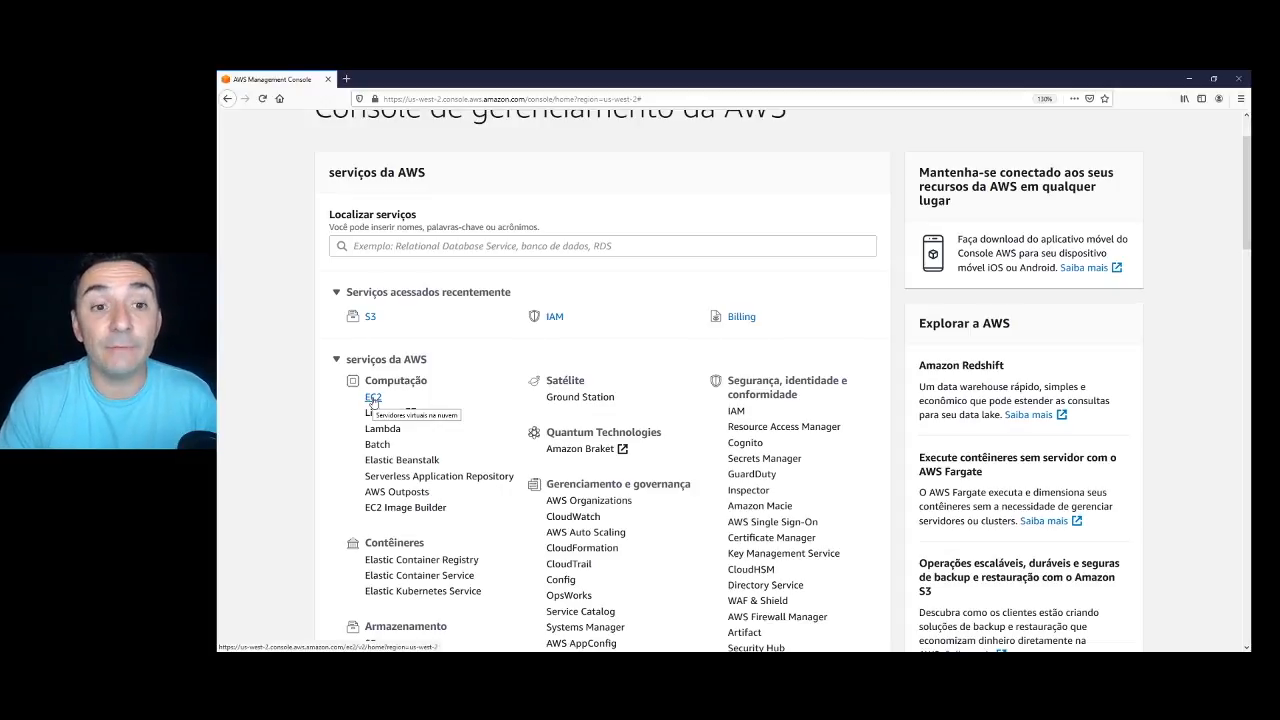
# Go to the EC2 Key Pairs page, which lists only the ead_key pair.
pyautogui.click(372, 398)
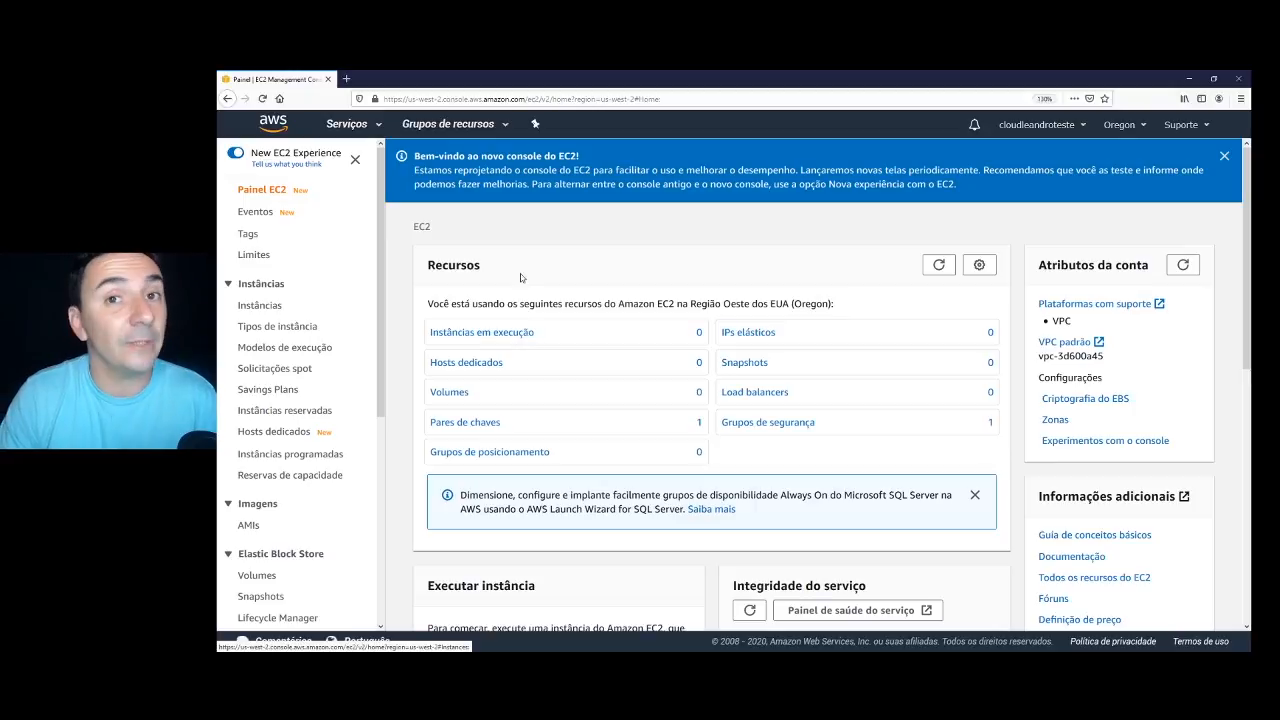
pyautogui.scroll(-3, 308, 464)
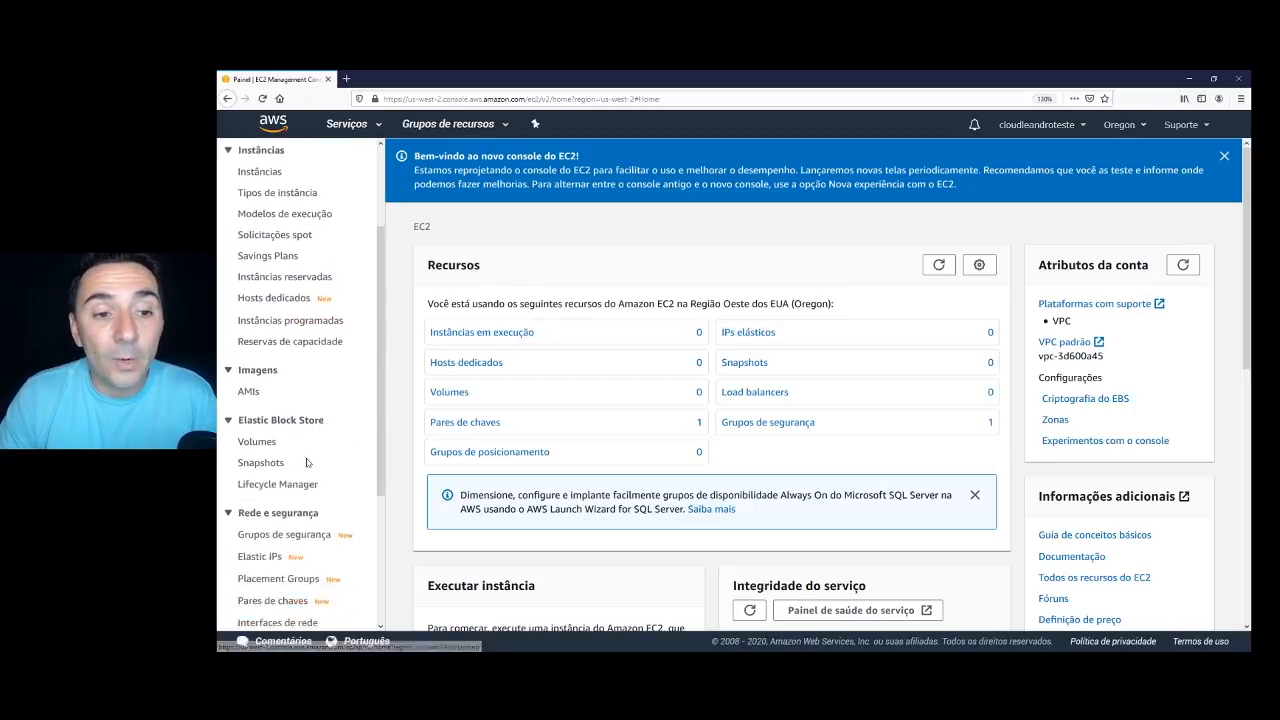
pyautogui.scroll(-1, 289, 468)
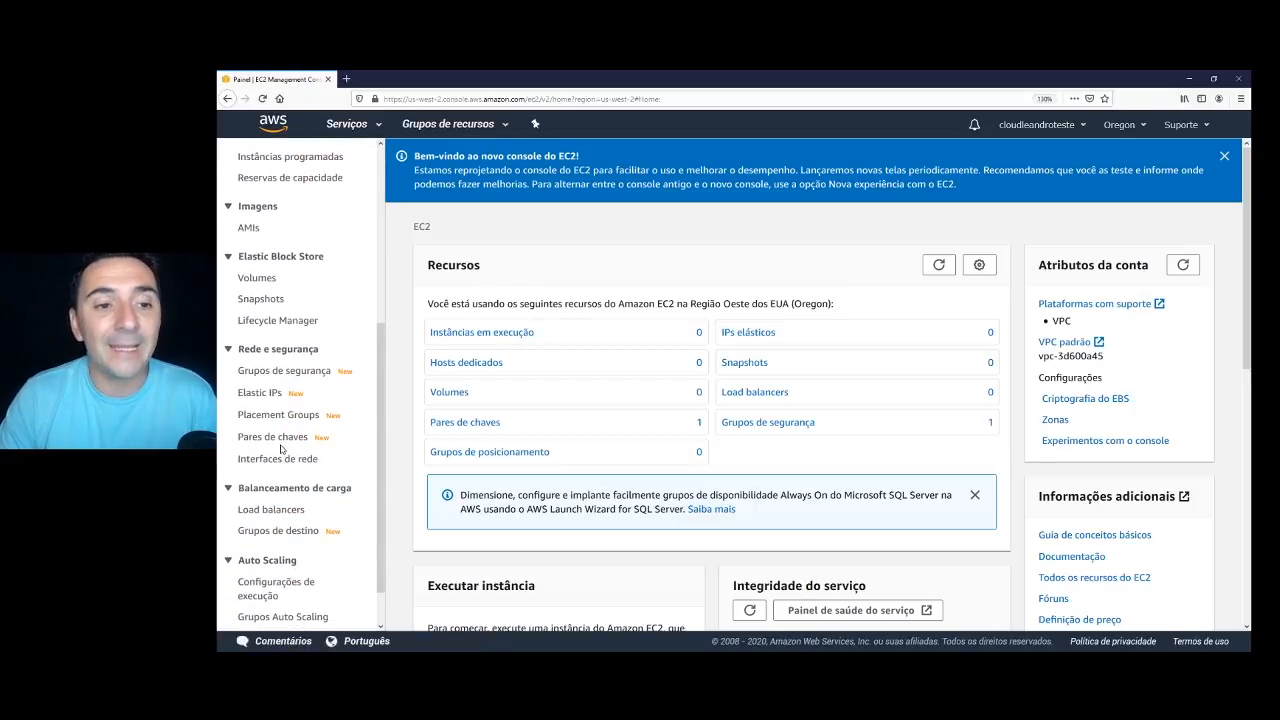
pyautogui.click(276, 437)
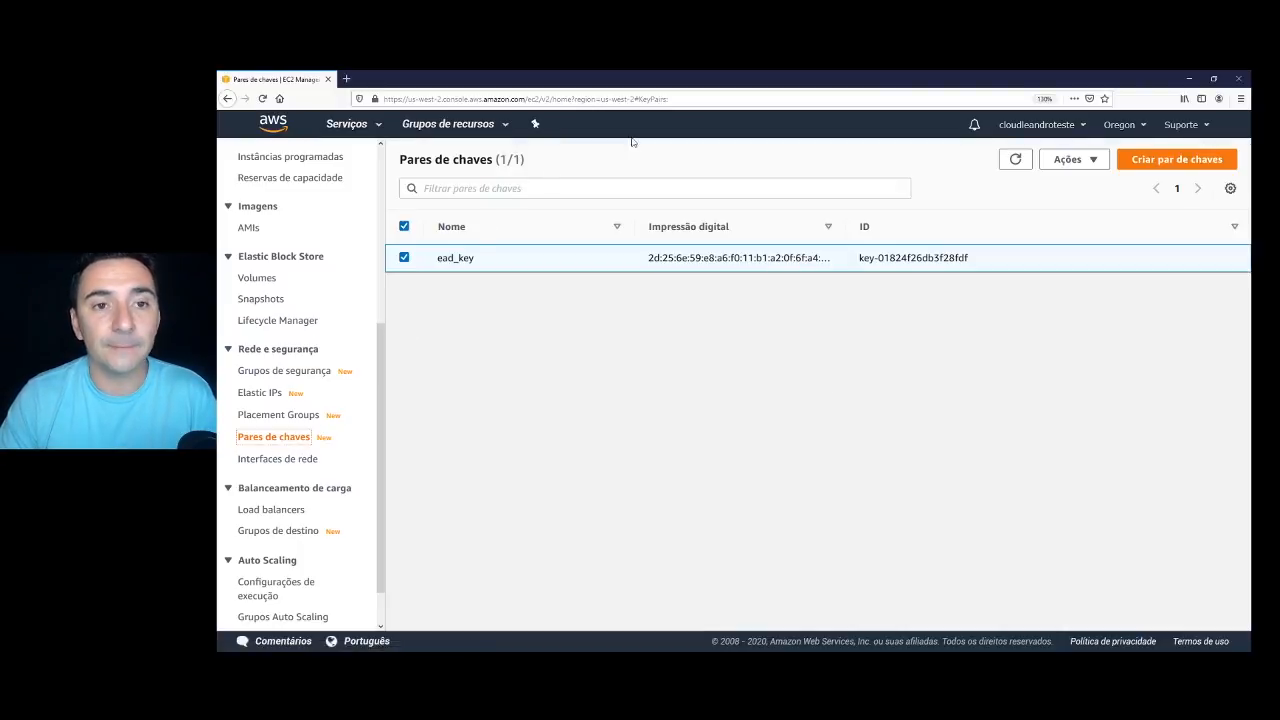
# Create a ppk-format key pair named key_ead and save key_ead.ppk to disk.
pyautogui.click(1152, 163)
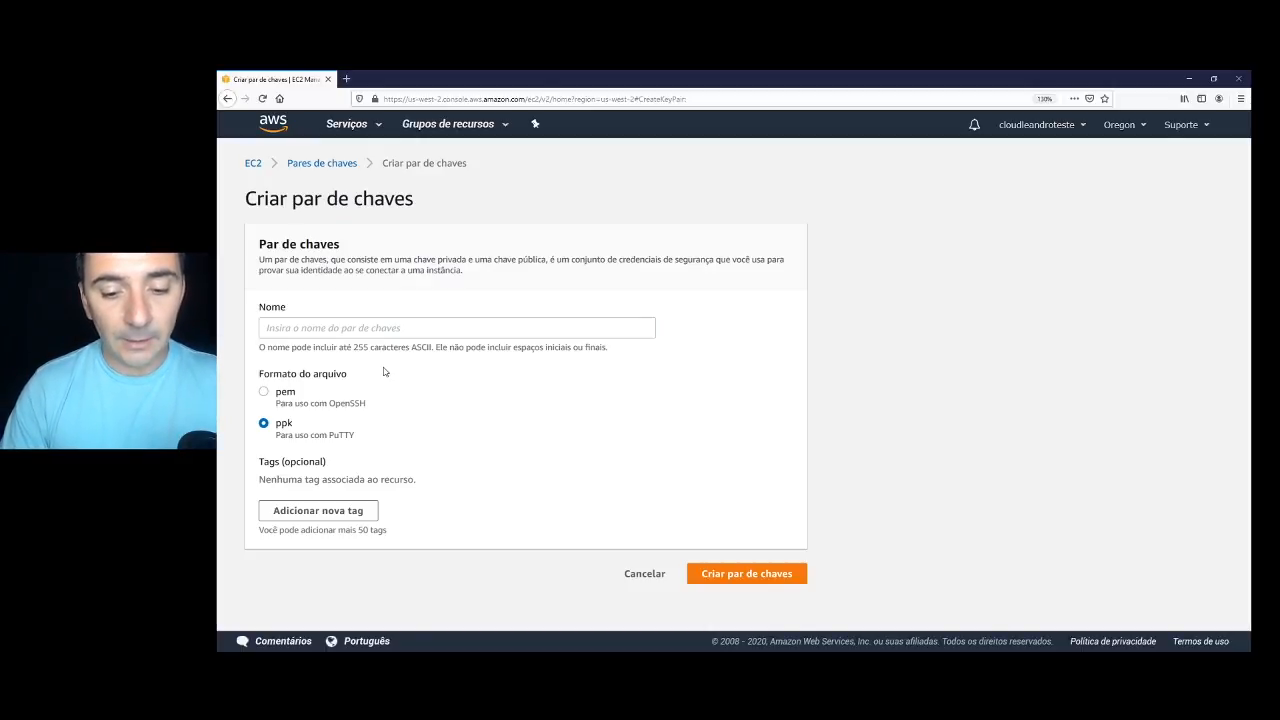
pyautogui.click(402, 334)
pyautogui.write('key_ead')
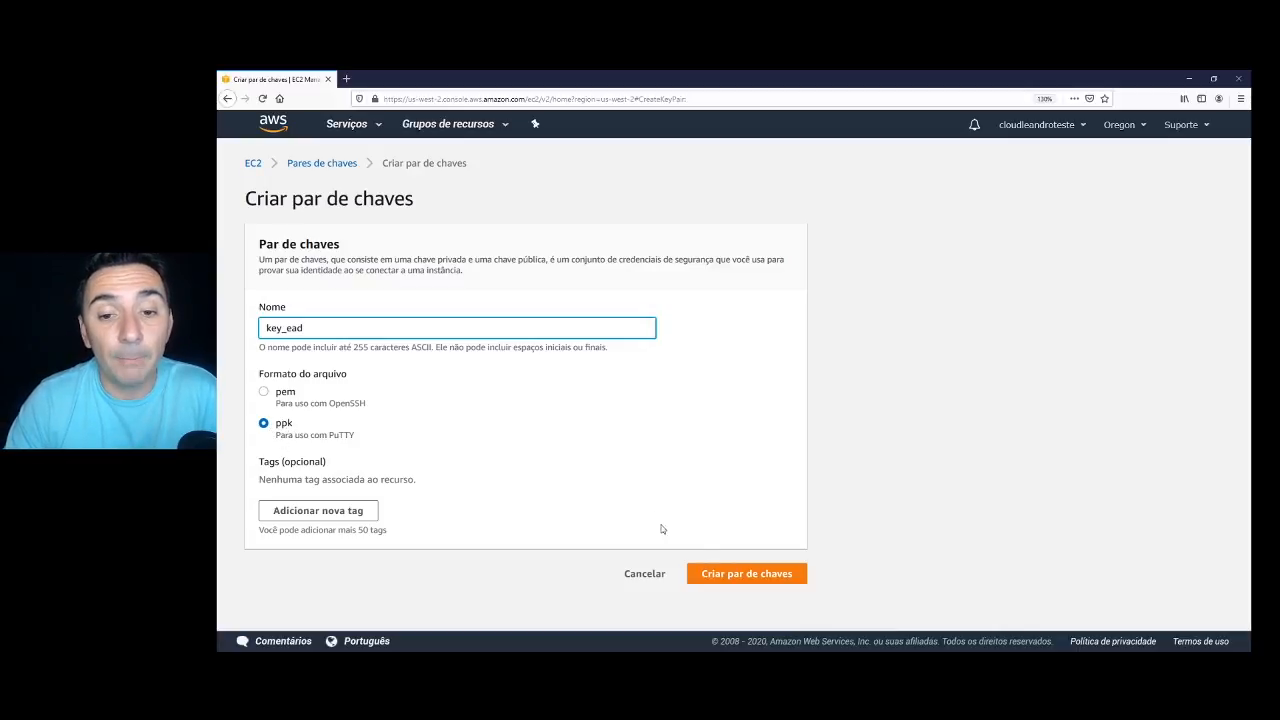
pyautogui.click(733, 575)
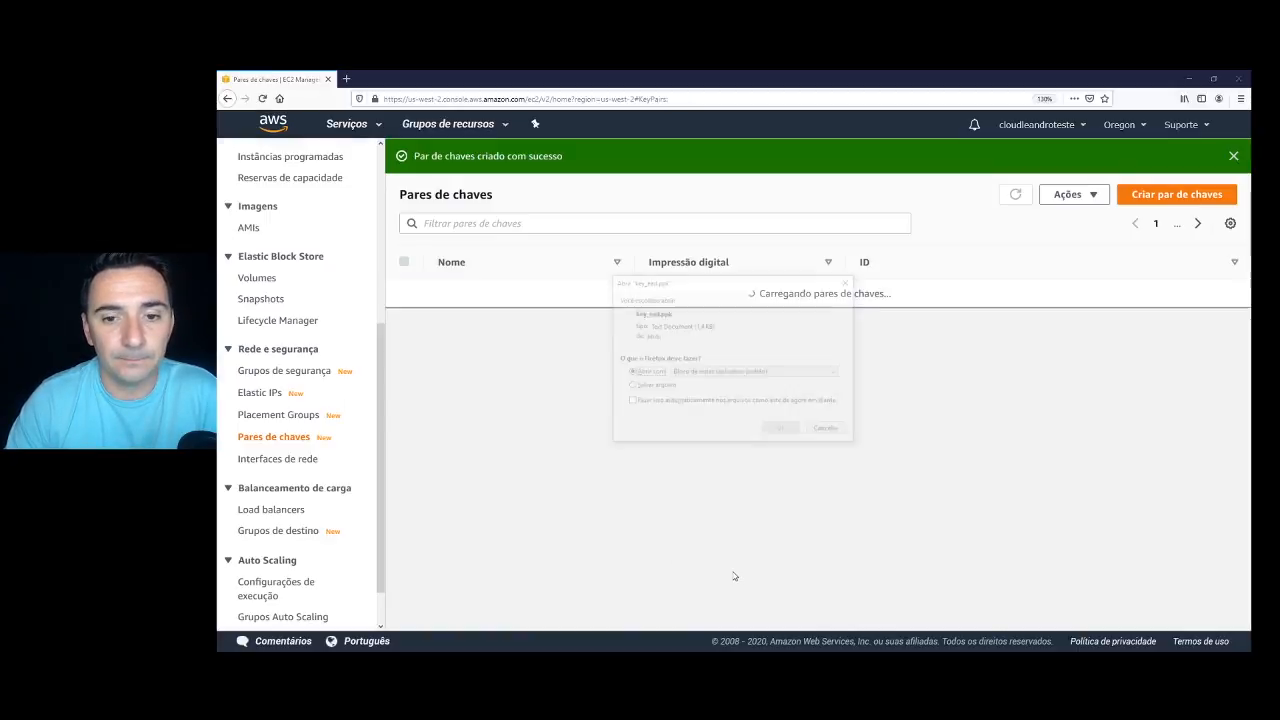
pyautogui.click(630, 386)
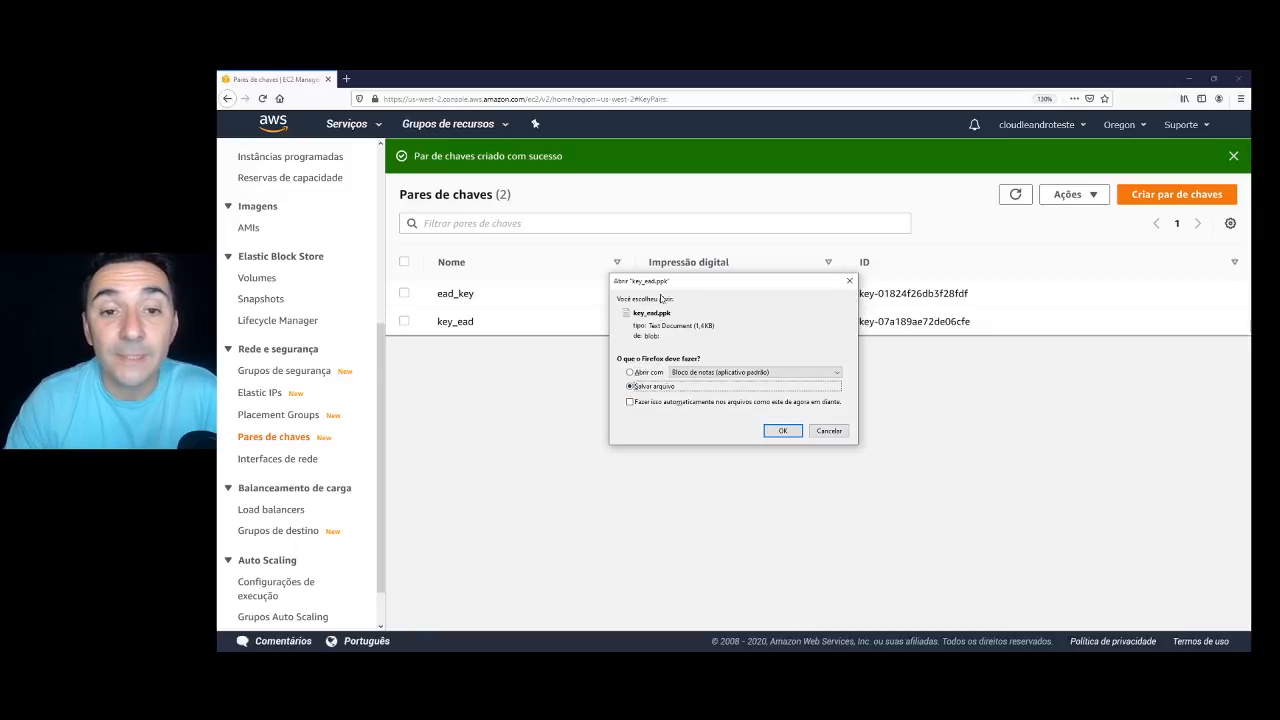
pyautogui.click(785, 431)
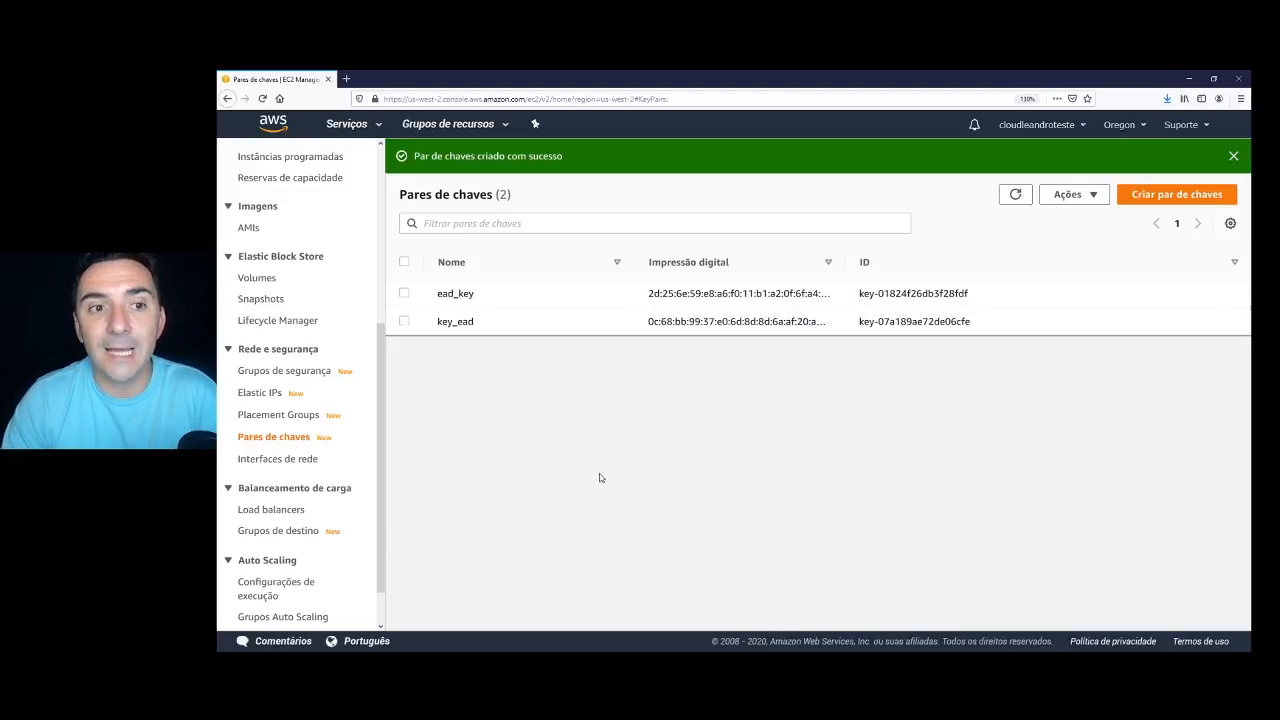
pyautogui.scroll(5, 305, 297)
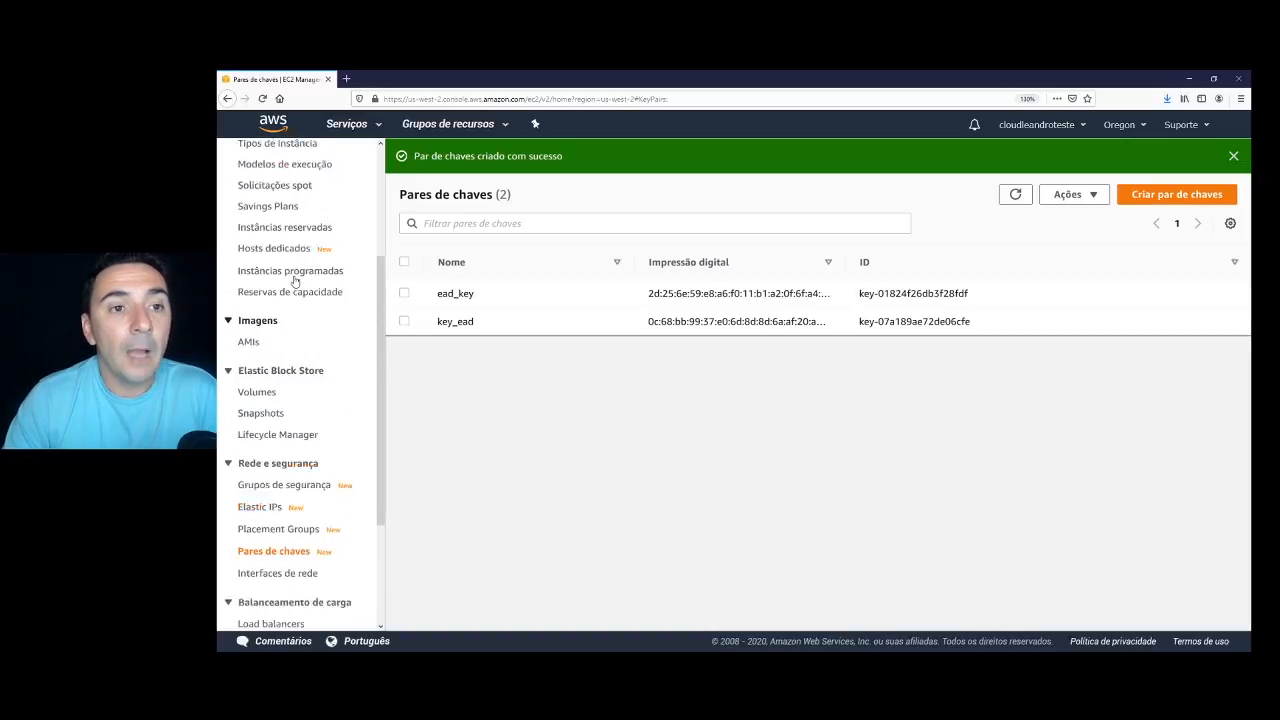
# From the Instances list, launch a new instance using the Ubuntu Server 18.04 LTS image found by searching 'ubuntu'.
pyautogui.click(270, 306)
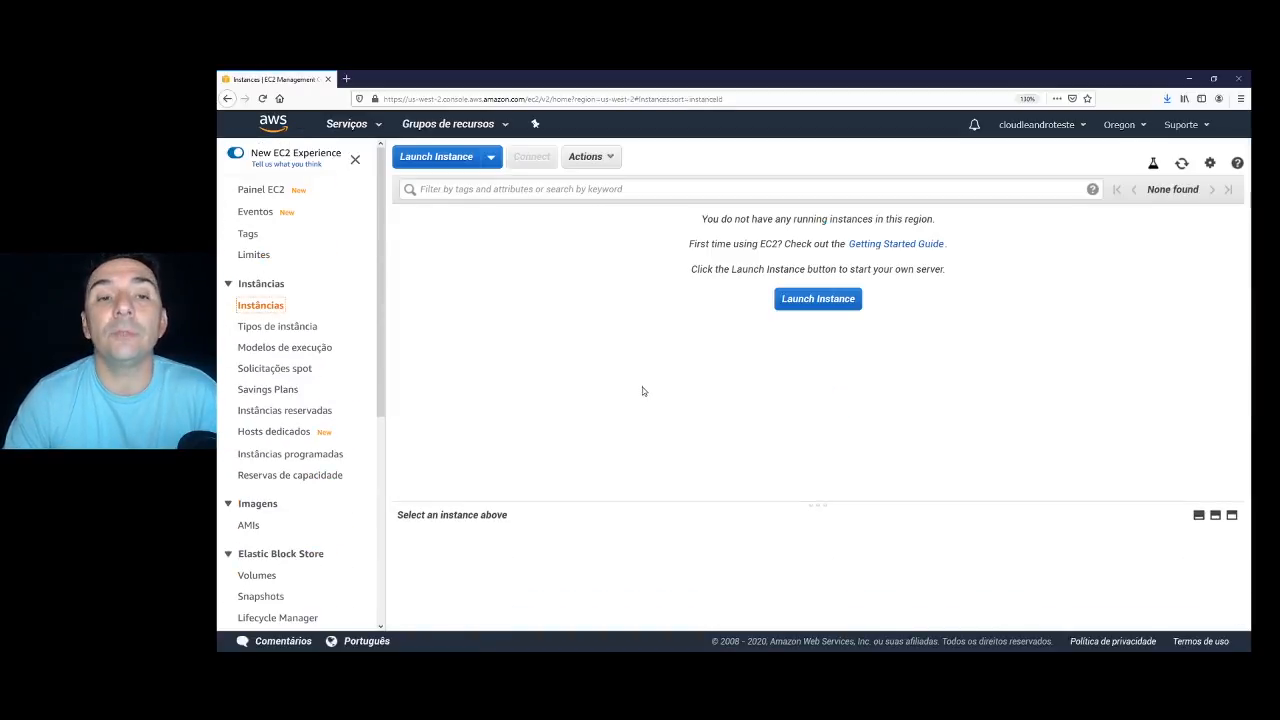
pyautogui.click(432, 160)
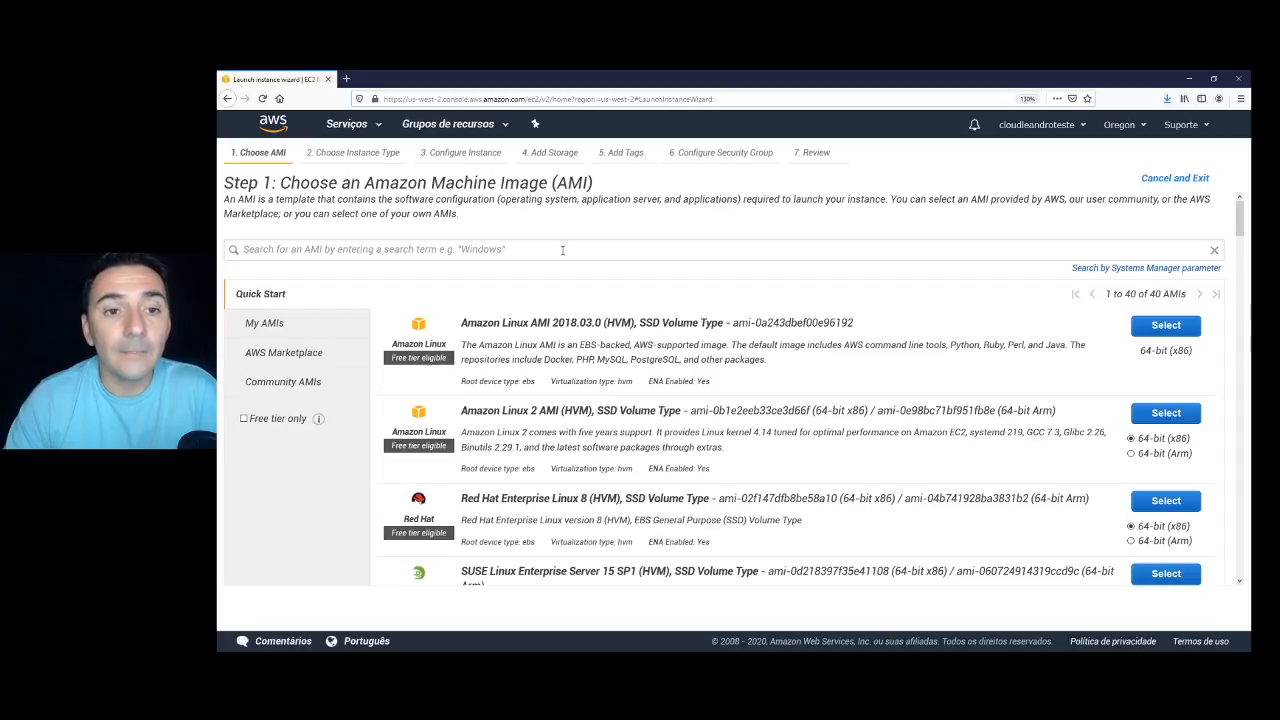
pyautogui.scroll(-3, 529, 300)
pyautogui.scroll(-3, 529, 300)
pyautogui.scroll(6, 529, 300)
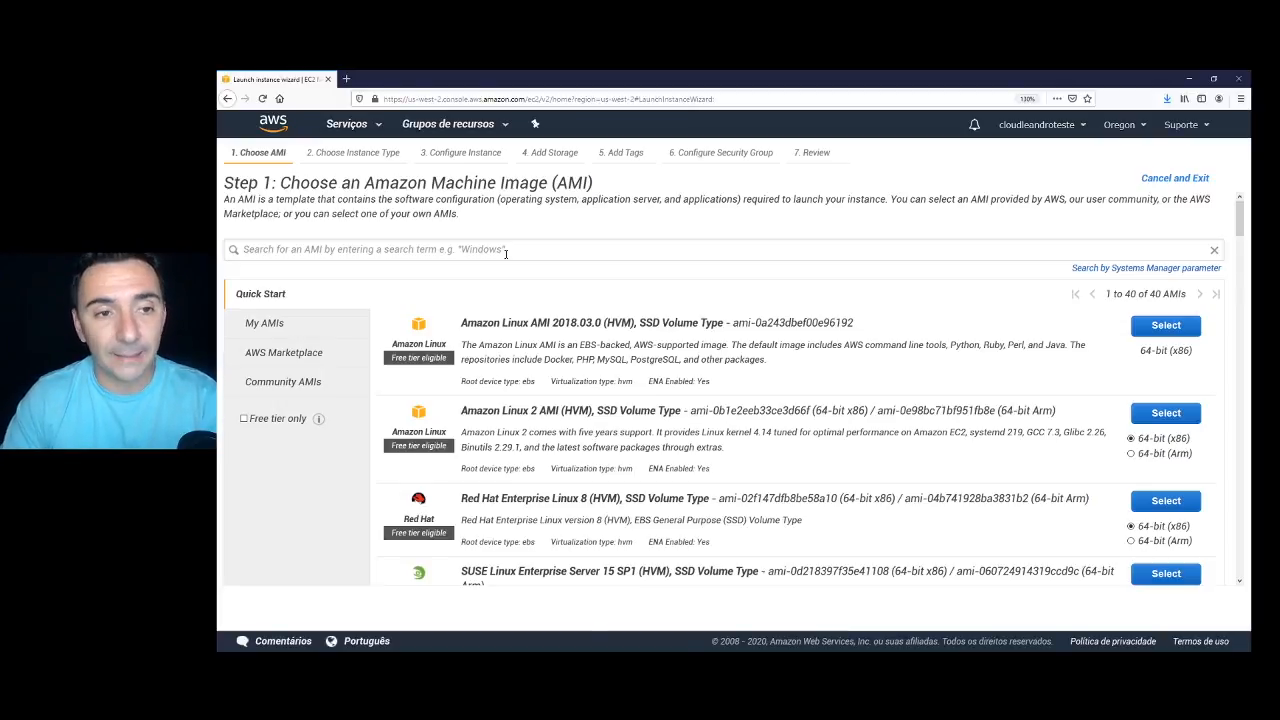
pyautogui.click(276, 249)
pyautogui.write('u')
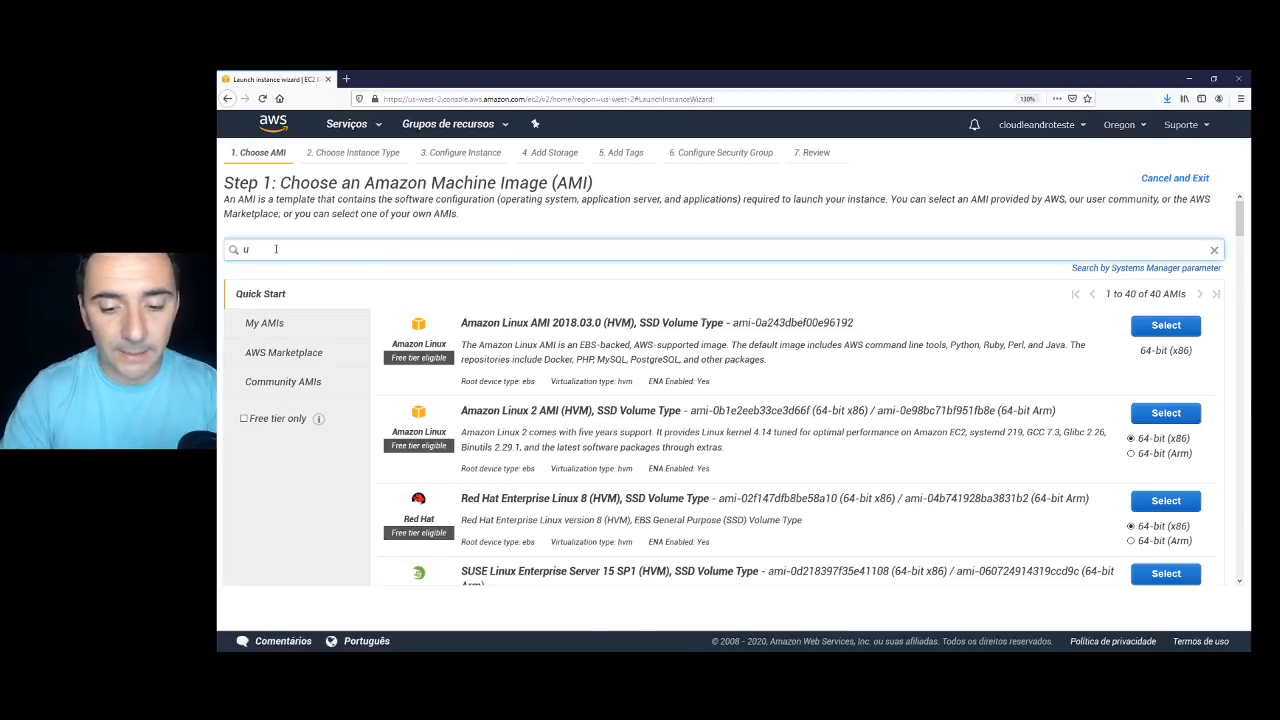
pyautogui.write('buntu')
pyautogui.press('Return')
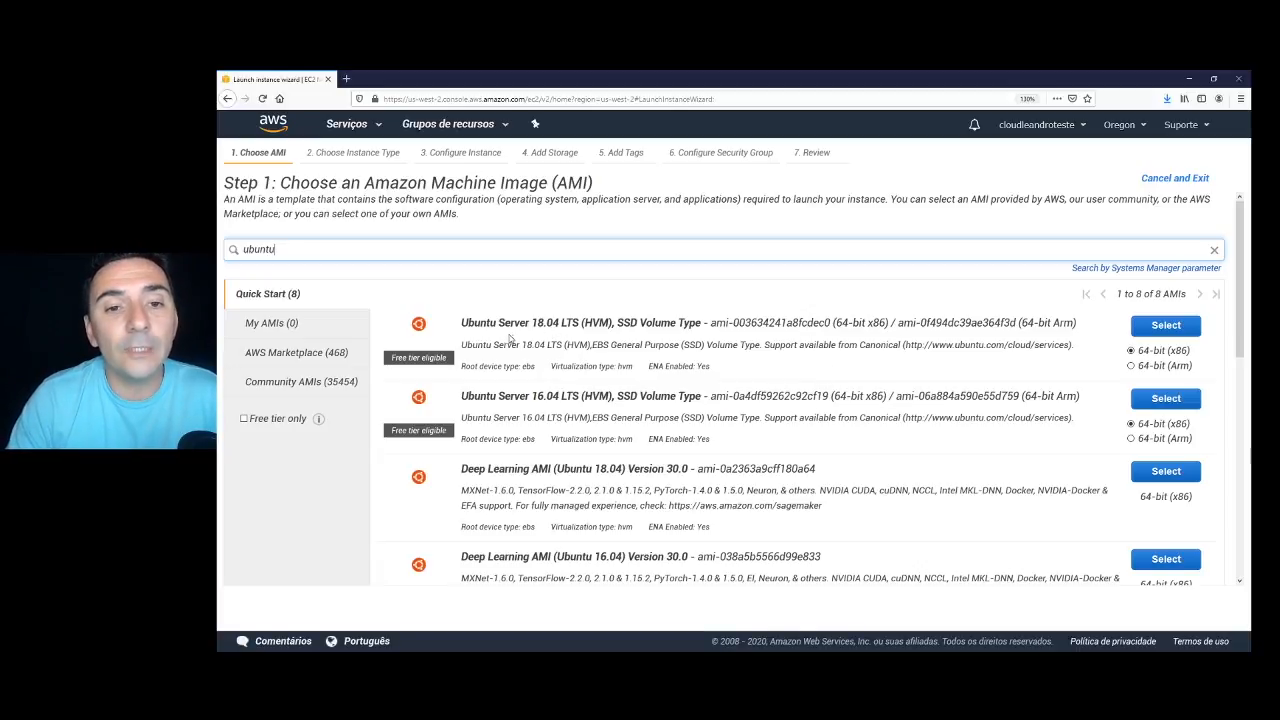
pyautogui.click(1160, 328)
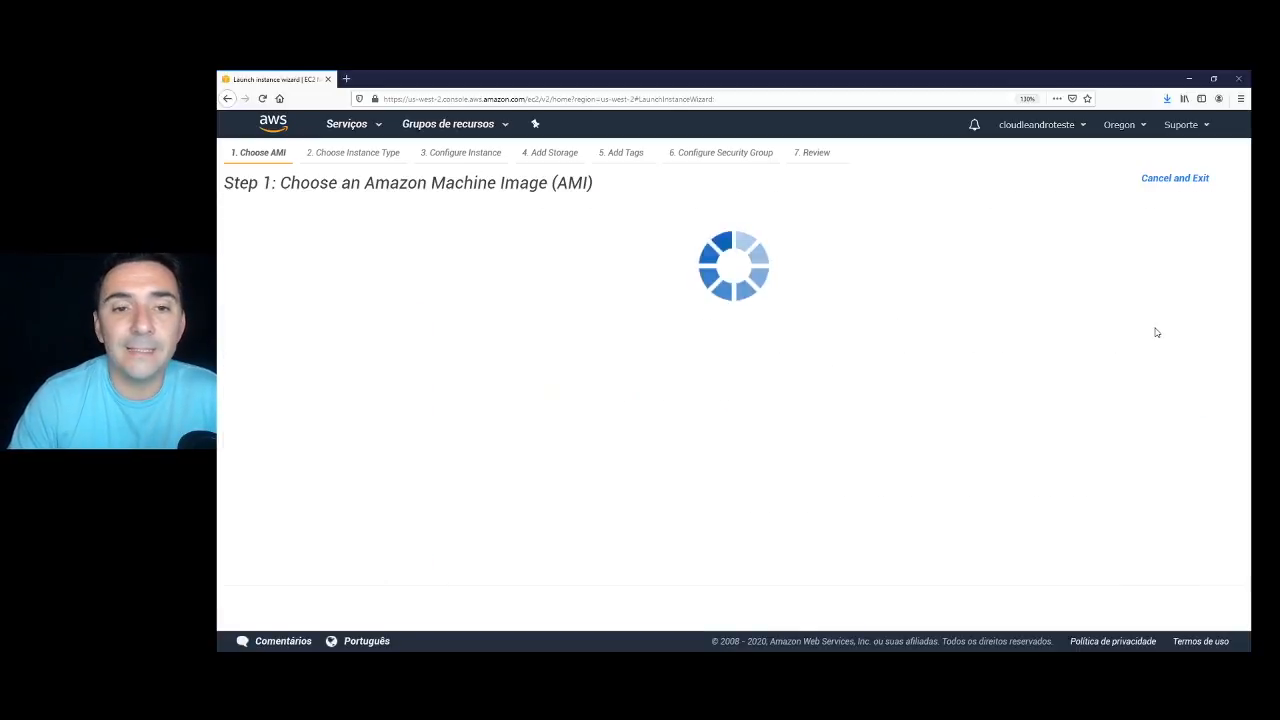
# Keep the free-tier t2.micro instance type and continue to Configure Instance Details.
pyautogui.scroll(-1, 476, 384)
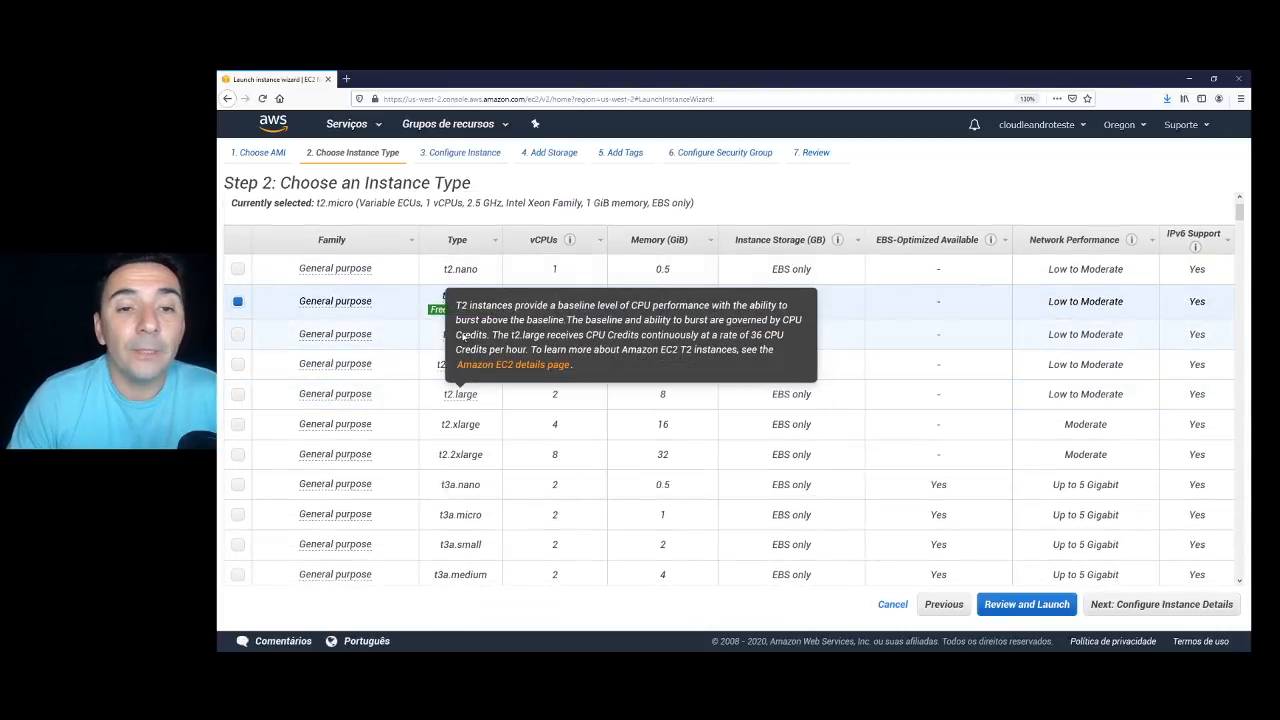
pyautogui.moveTo(435, 313)
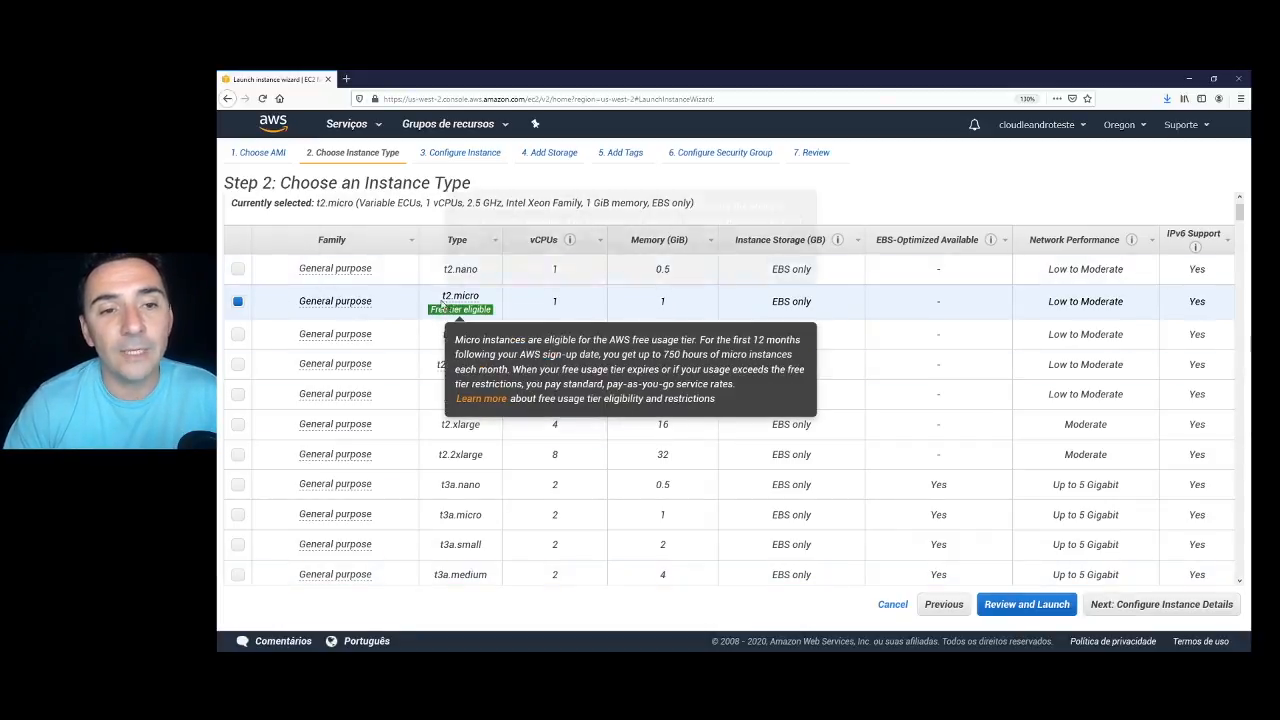
pyautogui.click(1160, 604)
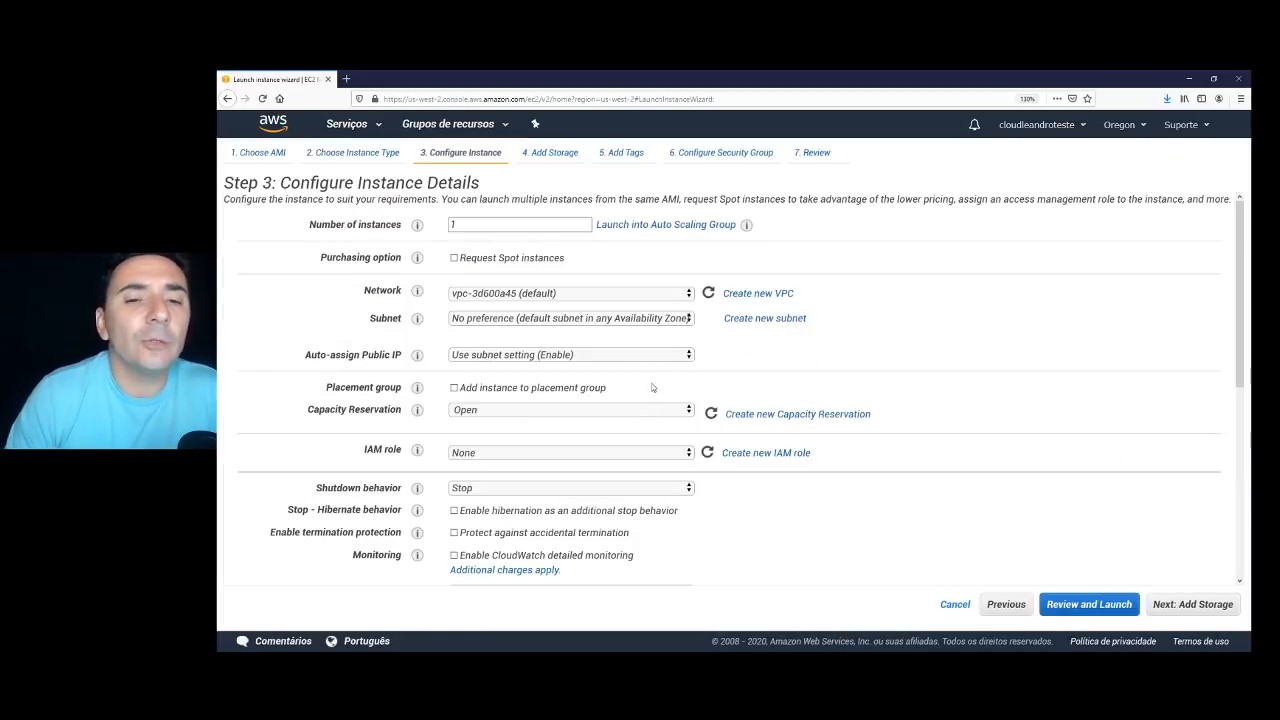
# Leave the subnet at No preference and continue to the Add Storage step.
pyautogui.click(612, 322)
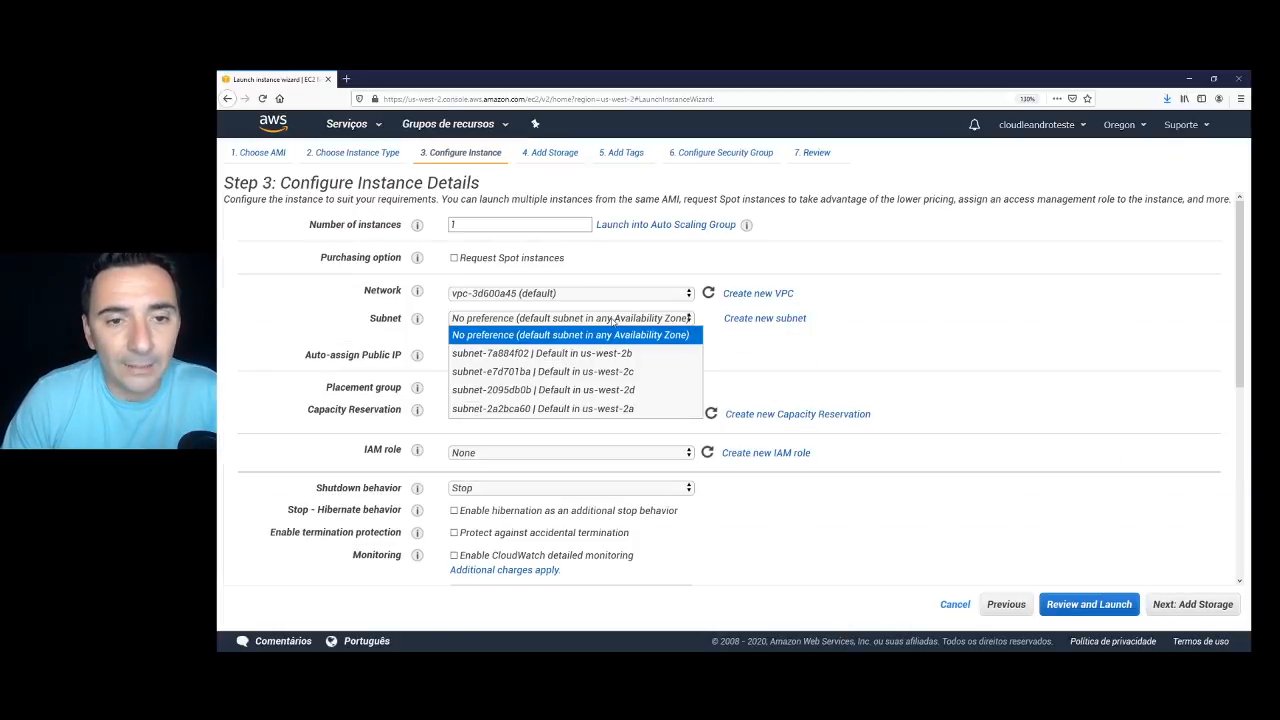
pyautogui.click(545, 339)
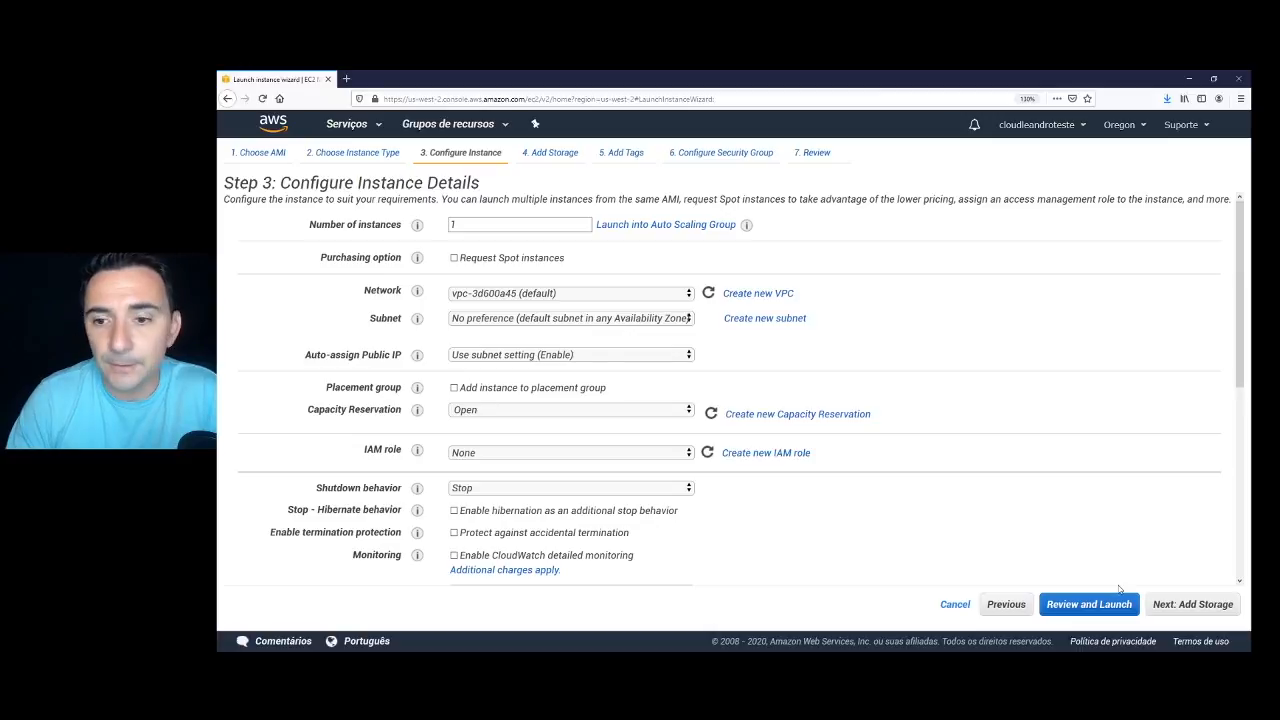
pyautogui.click(1184, 609)
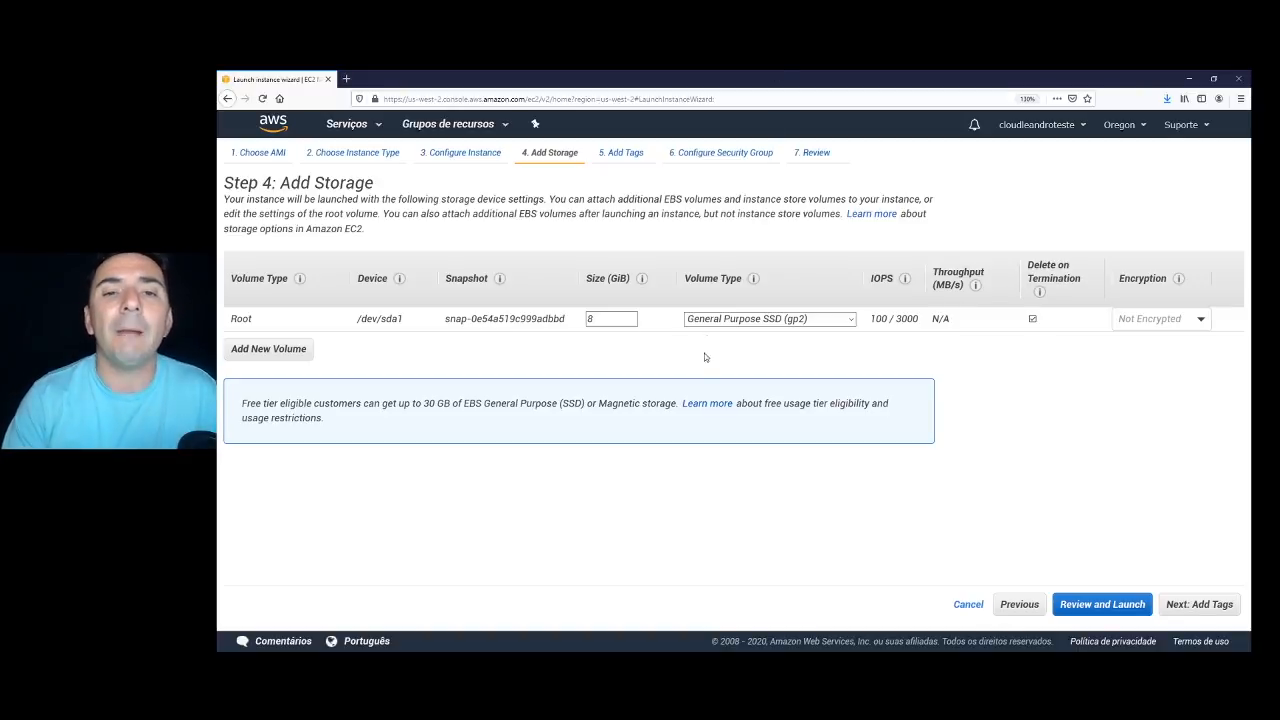
# Keep the 8 GiB root volume and tag the instance with Name = EAD.
pyautogui.click(1210, 606)
pyautogui.click(262, 376)
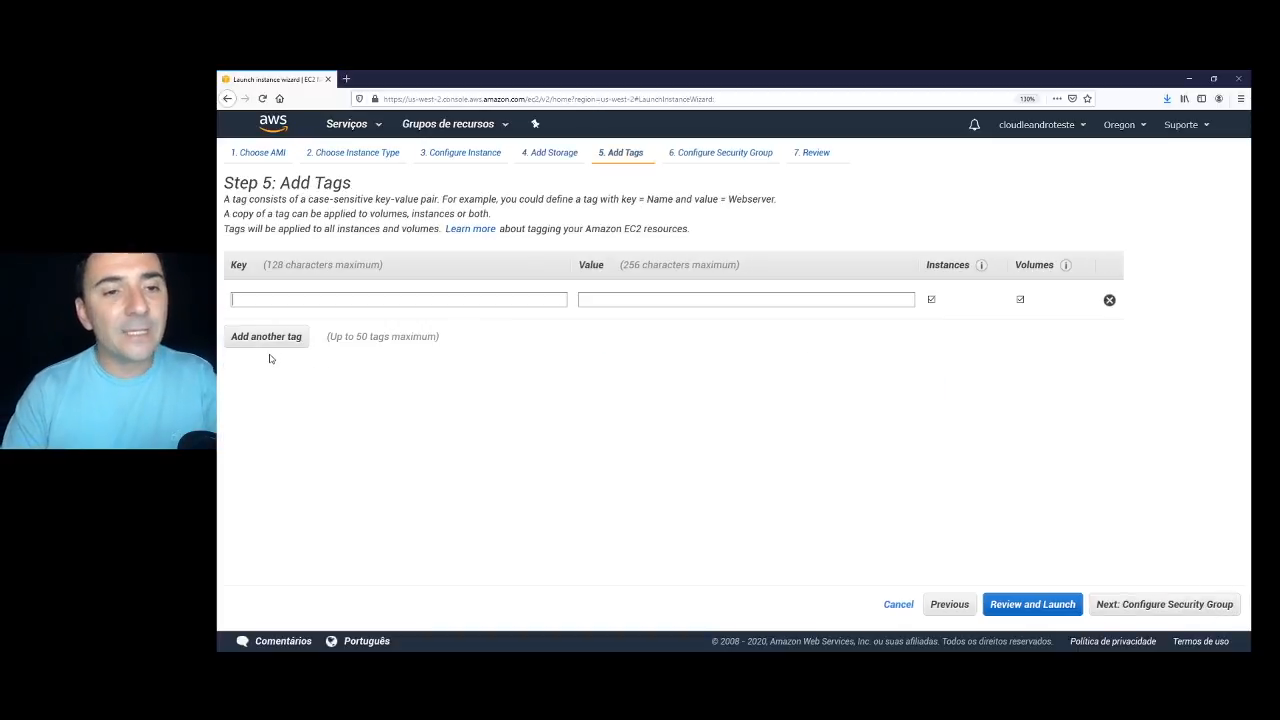
pyautogui.write('Name')
pyautogui.press('Tab')
pyautogui.write('EAD')
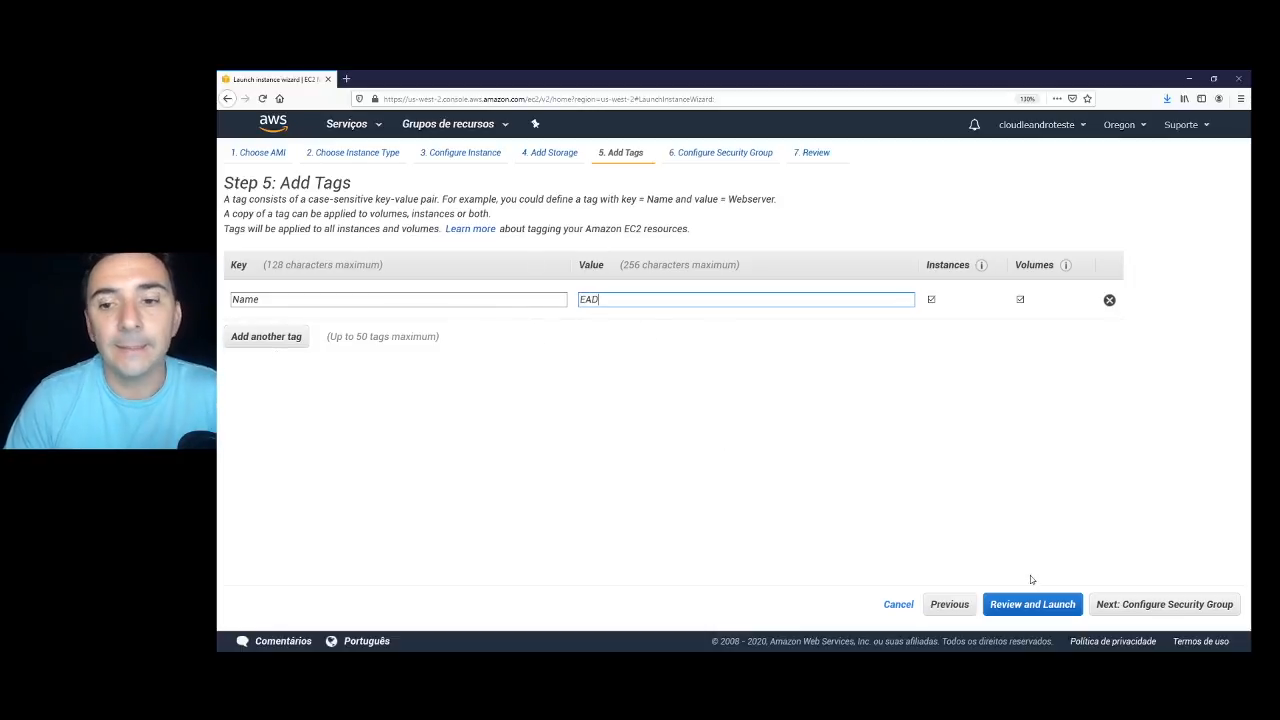
pyautogui.click(1148, 606)
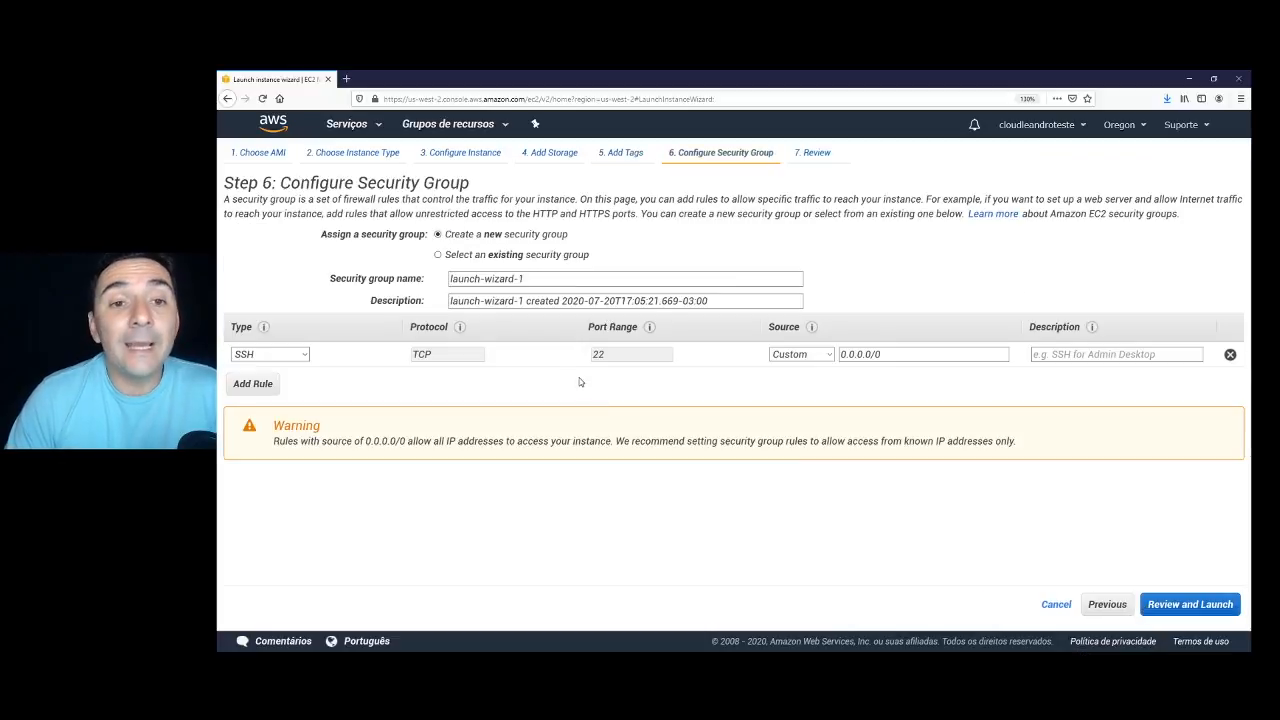
# Create a new security group and name it SGEAD.
pyautogui.click(437, 255)
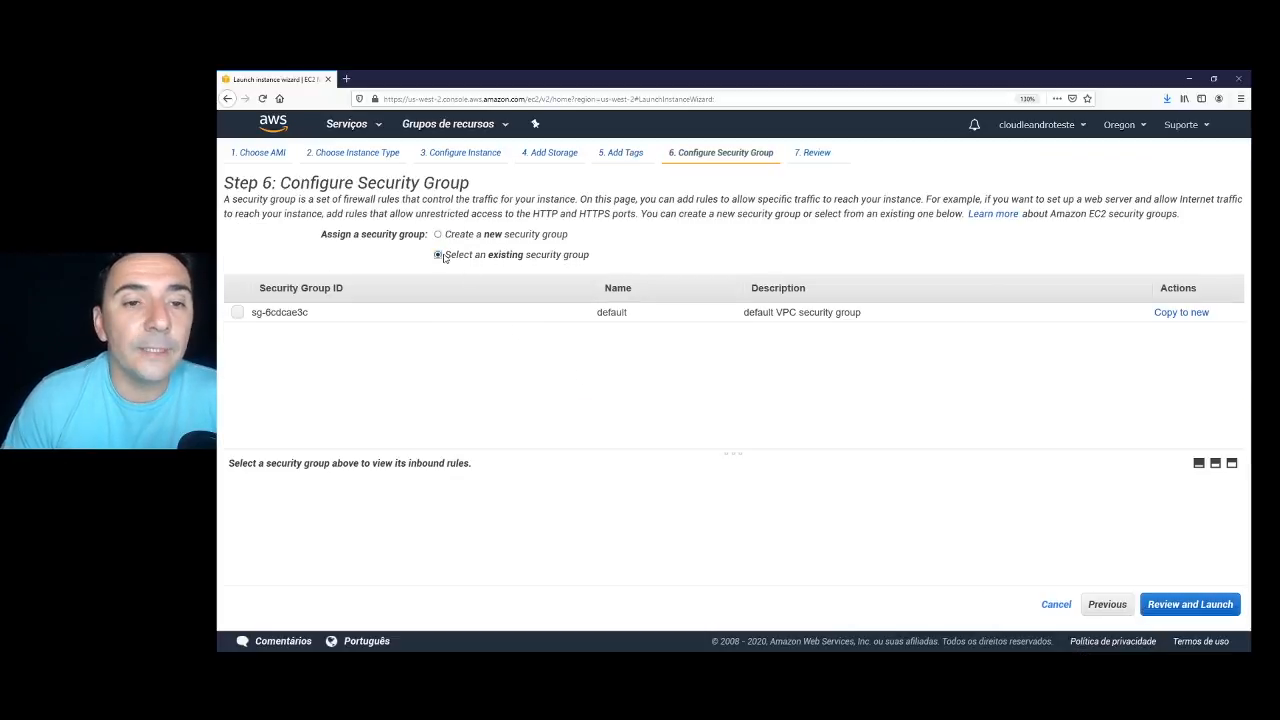
pyautogui.click(437, 234)
pyautogui.moveTo(525, 278); pyautogui.dragTo(375, 289)
pyautogui.write('S')
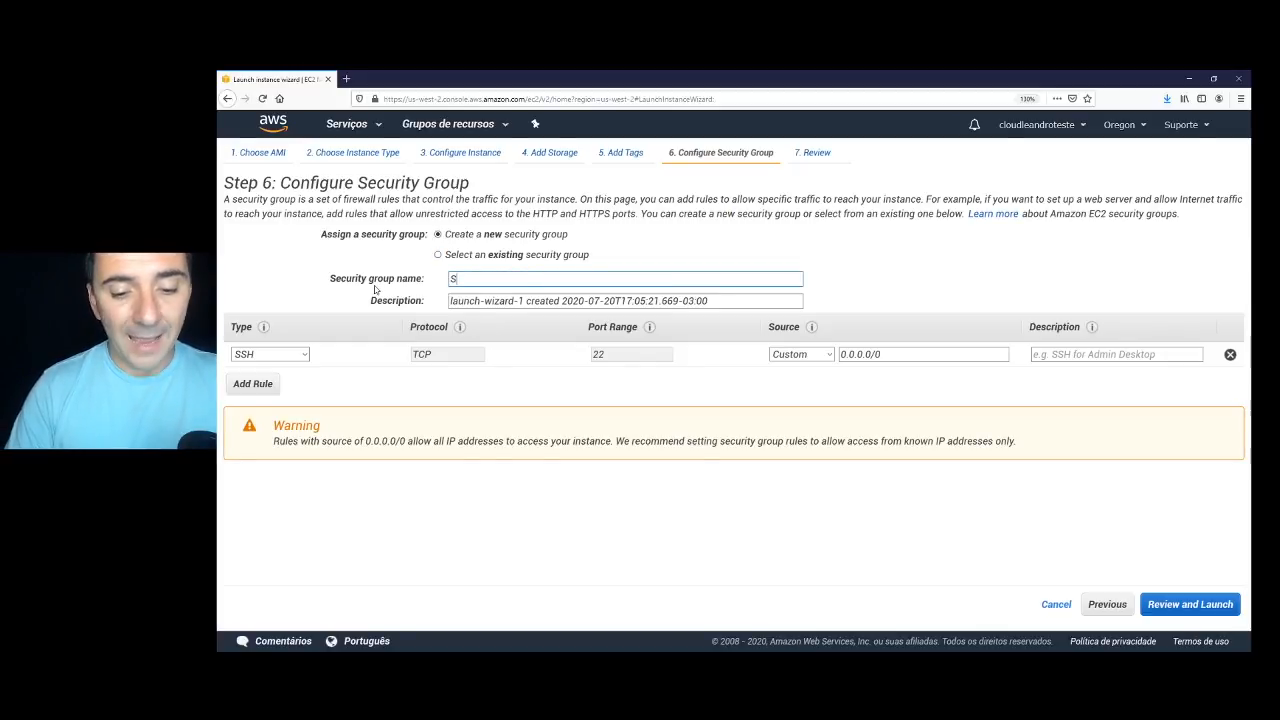
pyautogui.write('G')
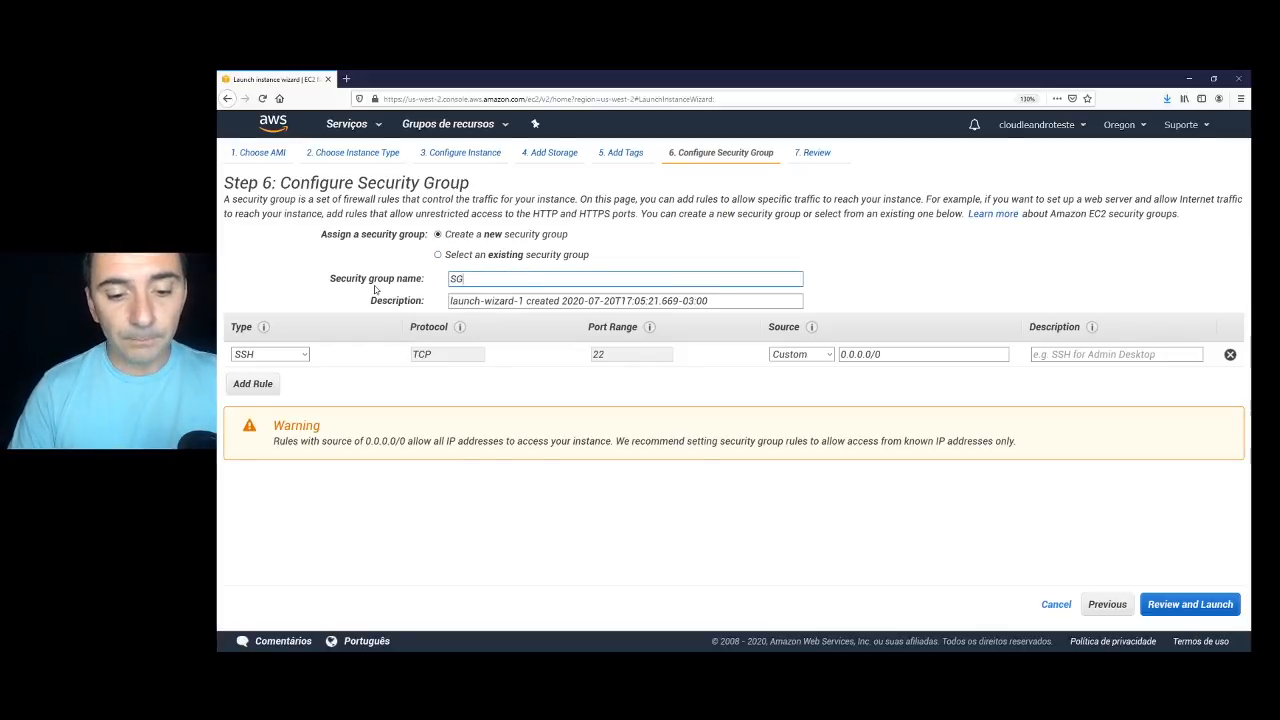
pyautogui.write('EAD')
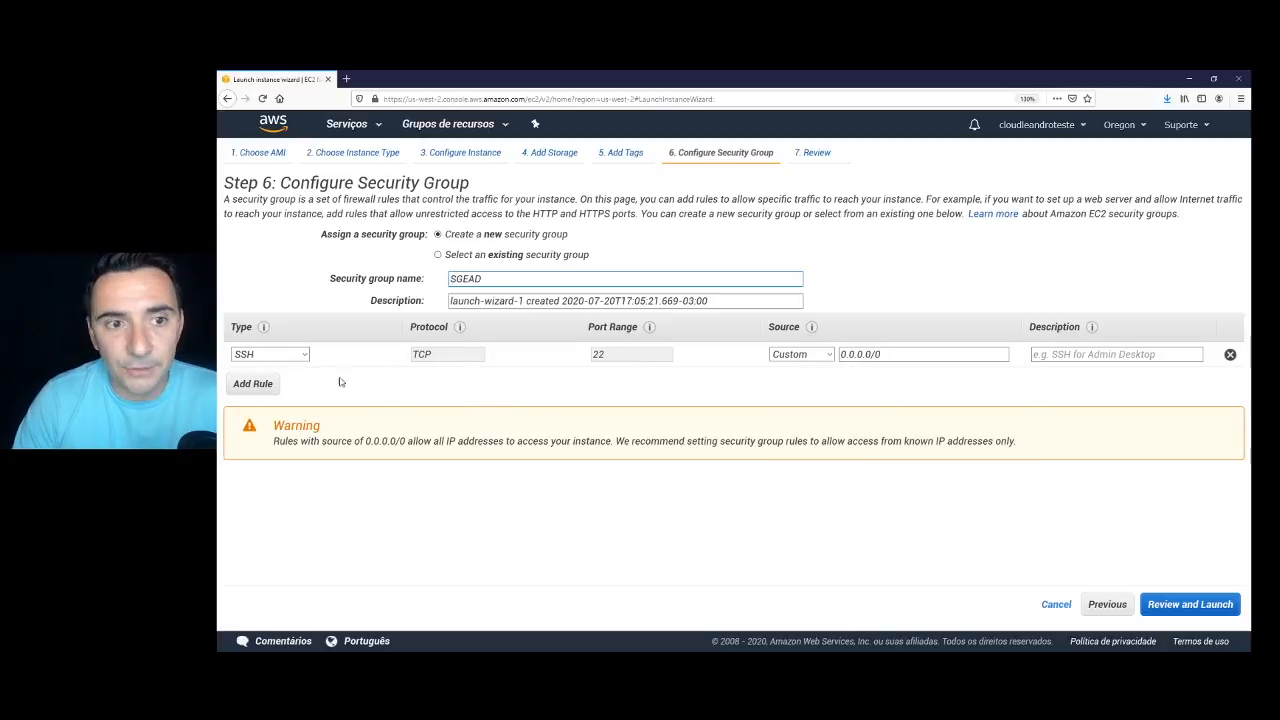
# Add a second inbound rule allowing HTTP on port 80 alongside SSH.
pyautogui.click(267, 387)
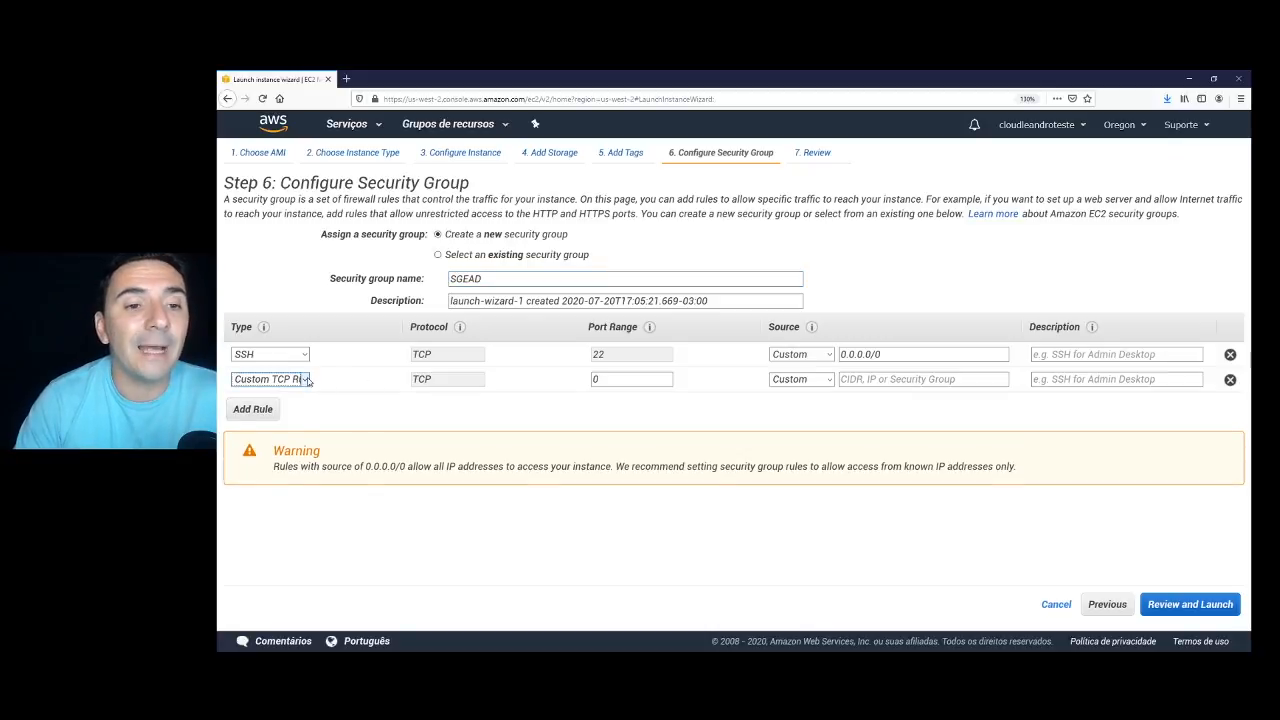
pyautogui.click(300, 381)
pyautogui.scroll(-2, 290, 430)
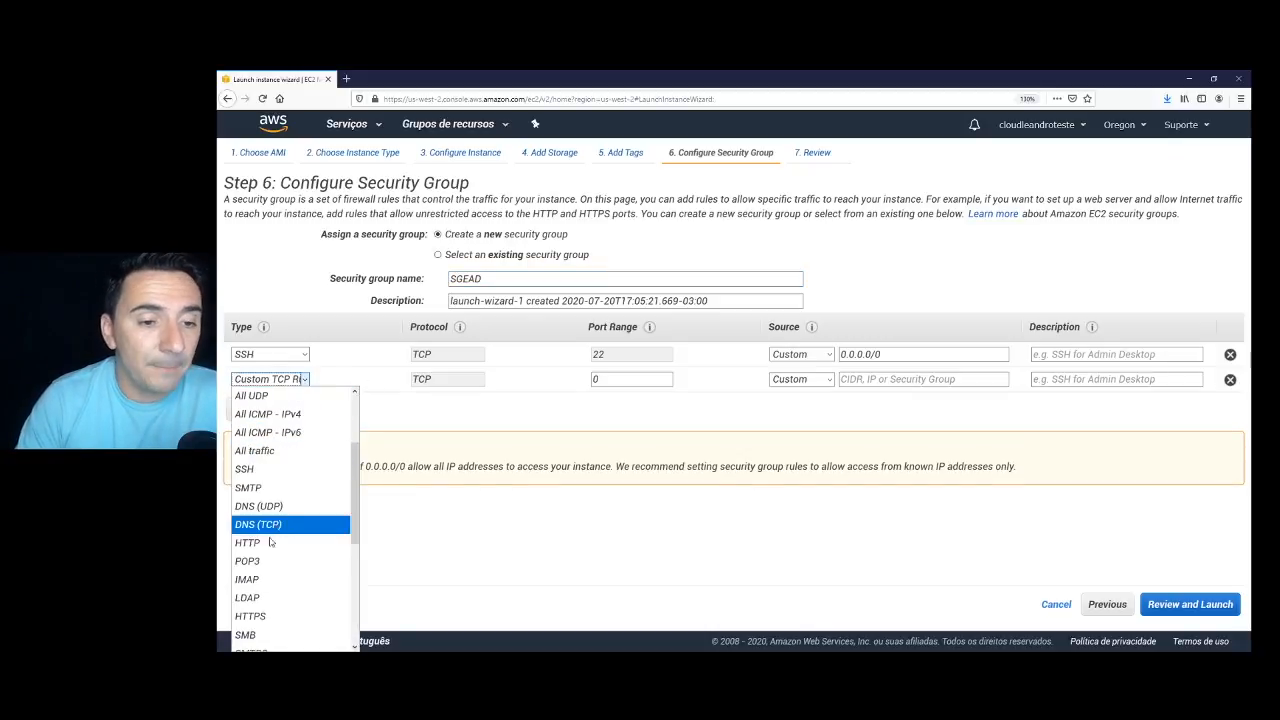
pyautogui.click(258, 543)
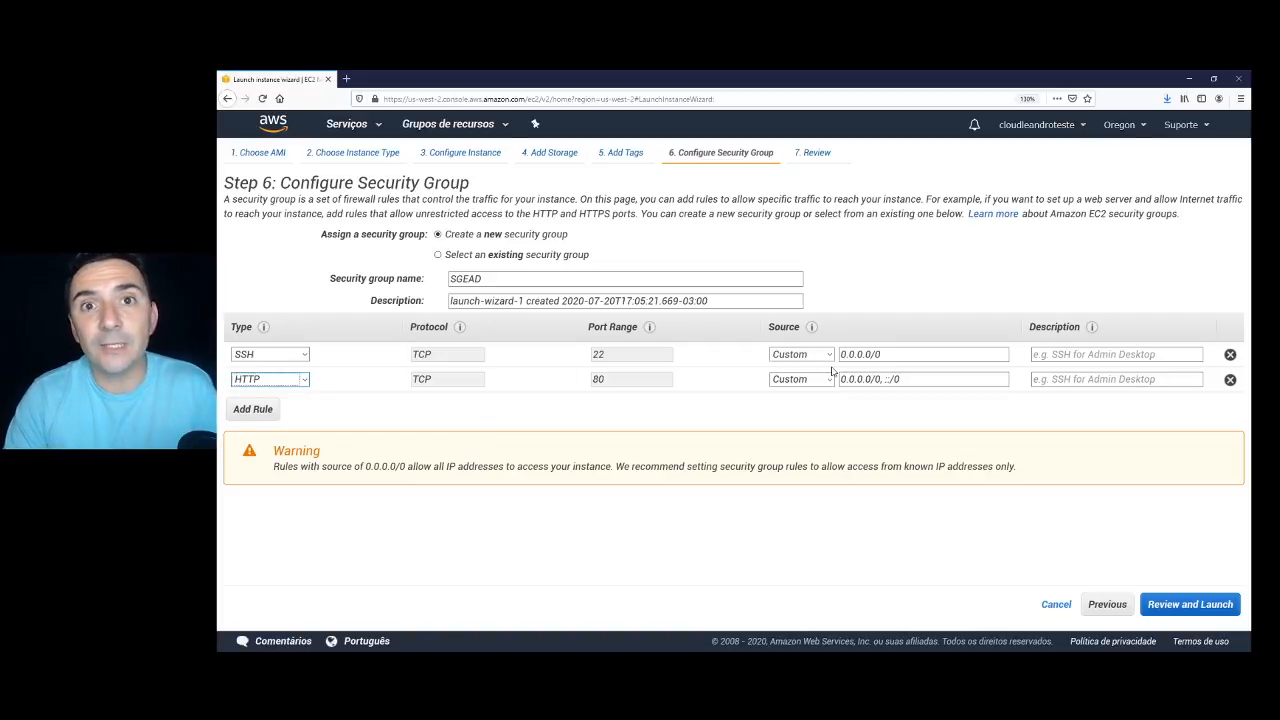
# Review the settings and launch the instance with the key_ead key pair, acknowledging the private key.
pyautogui.click(1190, 604)
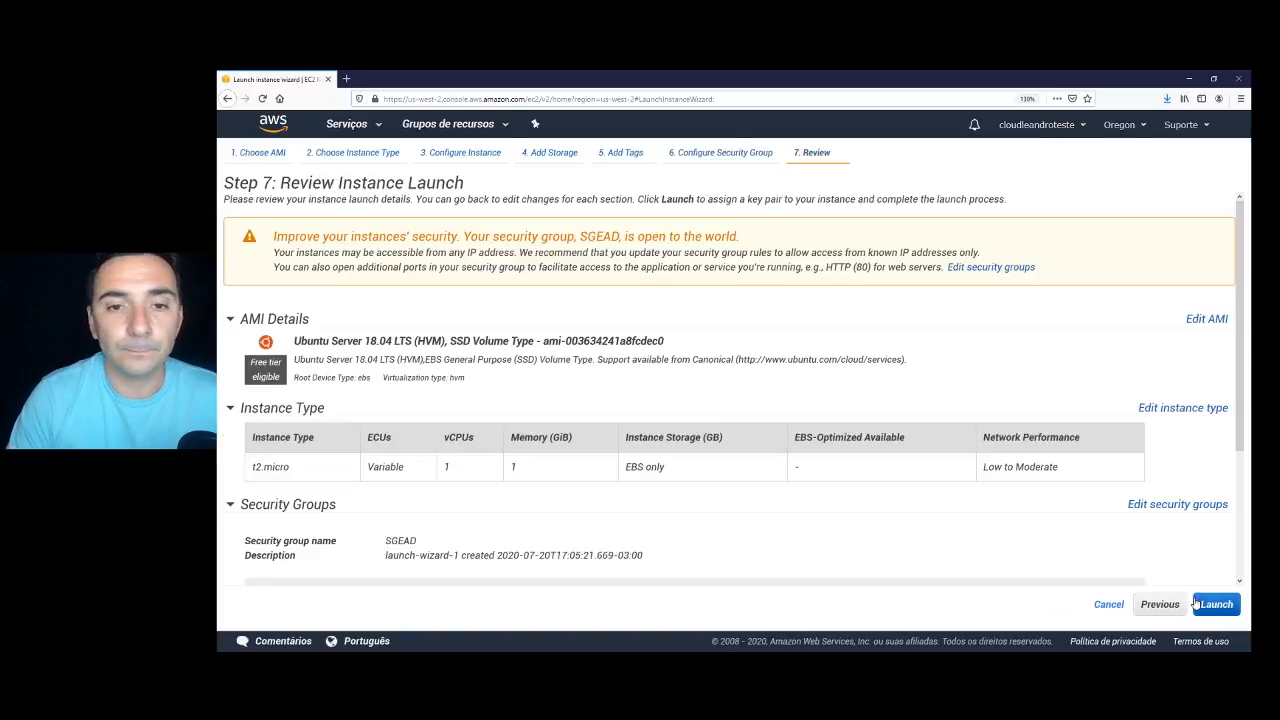
pyautogui.scroll(-1, 1000, 470)
pyautogui.scroll(-2, 952, 425)
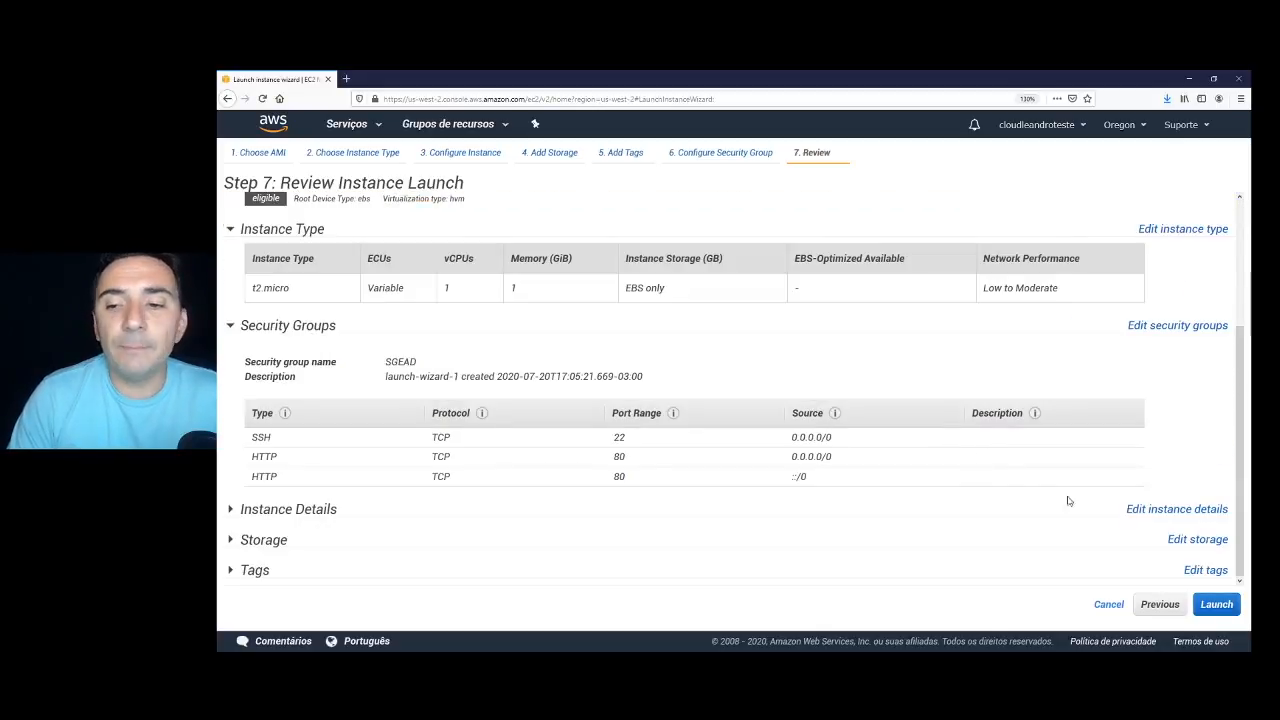
pyautogui.click(1216, 604)
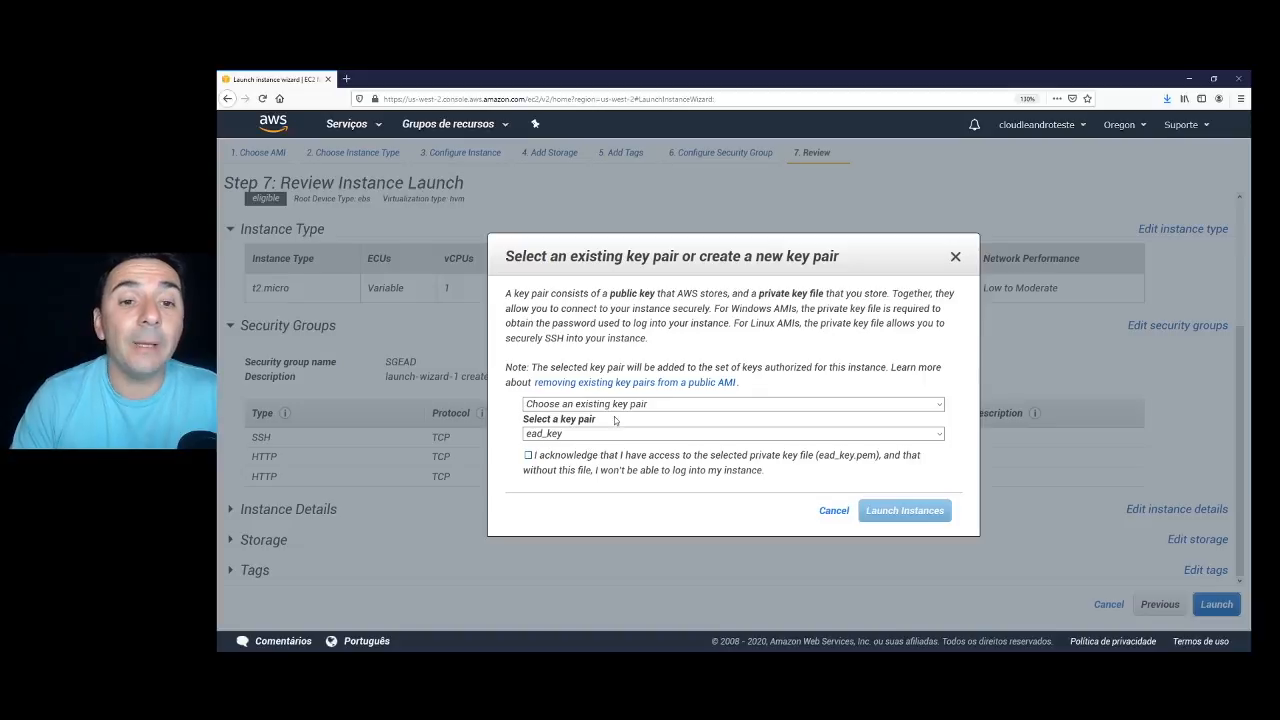
pyautogui.click(622, 435)
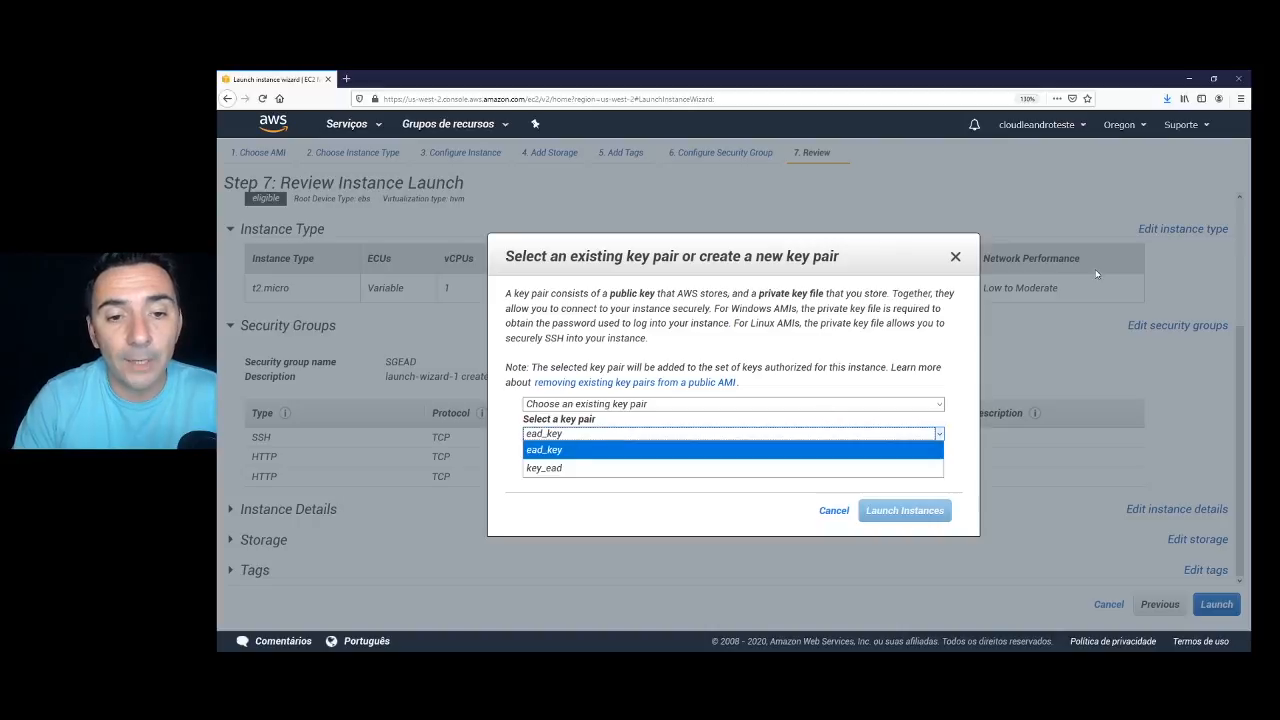
pyautogui.click(548, 467)
pyautogui.click(529, 455)
pyautogui.click(905, 510)
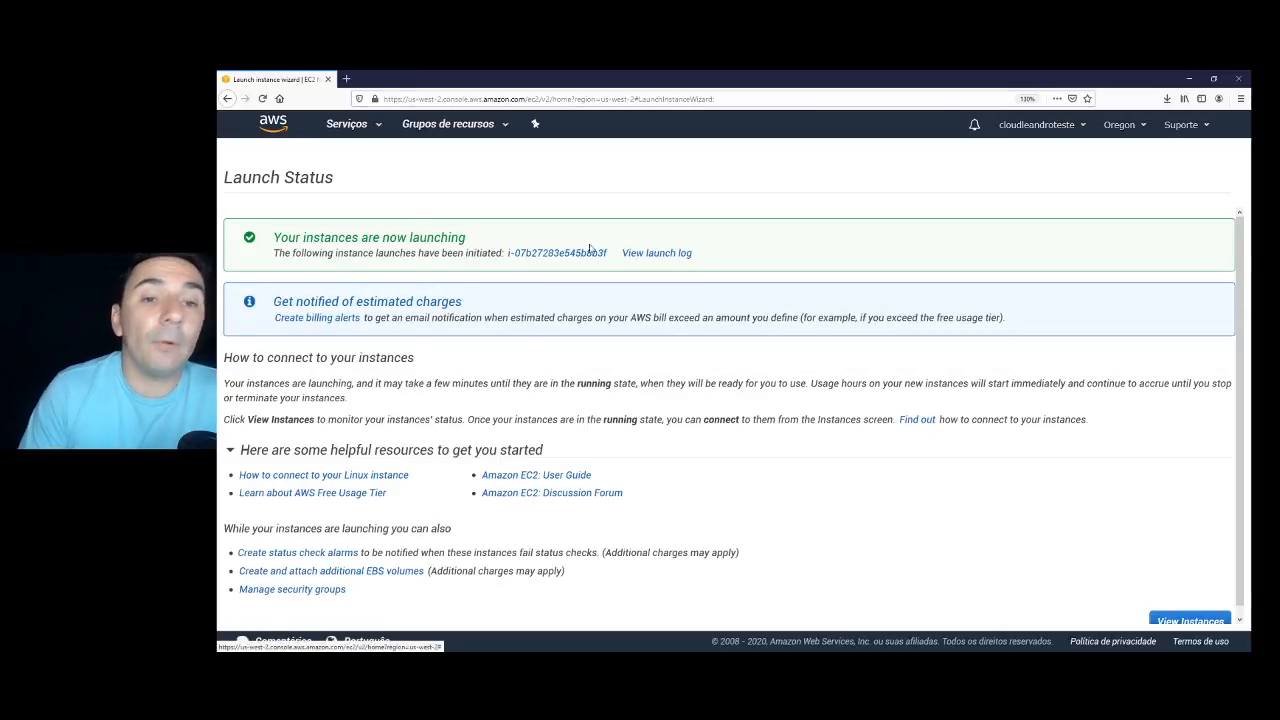
# Check the pending EAD instance, then open RDS from the services search in a new tab.
pyautogui.scroll(-1, 1098, 516)
pyautogui.click(1190, 614)
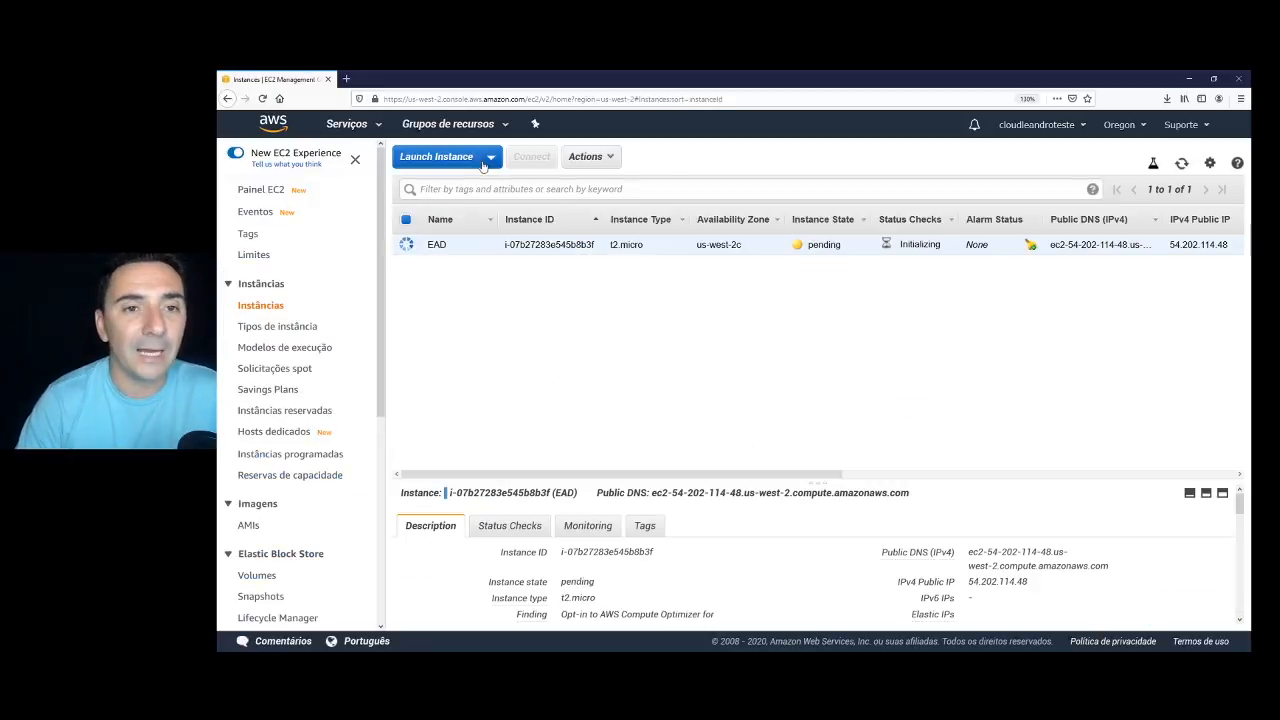
pyautogui.click(374, 125)
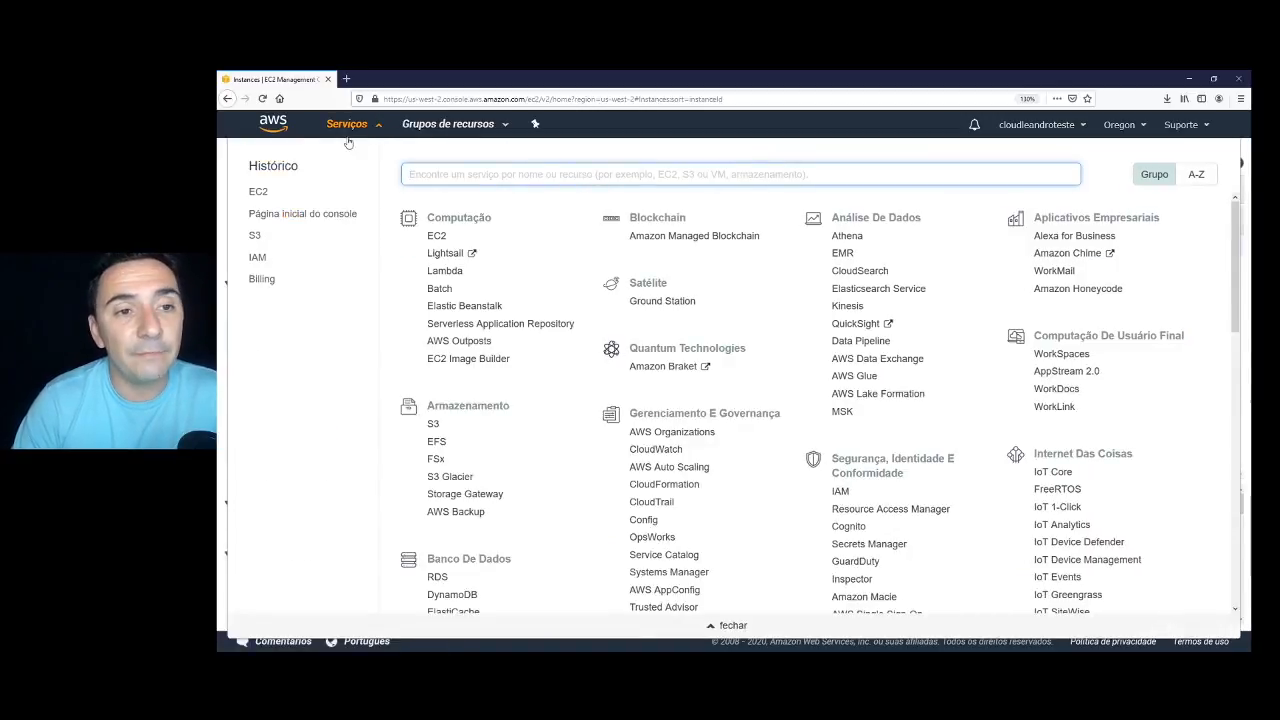
pyautogui.write('rds')
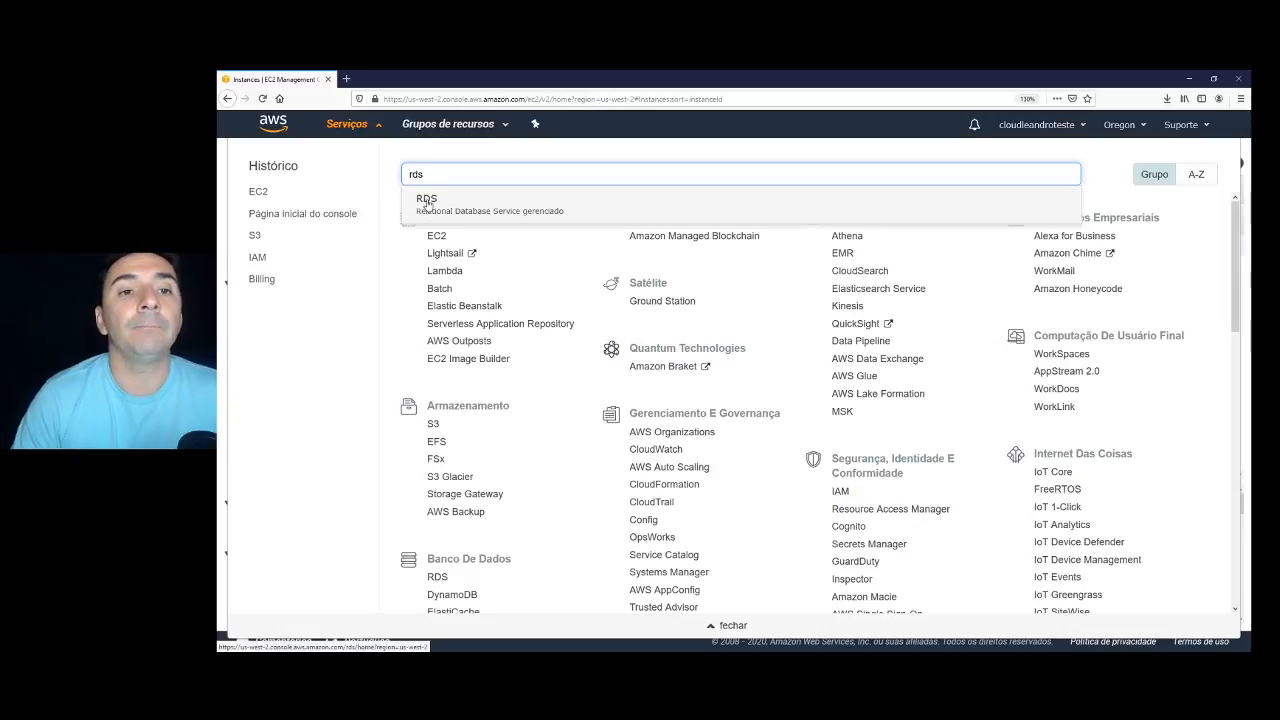
pyautogui.middleClick(427, 203)
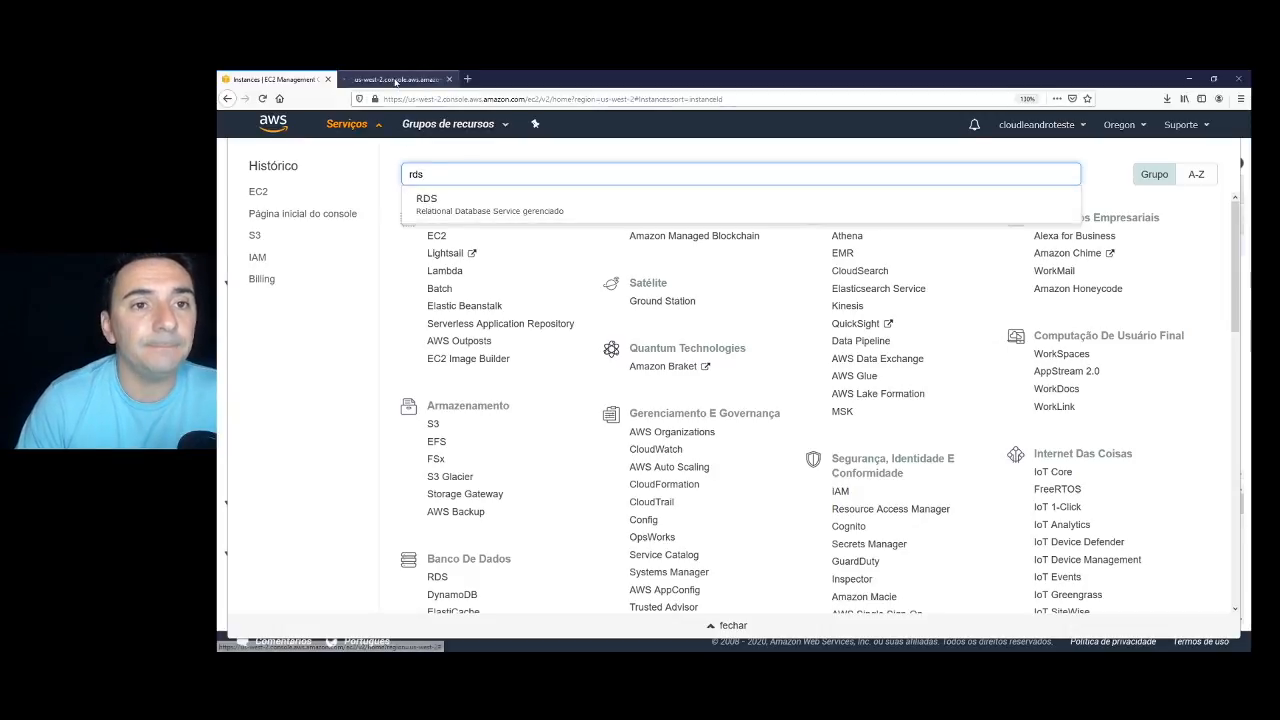
pyautogui.click(395, 79)
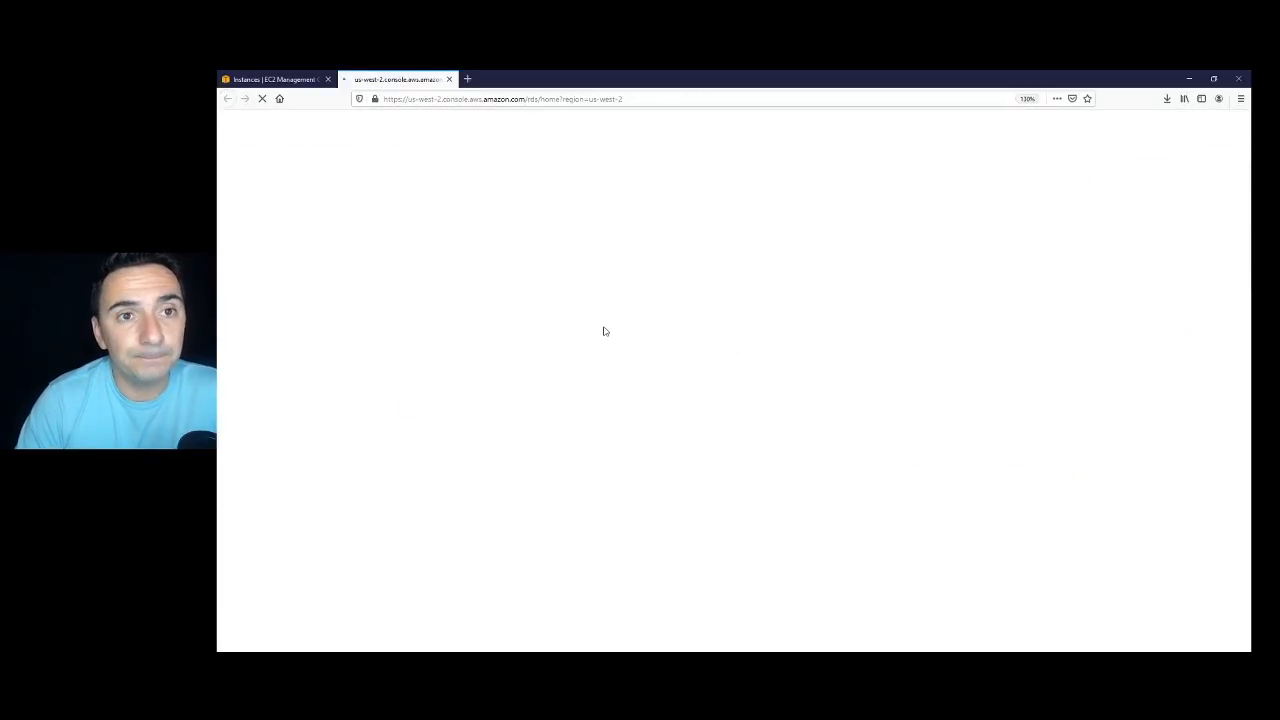
# Begin a Standard Create database with the MySQL Community 5.7.22 engine and Free tier template.
pyautogui.click(545, 232)
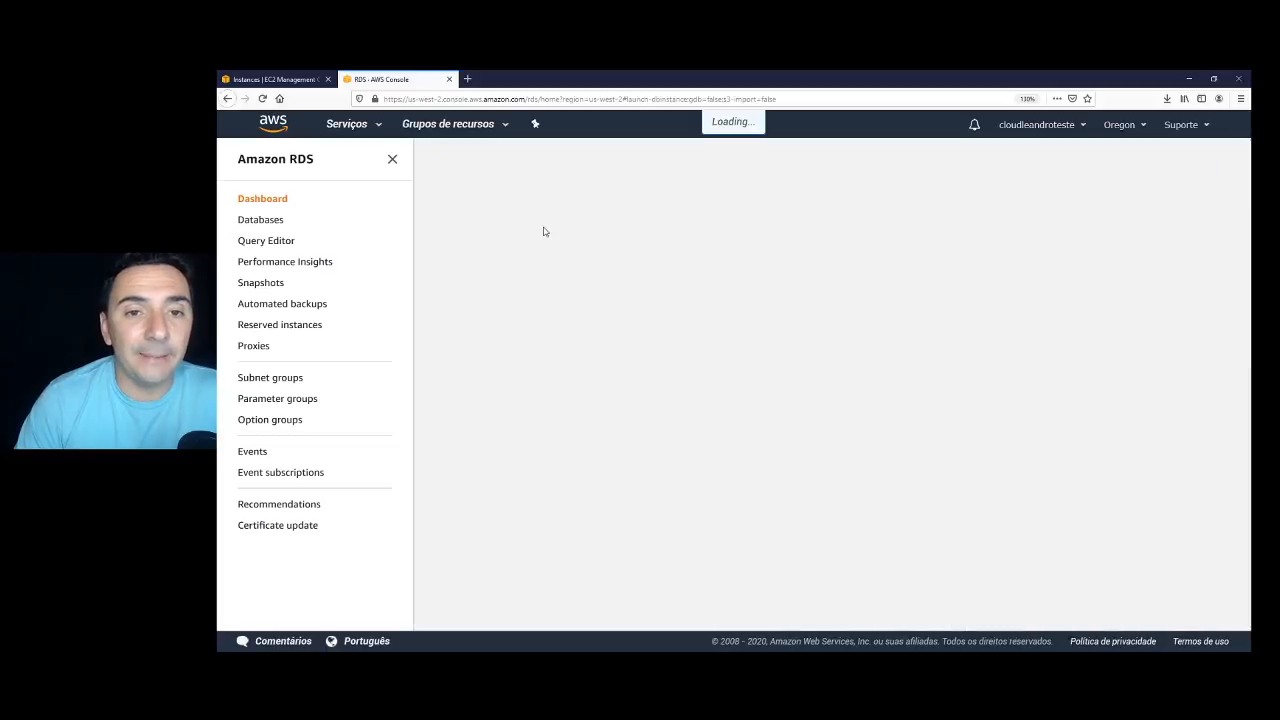
pyautogui.scroll(-3, 568, 262)
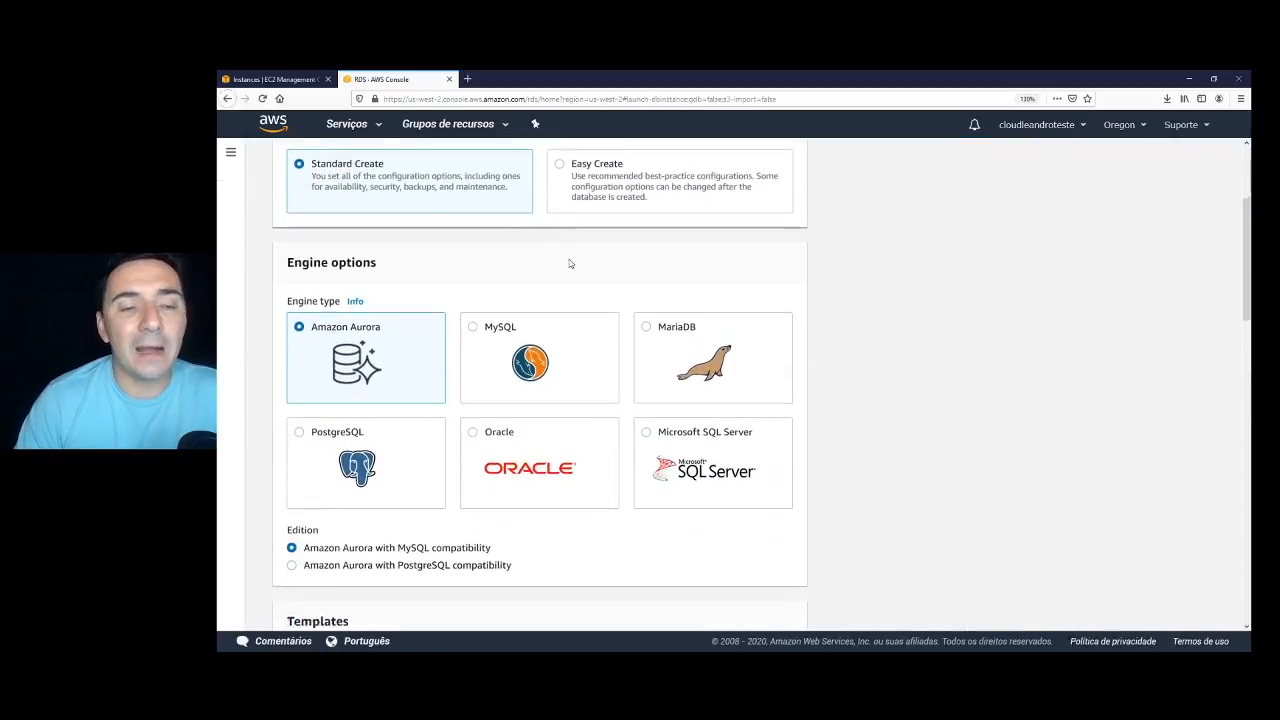
pyautogui.scroll(2, 569, 261)
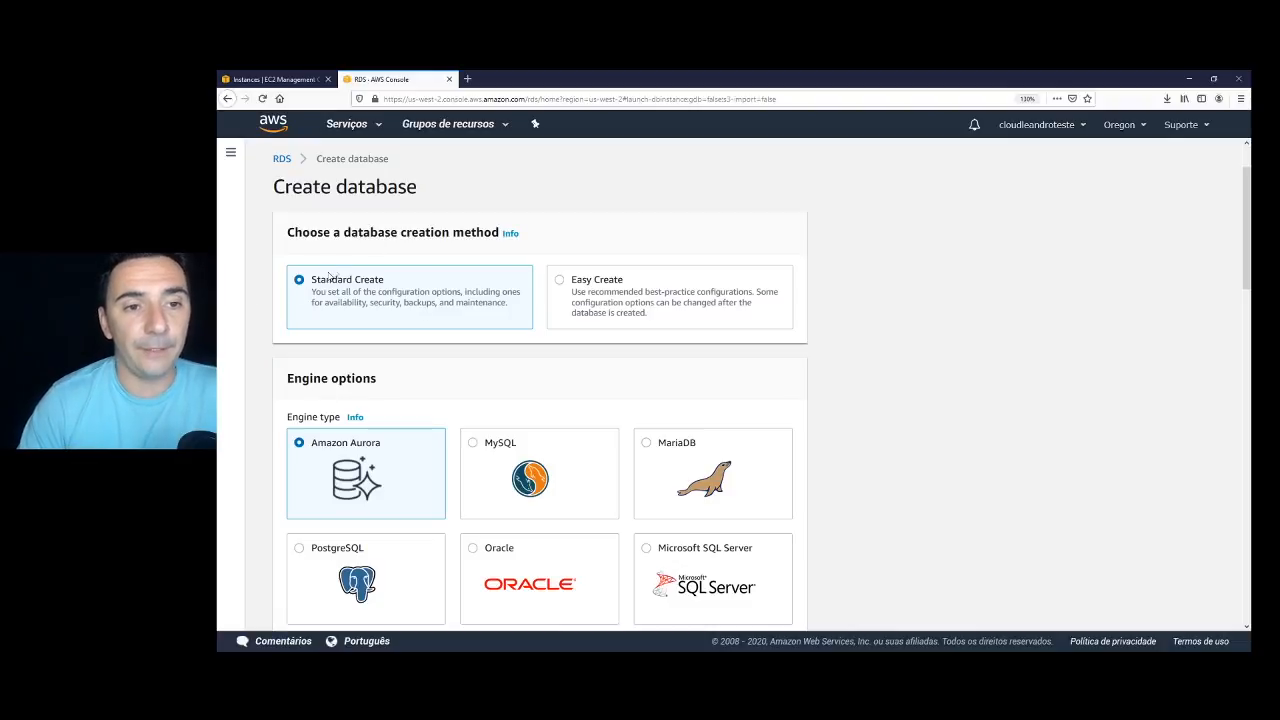
pyautogui.scroll(-3, 408, 328)
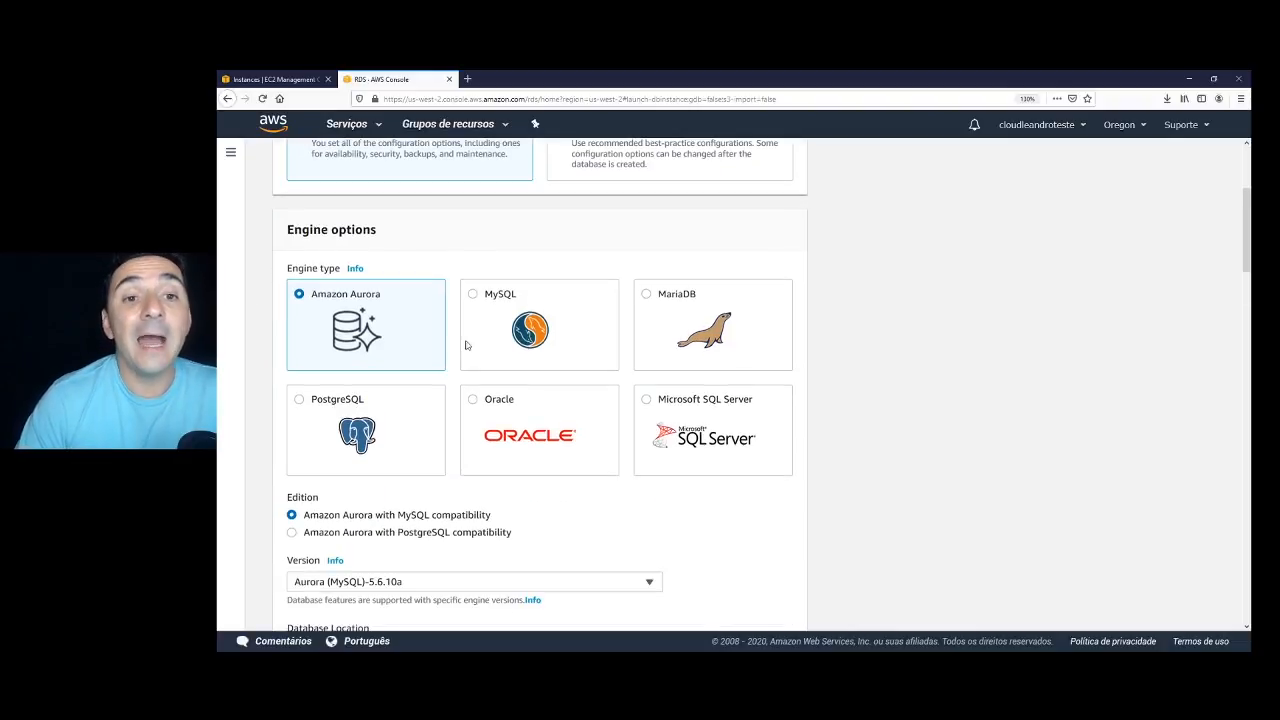
pyautogui.click(473, 296)
pyautogui.scroll(3, 566, 310)
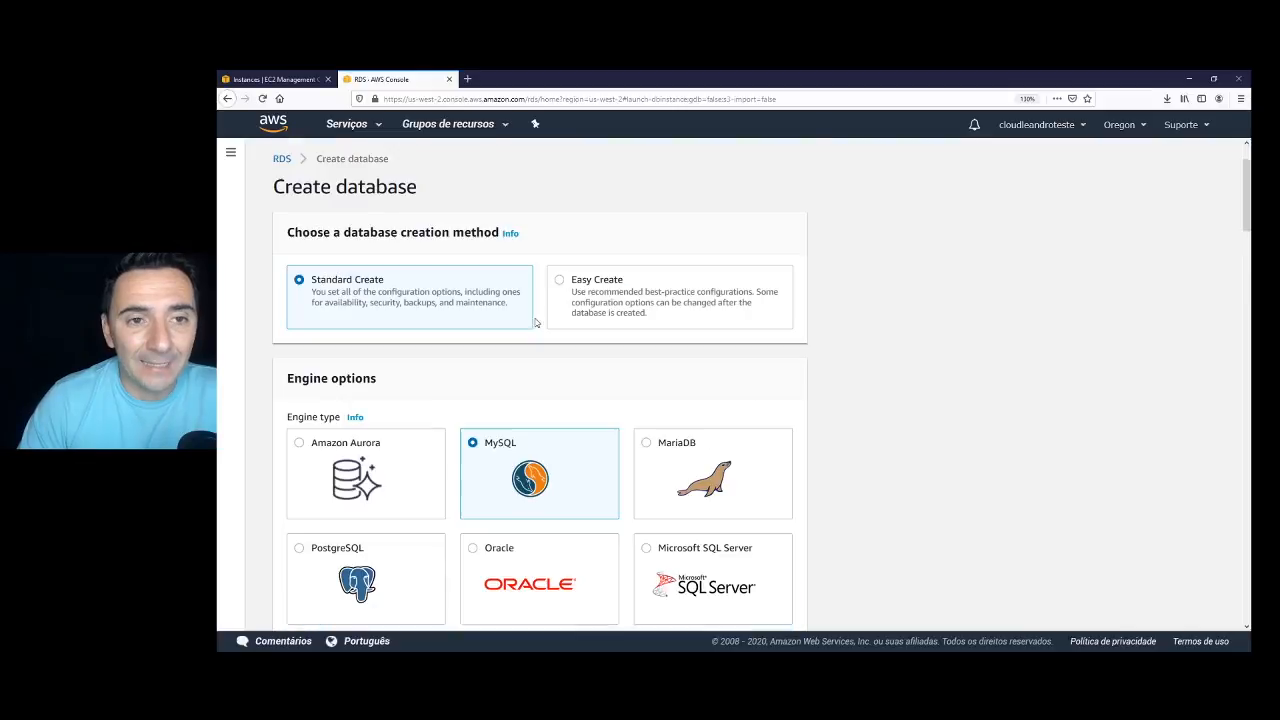
pyautogui.scroll(-8, 567, 433)
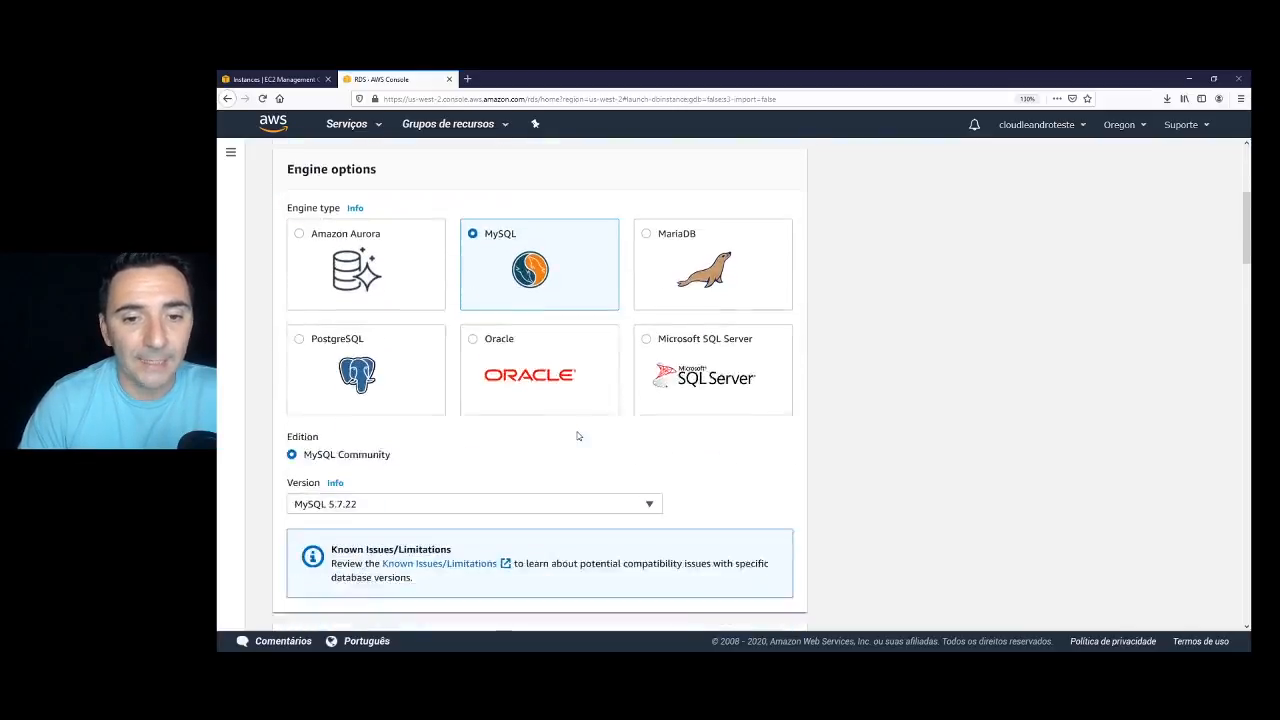
pyautogui.scroll(-2, 577, 432)
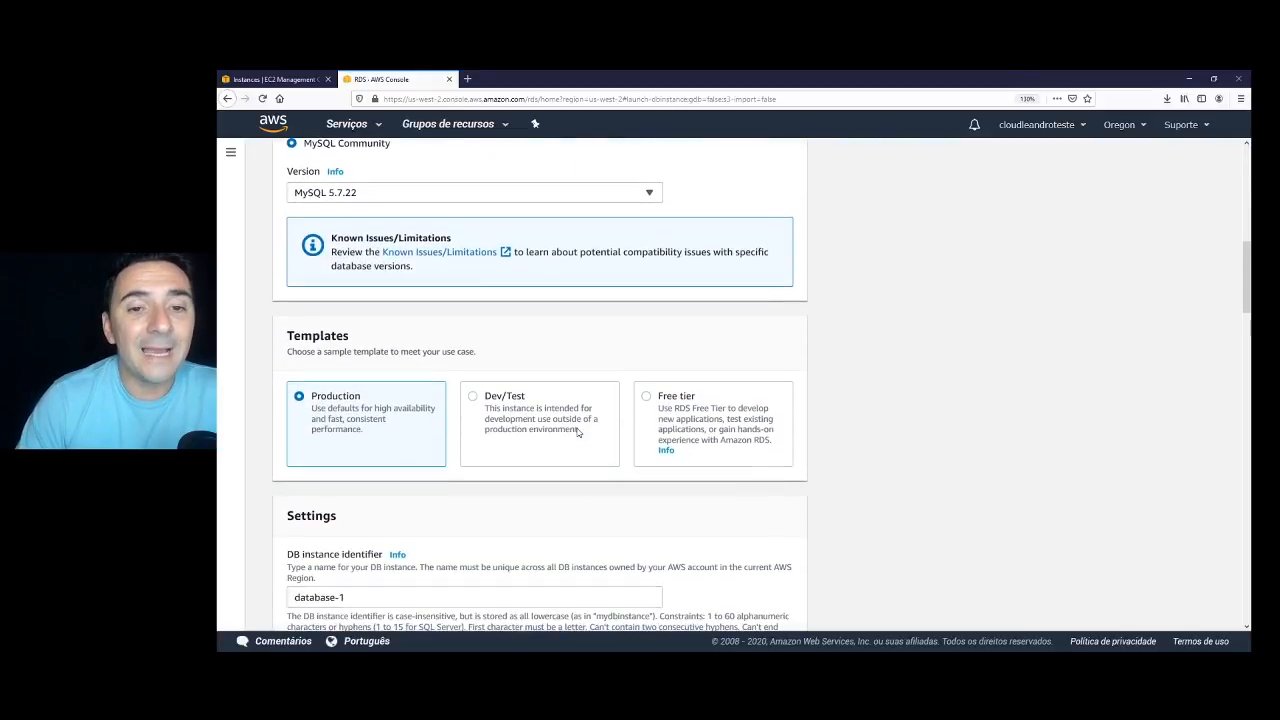
pyautogui.click(647, 397)
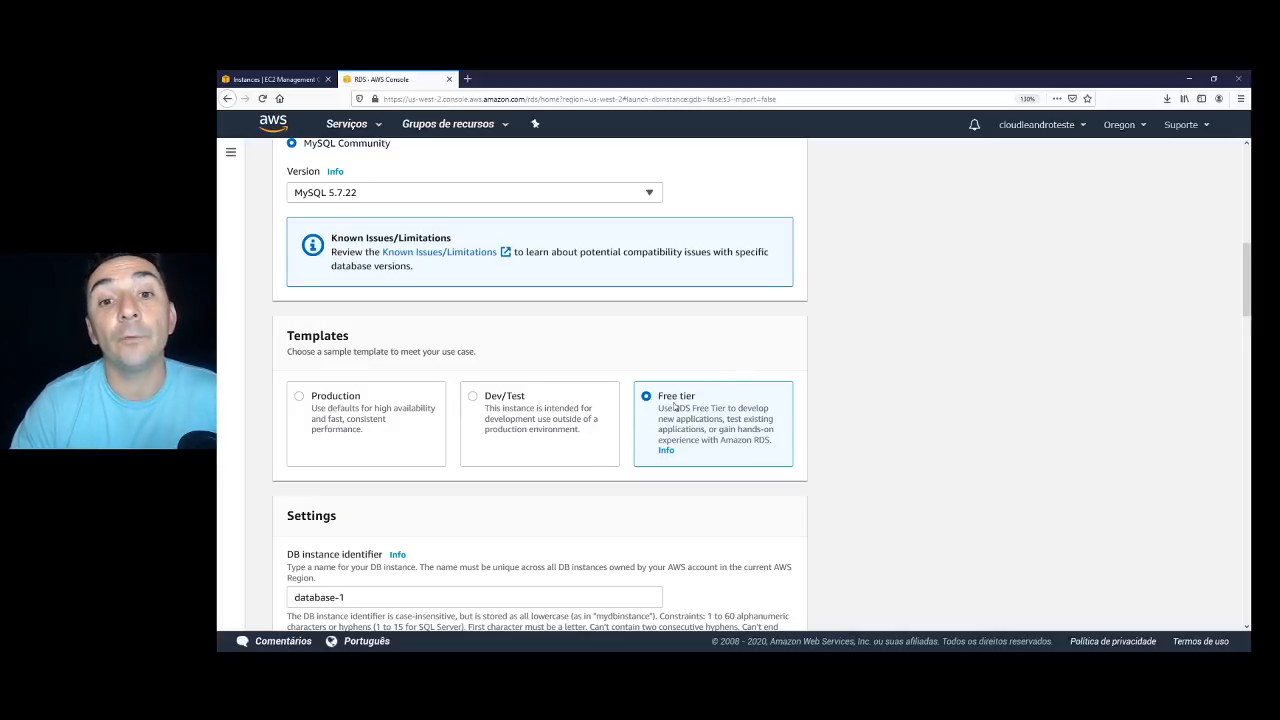
# Replace the default DB instance identifier database-1 with EAD.
pyautogui.scroll(-4, 672, 414)
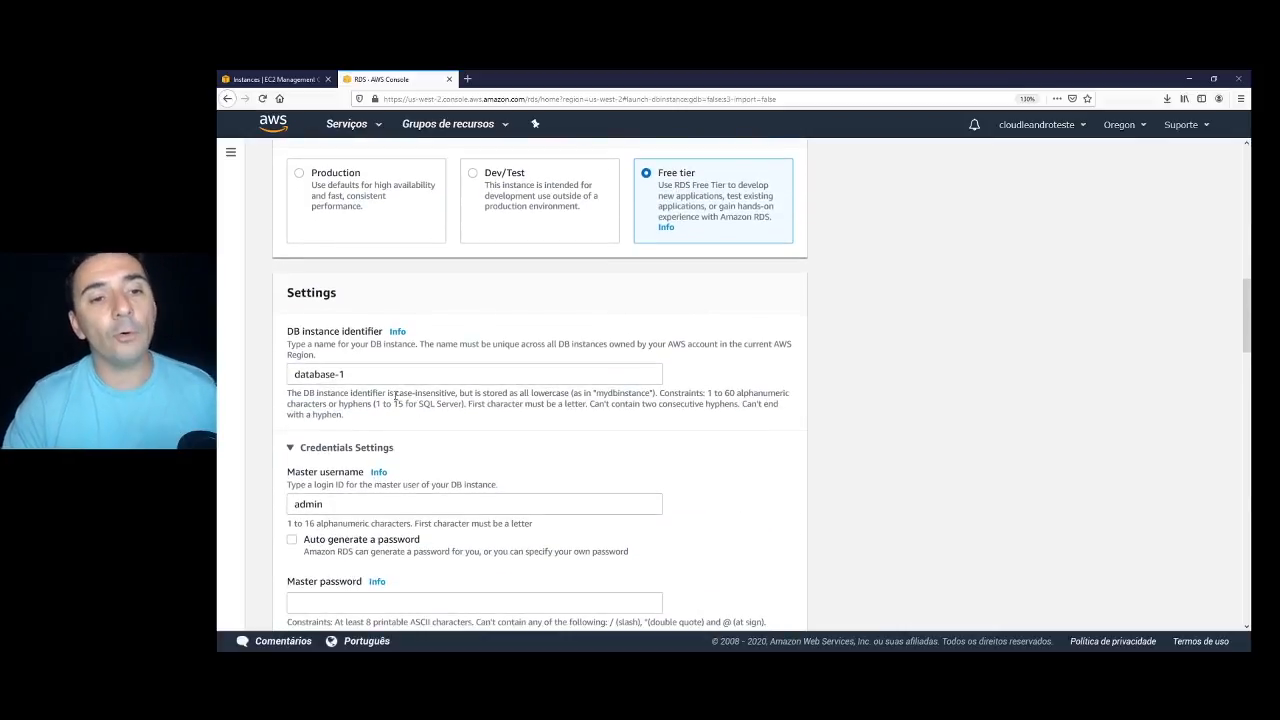
pyautogui.tripleClick(378, 374)
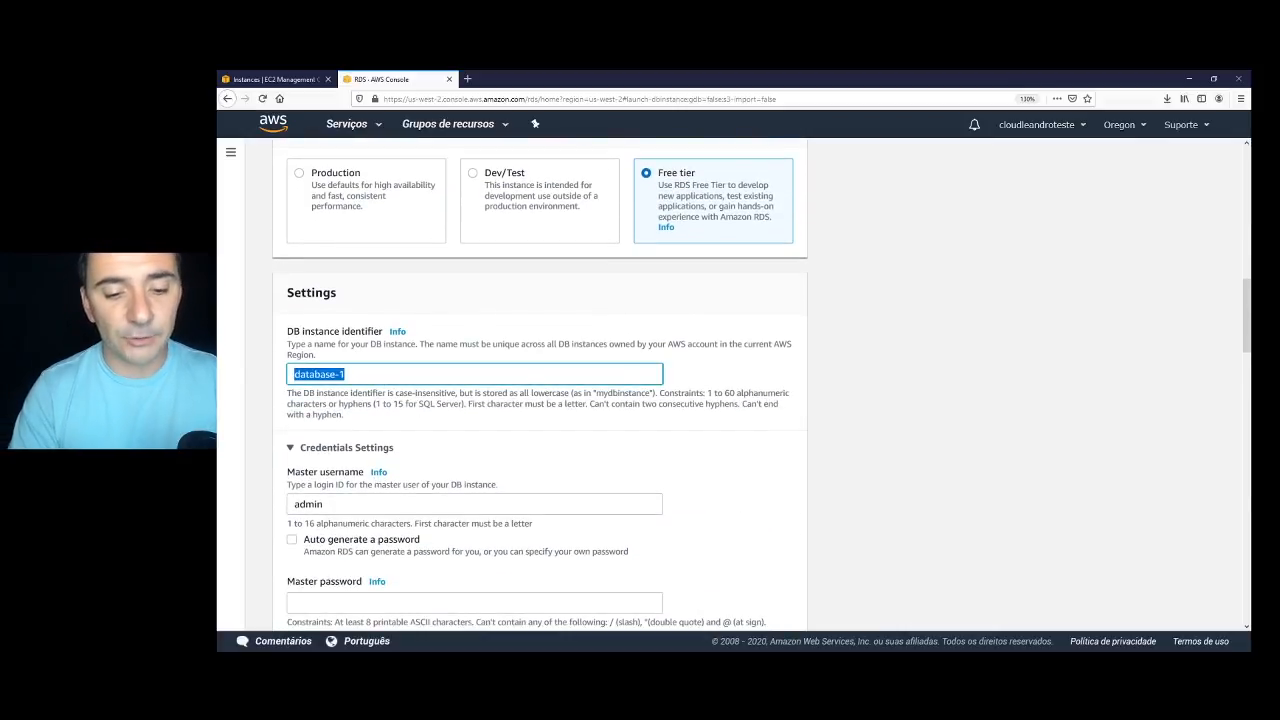
pyautogui.write('EAD')
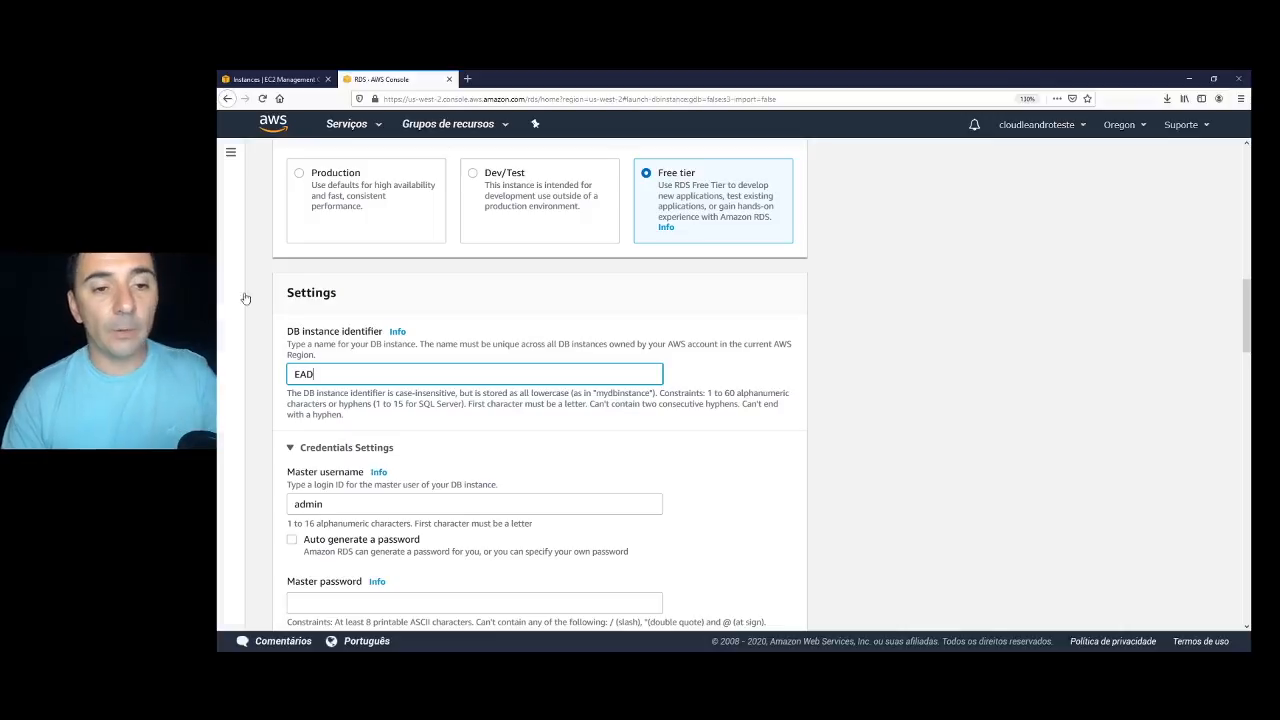
pyautogui.scroll(-1, 354, 478)
pyautogui.click(250, 422)
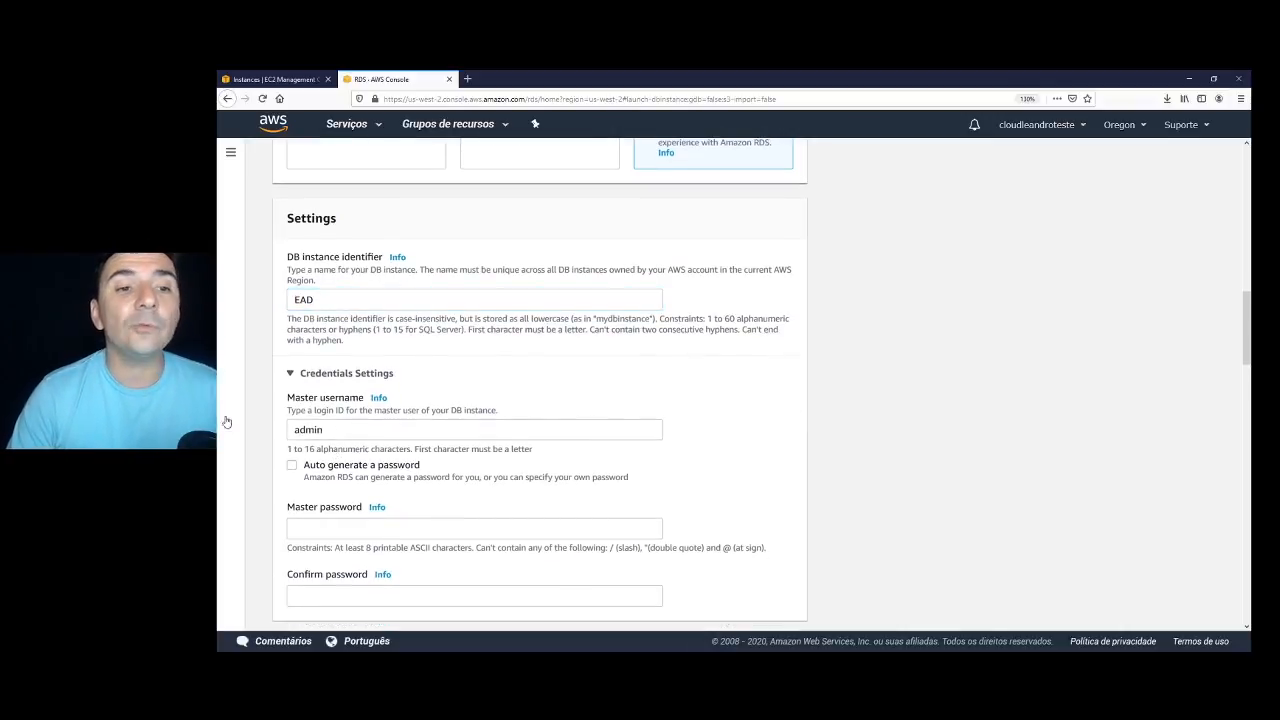
# Set master username to root, enter and confirm the master password, and review the remaining defaults.
pyautogui.click(332, 432)
pyautogui.doubleClick(330, 432)
pyautogui.write('root')
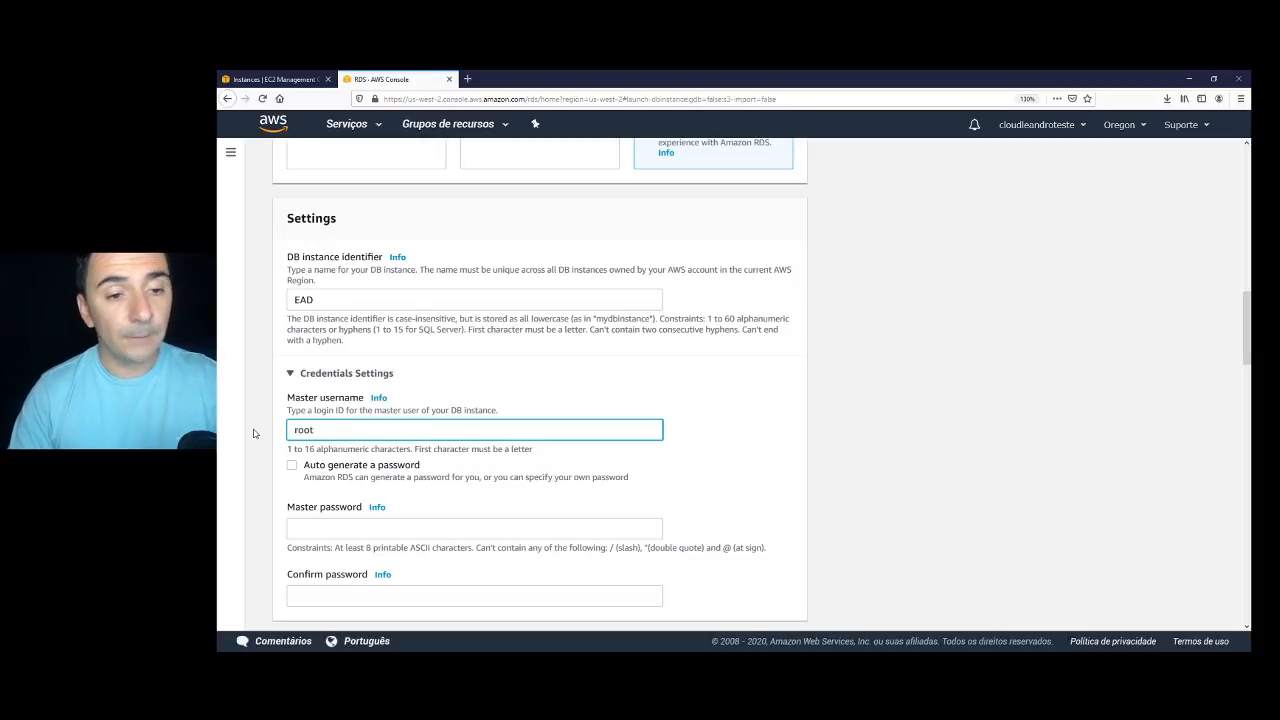
pyautogui.click(315, 533)
pyautogui.scroll(-3, 340, 534)
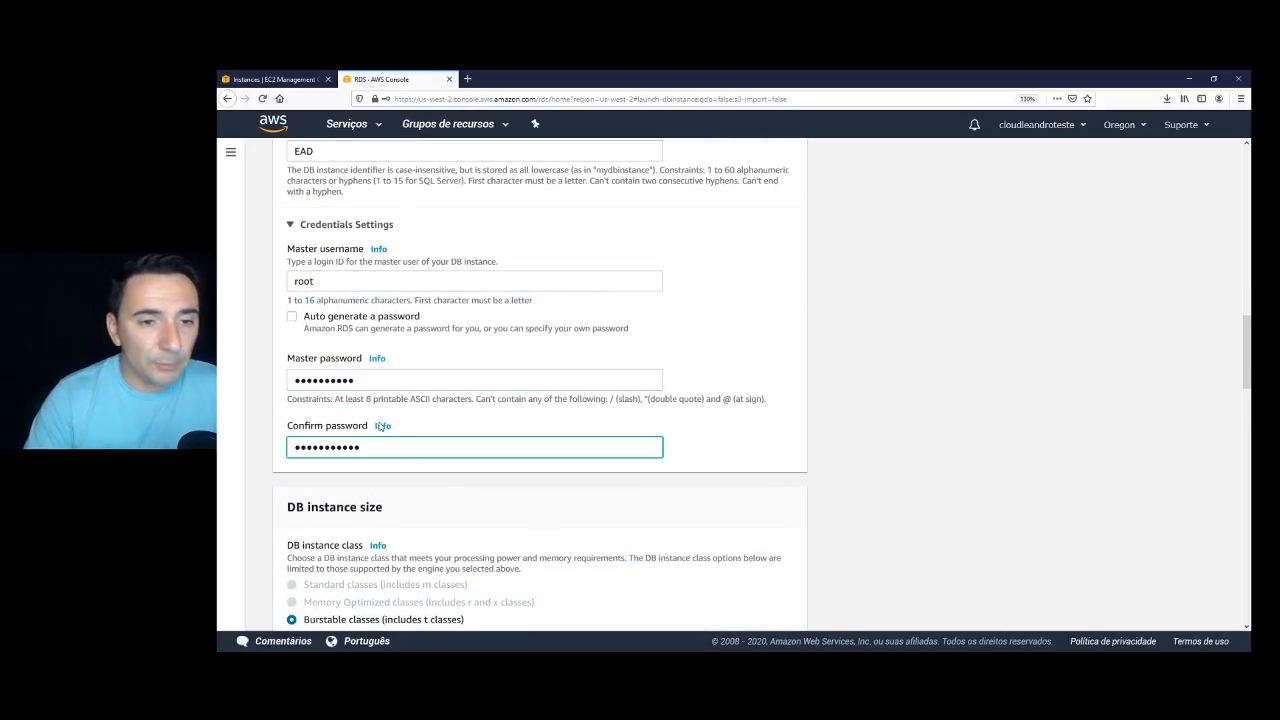
pyautogui.scroll(-2, 450, 450)
pyautogui.scroll(-2, 518, 494)
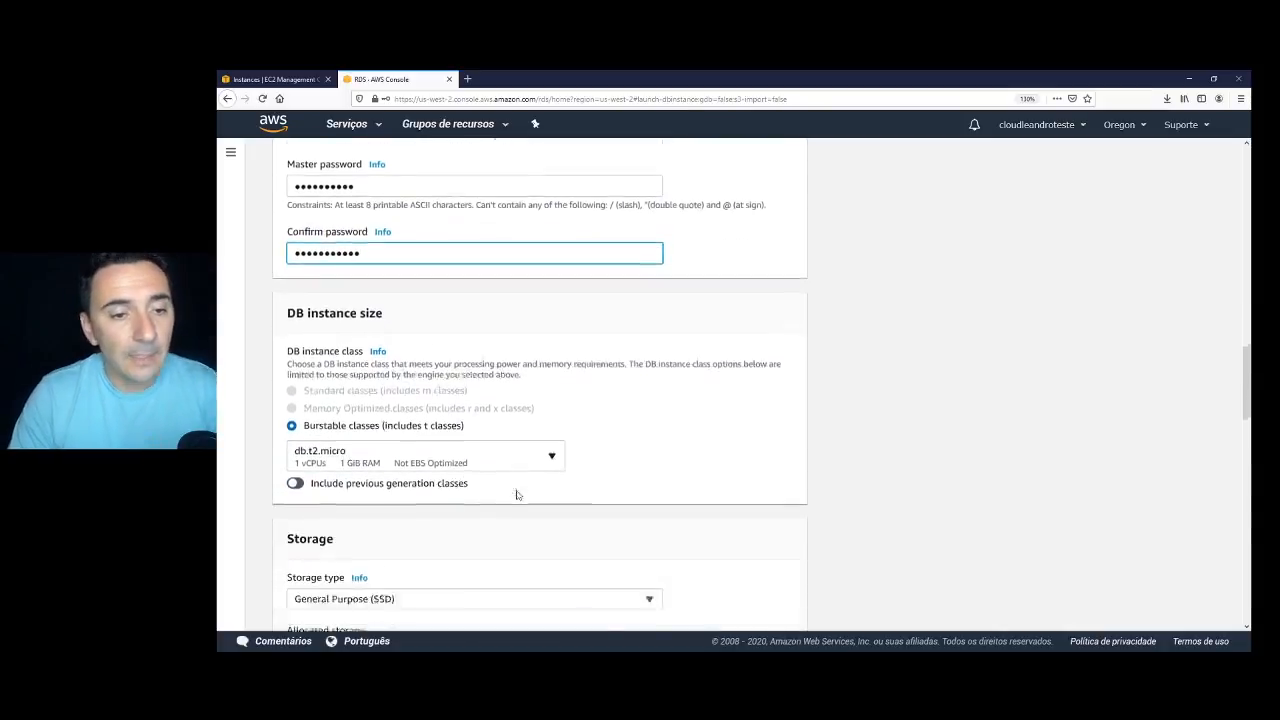
pyautogui.scroll(-3, 518, 494)
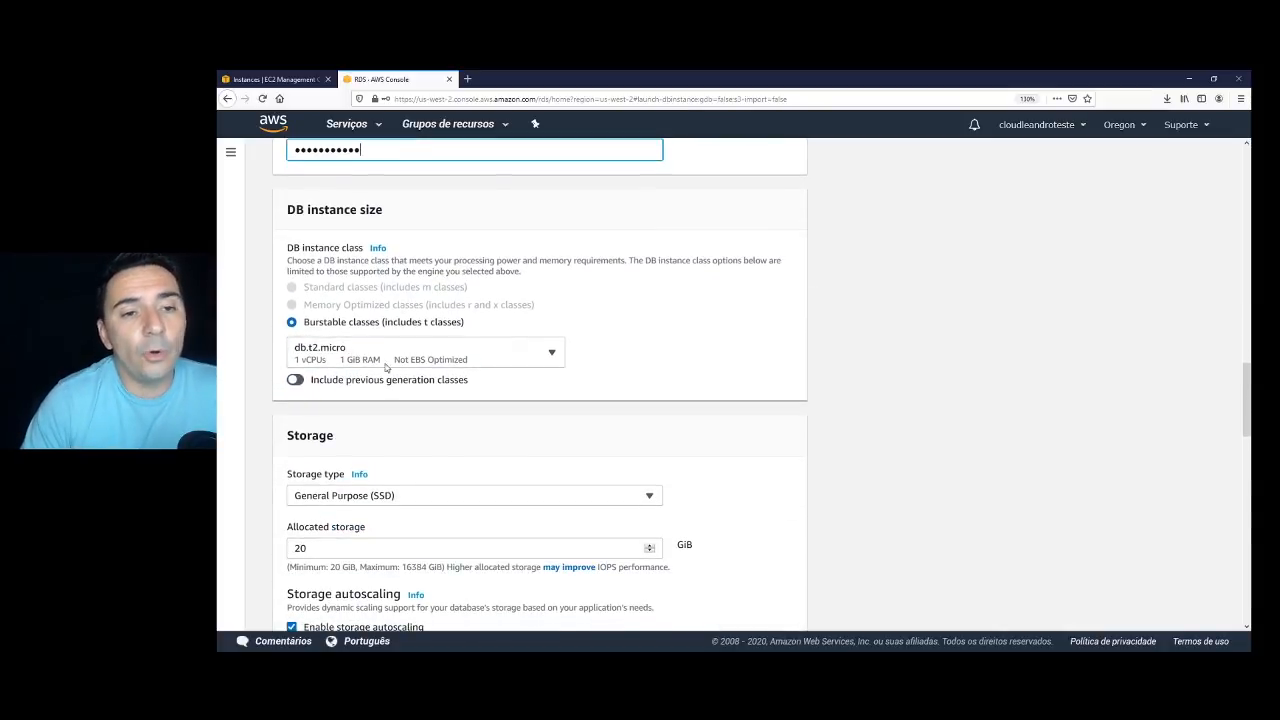
pyautogui.scroll(-7, 363, 356)
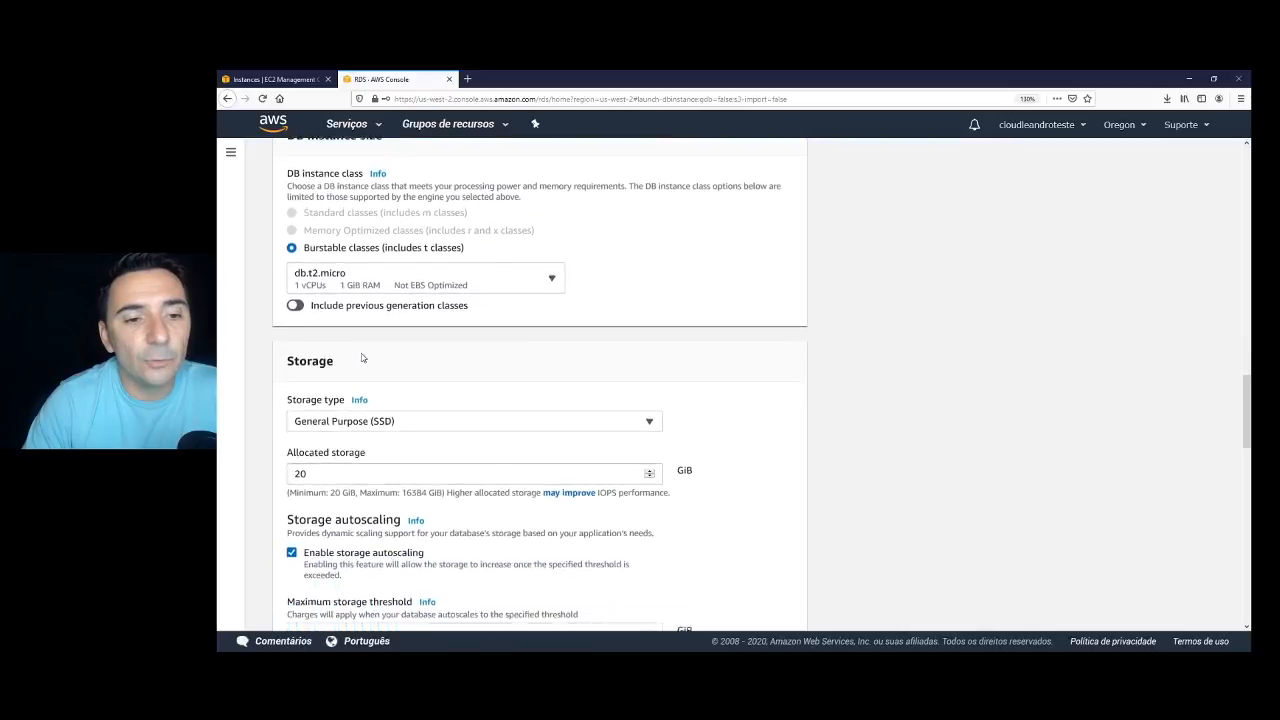
pyautogui.scroll(-8, 360, 358)
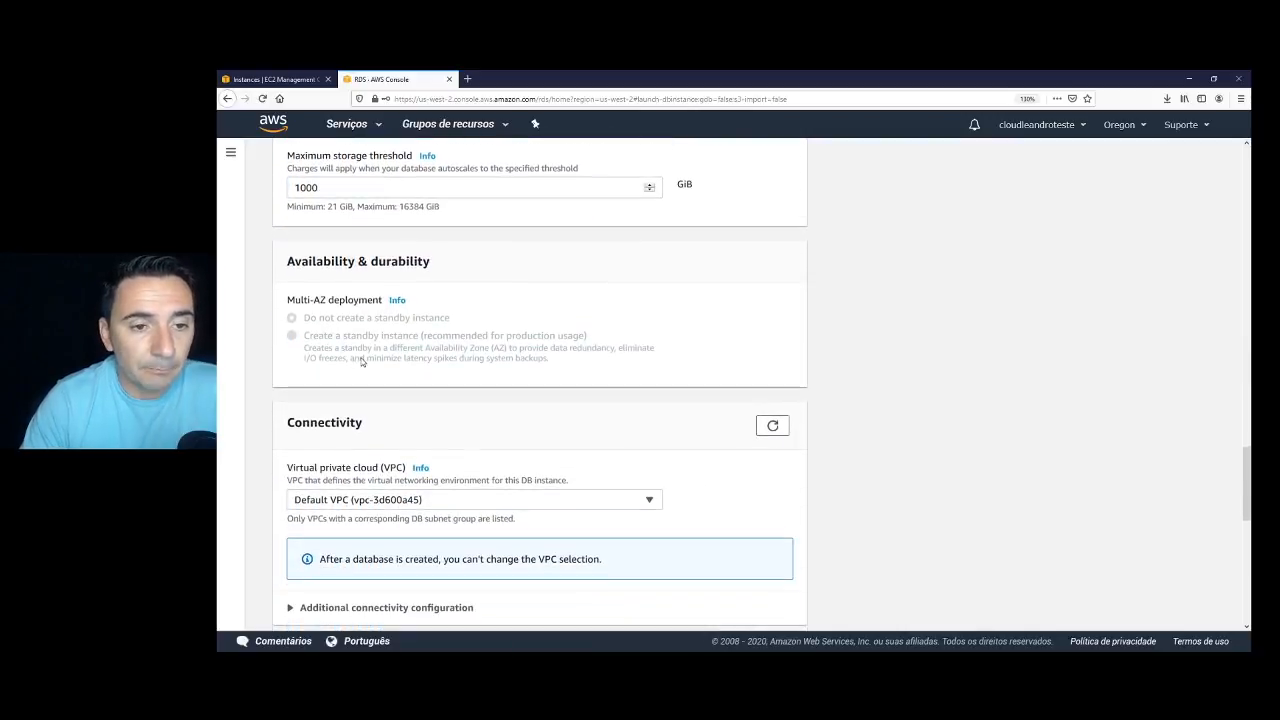
pyautogui.scroll(-2, 362, 362)
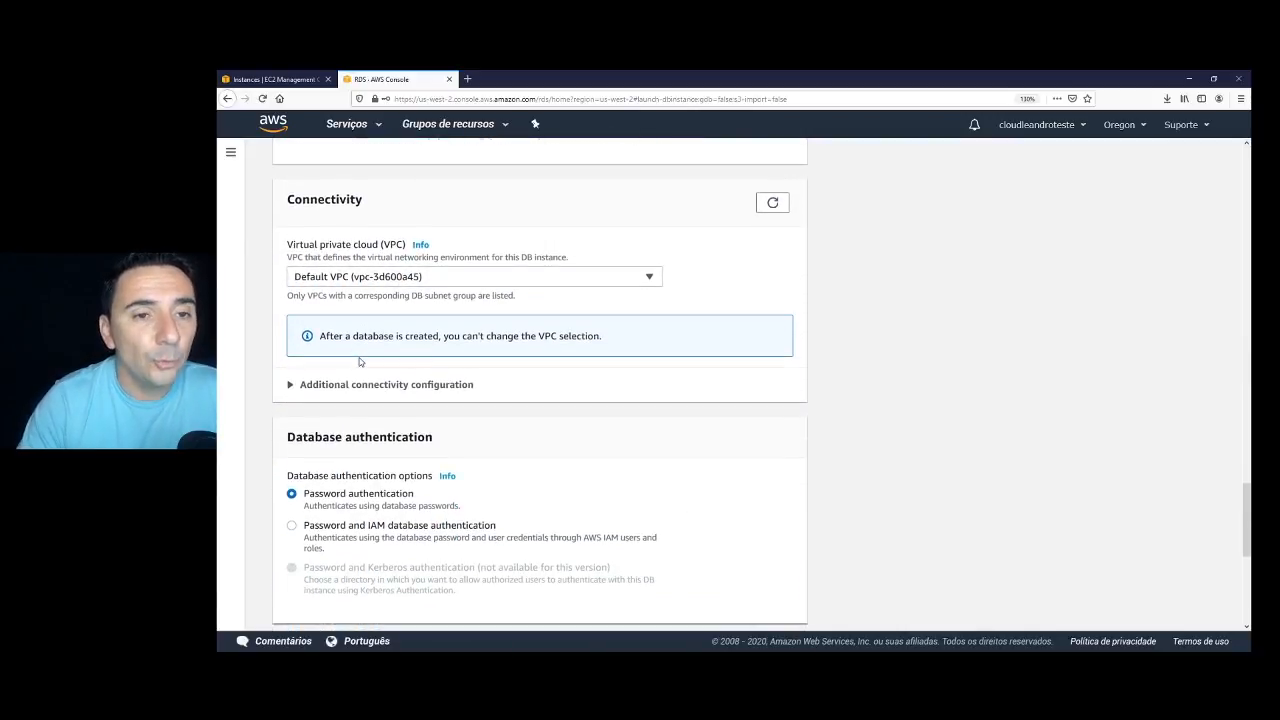
pyautogui.scroll(-4, 355, 355)
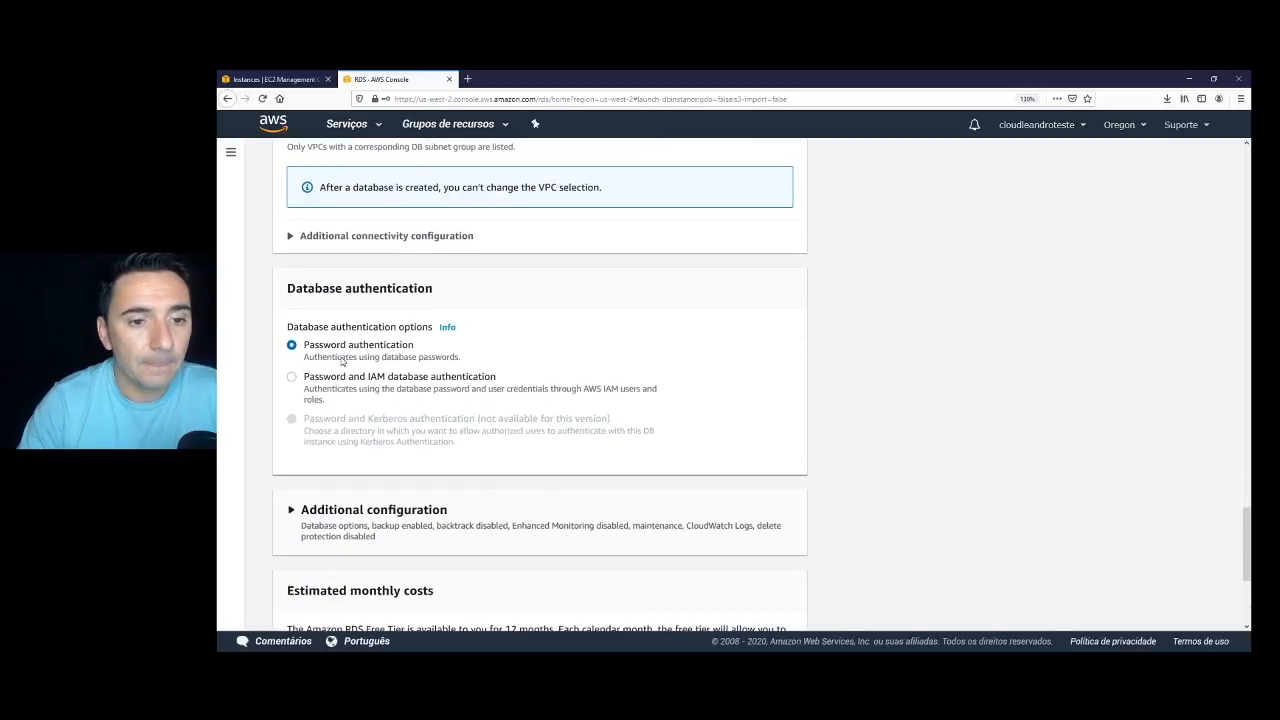
pyautogui.scroll(-4, 340, 365)
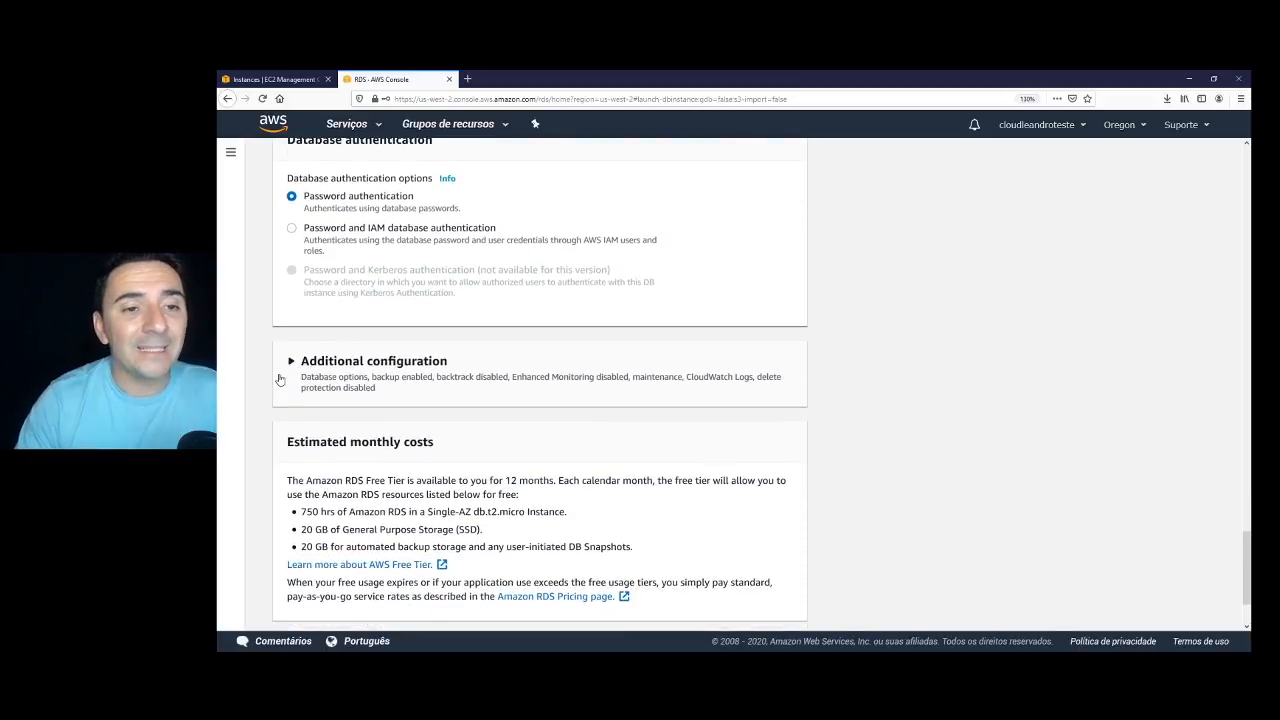
# Under Additional configuration, enter eaddb as the initial database name, leaving backups enabled.
pyautogui.click(290, 363)
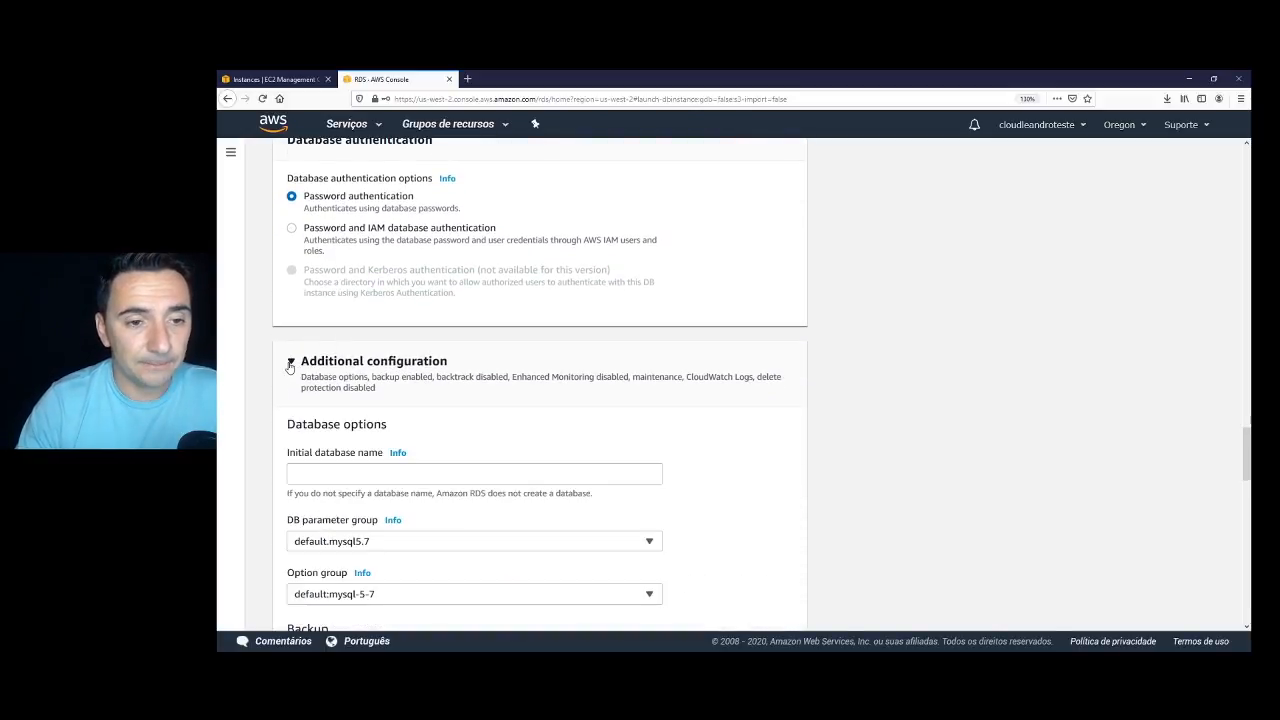
pyautogui.scroll(-2, 337, 396)
pyautogui.click(332, 398)
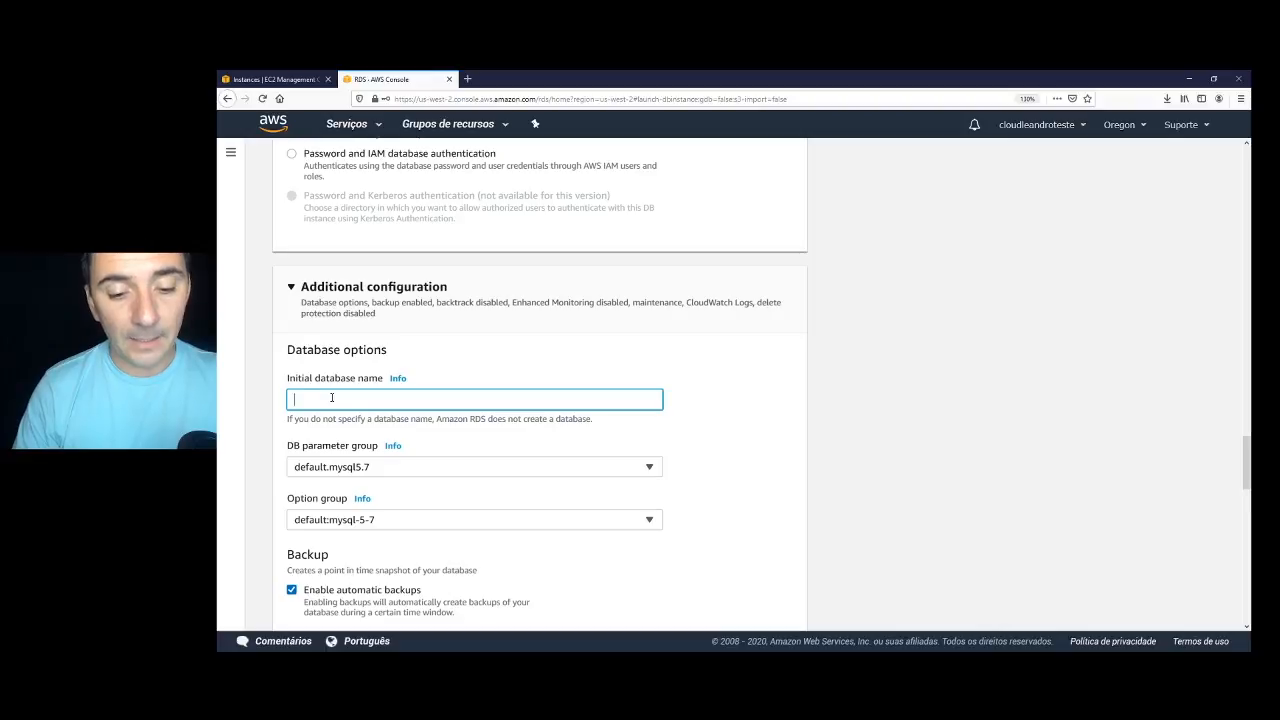
pyautogui.write('eaddb')
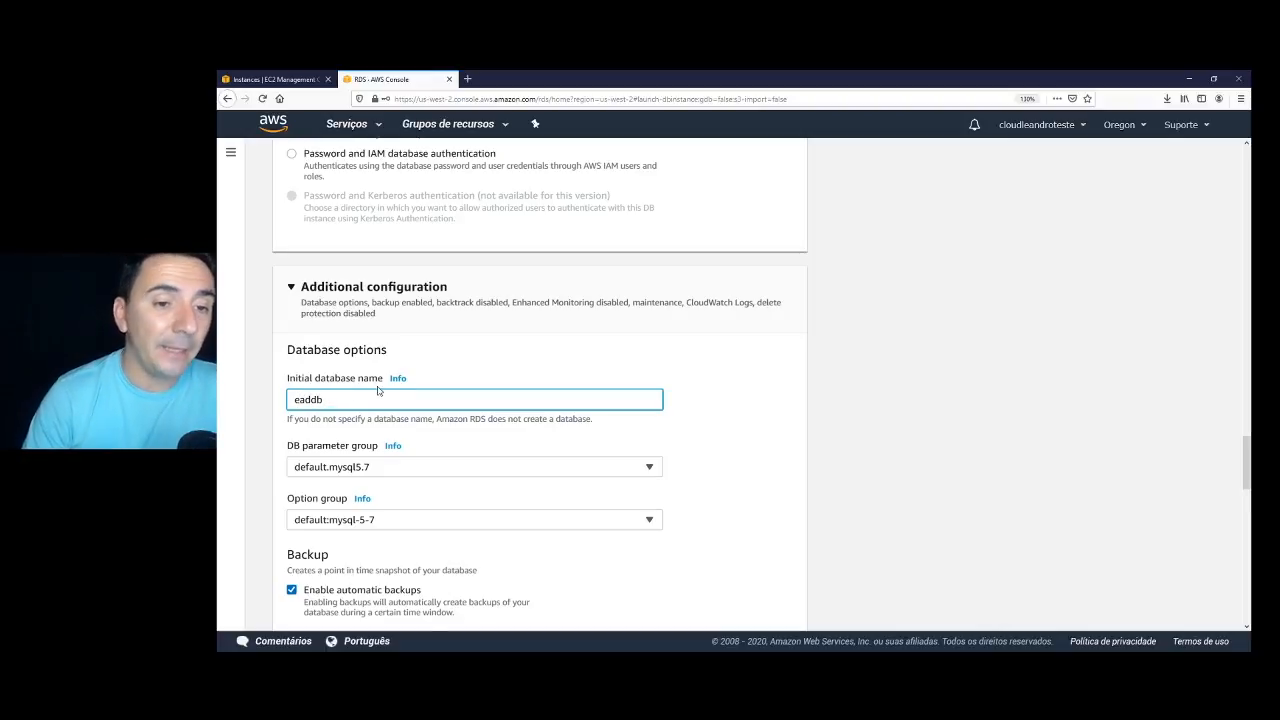
pyautogui.scroll(-10, 496, 428)
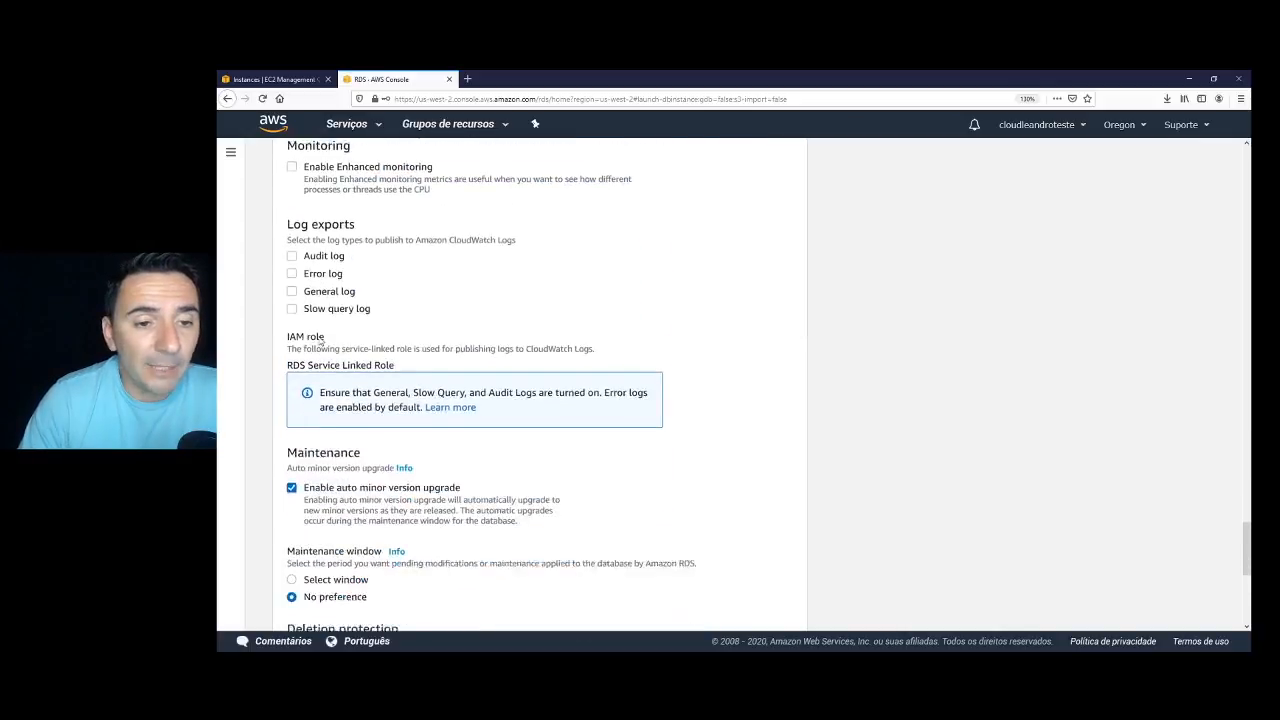
pyautogui.scroll(-3, 341, 355)
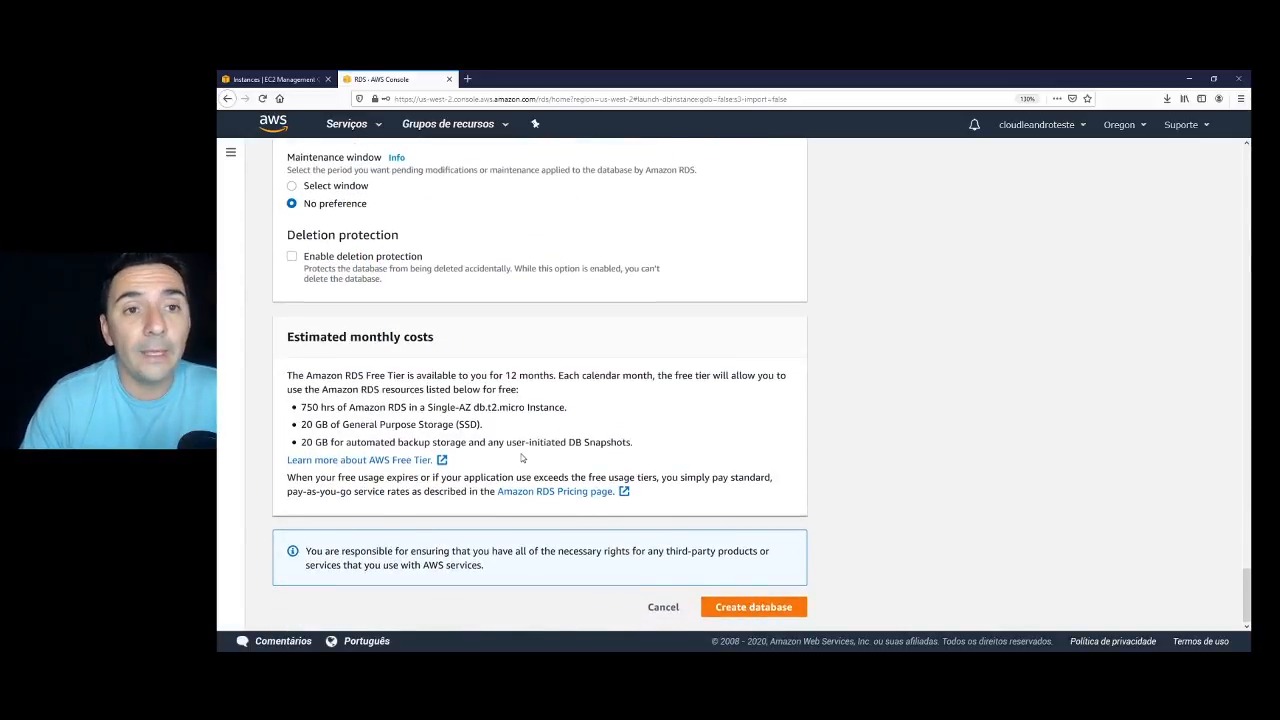
pyautogui.scroll(13, 515, 455)
pyautogui.scroll(1, 500, 448)
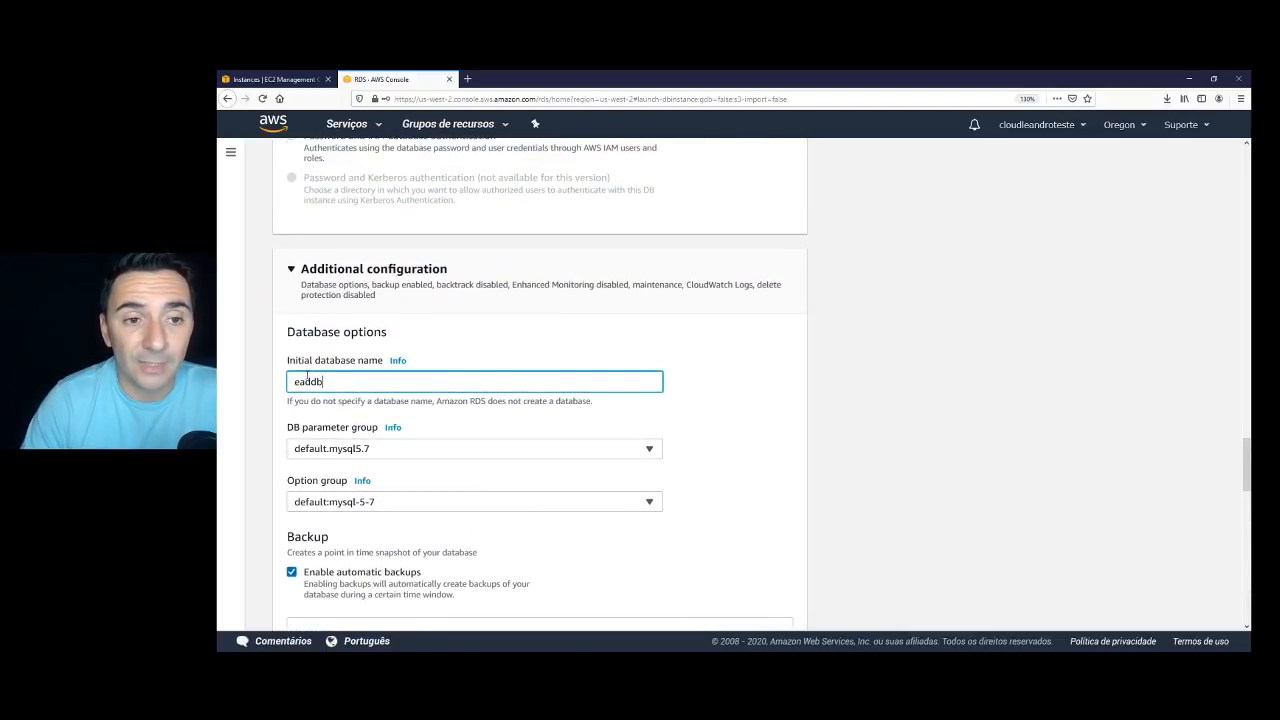
# Copy the name eaddb and submit the MySQL database for creation.
pyautogui.moveTo(295, 381); pyautogui.dragTo(338, 381)
pyautogui.rightClick(323, 381)
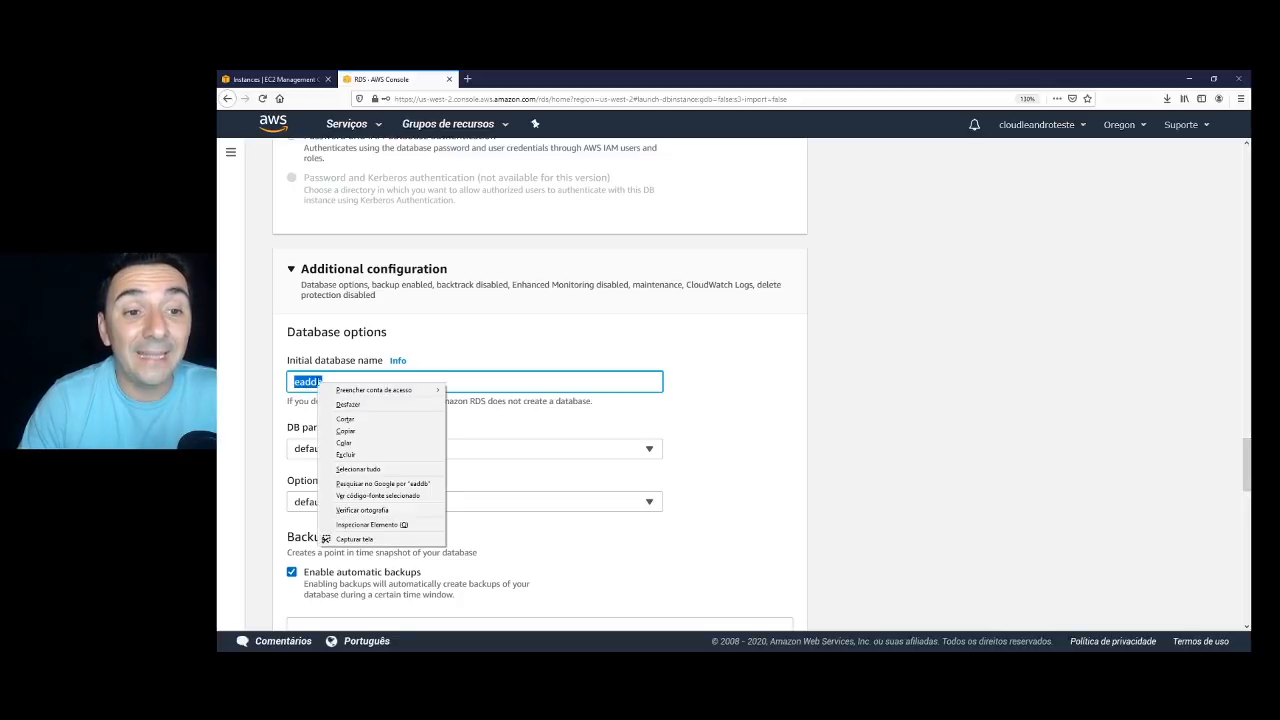
pyautogui.click(348, 433)
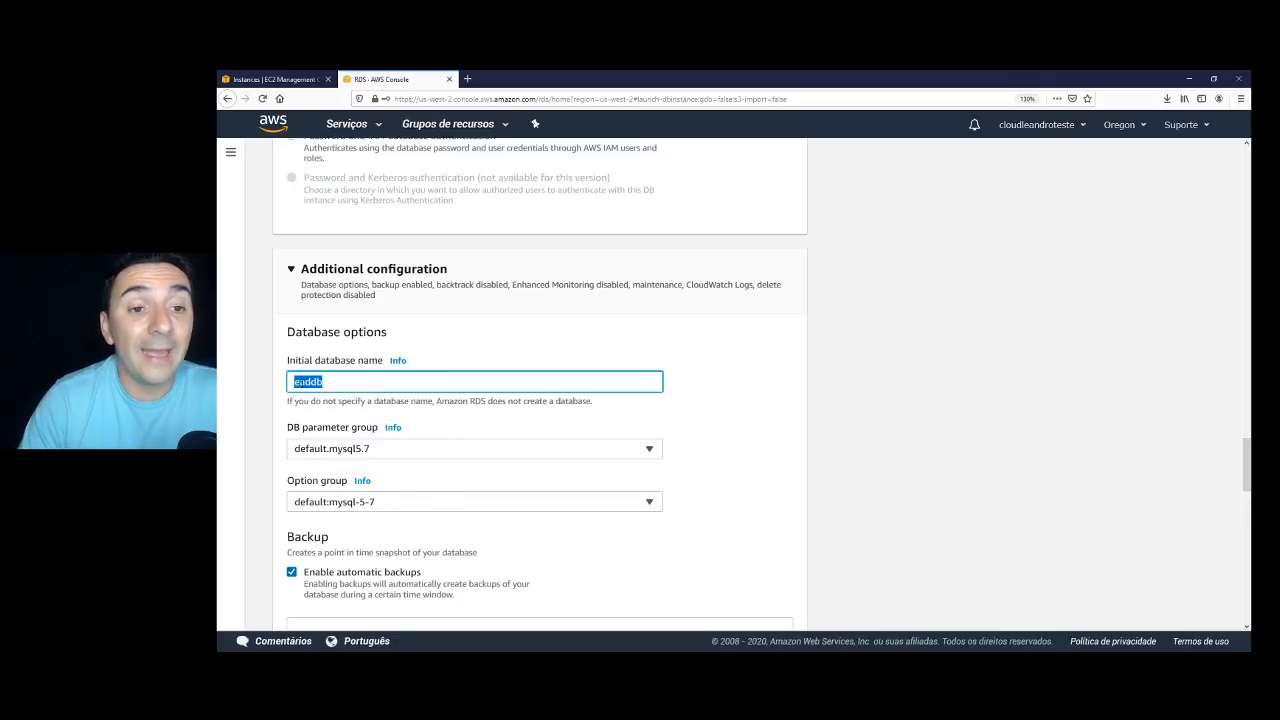
pyautogui.scroll(-15, 434, 400)
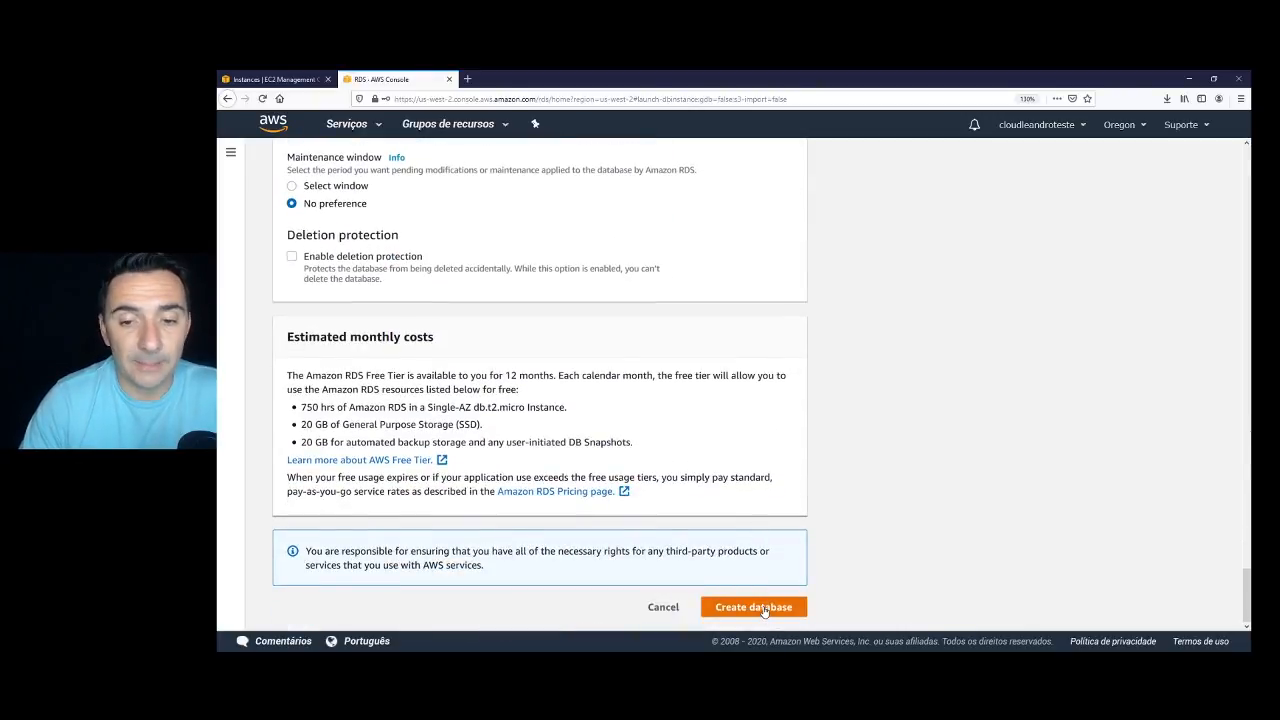
pyautogui.click(764, 609)
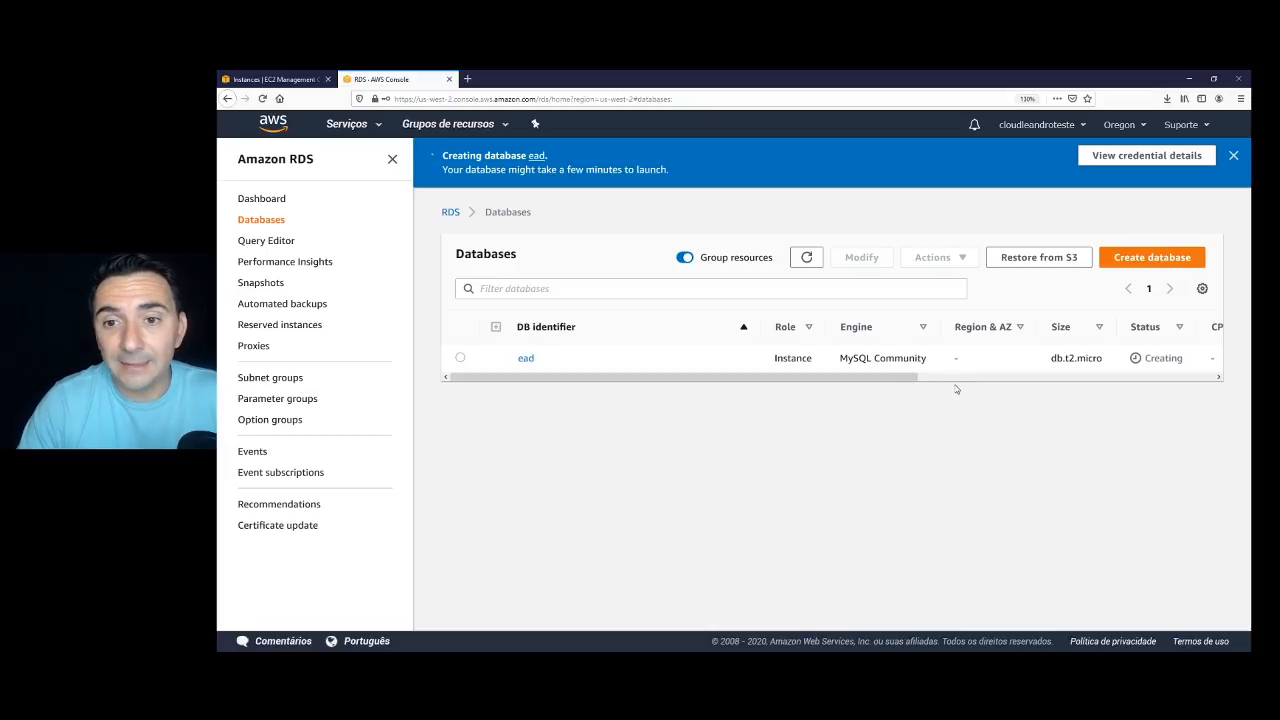
# Scroll the Databases table sideways to confirm instance ead shows status Creating.
pyautogui.moveTo(829, 375); pyautogui.dragTo(965, 360)
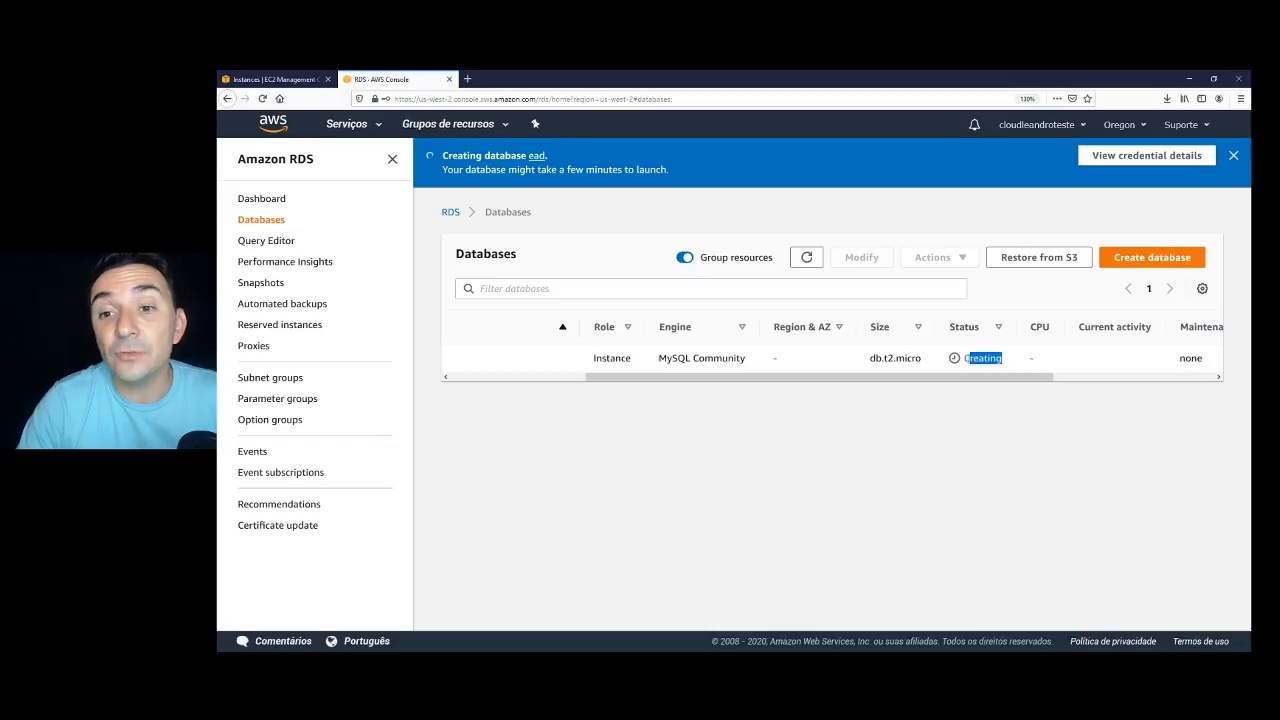
pyautogui.hscroll(-5, 900, 372)
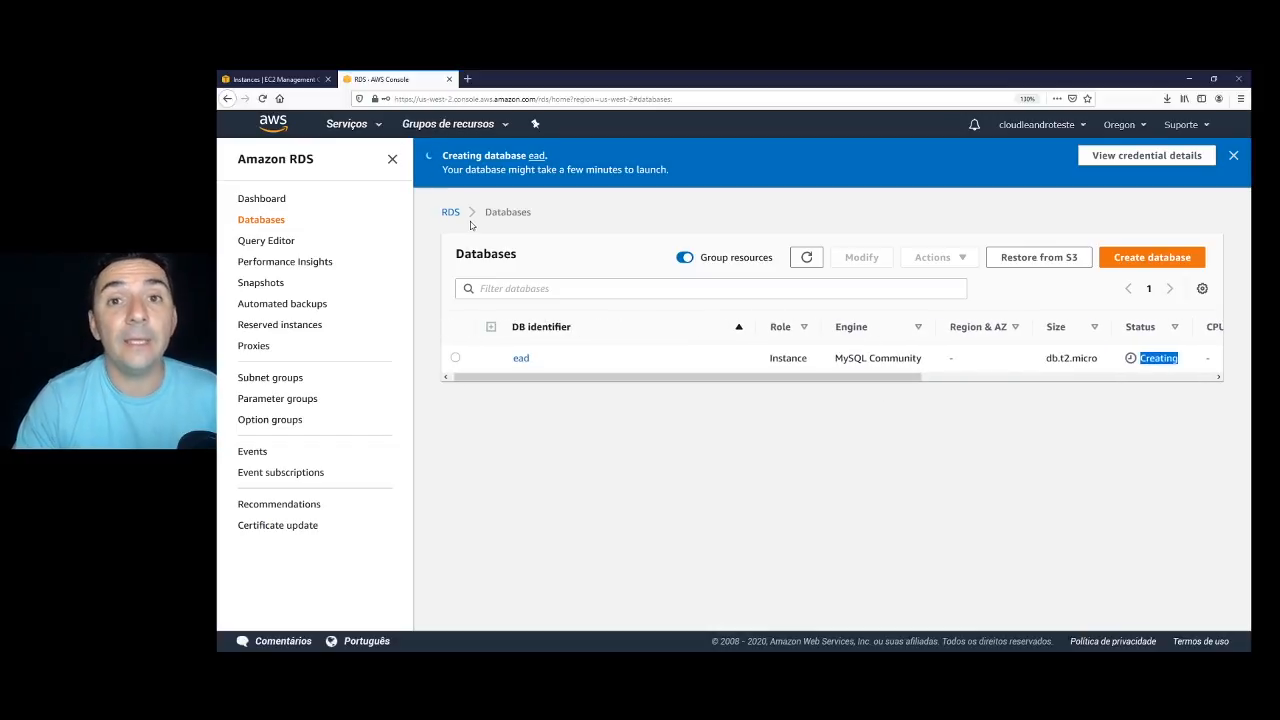
# From the EC2 instances list, copy EAD's public IPv4 address 54.202.114.48 and switch to PuTTY.
pyautogui.click(290, 79)
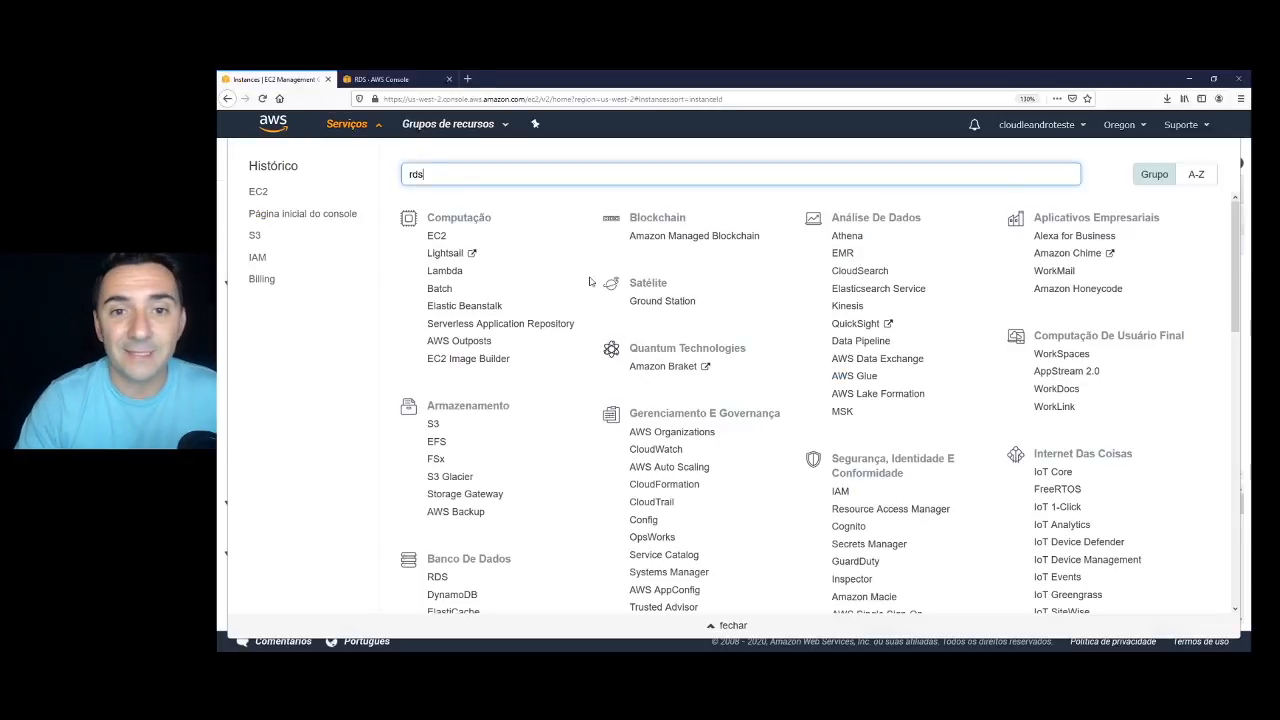
pyautogui.click(381, 128)
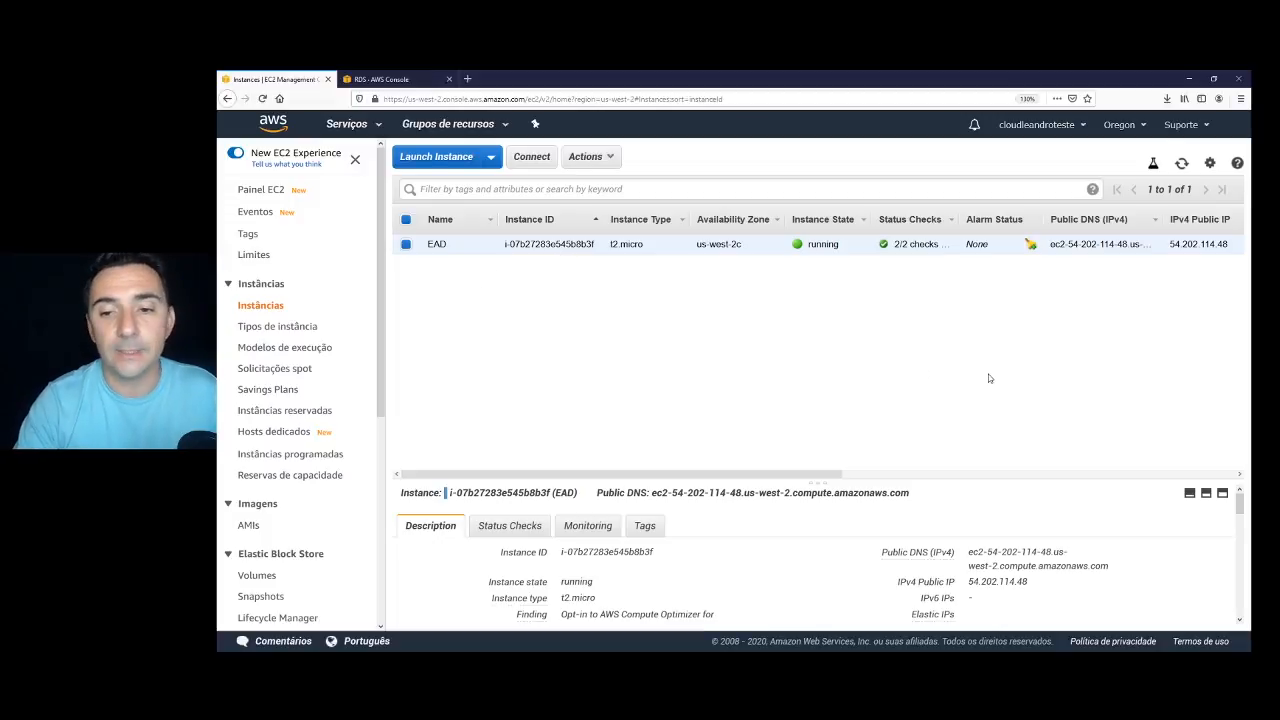
pyautogui.moveTo(1039, 582)
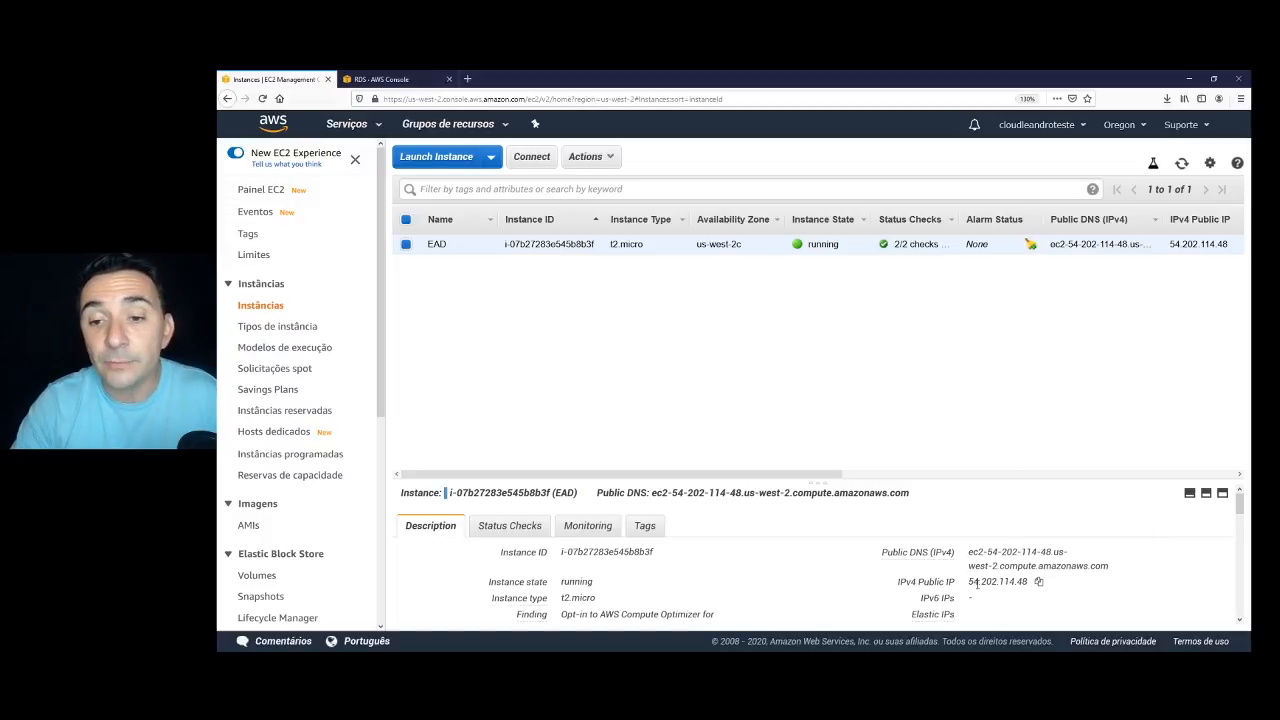
pyautogui.click(1039, 582)
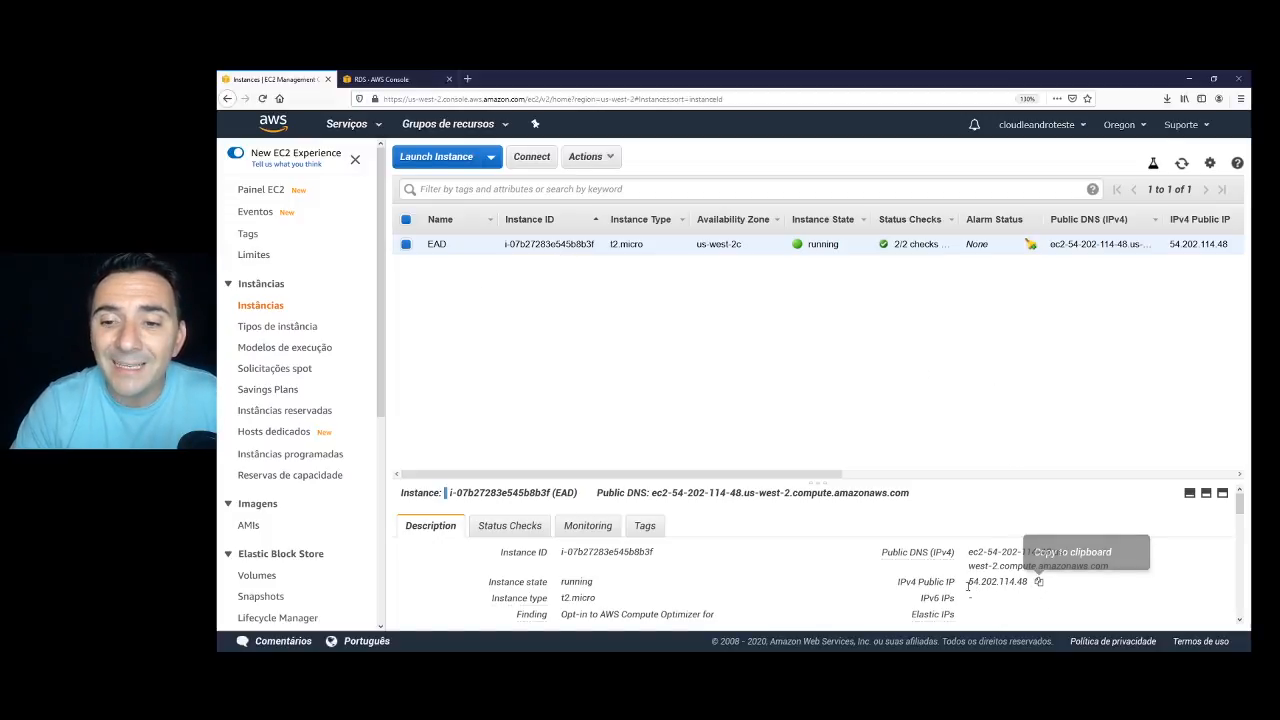
pyautogui.click(1038, 583)
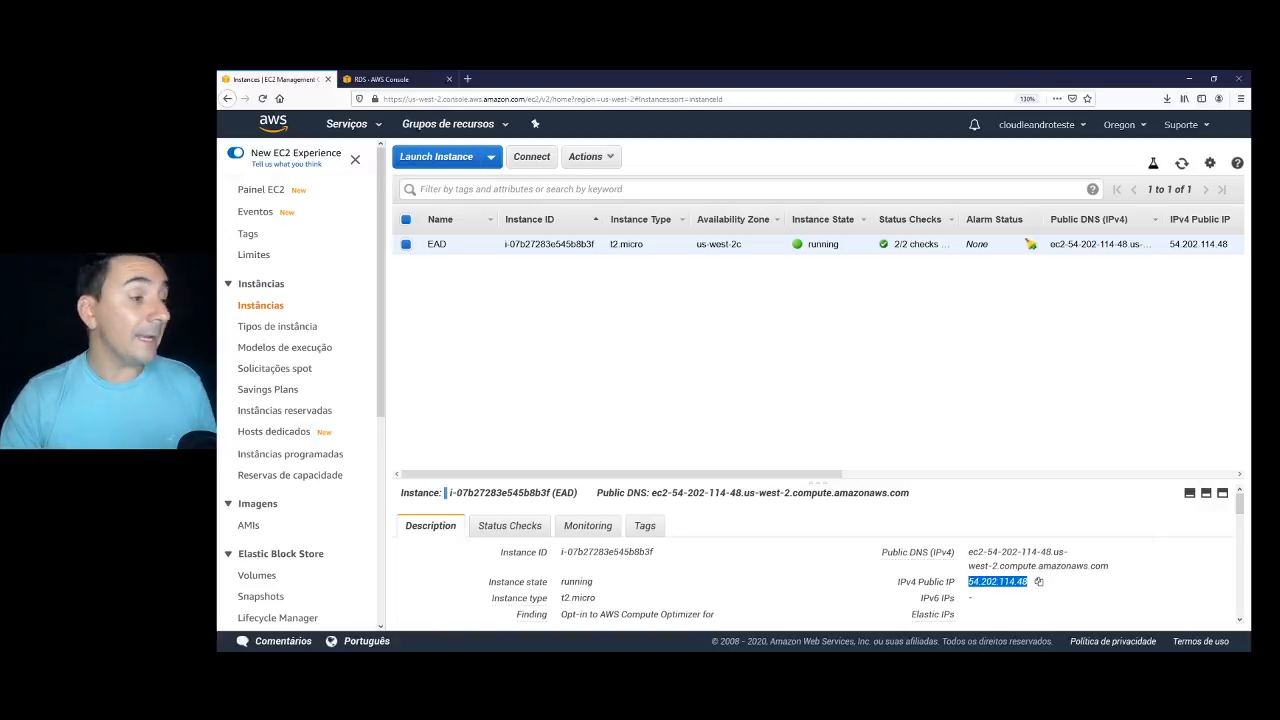
pyautogui.hotkey('alt', 'Tab')
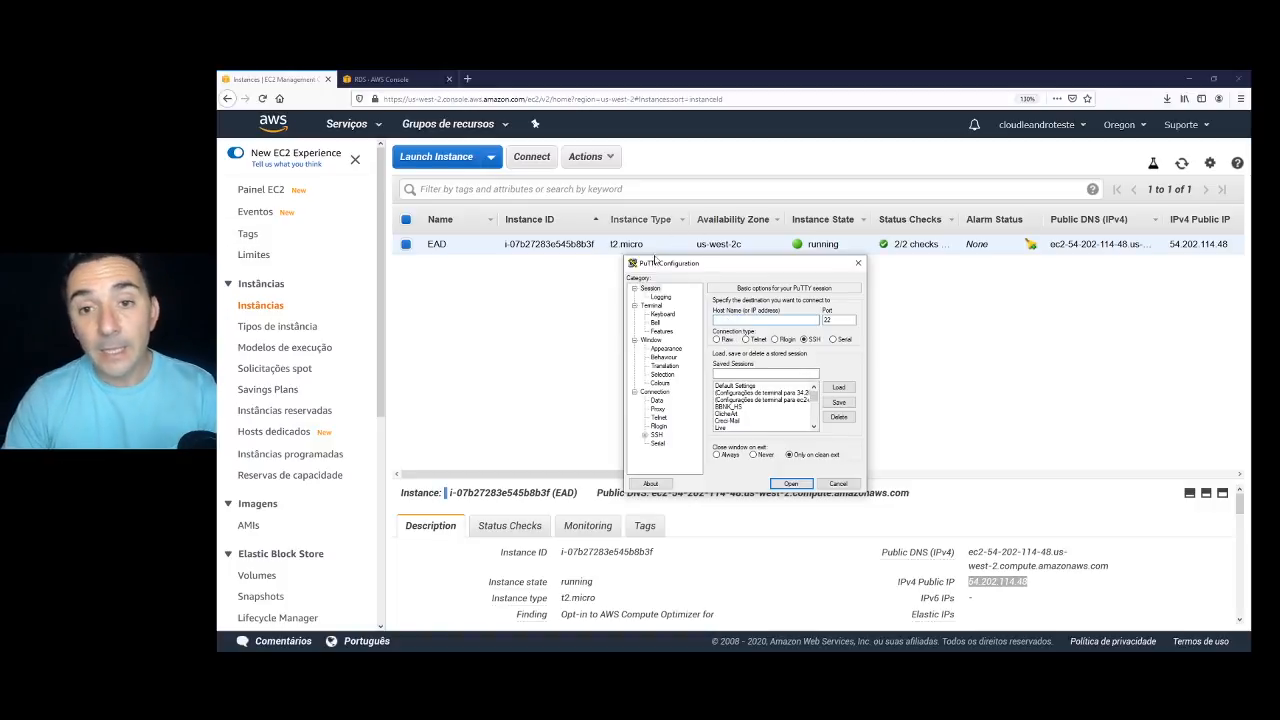
# Connect to host 54.202.114.48 using the key_ead.ppk private key under SSH Auth.
pyautogui.hotkey('ctrl', 'v')
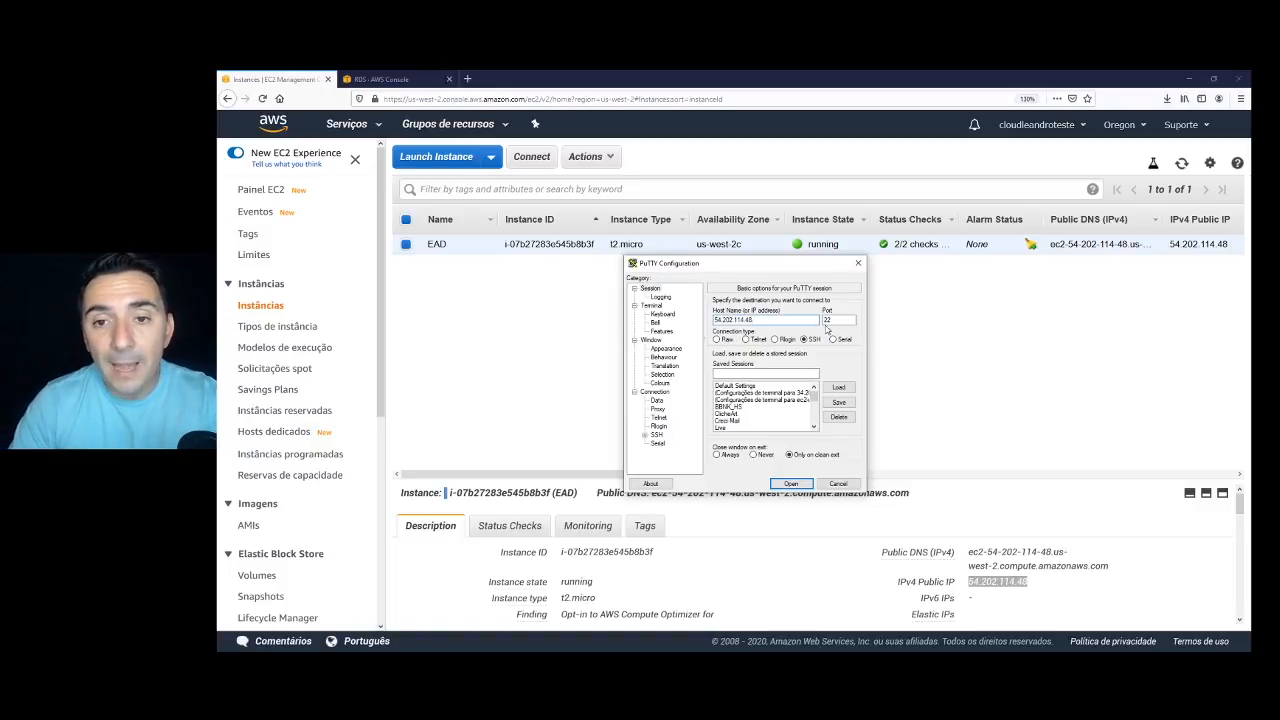
pyautogui.click(646, 434)
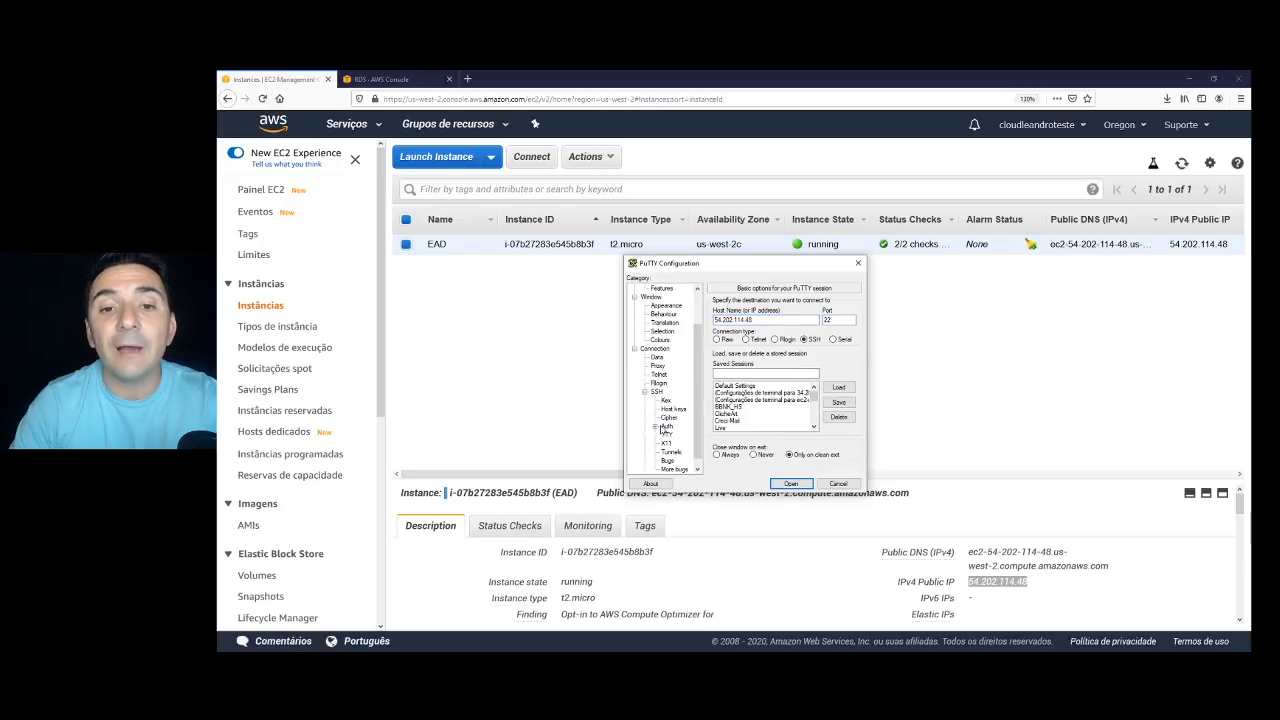
pyautogui.click(655, 428)
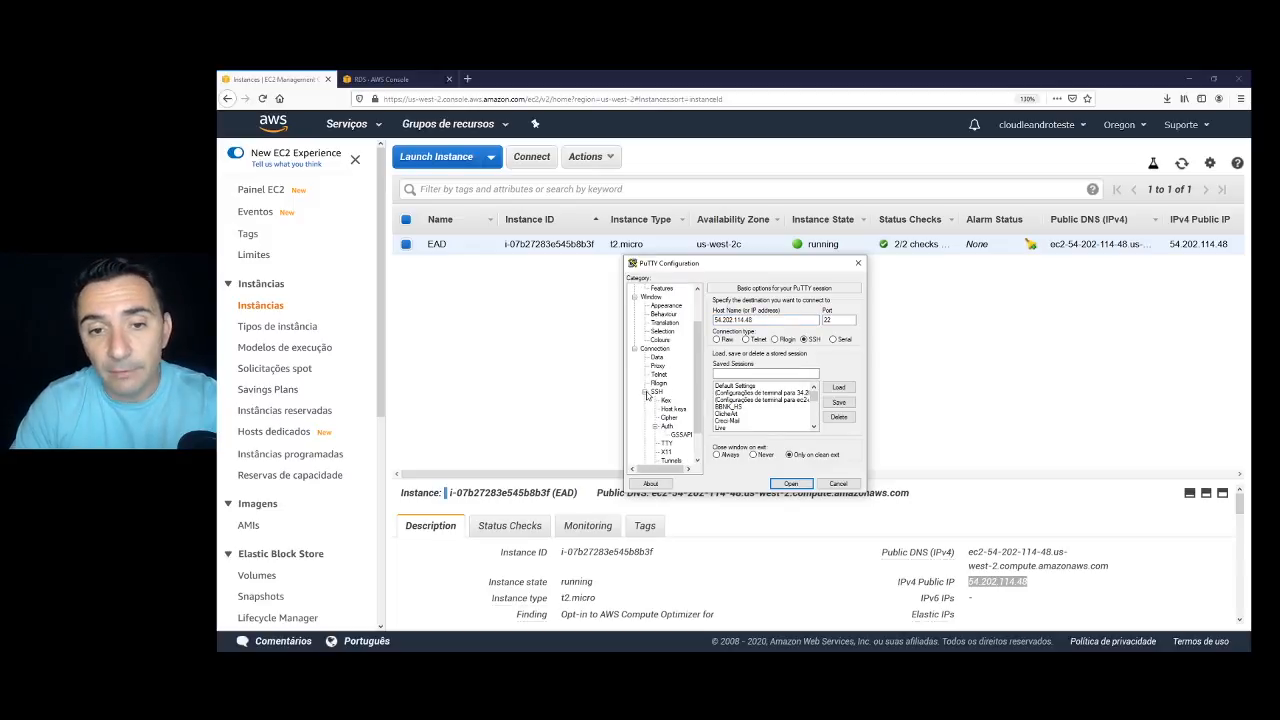
pyautogui.click(667, 427)
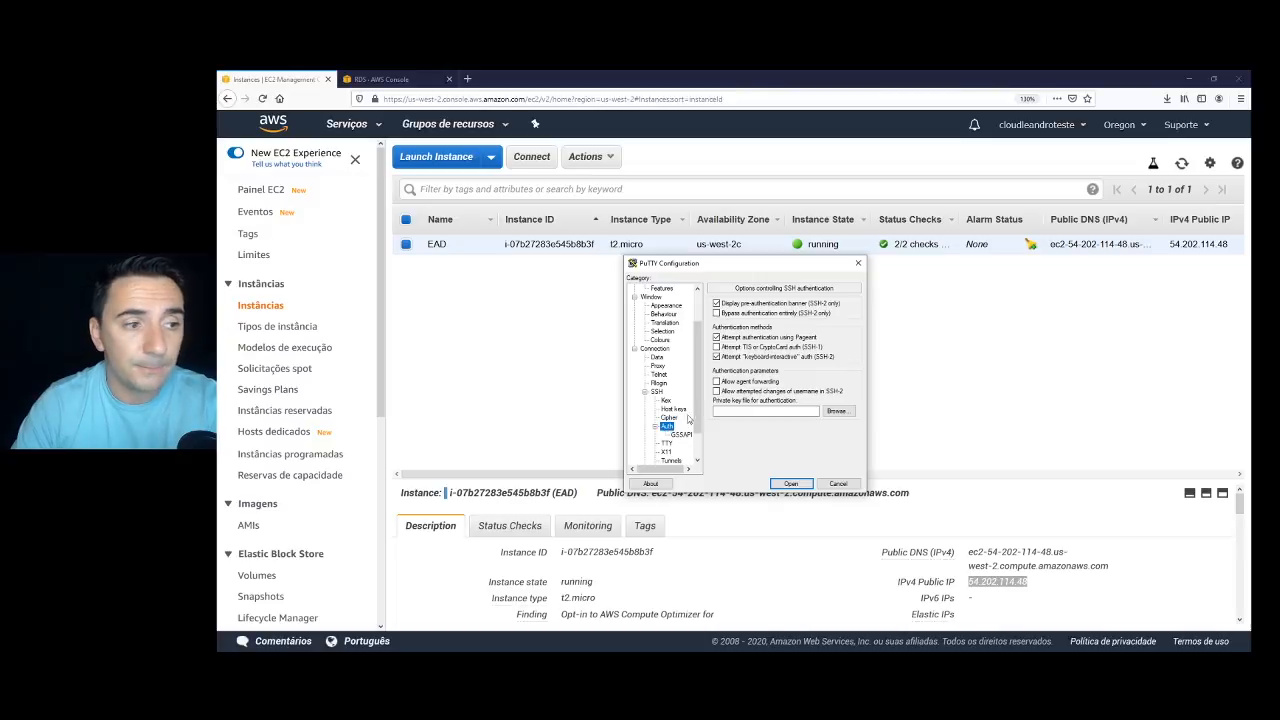
pyautogui.click(836, 411)
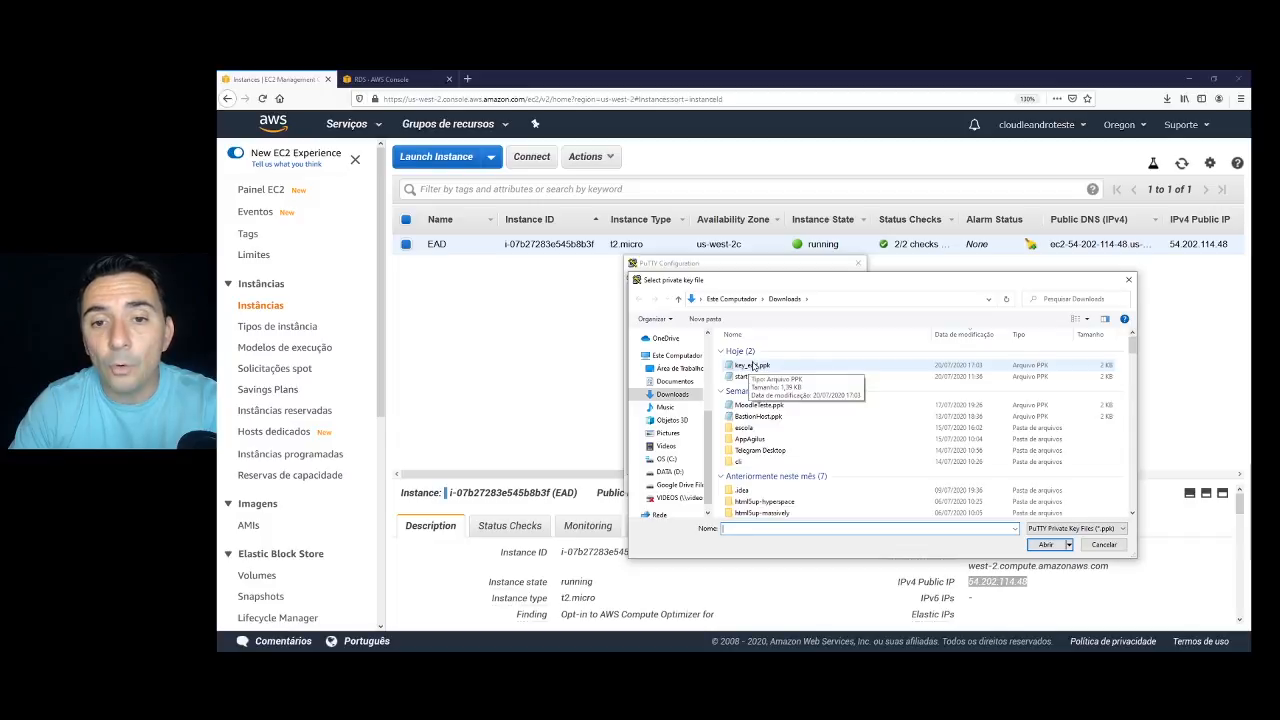
pyautogui.click(745, 368)
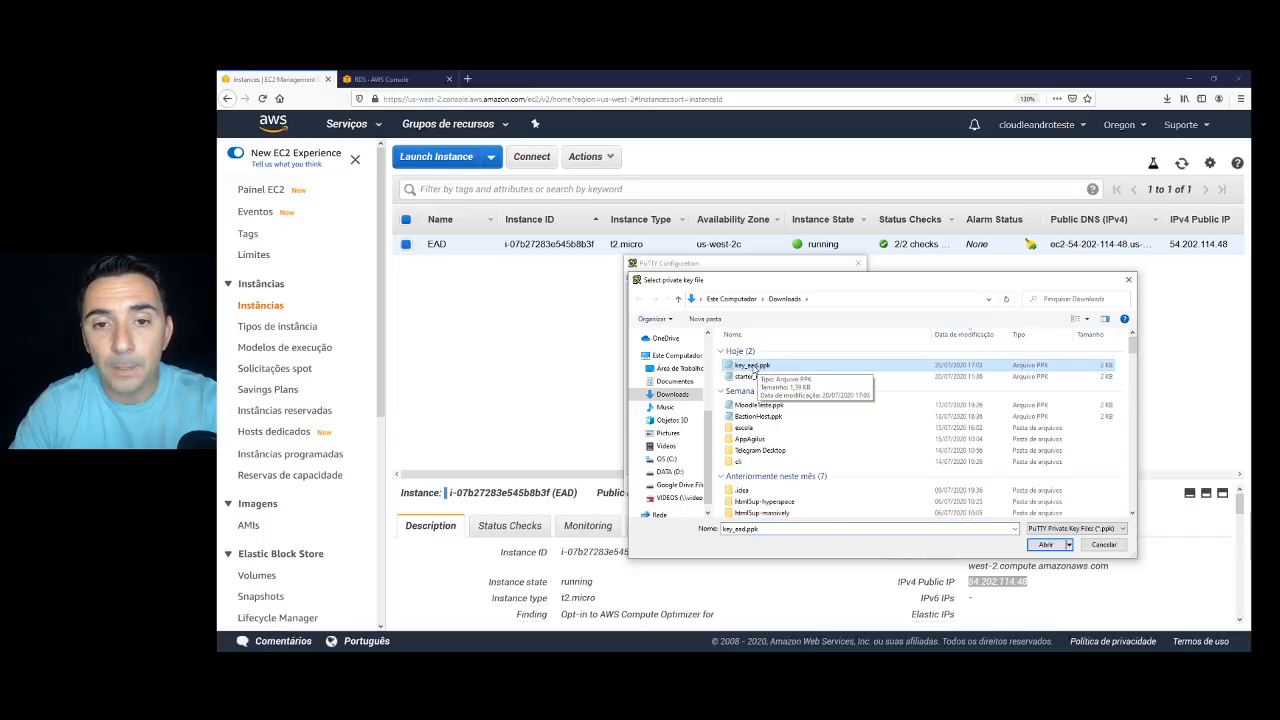
pyautogui.doubleClick(754, 368)
pyautogui.click(790, 483)
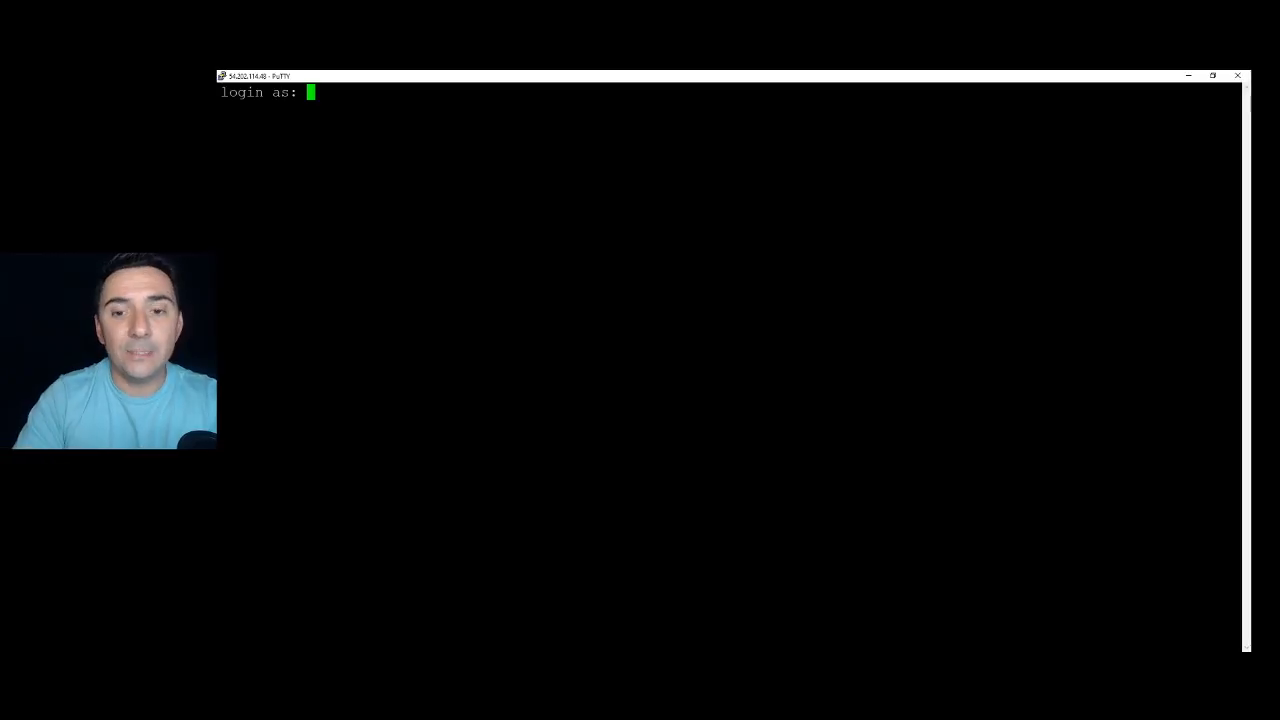
# Log in as ubuntu, fixing a typo, and highlight key_ead in the output.
pyautogui.write('ubuntu')
pyautogui.press('Return')
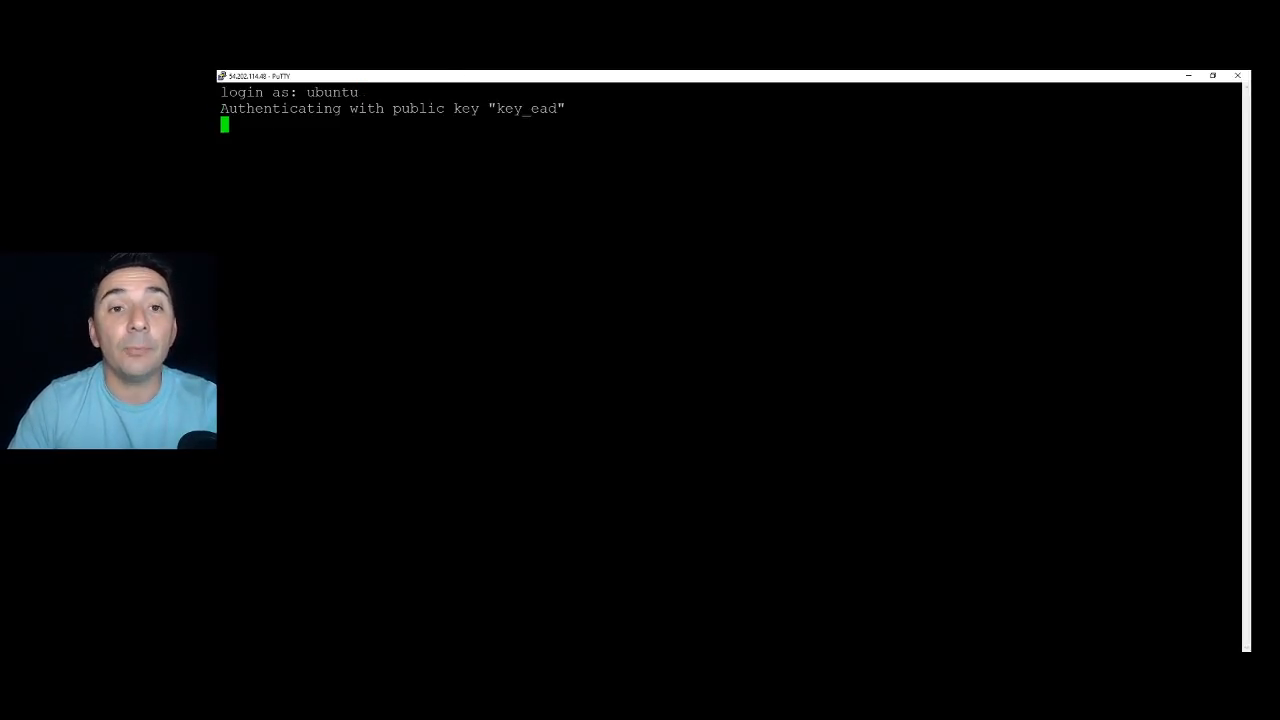
pyautogui.moveTo(488, 108); pyautogui.dragTo(561, 110)
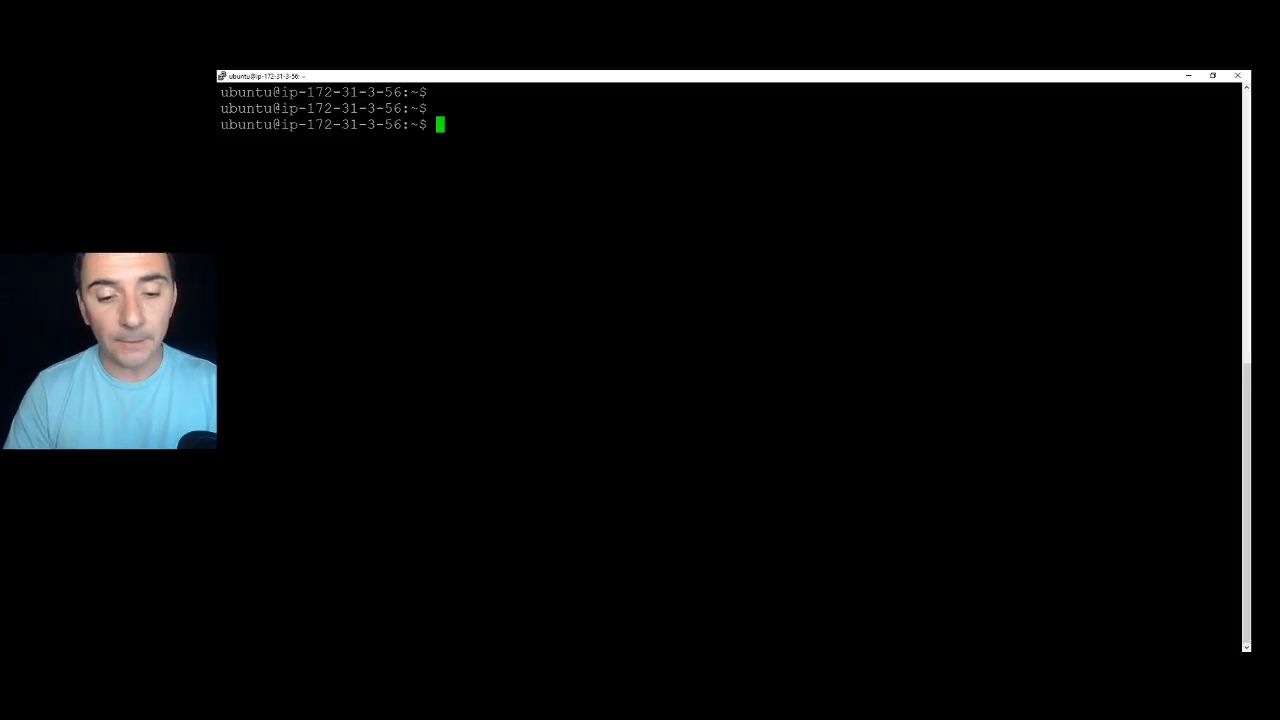
# Update the package lists with sudo apt update and install apache2.
pyautogui.write('sudo ap')
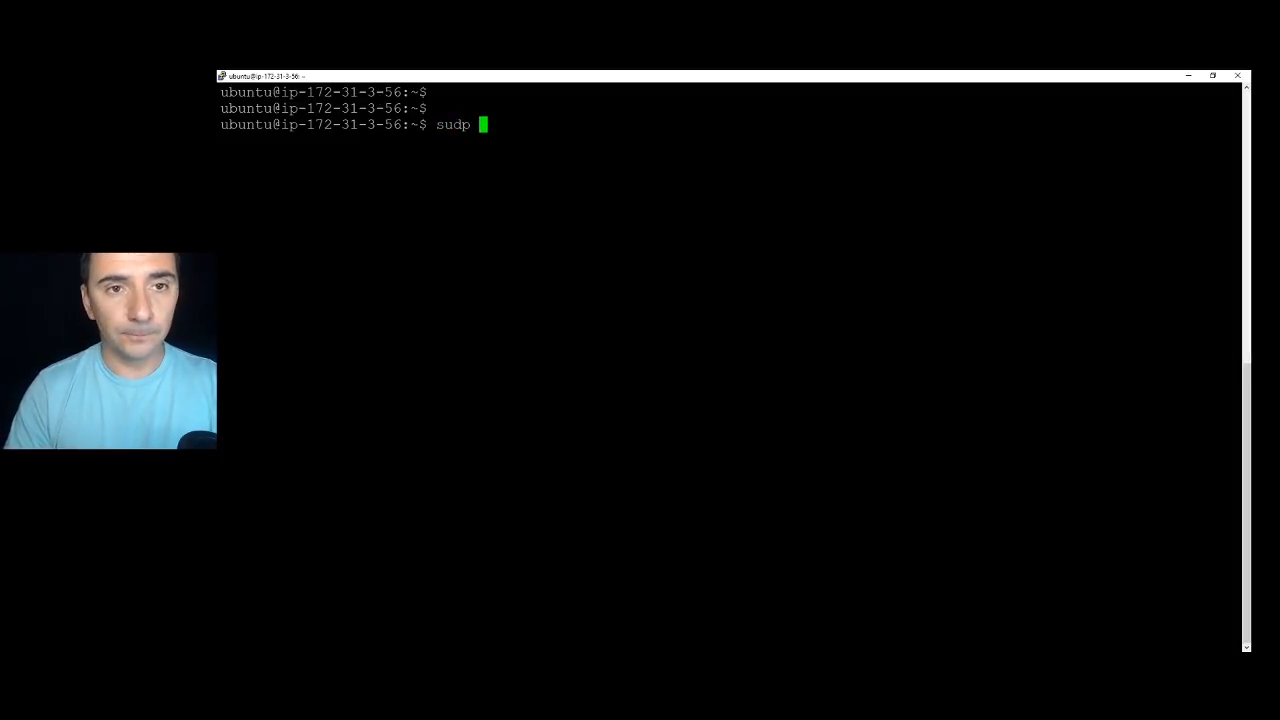
pyautogui.write('r u')
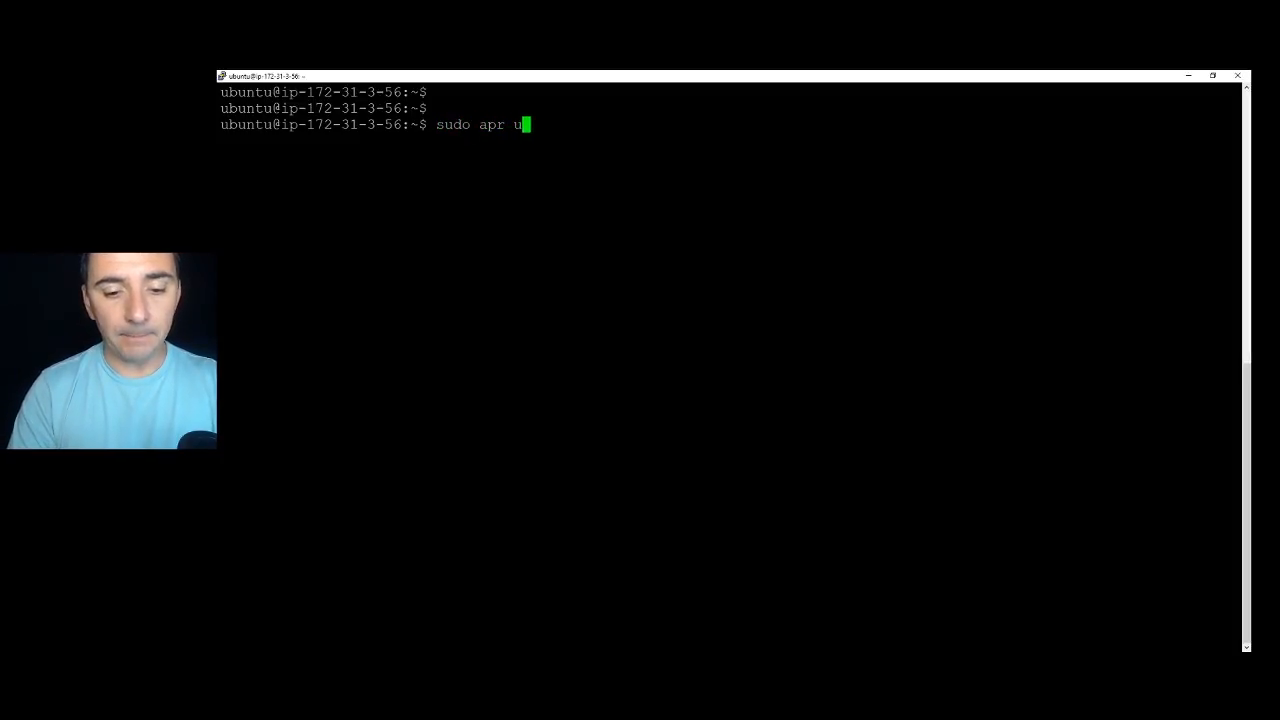
pyautogui.write('pdate')
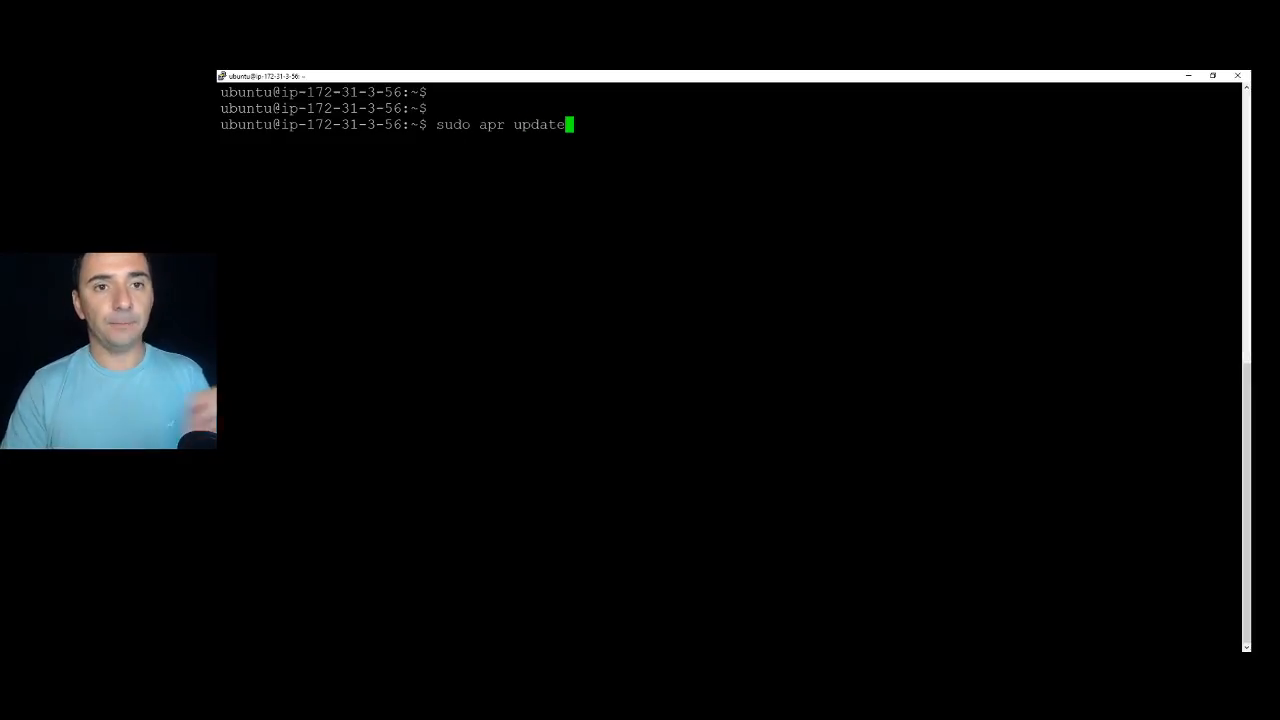
pyautogui.press('Return')
pyautogui.write('sudo apt update')
pyautogui.press('Return')
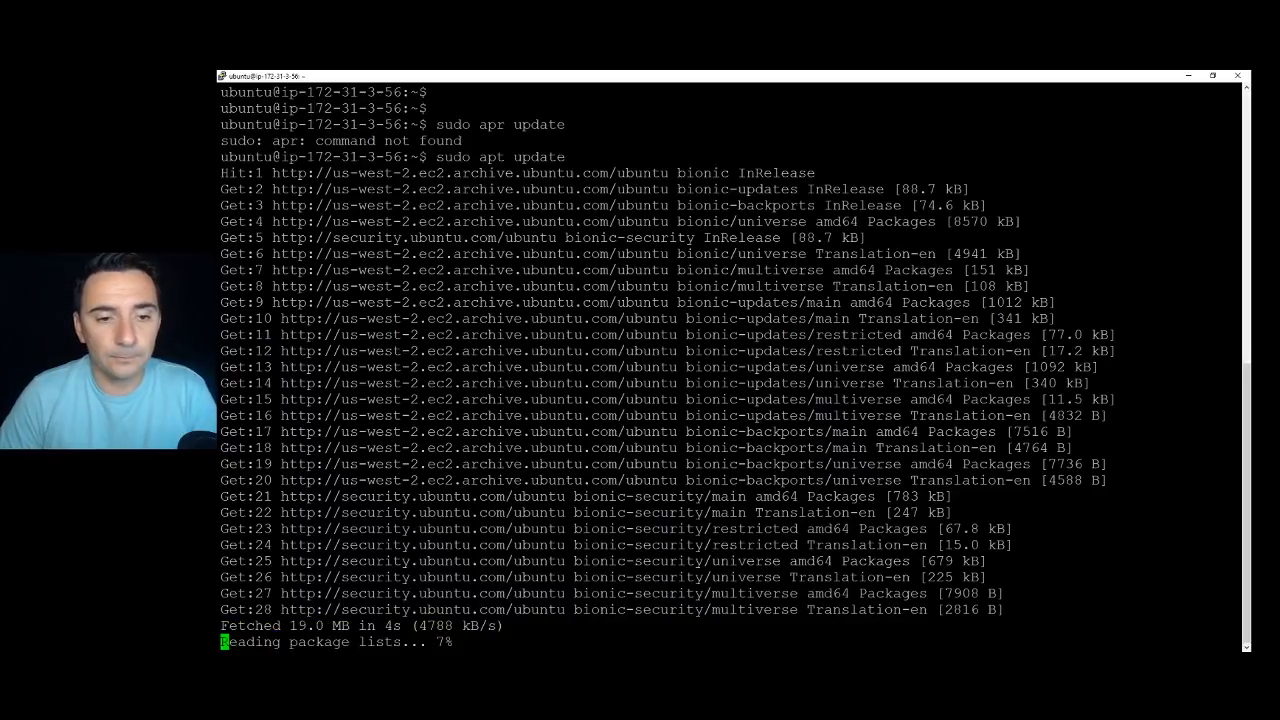
pyautogui.press('Return')
pyautogui.press('Return')
pyautogui.press('Return')
pyautogui.write('sudo apt install apache')
pyautogui.write('2')
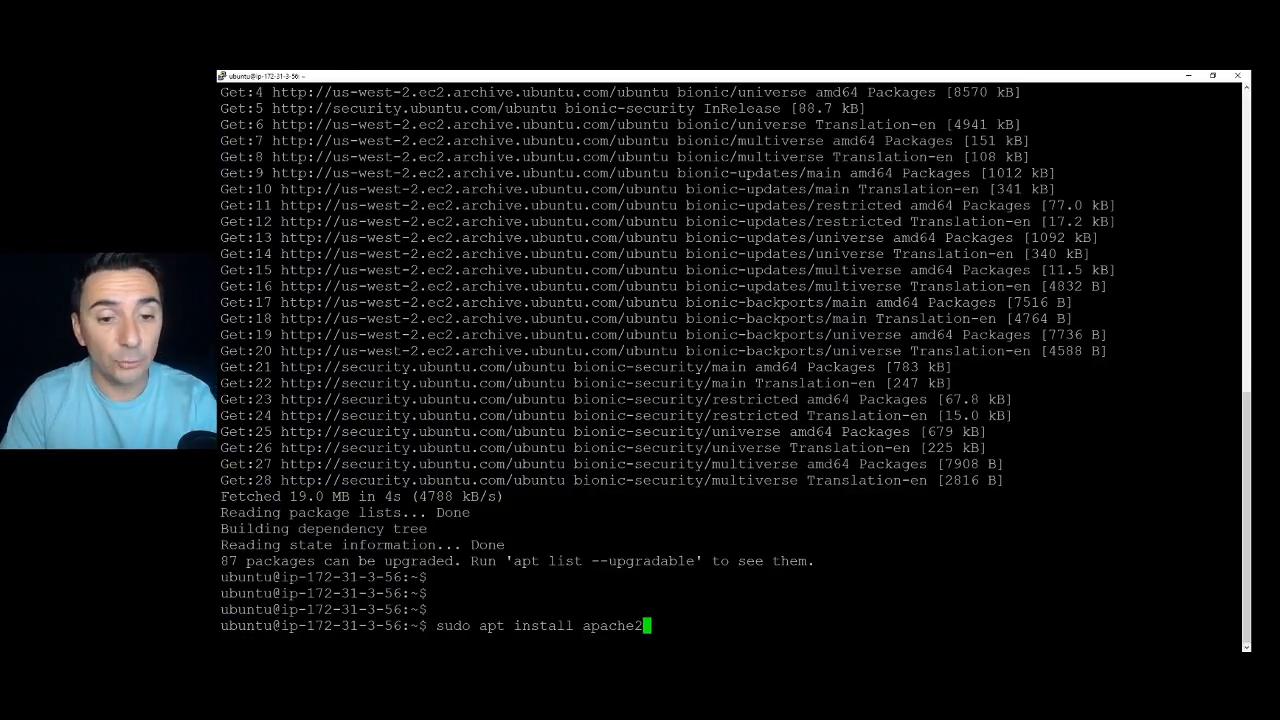
pyautogui.press('Return')
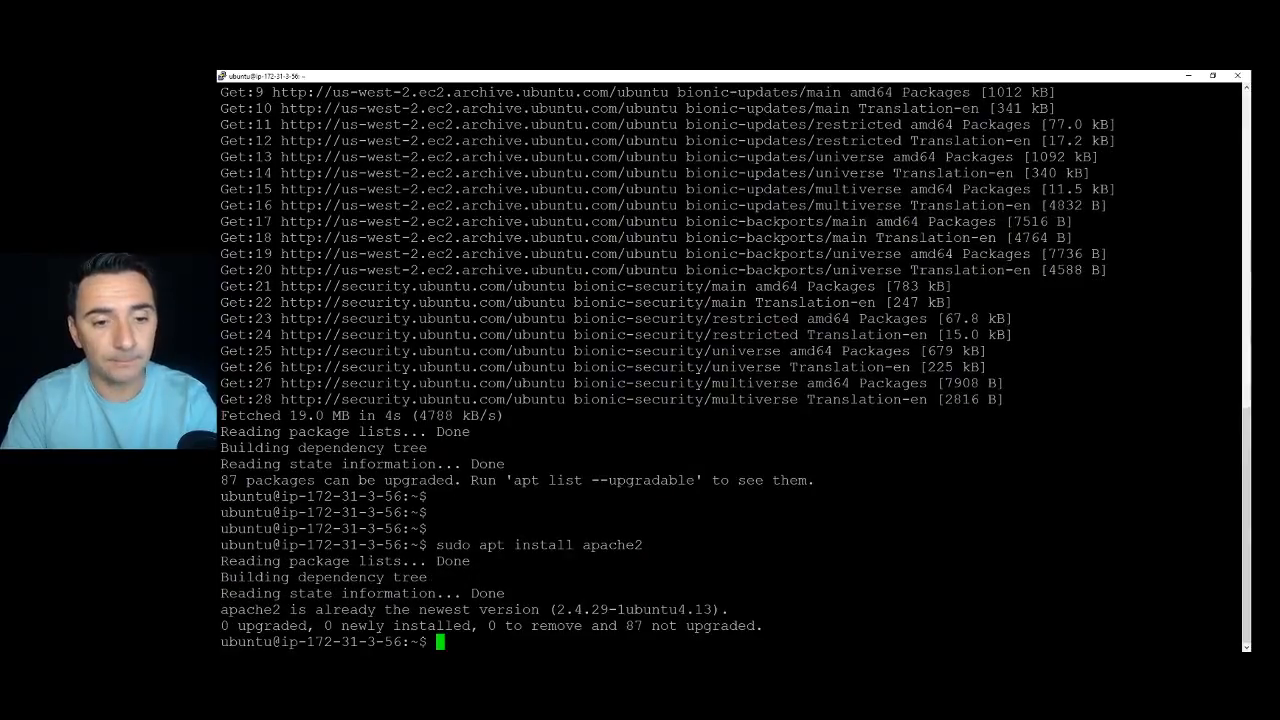
pyautogui.press('Return')
pyautogui.press('Return')
pyautogui.press('Return')
# Install php, libapache2-mod-php and Moodle's graphviz, aspell and php7.2 extension packages, confirming with y.
pyautogui.press('Up')
pyautogui.press('Up')
pyautogui.press('Up')
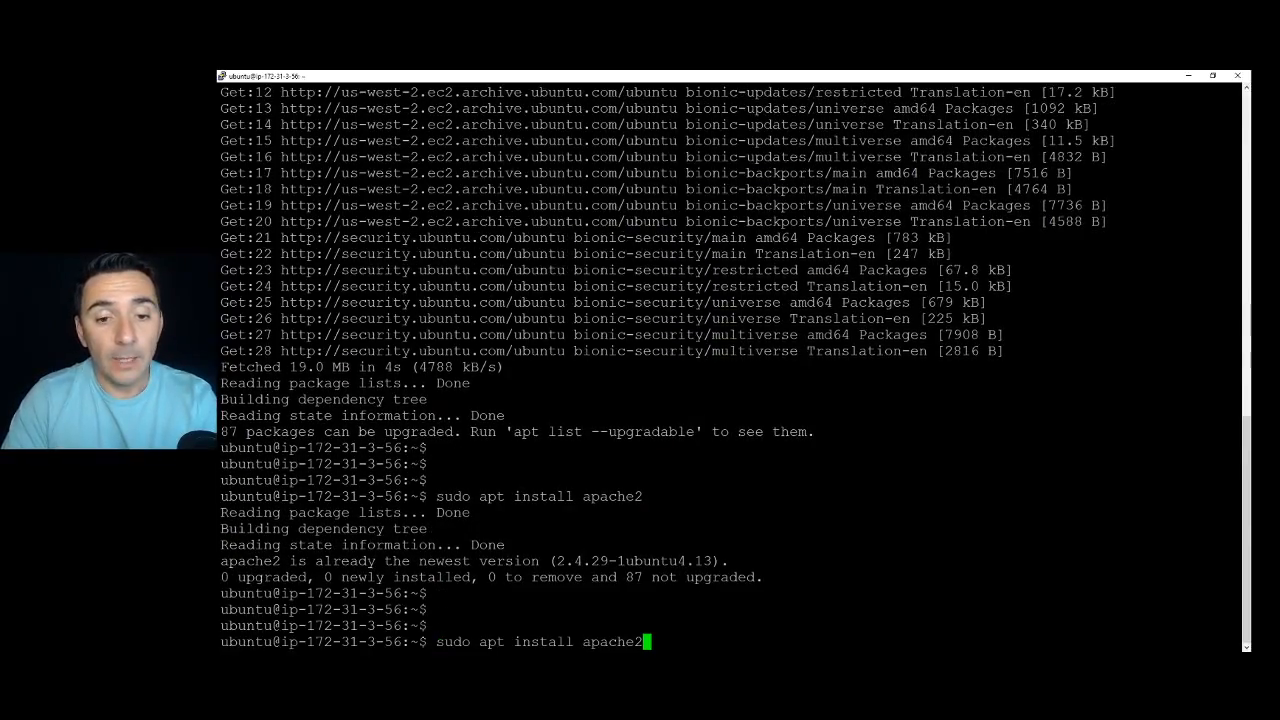
pyautogui.press('Up')
pyautogui.press('Up')
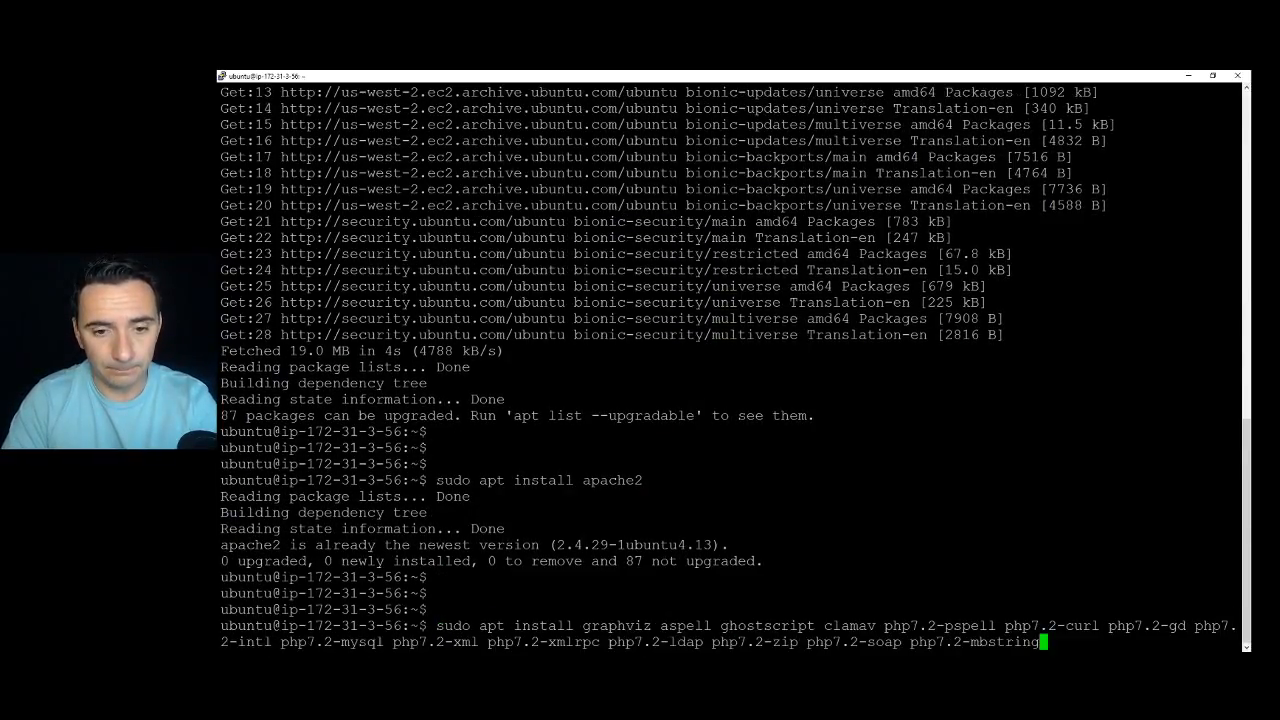
pyautogui.press('Up')
pyautogui.press('Up')
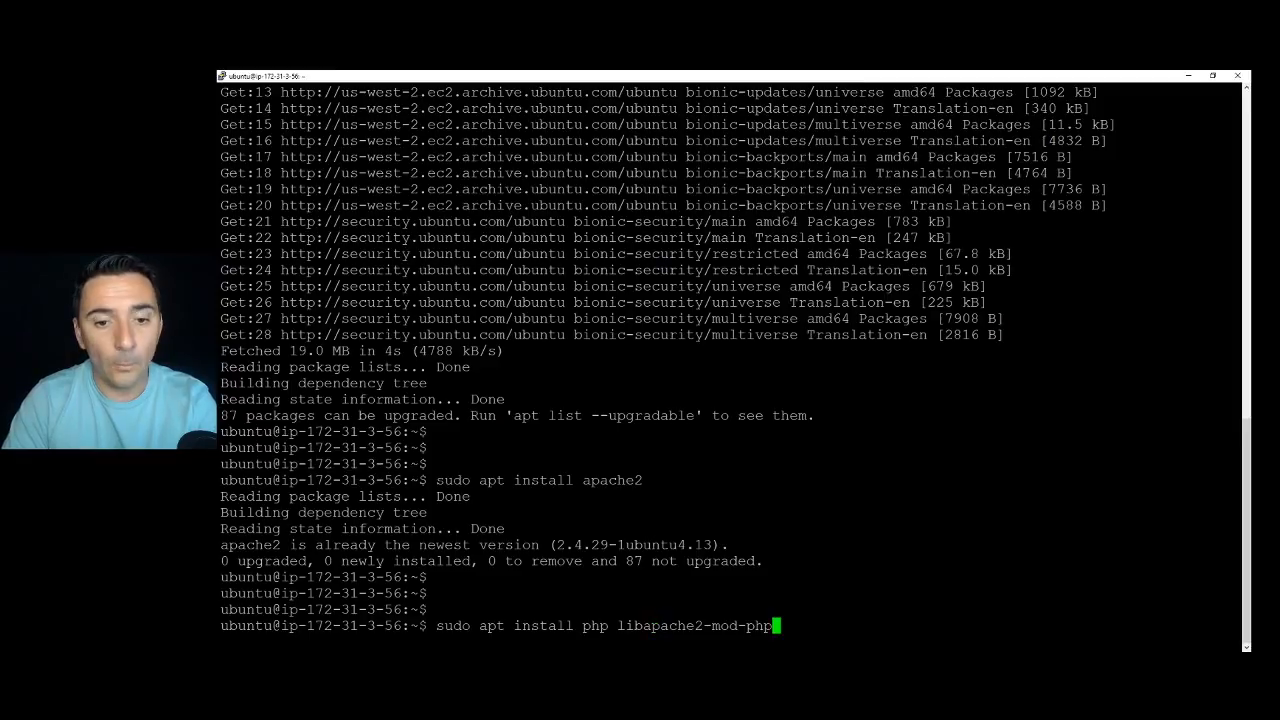
pyautogui.press('Return')
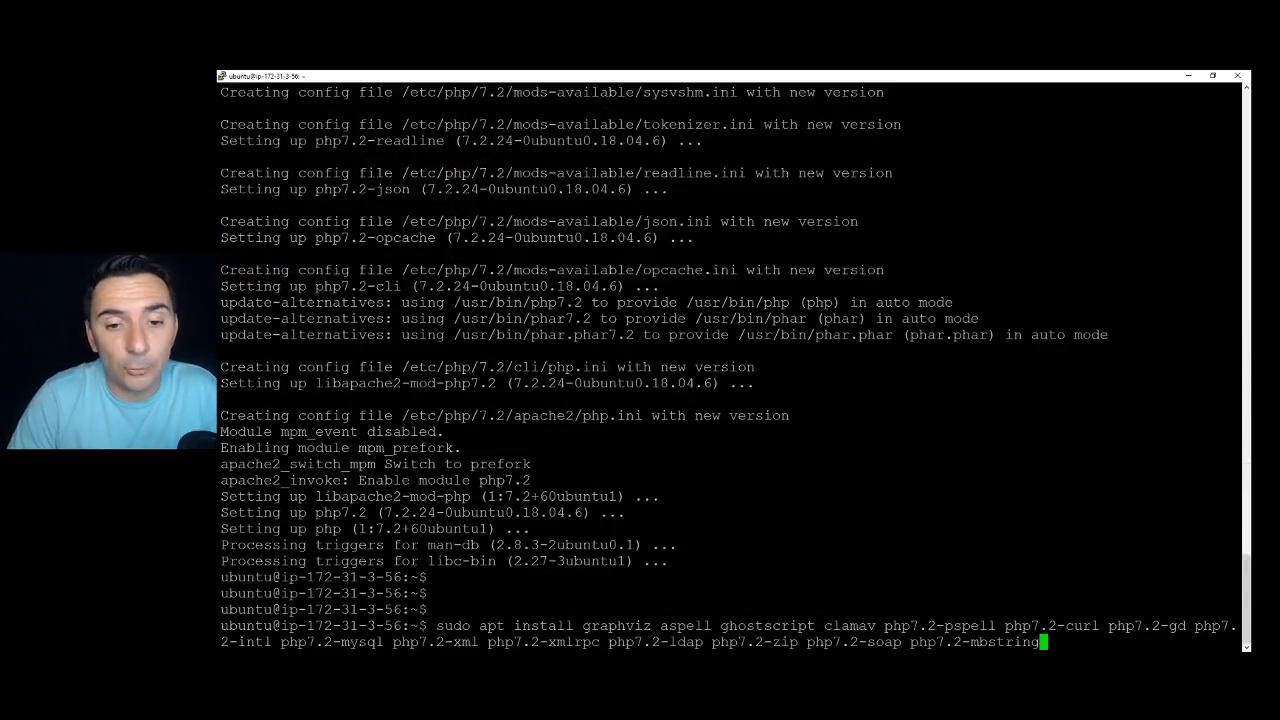
pyautogui.press('Return')
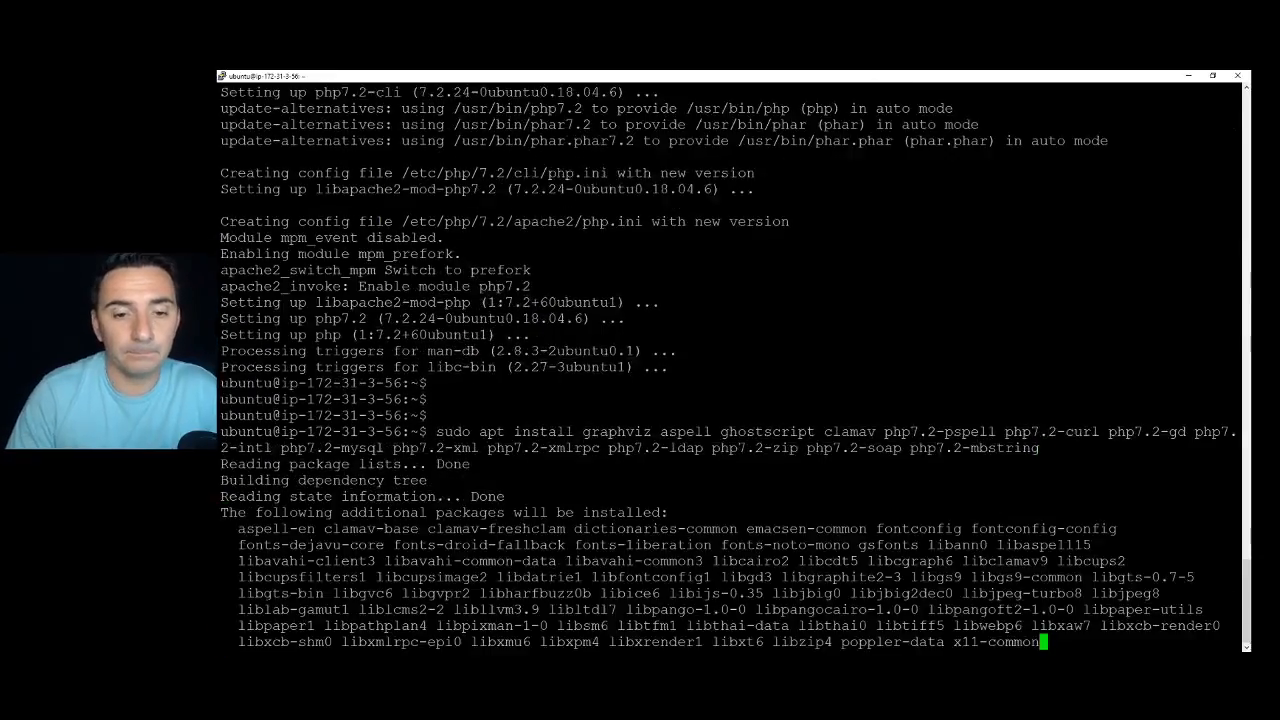
pyautogui.write('y')
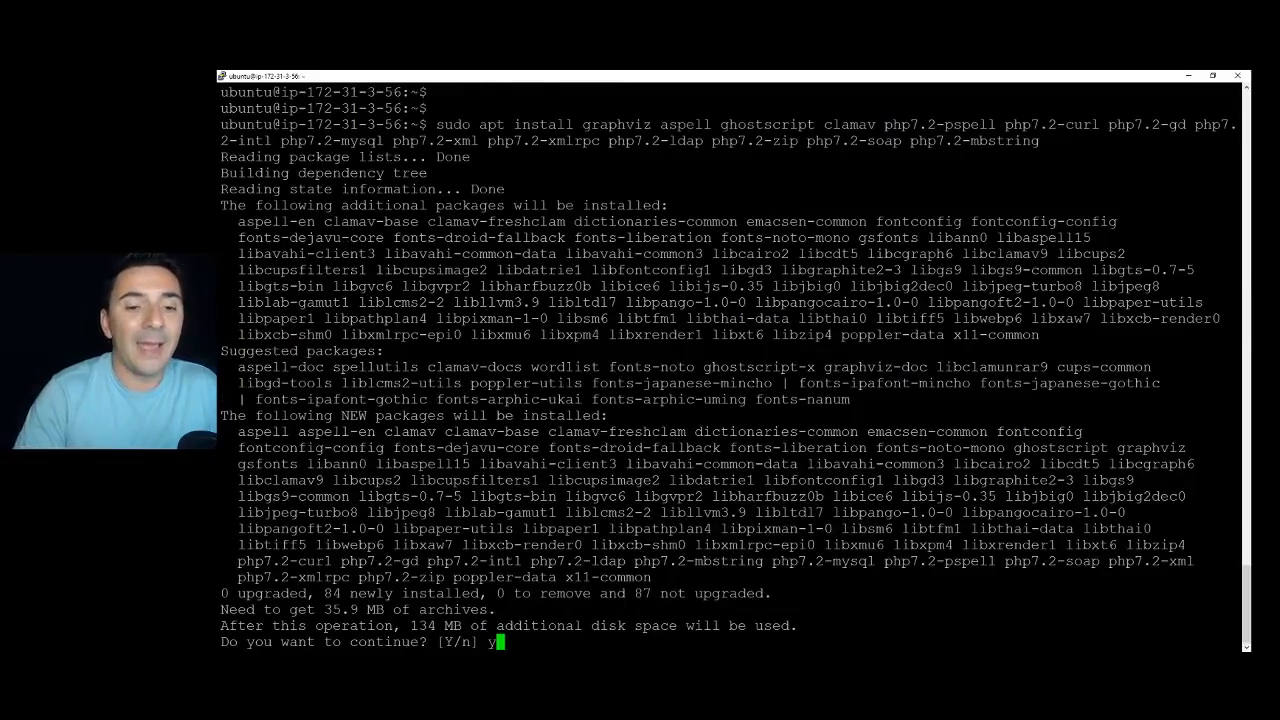
pyautogui.press('Return')
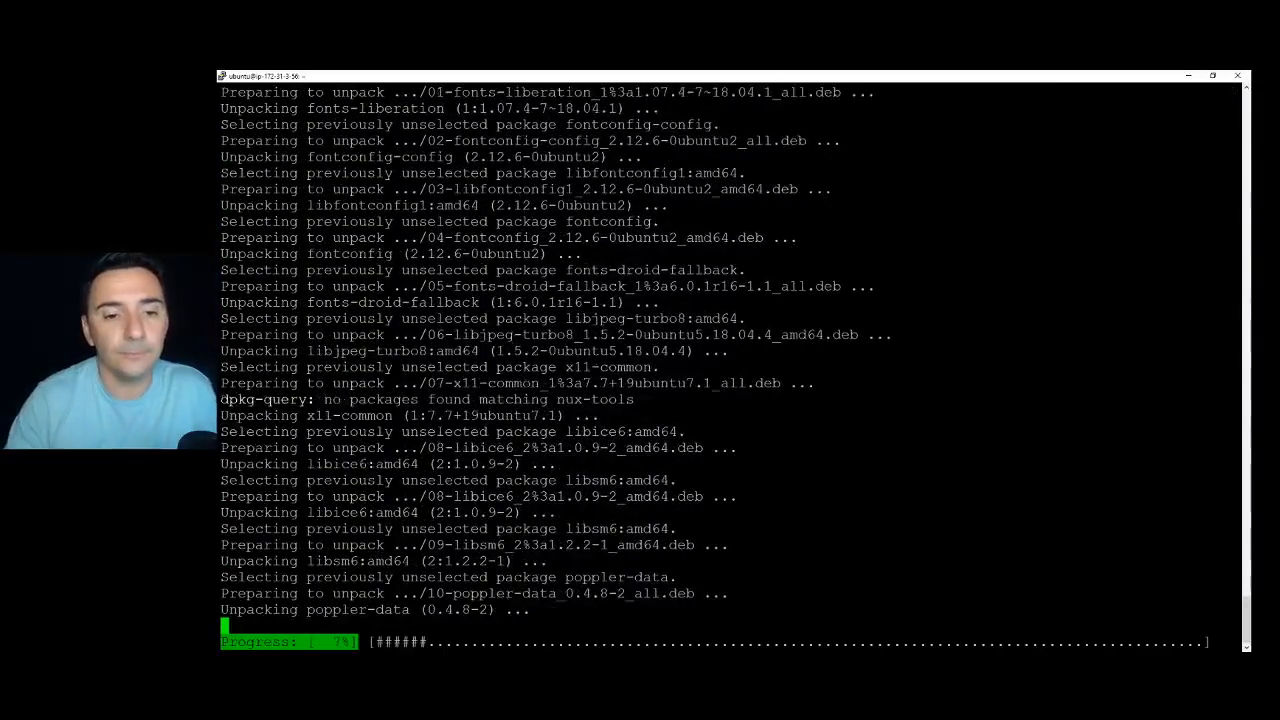
pyautogui.press('Return')
pyautogui.press('Return')
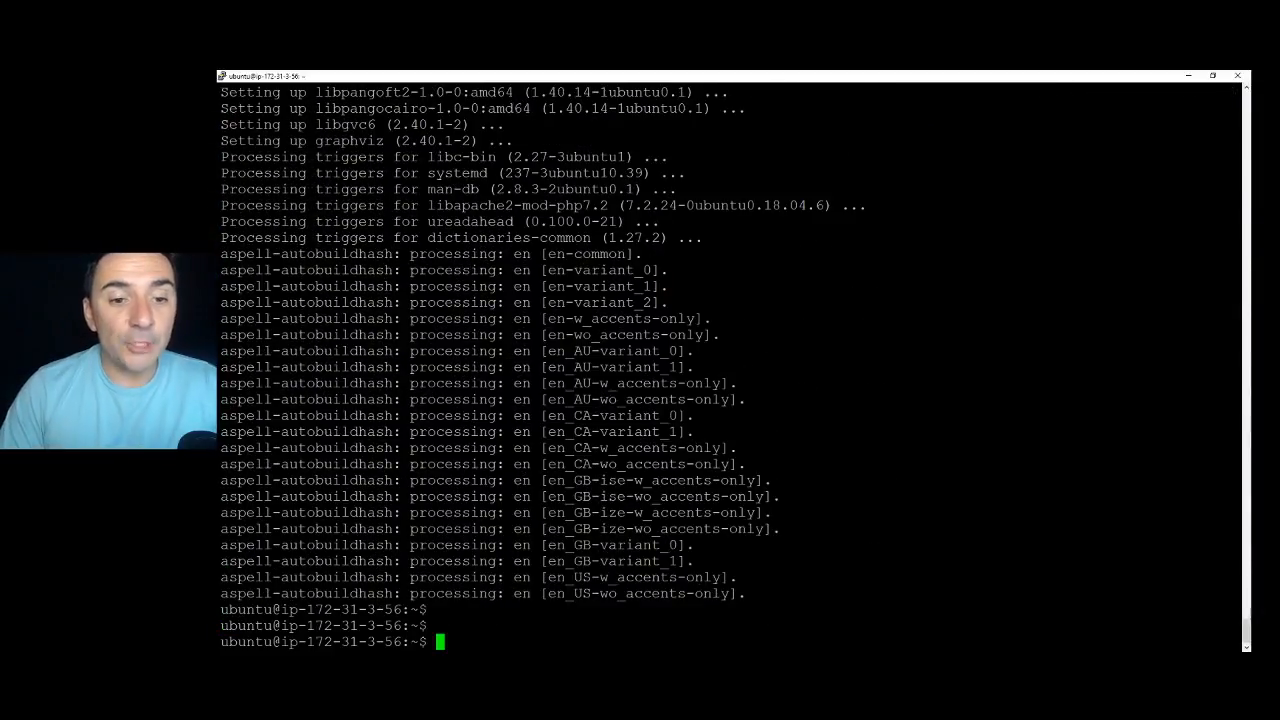
# Restart the web server with sudo service apache2 restart.
pyautogui.write('sudo service apache2 restart')
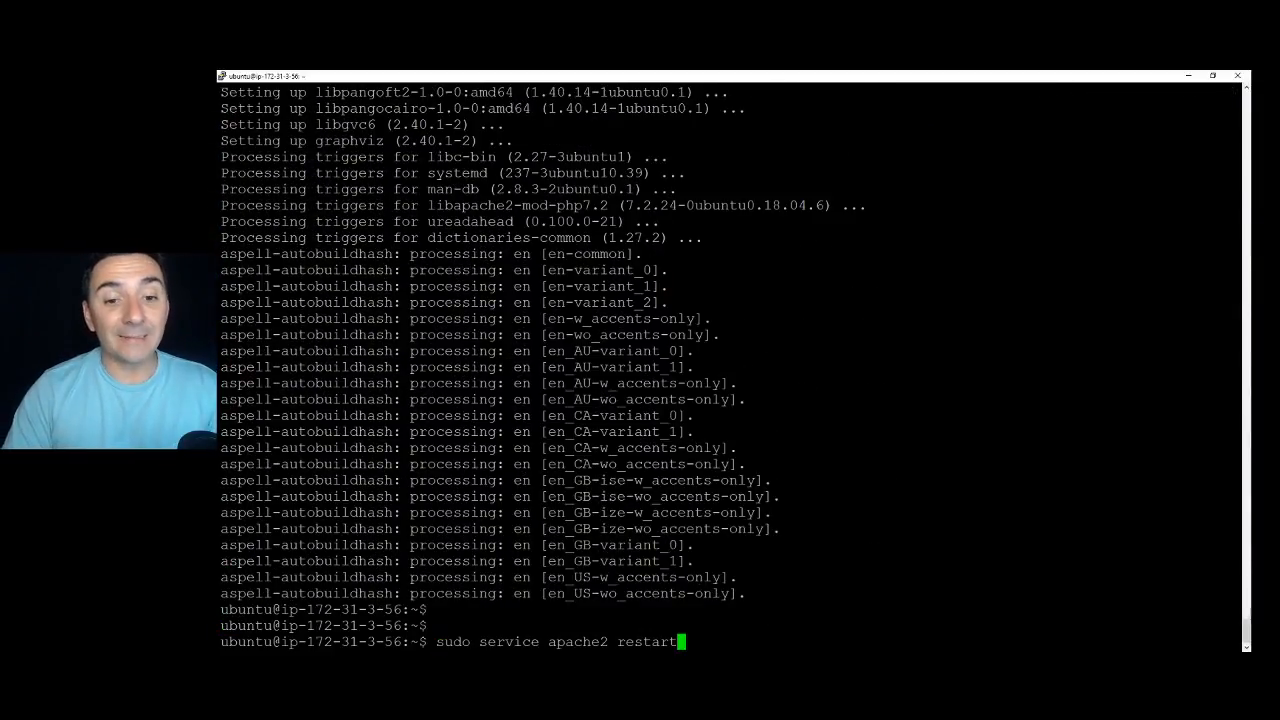
pyautogui.press('Return')
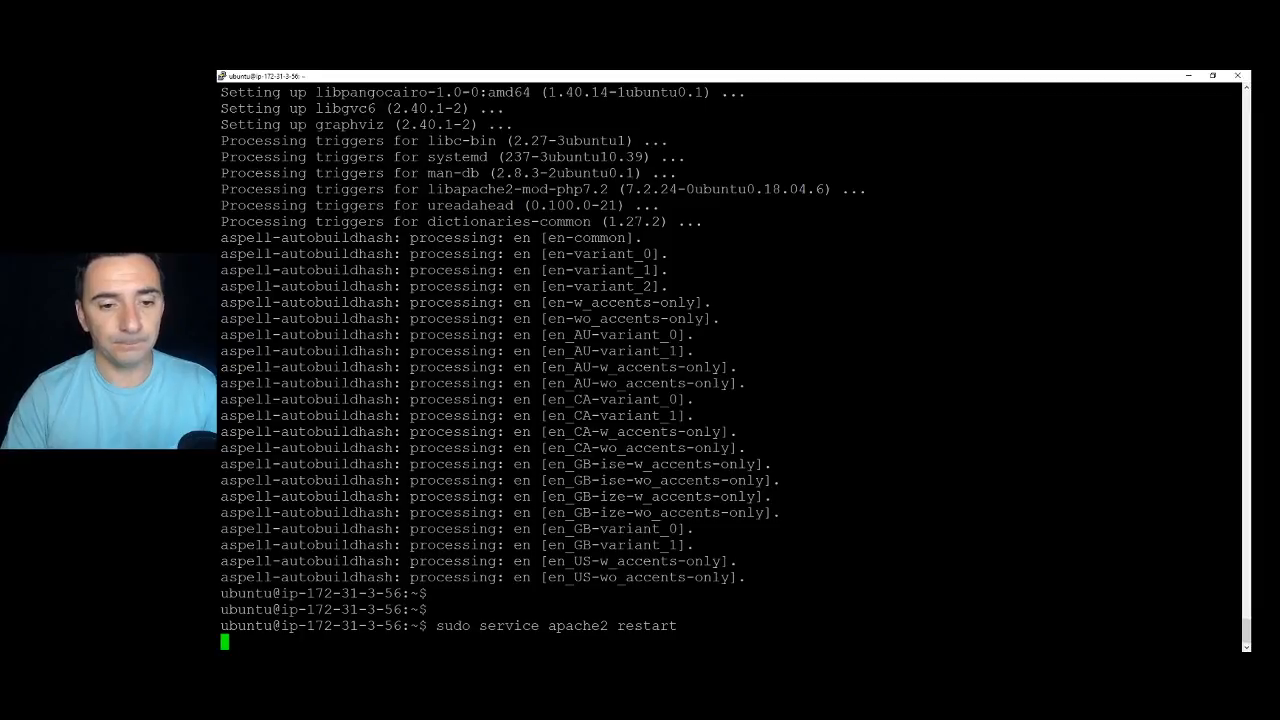
pyautogui.press('Return')
pyautogui.press('Return')
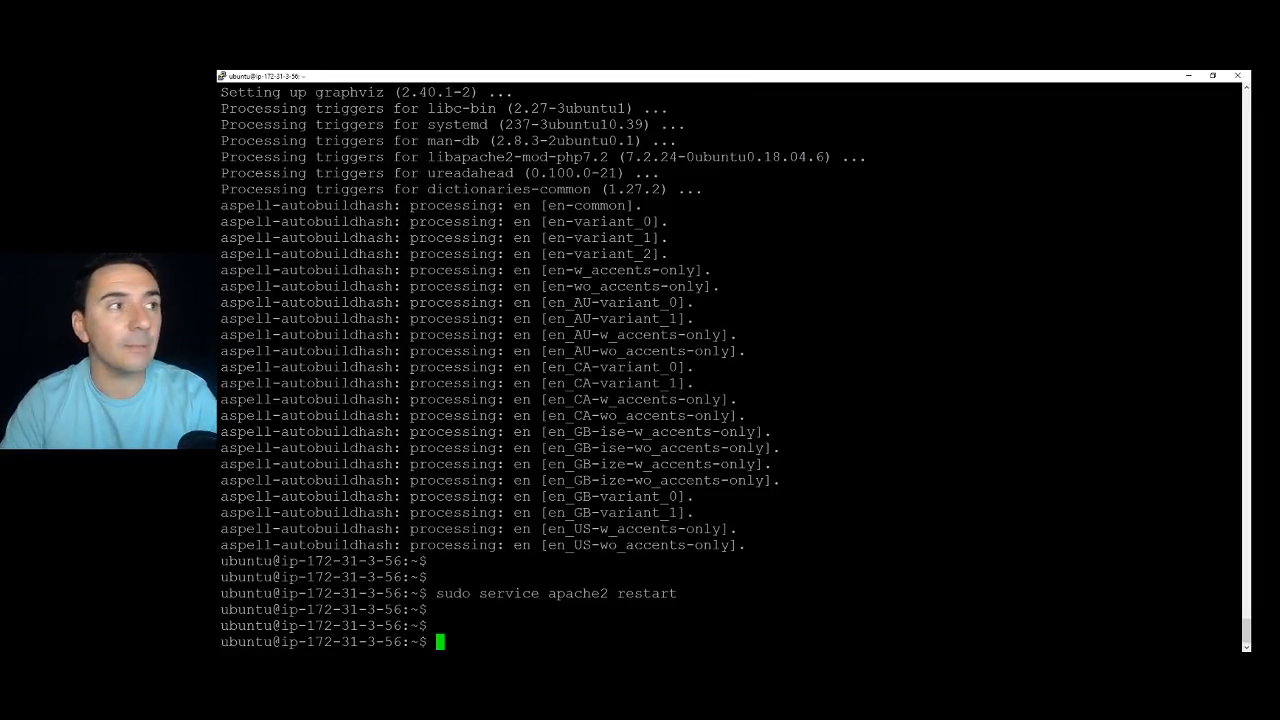
pyautogui.hotkey('alt', 'Tab')
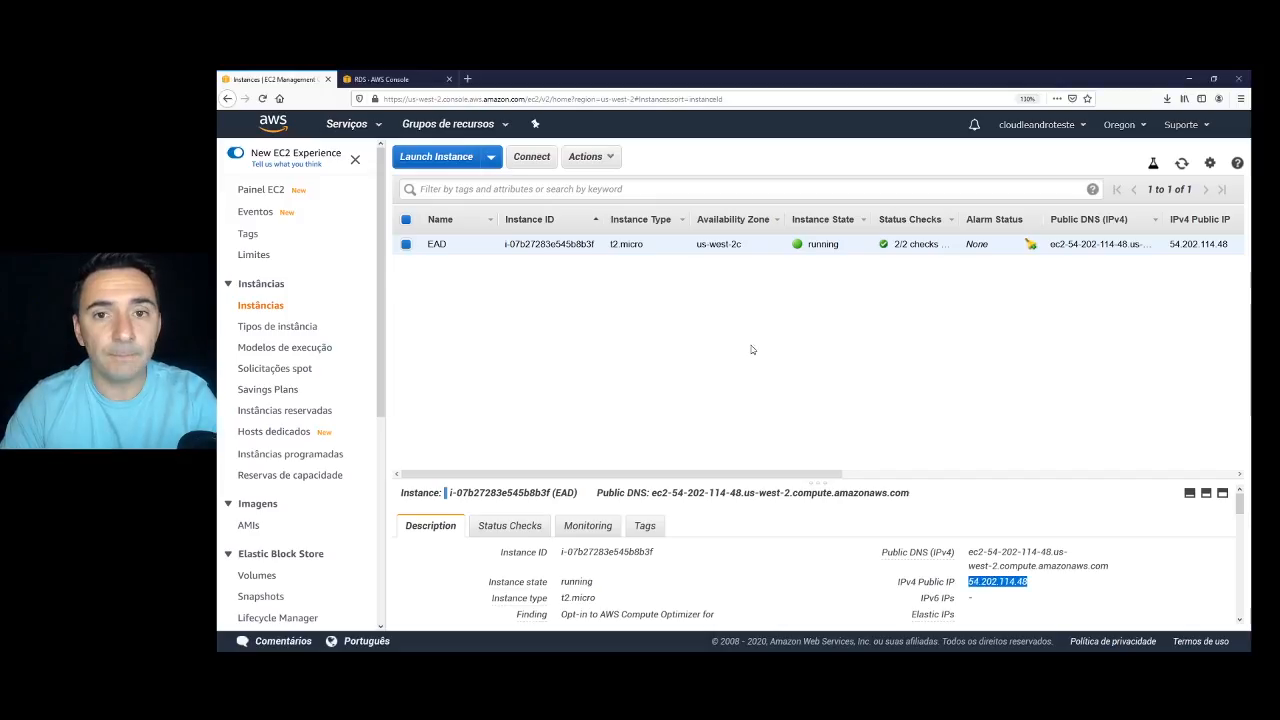
# Open 54.202.114.48 in a new browser tab to load the Apache2 default page.
pyautogui.doubleClick(998, 582)
pyautogui.click(1038, 583)
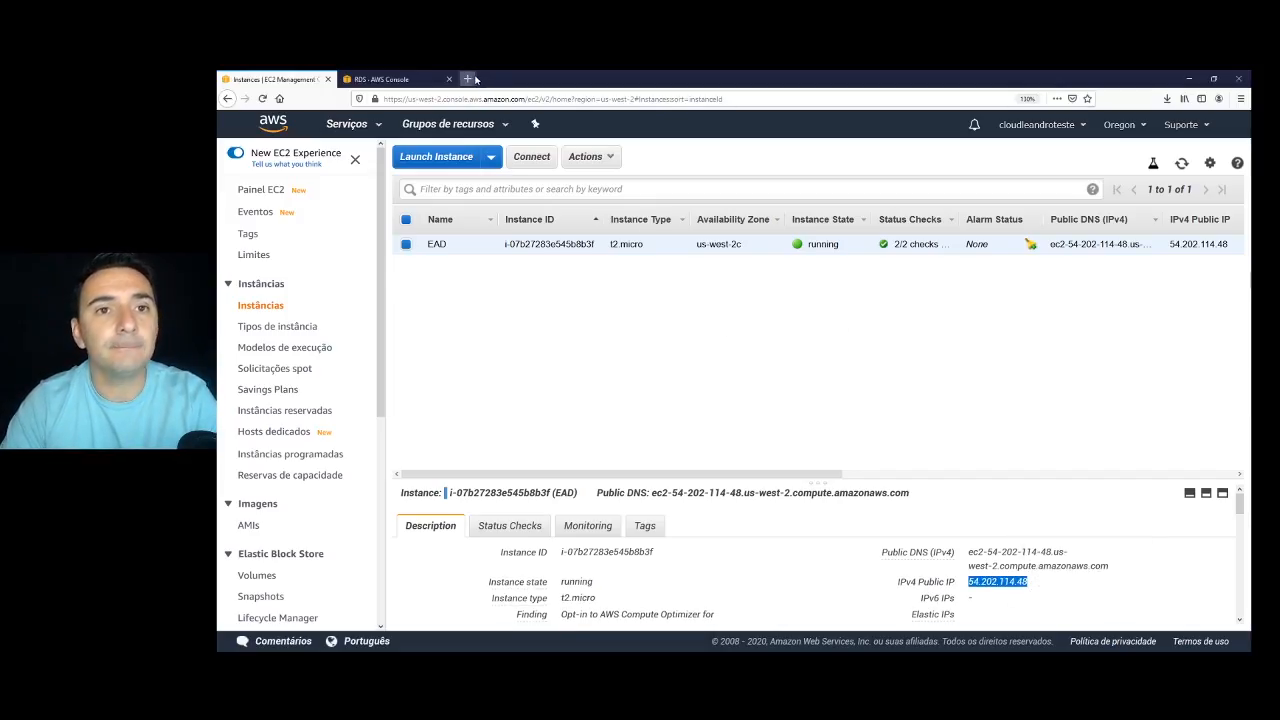
pyautogui.click(467, 79)
pyautogui.hotkey('ctrl', 'v')
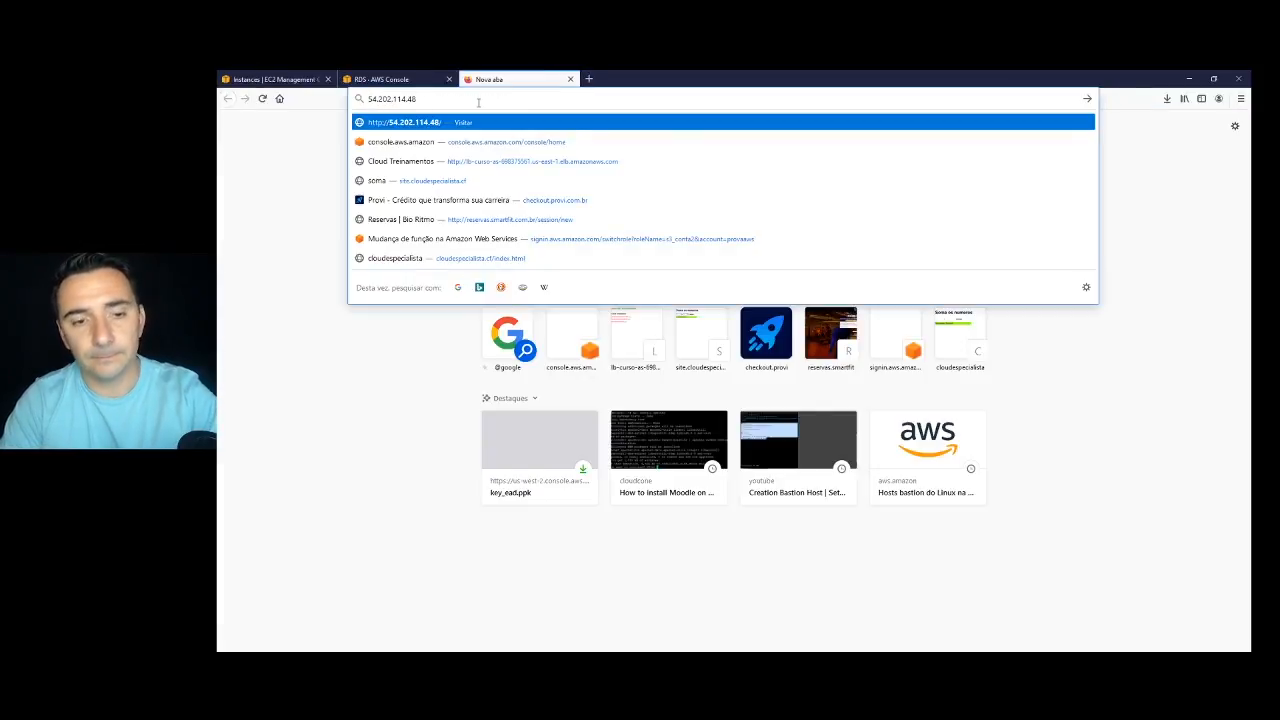
pyautogui.press('Return')
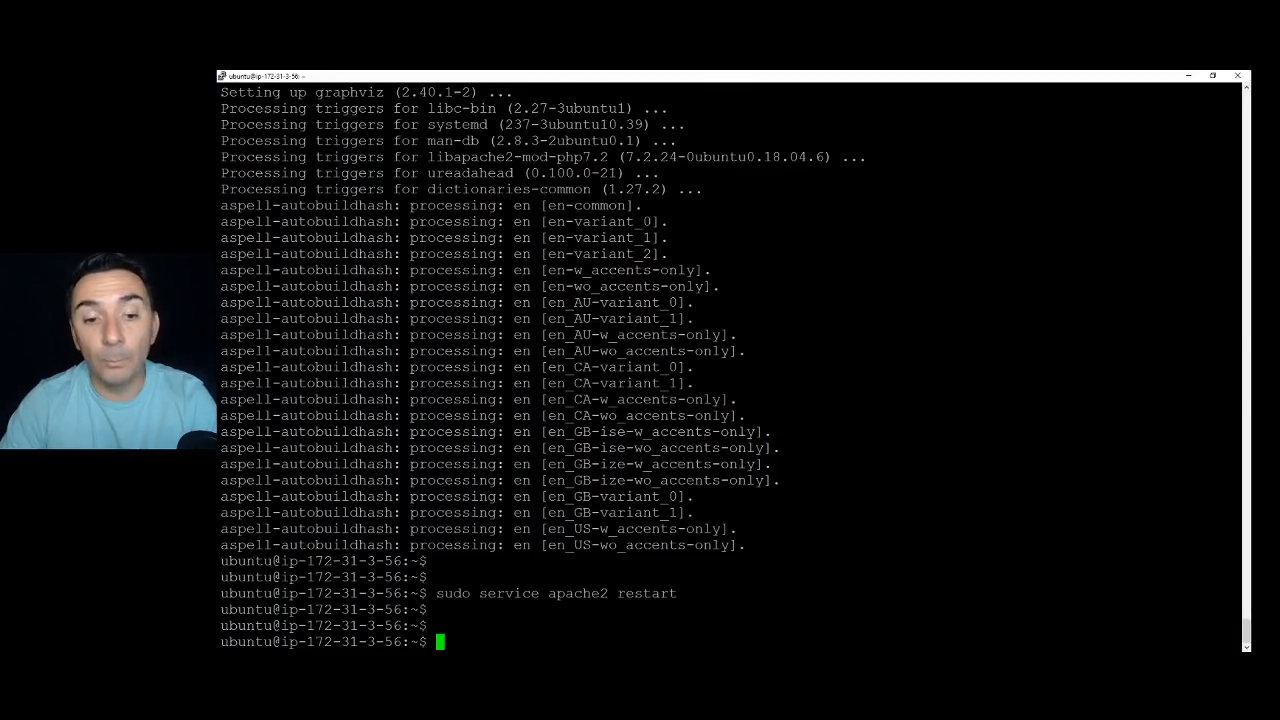
# Clone Moodle with sudo git clone git://git.moodle.org/moodle.git.
pyautogui.press('Return')
pyautogui.press('Return')
pyautogui.press('Return')
pyautogui.press('Return')
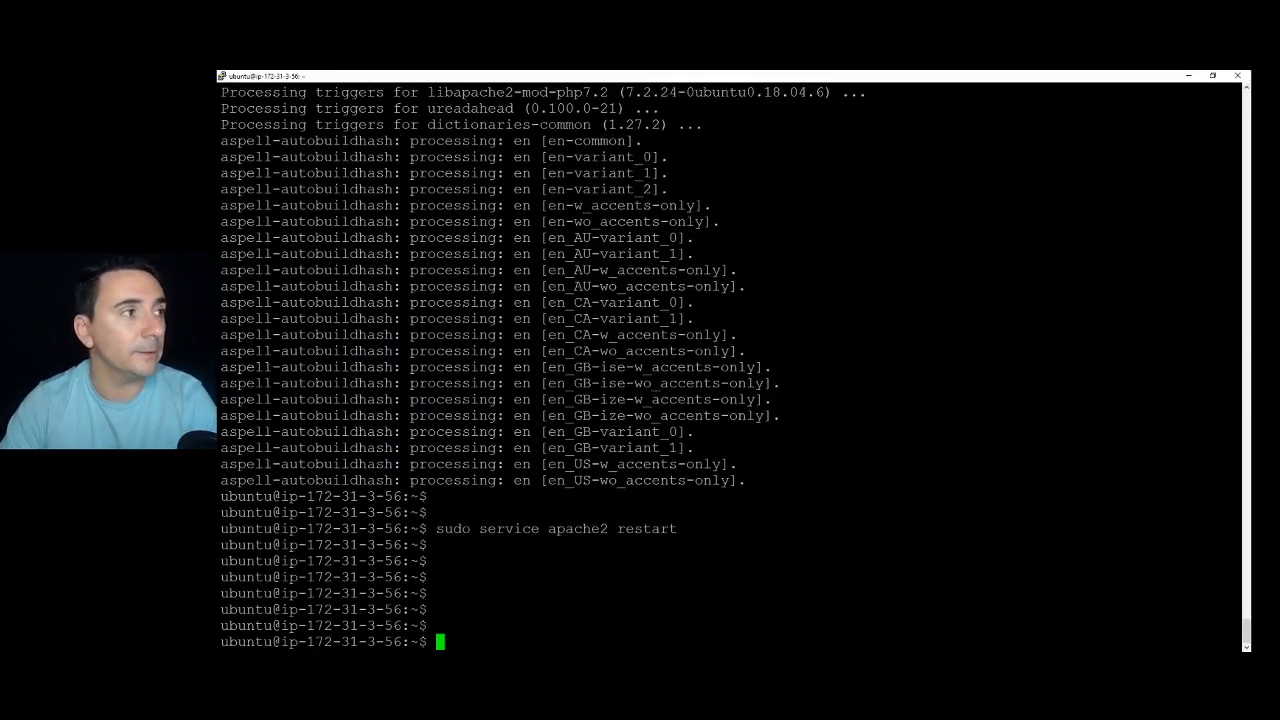
pyautogui.hotkey('alt', 'Tab')
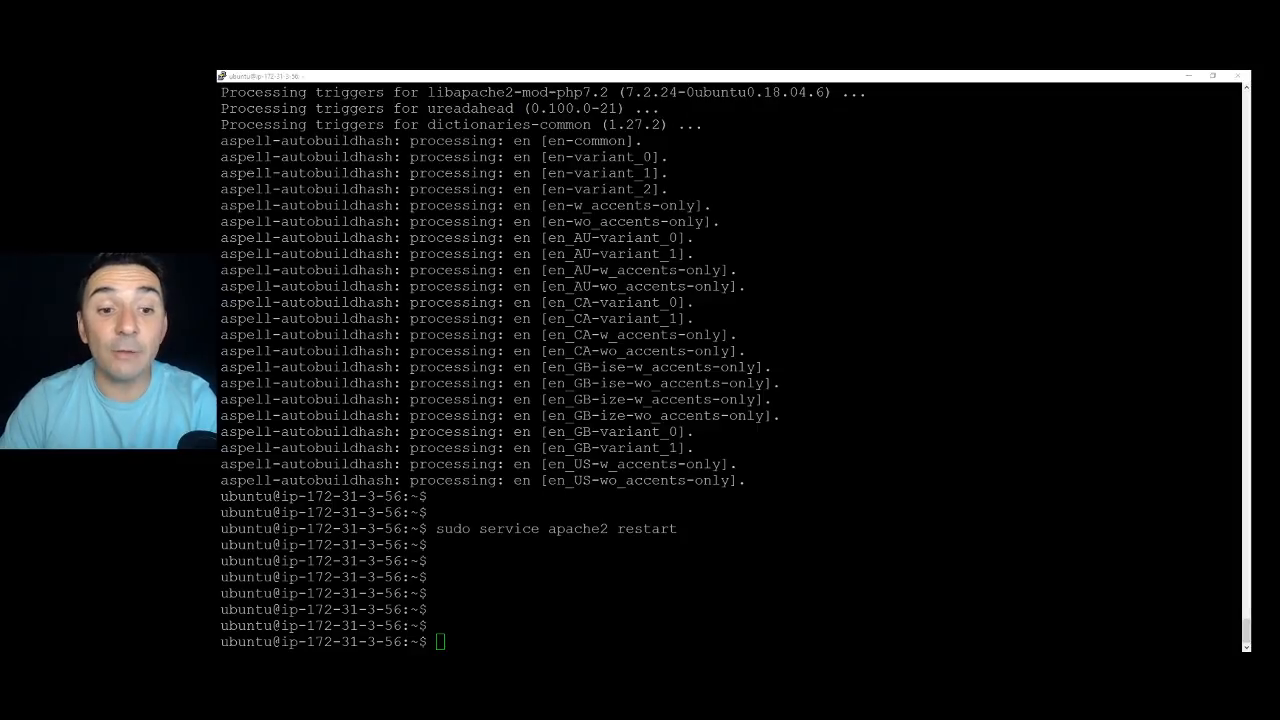
pyautogui.hotkey('alt', 'Tab')
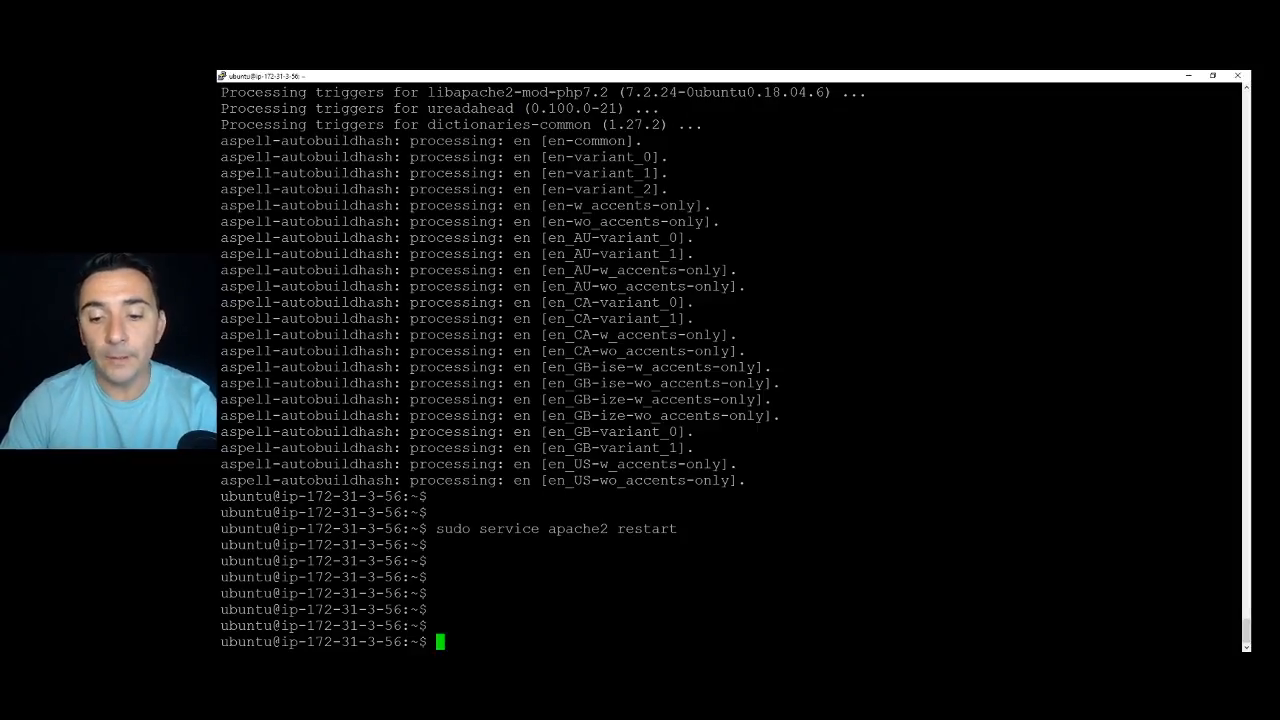
pyautogui.press('shift+Insert')
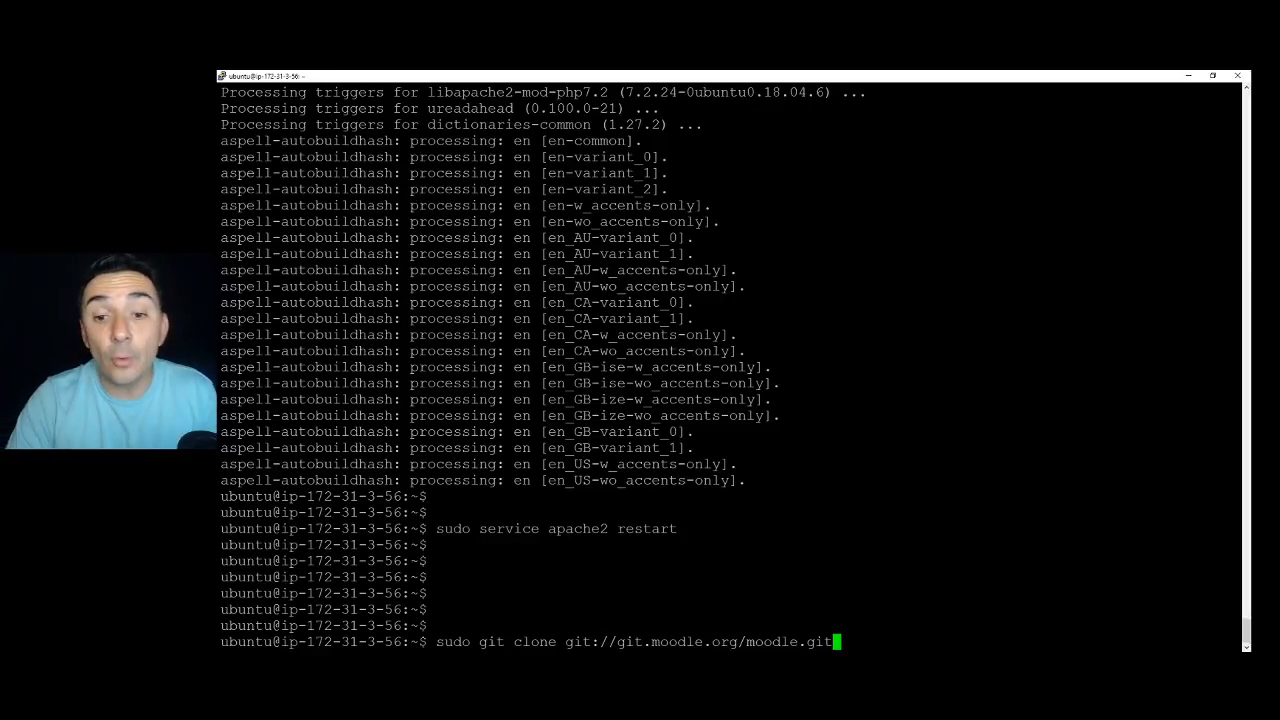
pyautogui.press('Return')
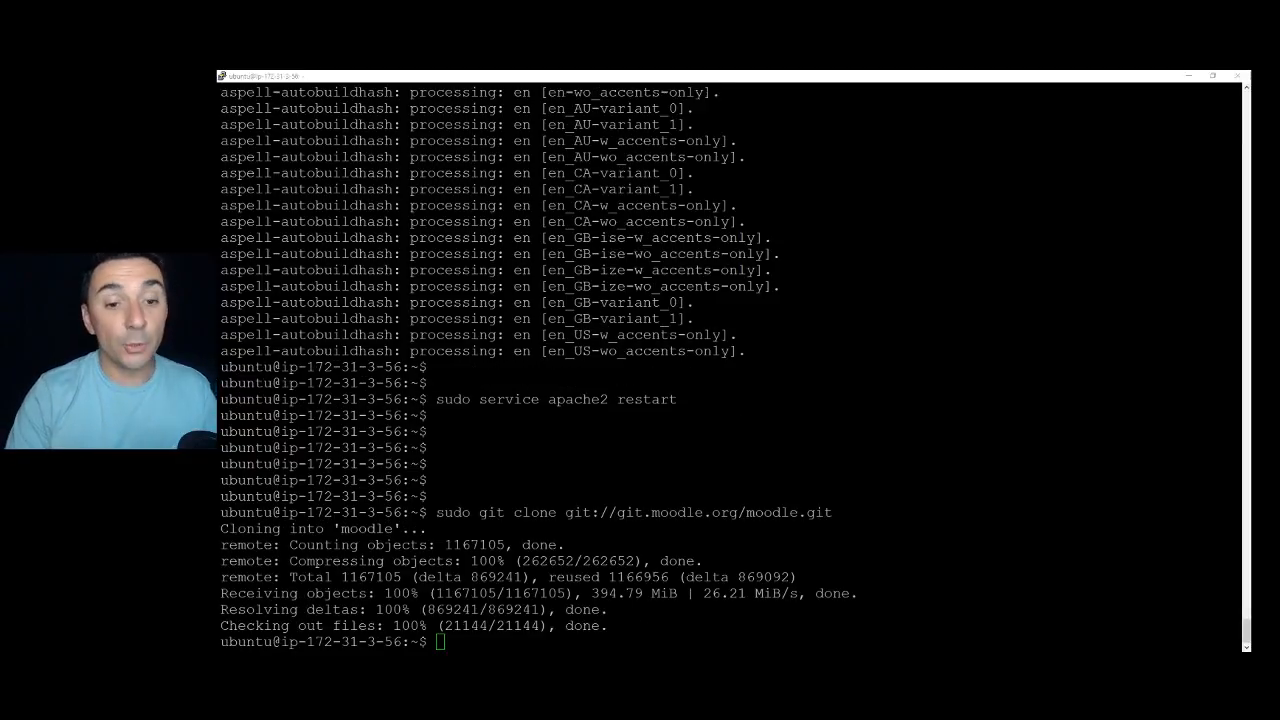
pyautogui.hotkey('alt', 'Tab')
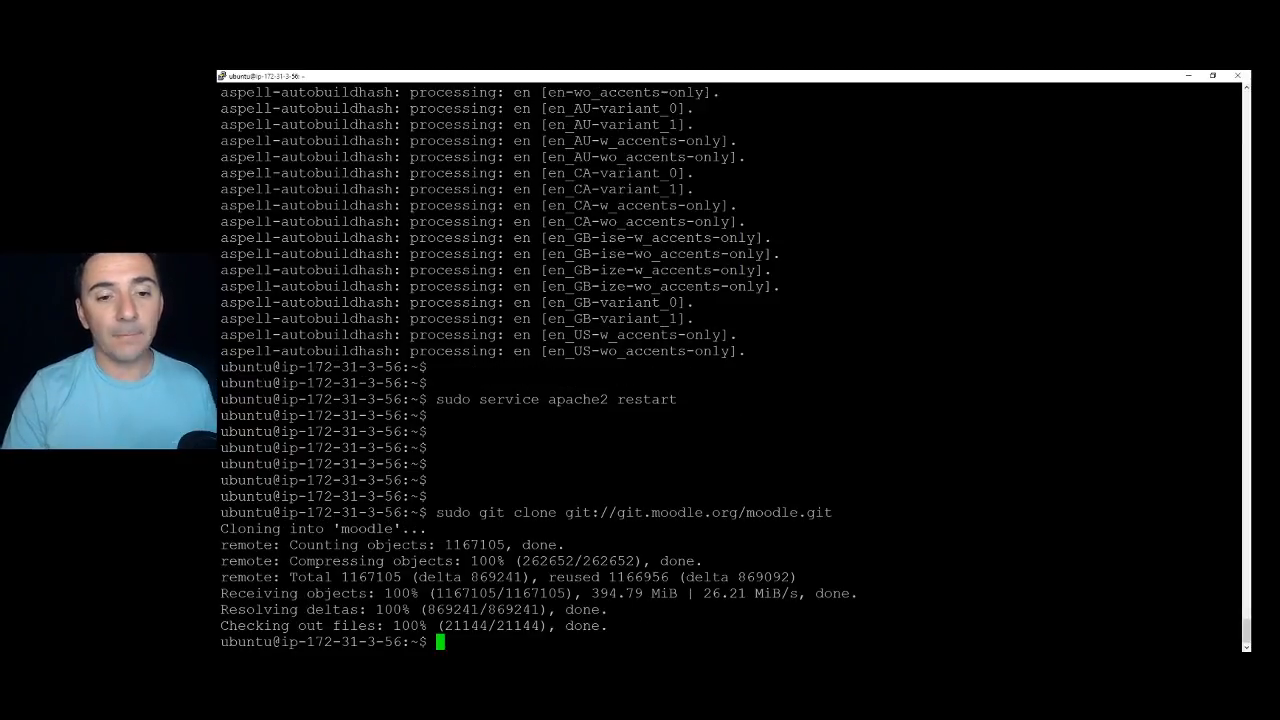
pyautogui.press('Return')
pyautogui.press('Return')
pyautogui.press('Return')
pyautogui.press('Return')
# List the home directory with ls -la, cd into moodle, and list its files.
pyautogui.write('ls -la')
pyautogui.press('Return')
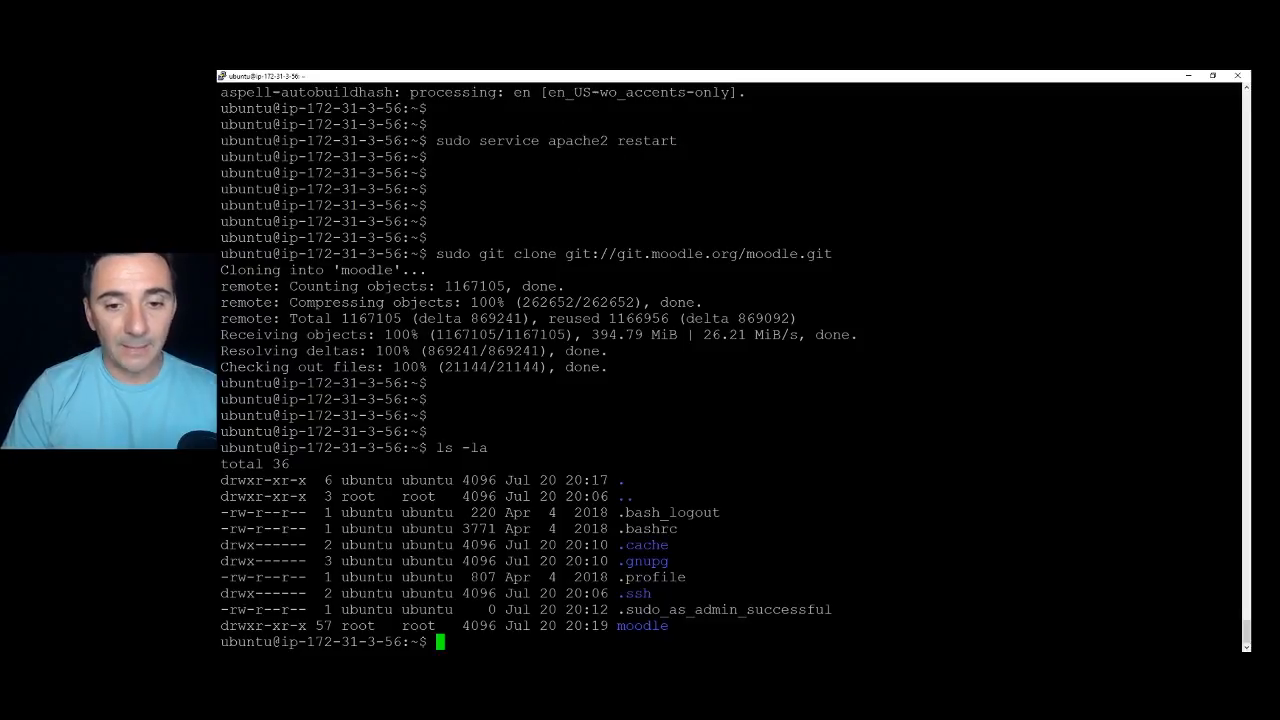
pyautogui.write('cd ')
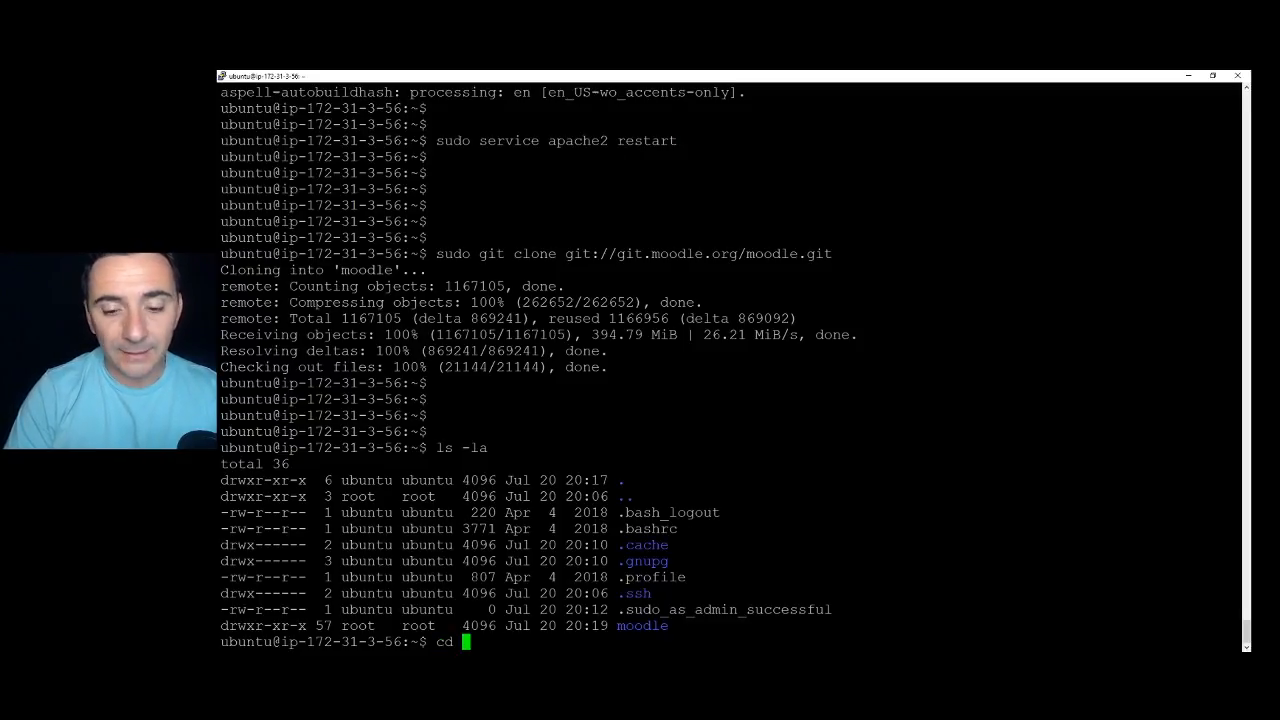
pyautogui.write('moo')
pyautogui.press('Tab')
pyautogui.press('Return')
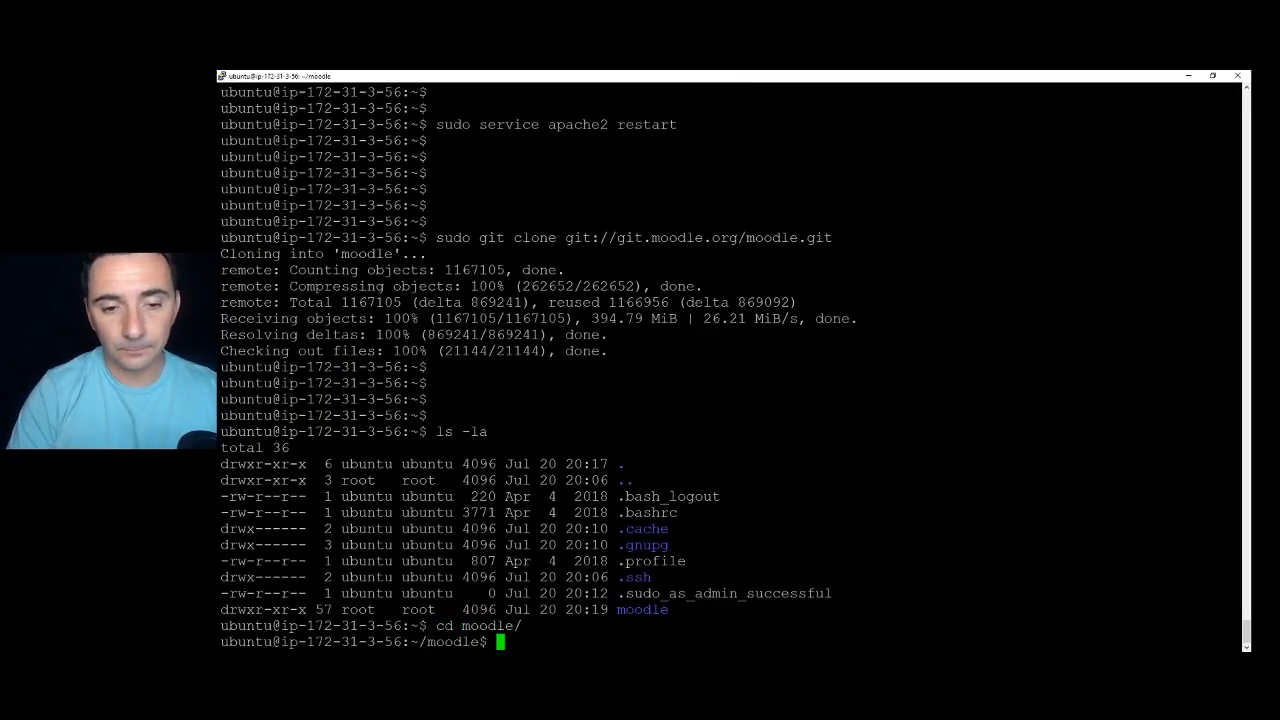
pyautogui.write('ls -la')
pyautogui.press('Return')
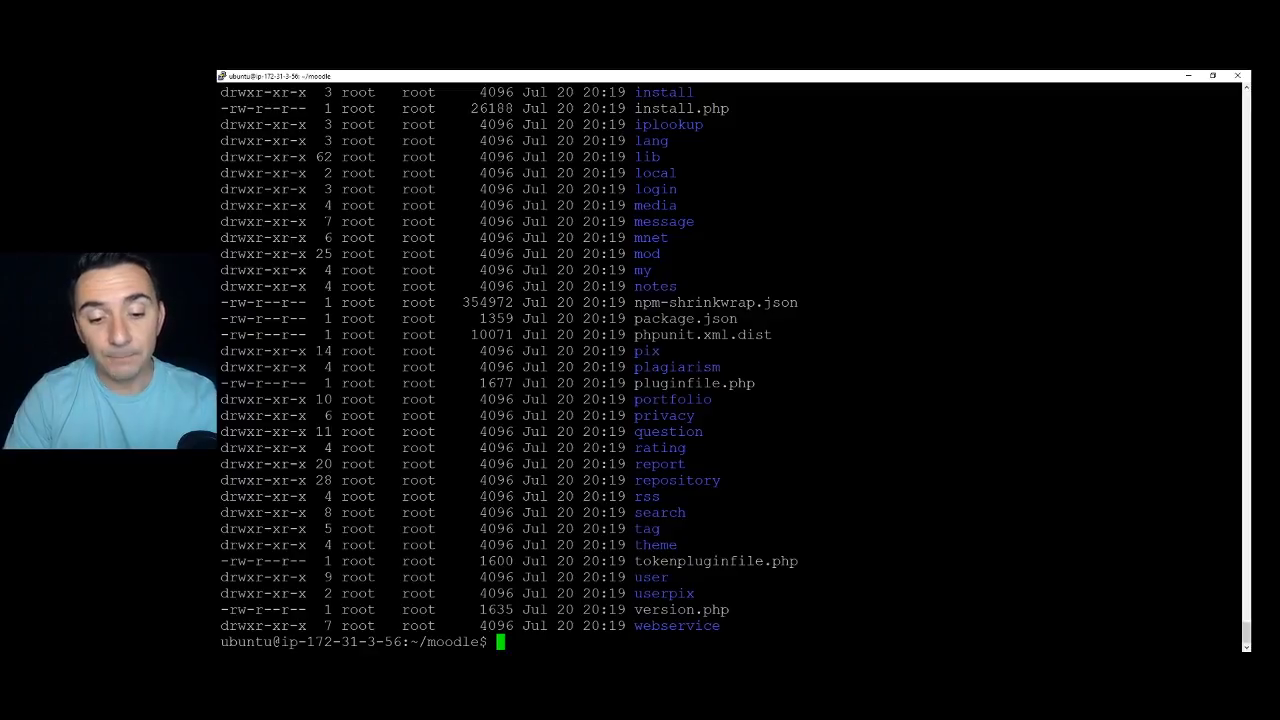
# Copy all Moodle files recursively into /var/www/html/.
pyautogui.write('suo c')
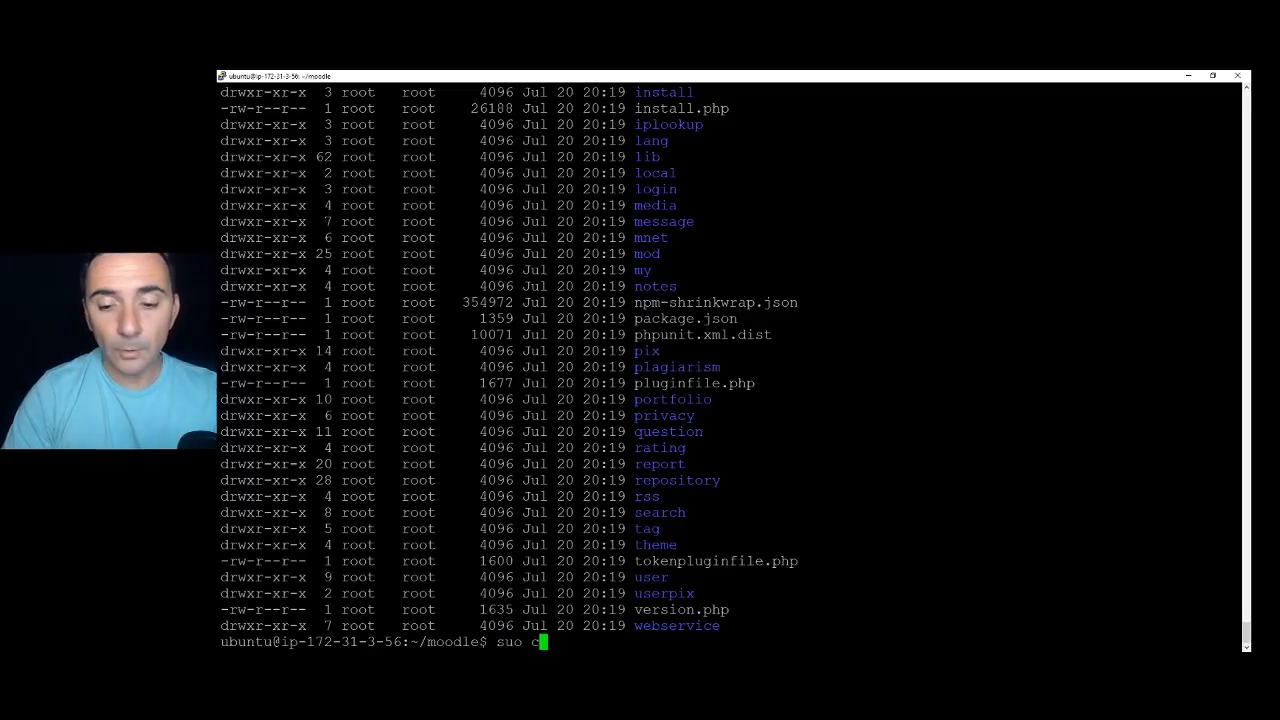
pyautogui.write('p -R * /var/')
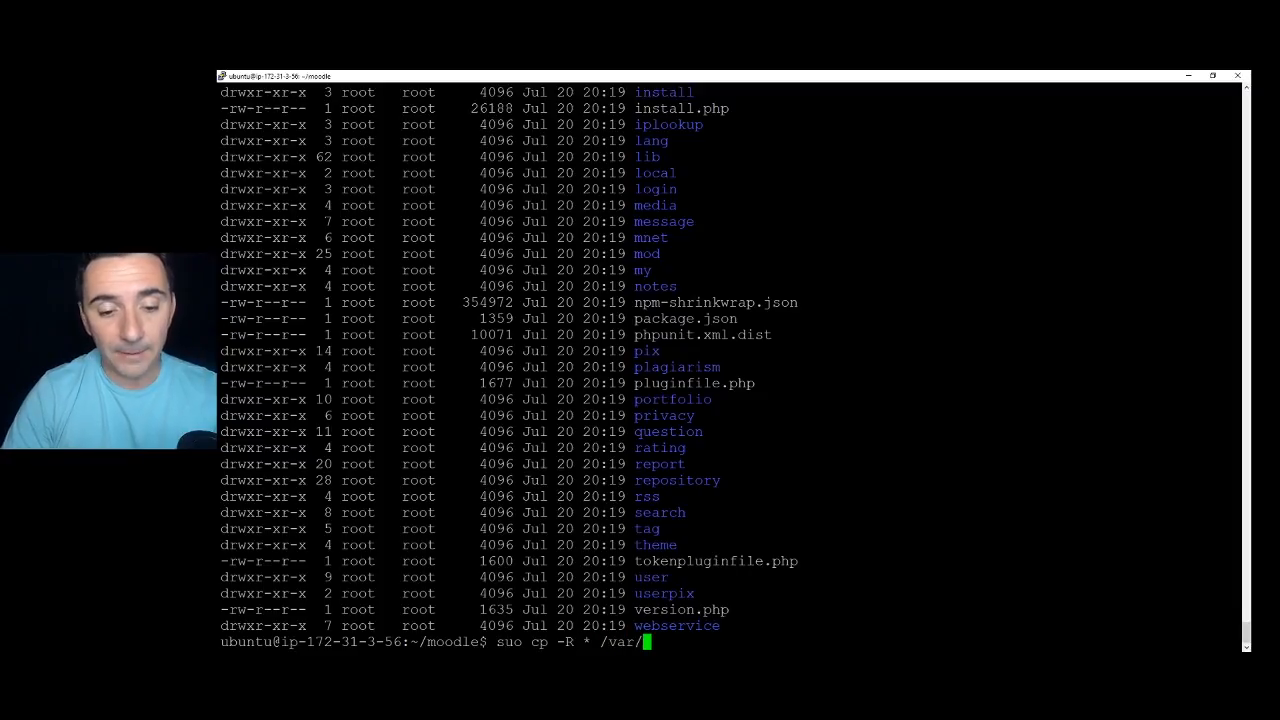
pyautogui.write('www/')
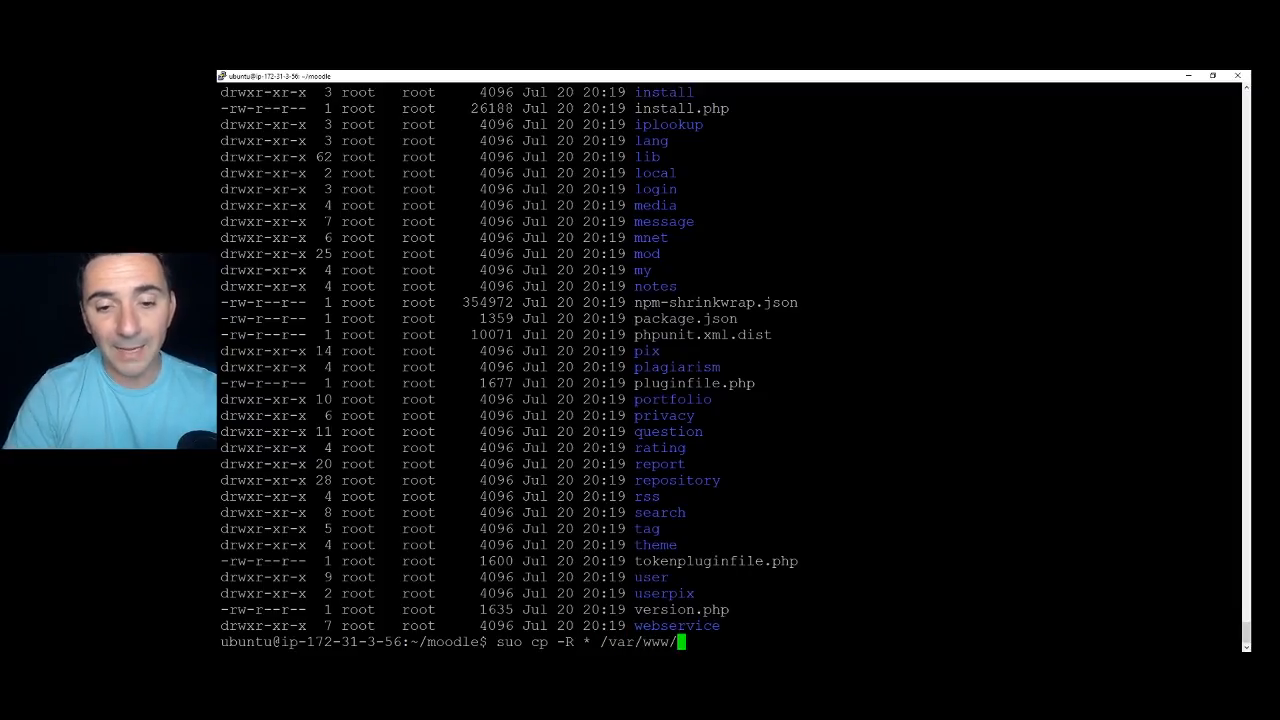
pyautogui.write('html/')
pyautogui.press('Return')
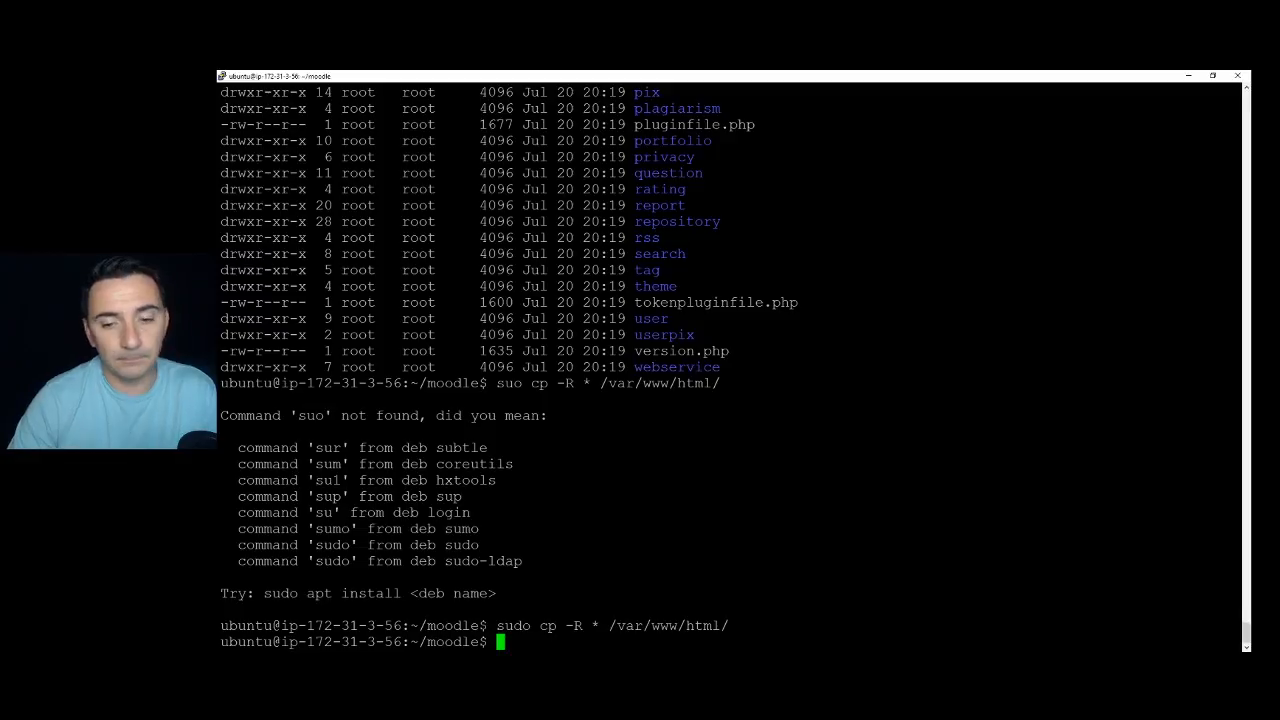
pyautogui.press('Return')
pyautogui.press('Return')
pyautogui.press('Return')
pyautogui.press('Return')
# Delete the default index.html, rerunning rm index.html with sudo.
pyautogui.write('cd /')
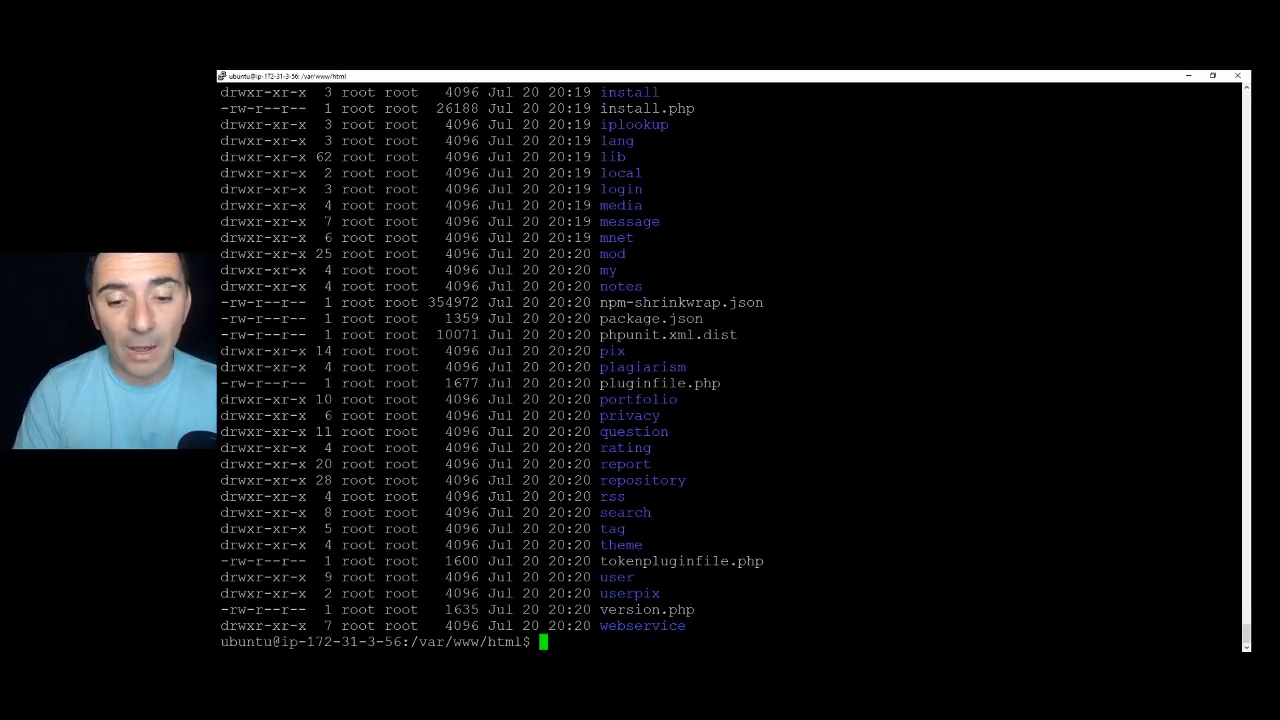
pyautogui.write('rm i')
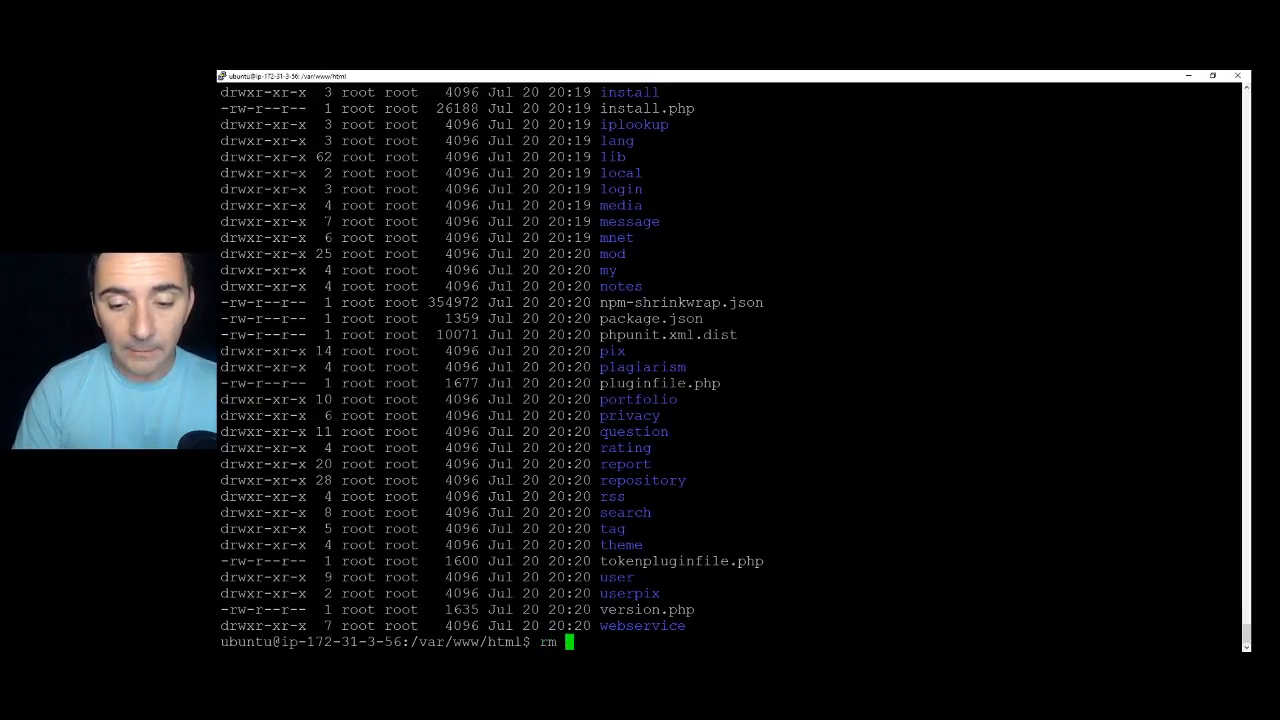
pyautogui.write('ndex.')
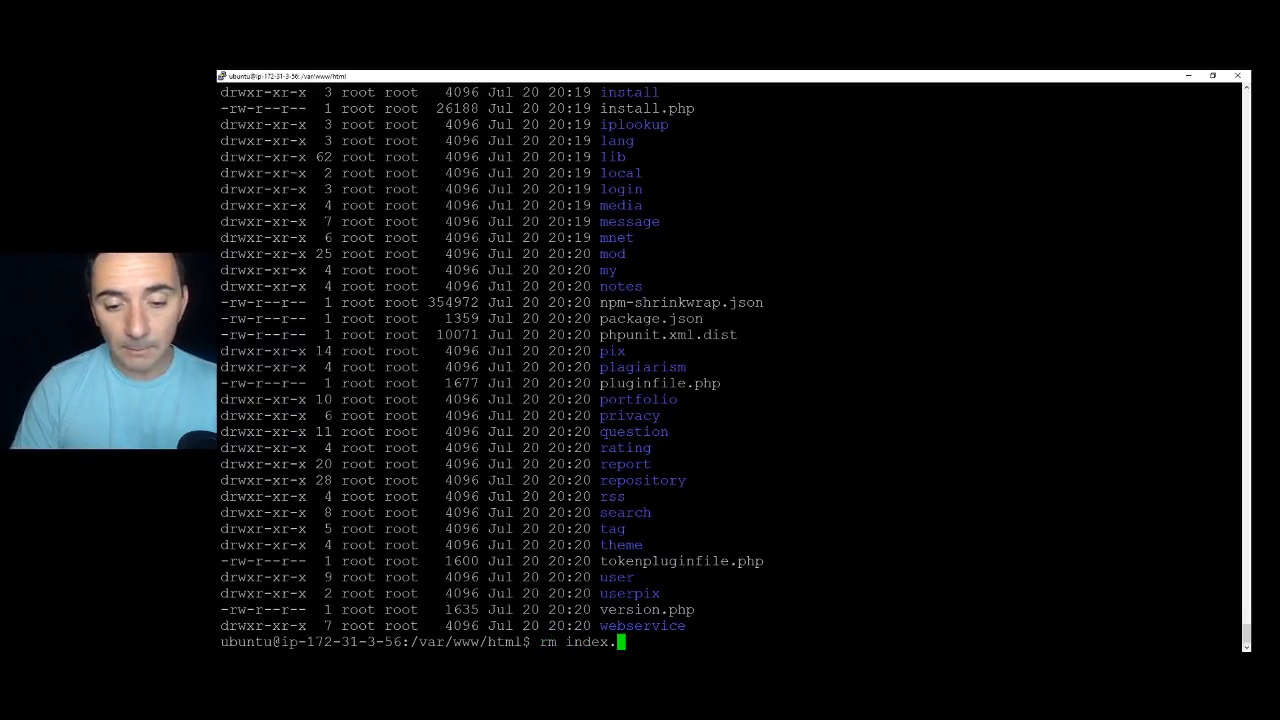
pyautogui.write('html')
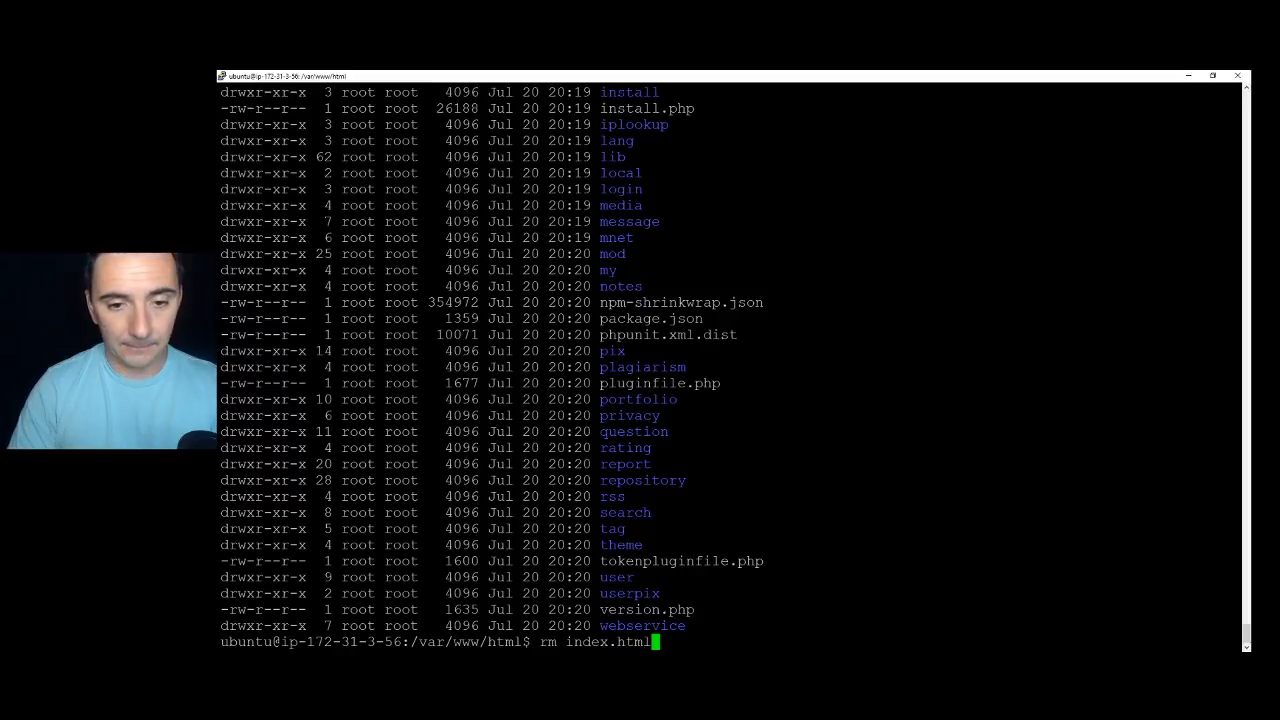
pyautogui.press('Return')
pyautogui.write('y')
pyautogui.press('Return')
pyautogui.press('Up')
pyautogui.press('Home')
pyautogui.write('sudo')
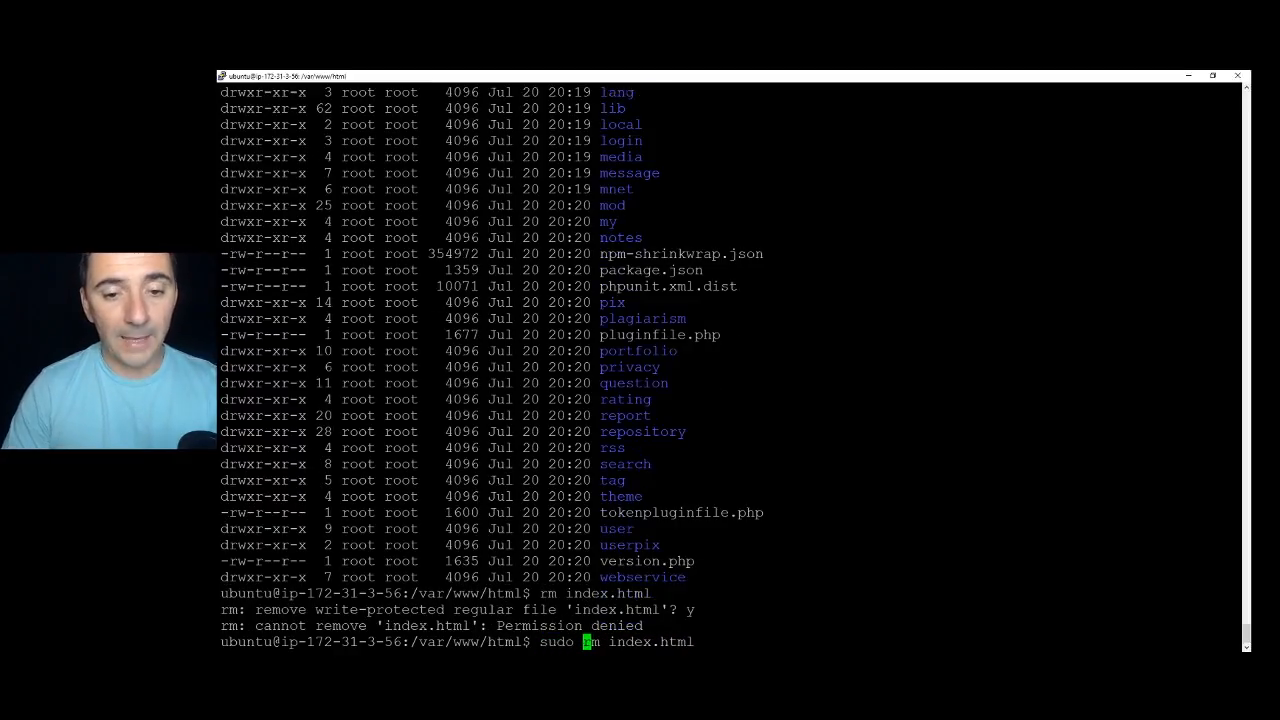
pyautogui.press('Return')
pyautogui.press('Return')
pyautogui.press('Return')
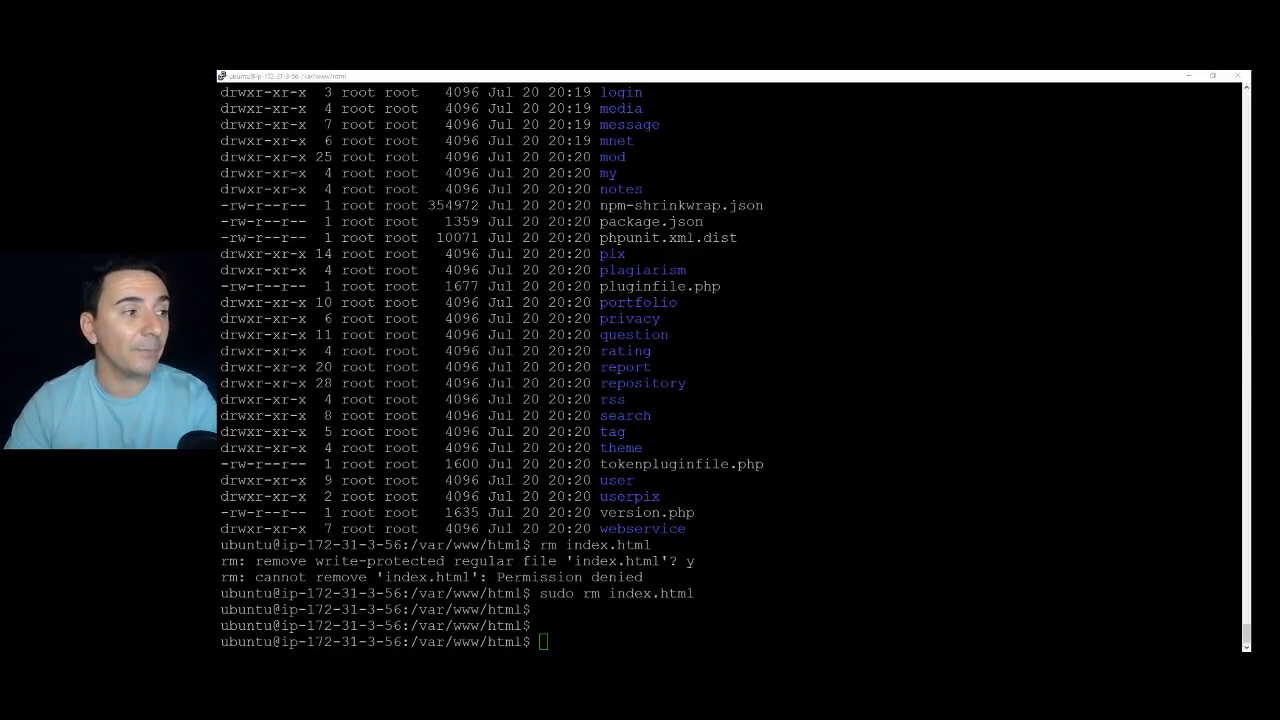
pyautogui.hotkey('alt', 'Tab')
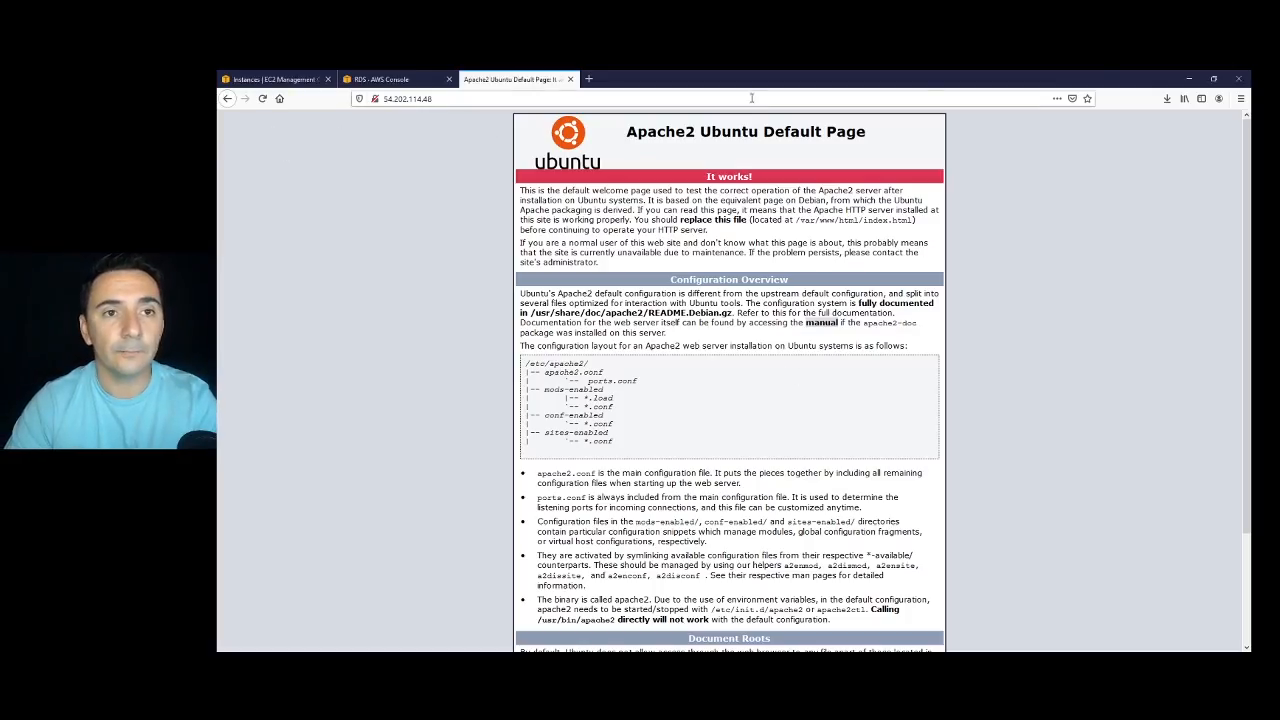
# Reload the server address to bring up Moodle's Choose a language page at 110%, then type sudo mkdir /var/moodledata in PuTTY.
pyautogui.click(970, 98)
pyautogui.press('Return')
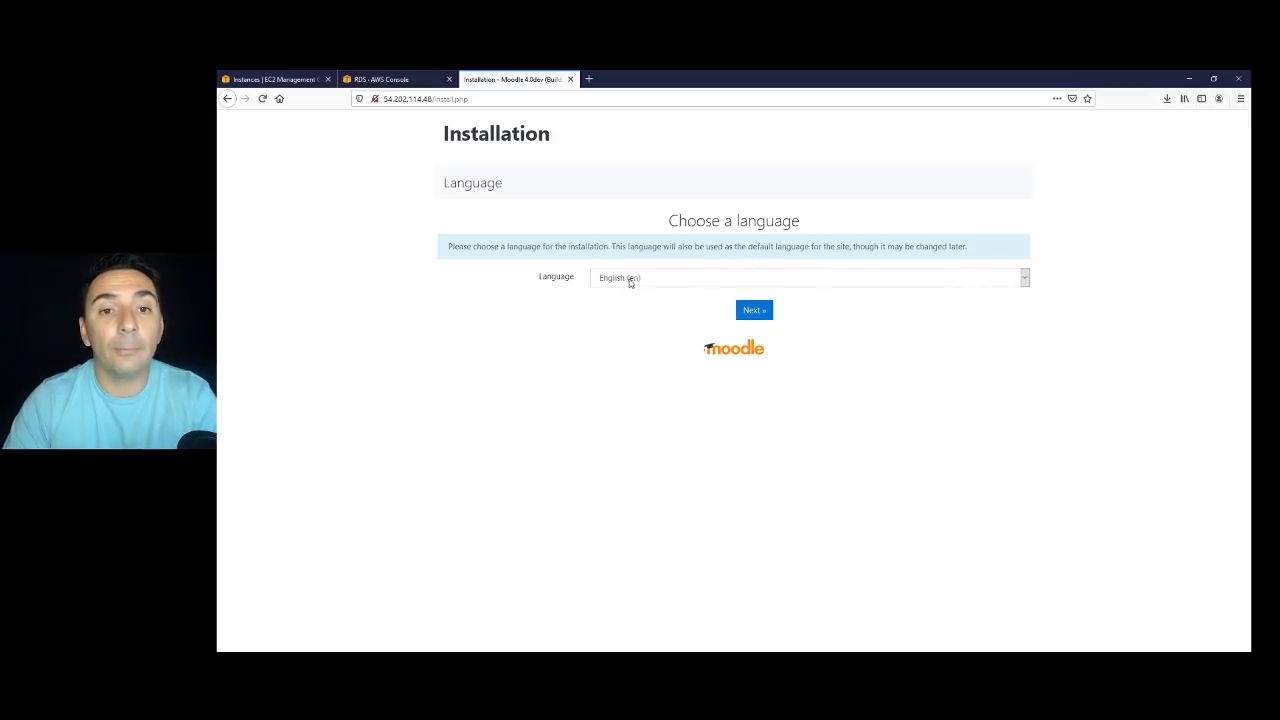
pyautogui.hotkey('ctrl', '+')
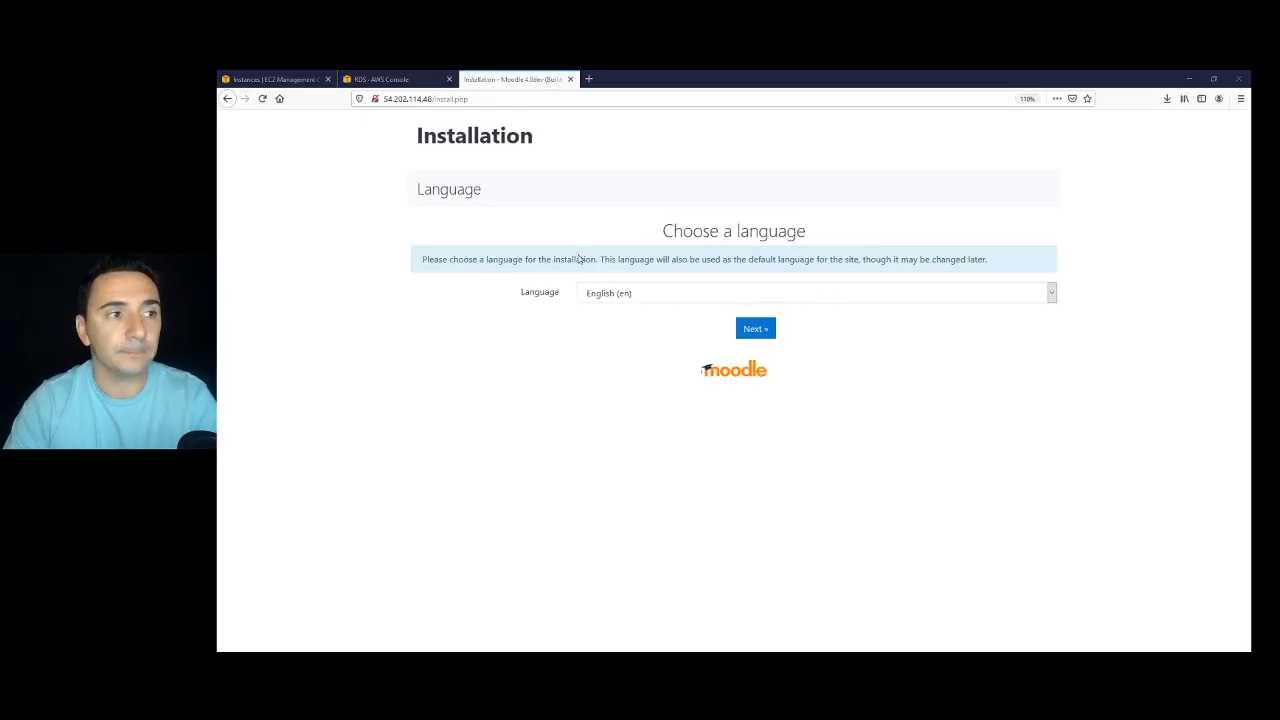
pyautogui.hotkey('alt', 'Tab')
pyautogui.write('sudo mkdir /var/moodledata')
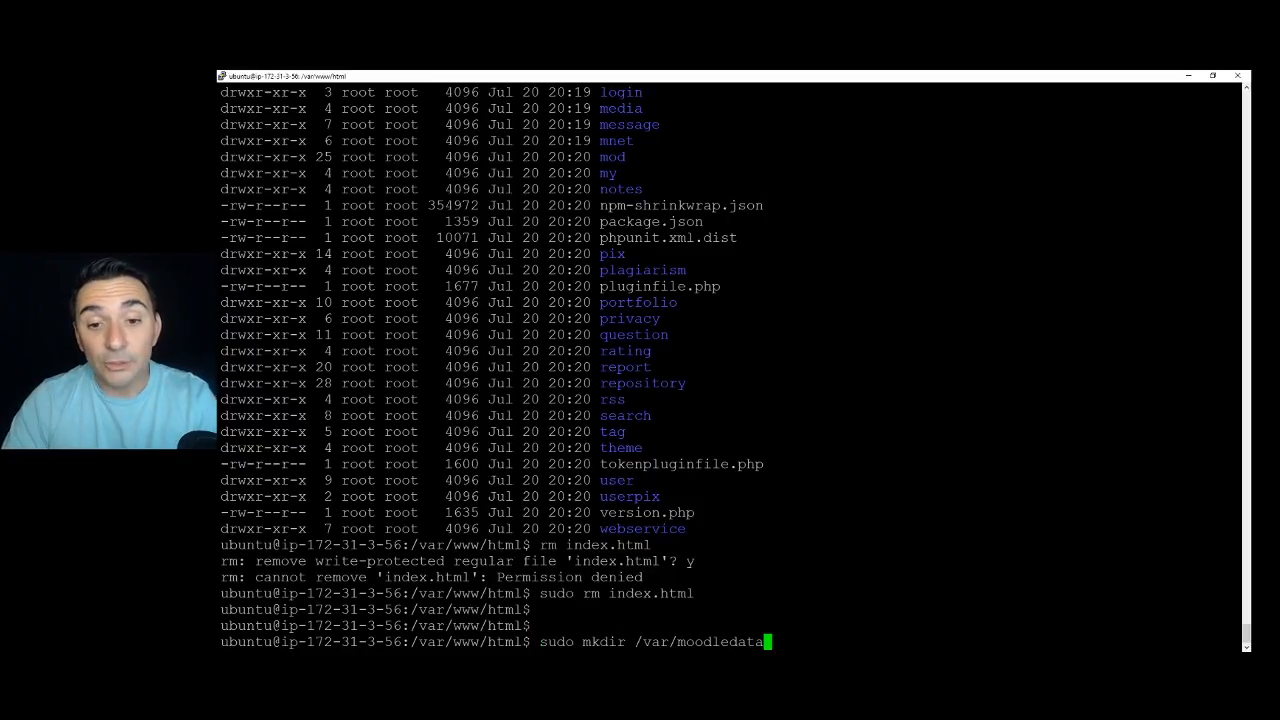
# Create /var/moodledata, give www-data ownership of it, and set its permissions to 777.
pyautogui.press('Return')
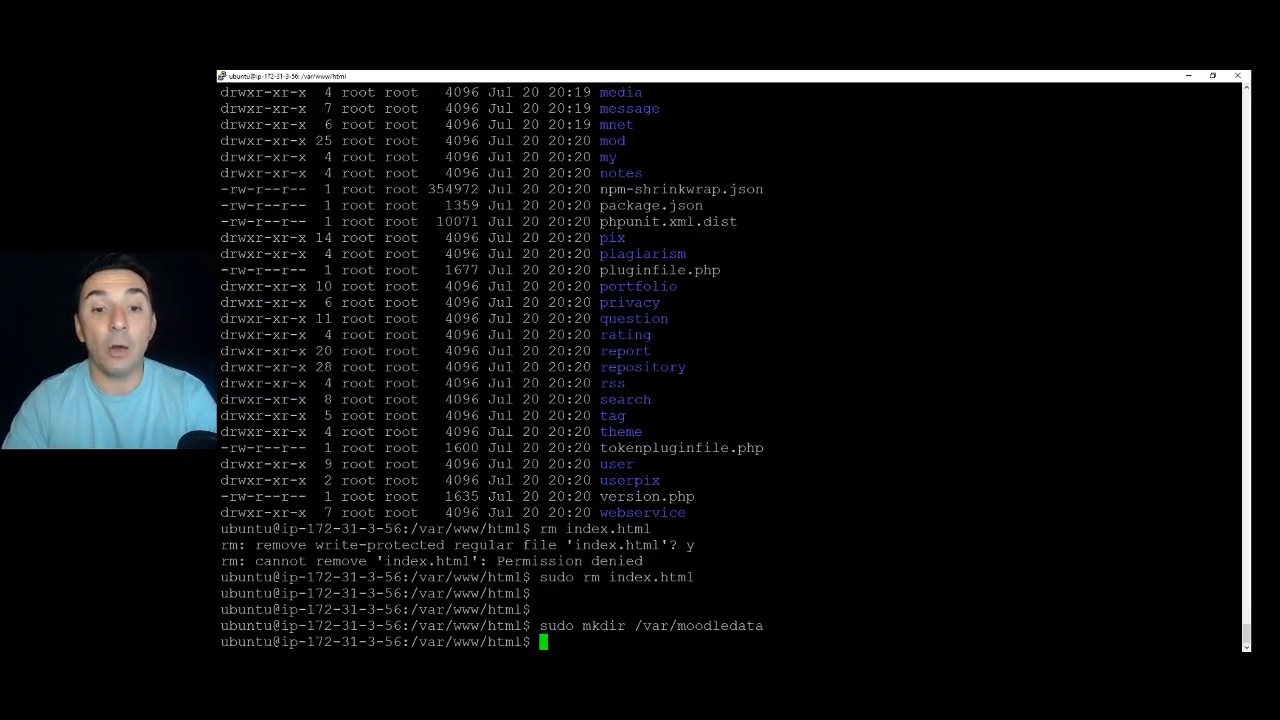
pyautogui.write('sudo chown -R www-data /var/moodledata')
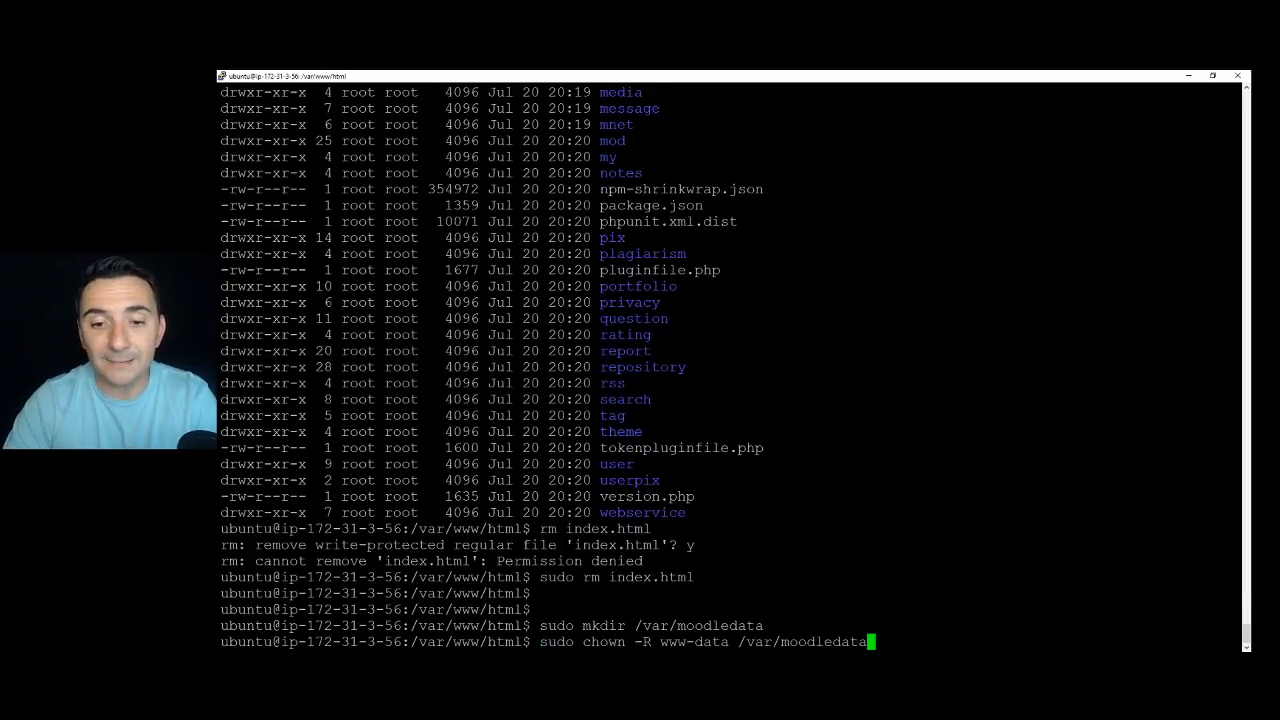
pyautogui.press('Return')
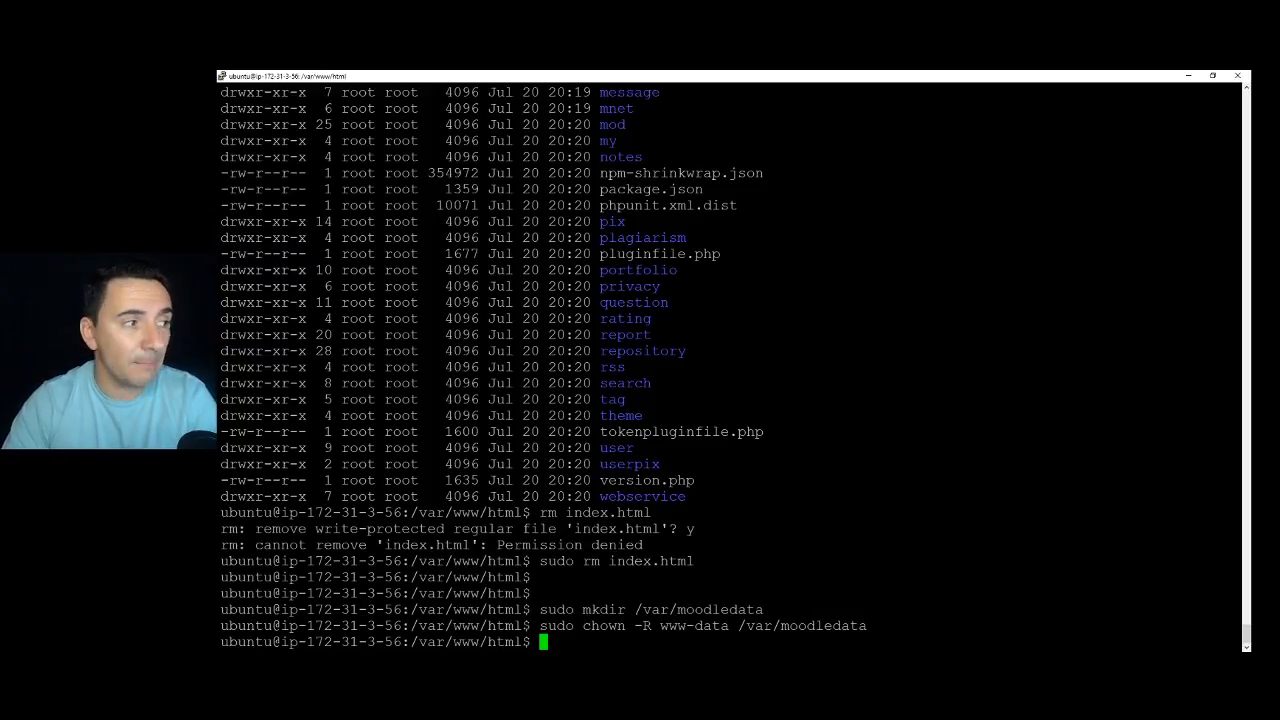
pyautogui.hotkey('alt', 'Tab')
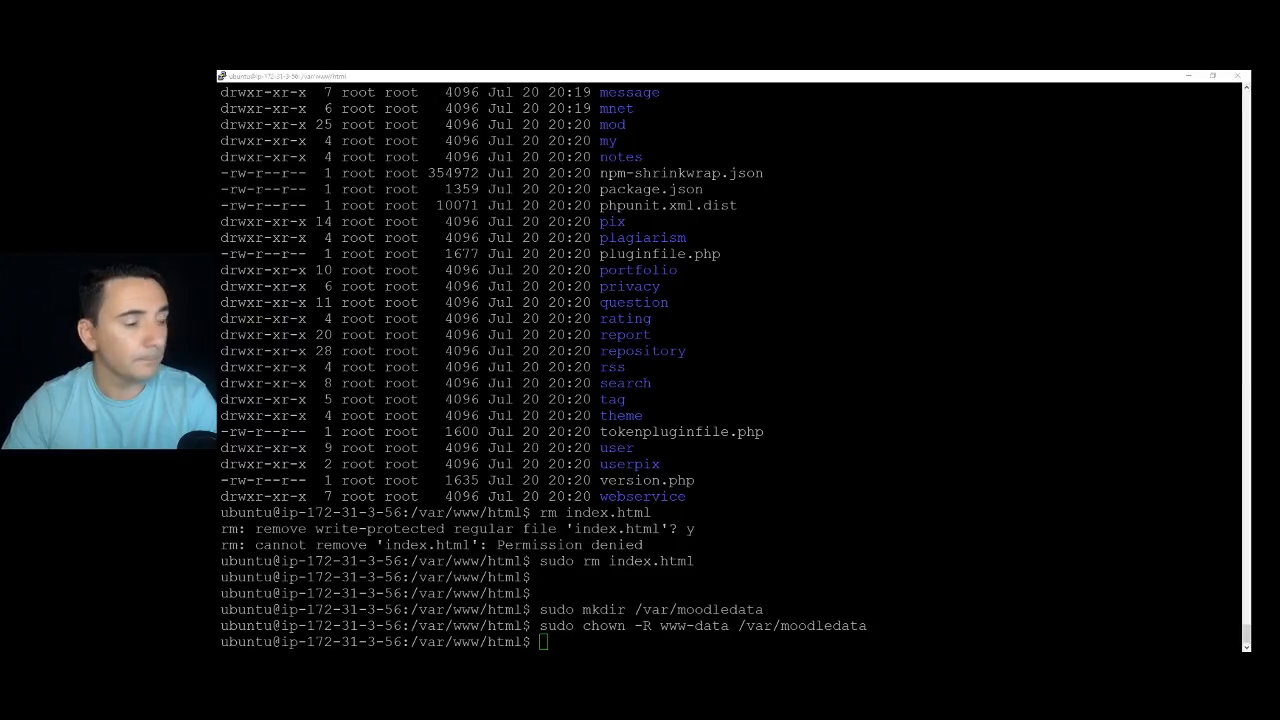
pyautogui.hotkey('alt', 'Tab')
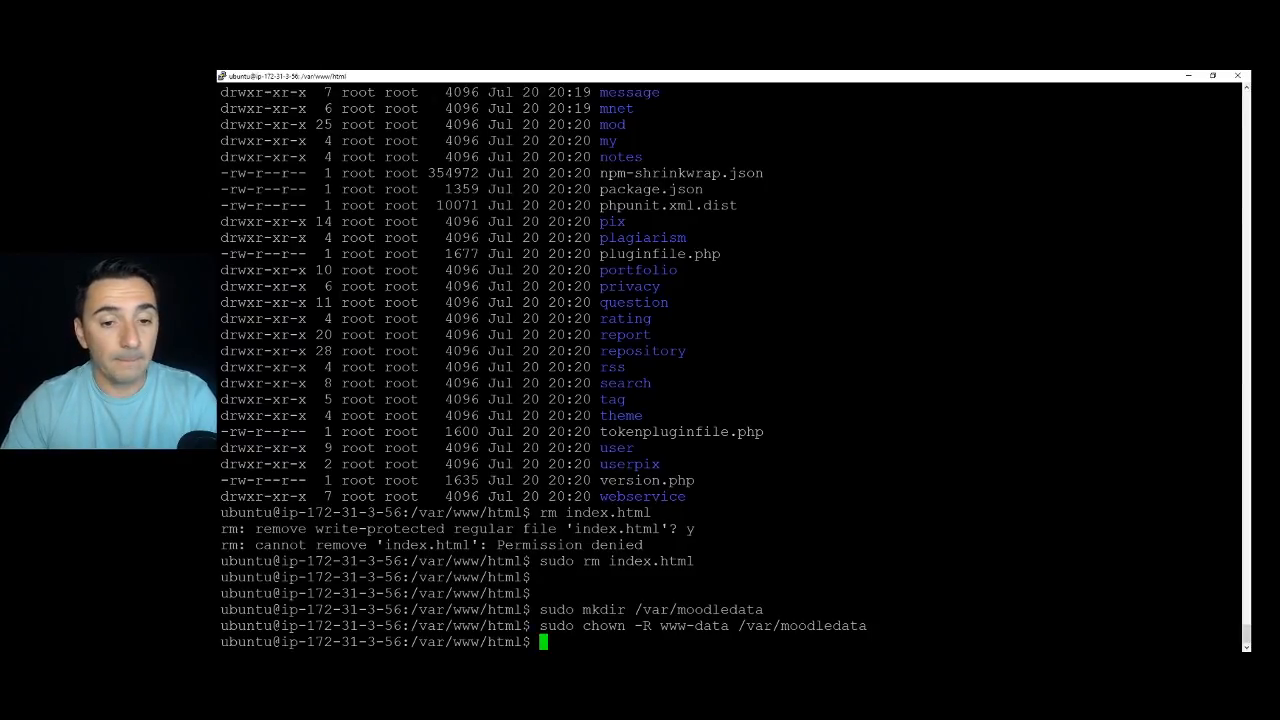
pyautogui.write('sudo chmod -R 777 /var/moodledata')
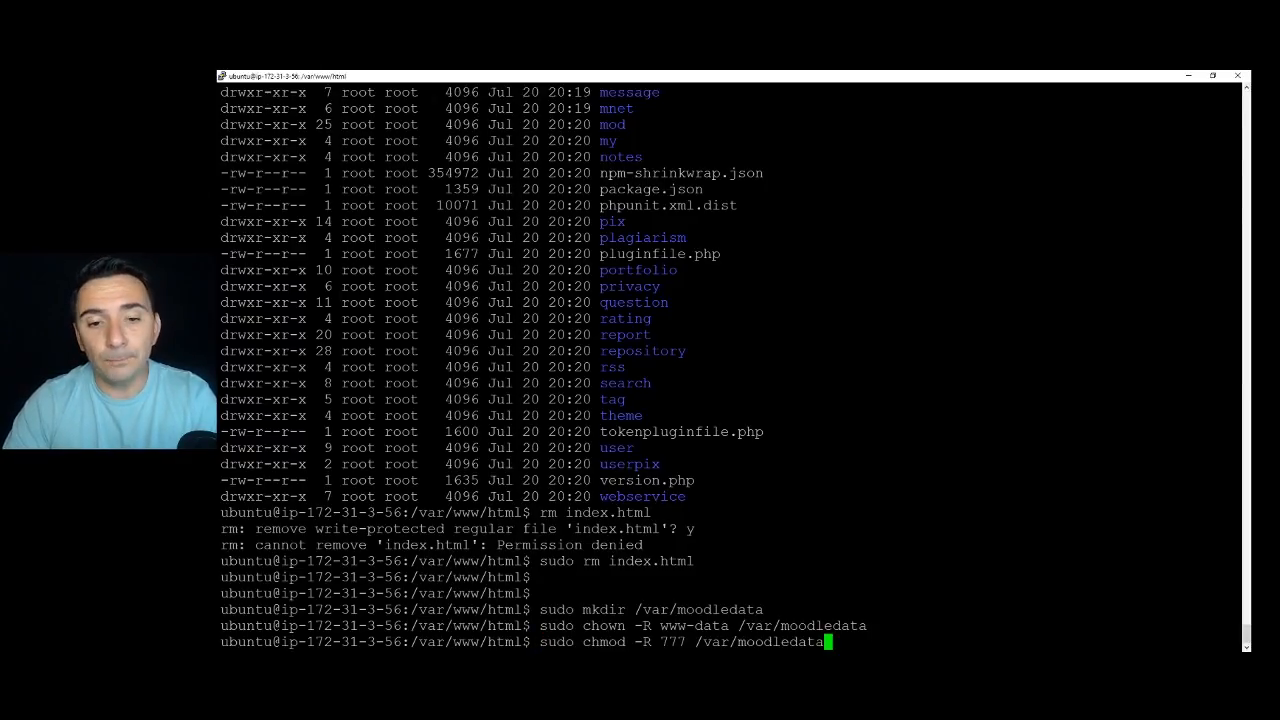
pyautogui.press('Return')
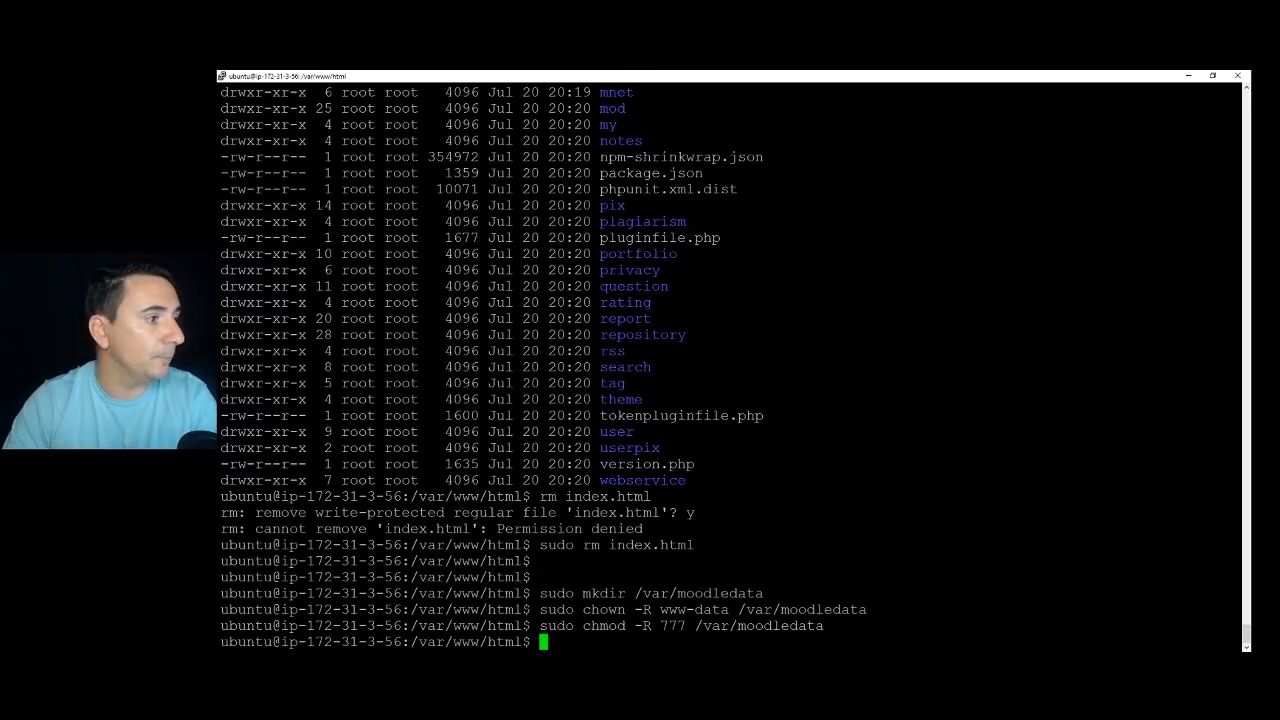
# Set /var/www/html permissions recursively to 0755.
pyautogui.write('sudo chmod -R 0755 /var/www/html')
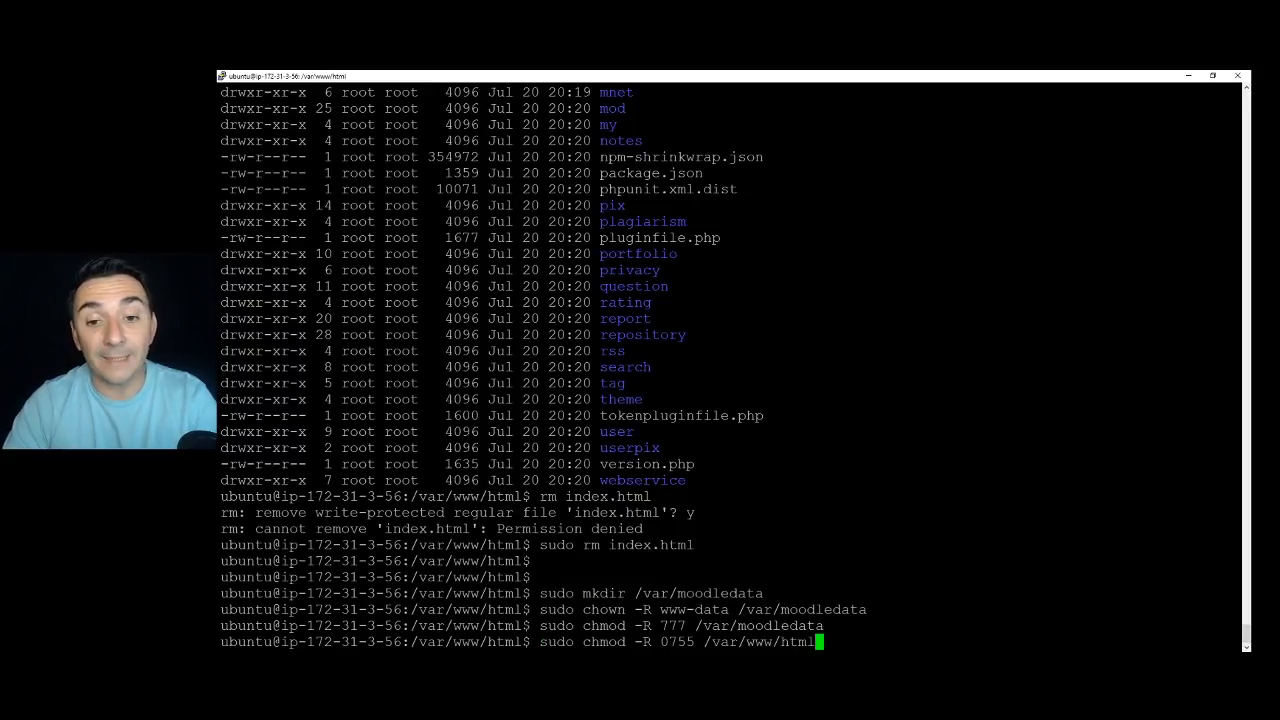
pyautogui.press('Return')
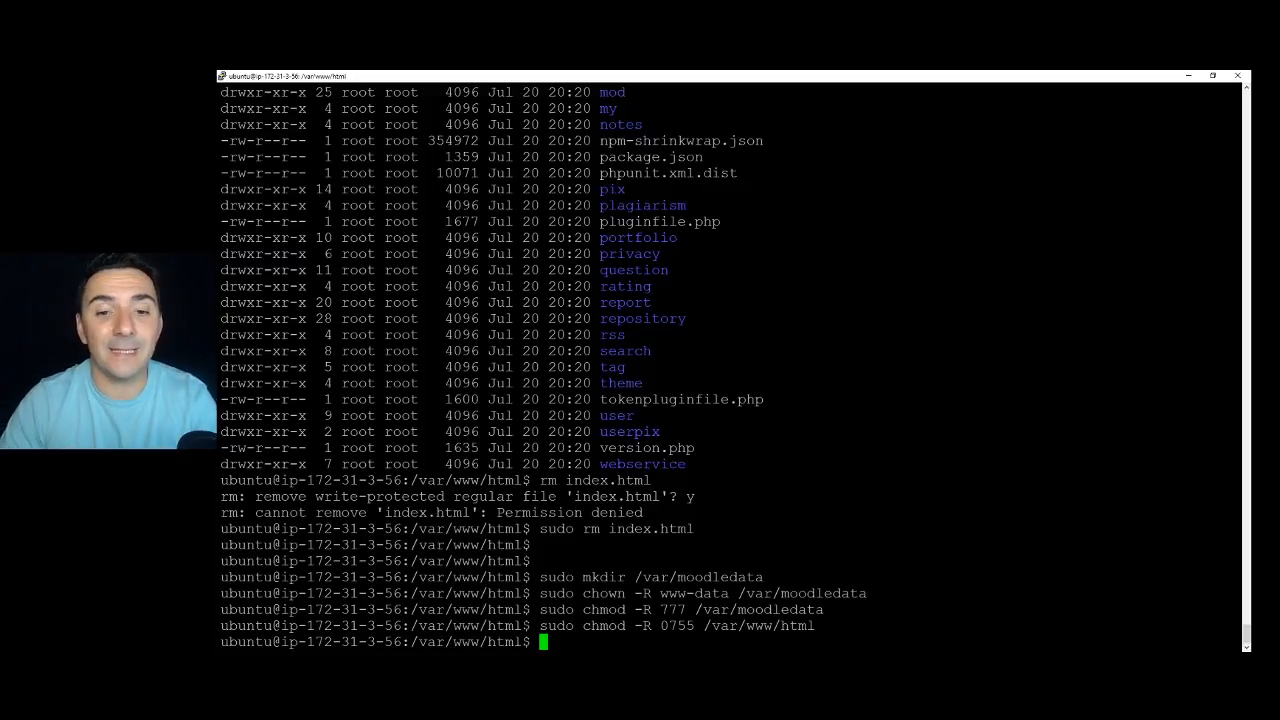
pyautogui.hotkey('alt', 'Tab')
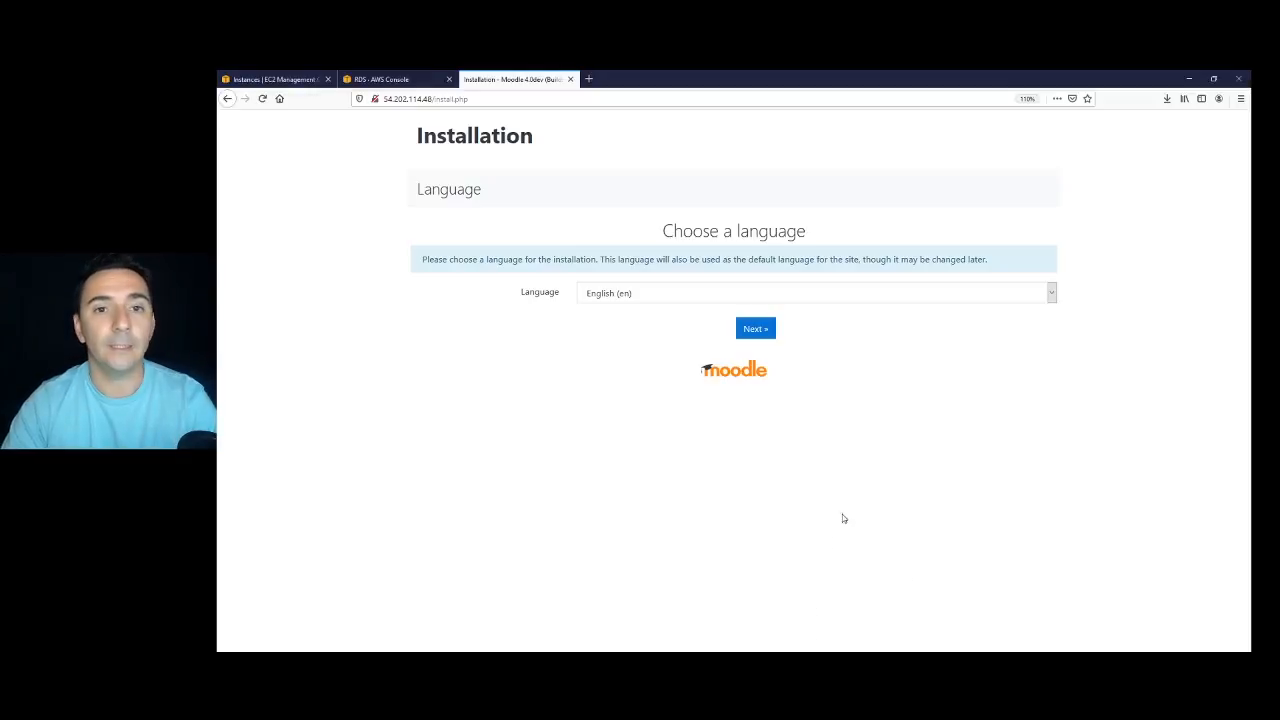
# Choose Português as the installation language and continue.
pyautogui.click(1054, 300)
pyautogui.scroll(-6, 703, 477)
pyautogui.scroll(-10, 706, 480)
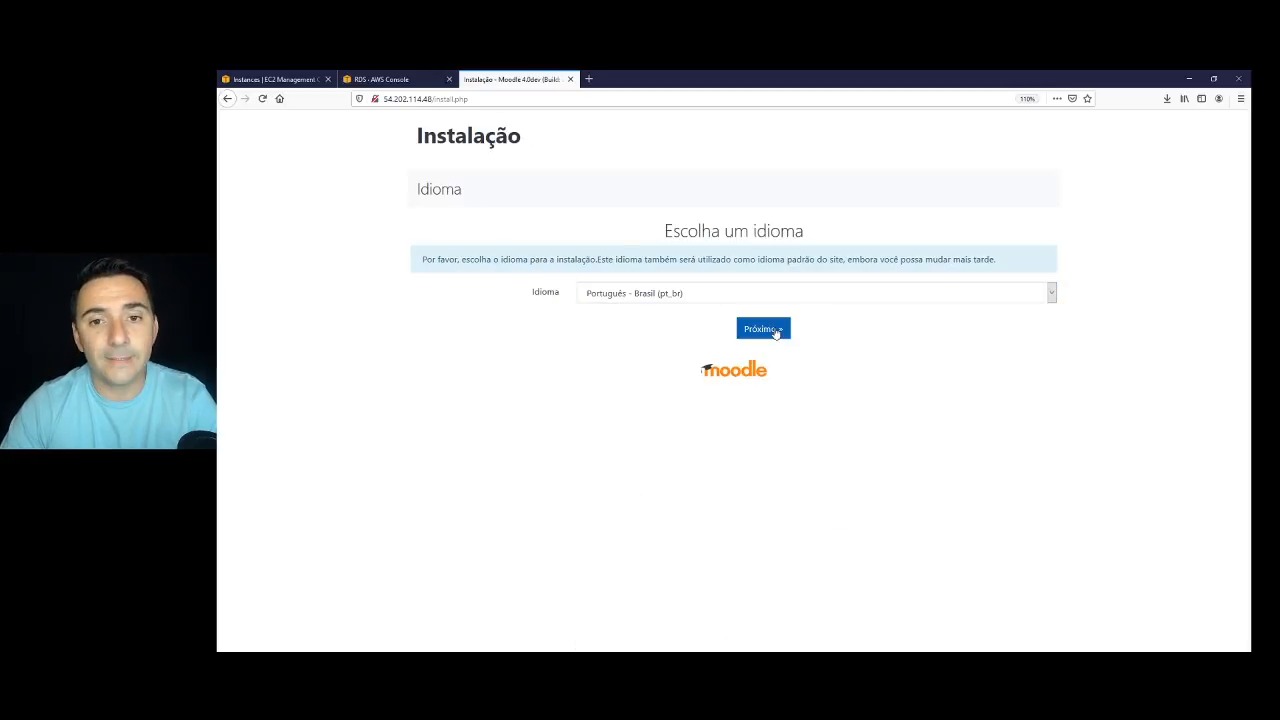
pyautogui.click(771, 331)
# Change the data directory to /var/moodledata and confirm the paths.
pyautogui.scroll(-2, 614, 553)
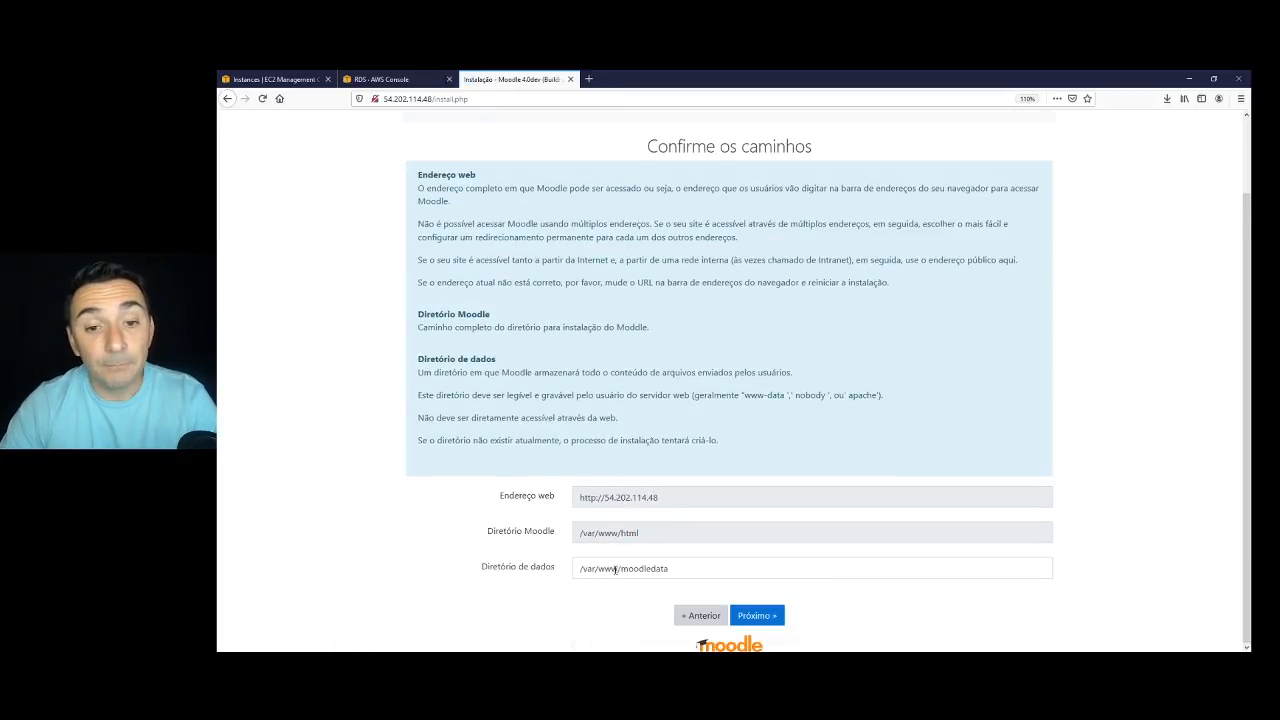
pyautogui.click(619, 569)
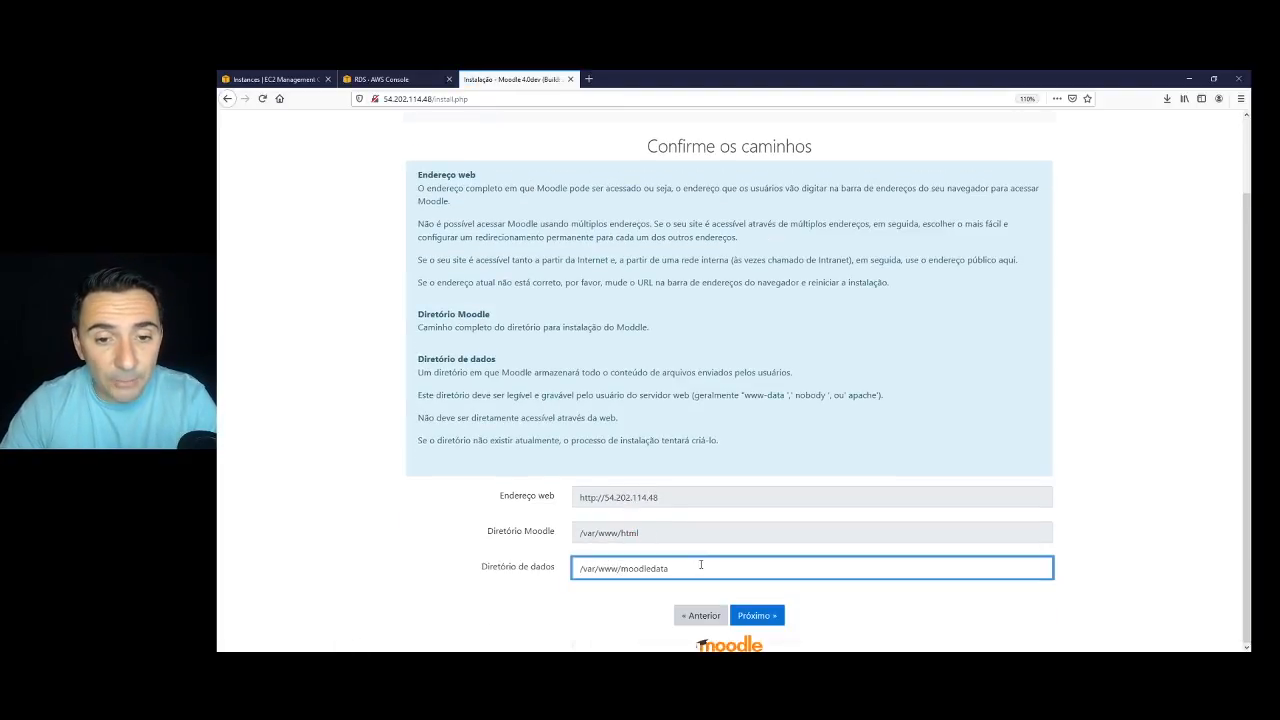
pyautogui.press('BackSpace')
pyautogui.press('BackSpace')
pyautogui.press('BackSpace')
pyautogui.press('BackSpace')
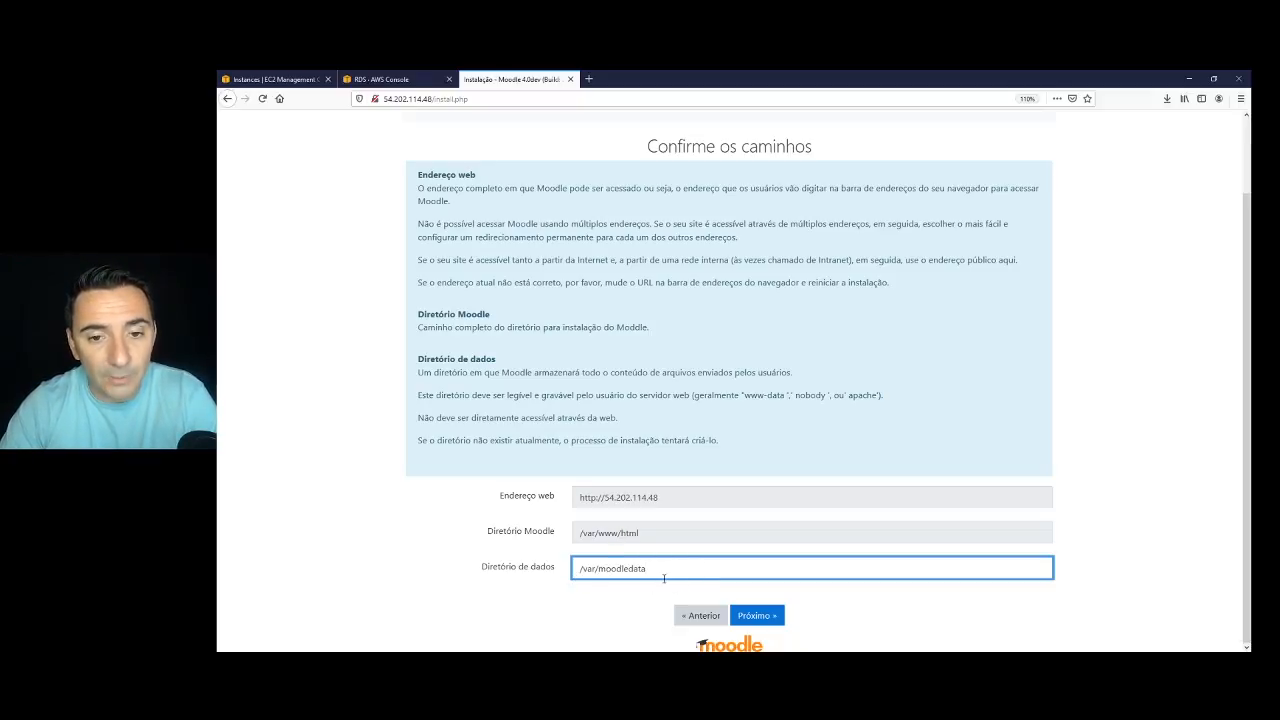
pyautogui.click(760, 618)
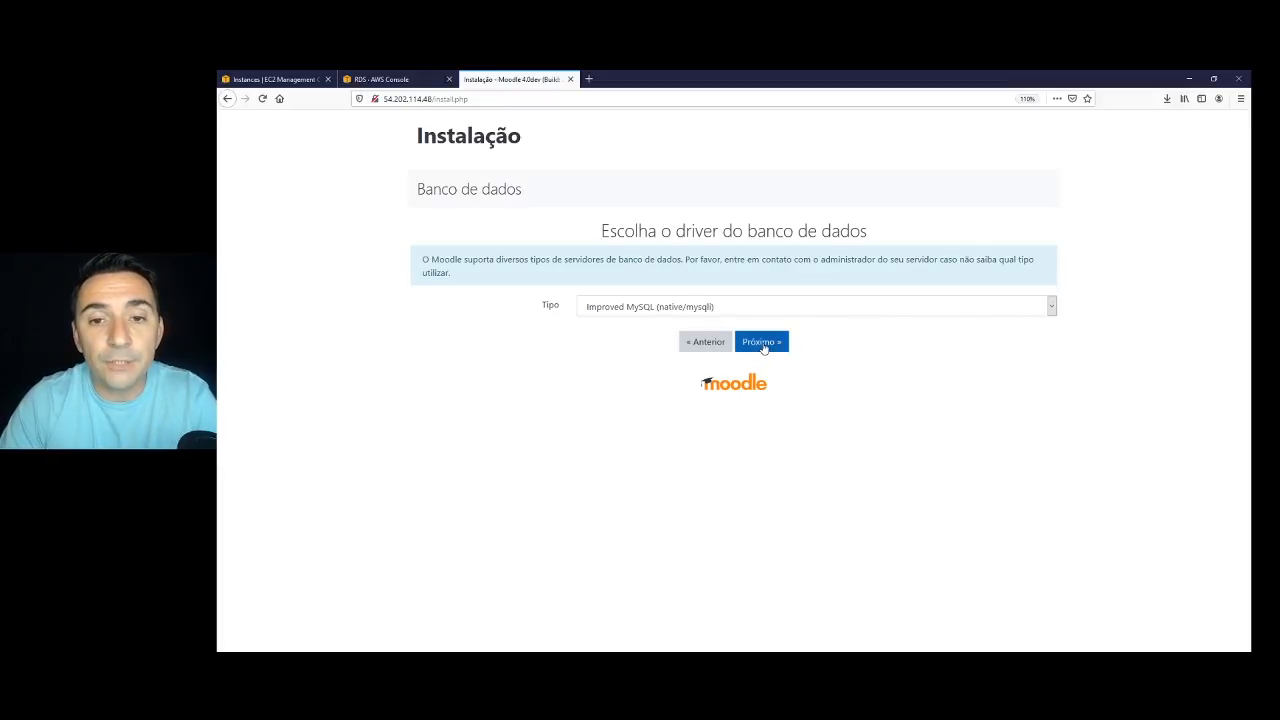
# Keep Improved MySQL (native/mysqli) as driver and reach the database settings page, zoomed in.
pyautogui.click(1051, 307)
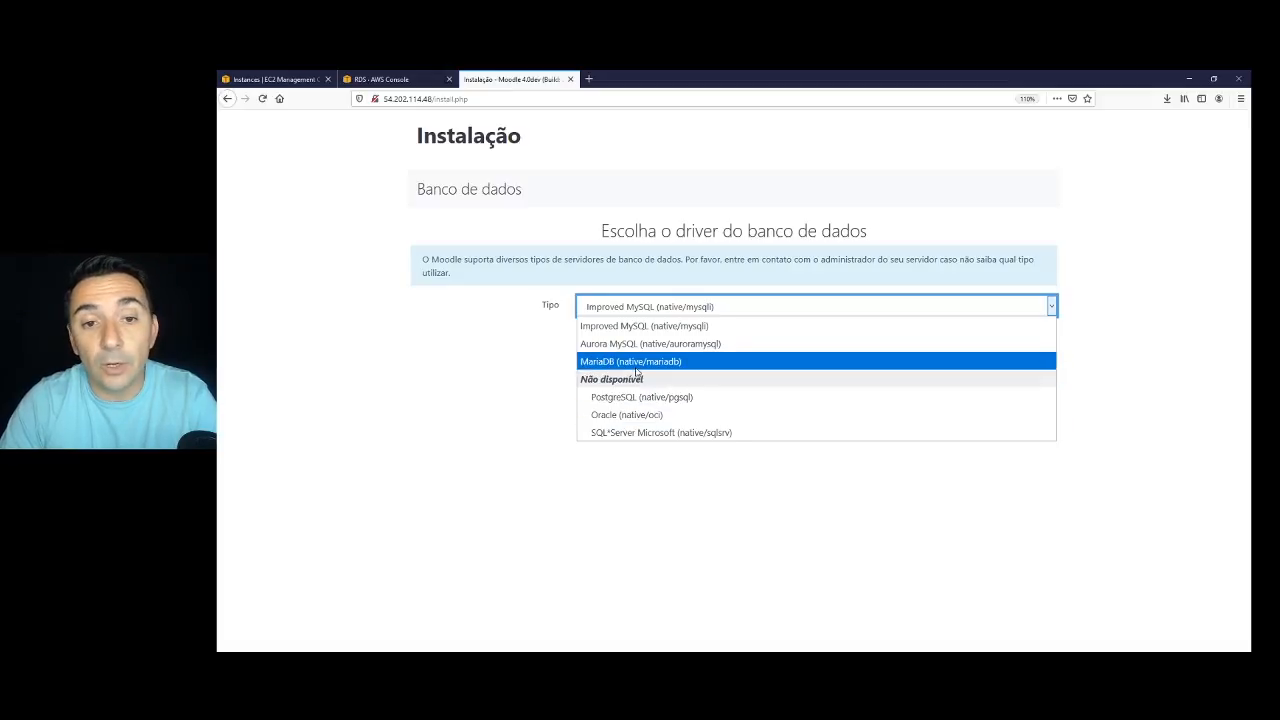
pyautogui.click(647, 332)
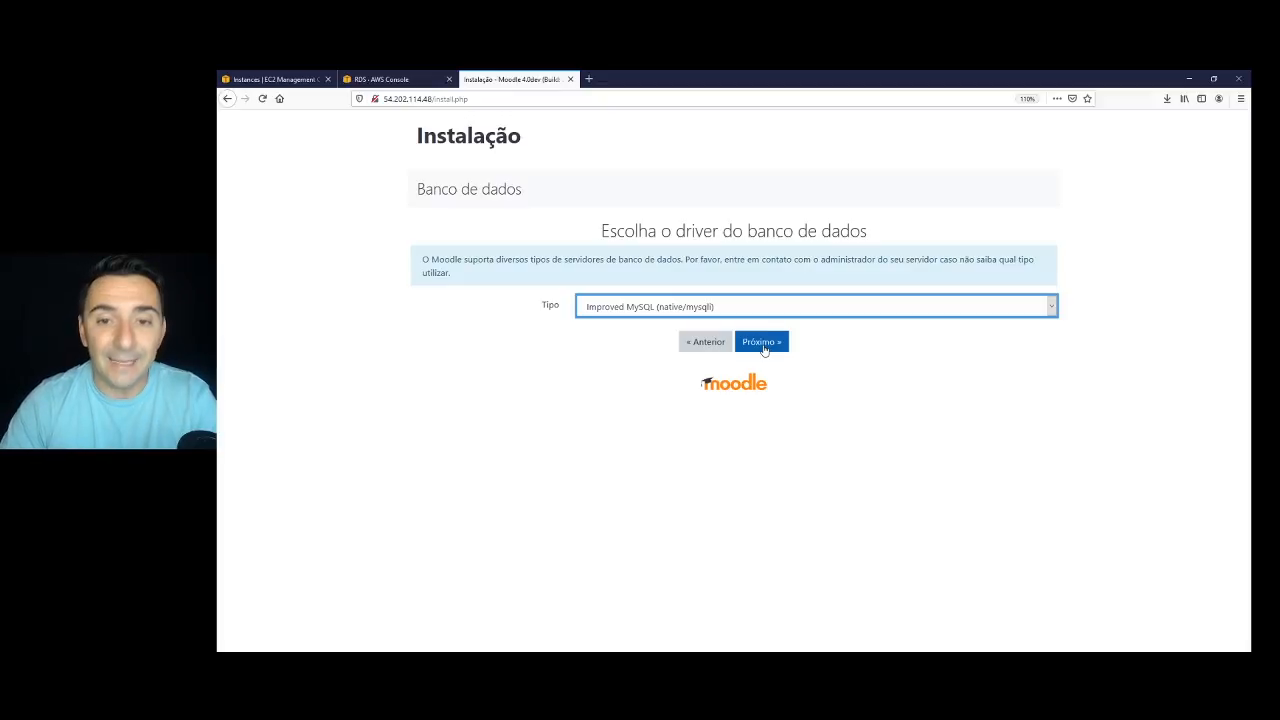
pyautogui.click(763, 347)
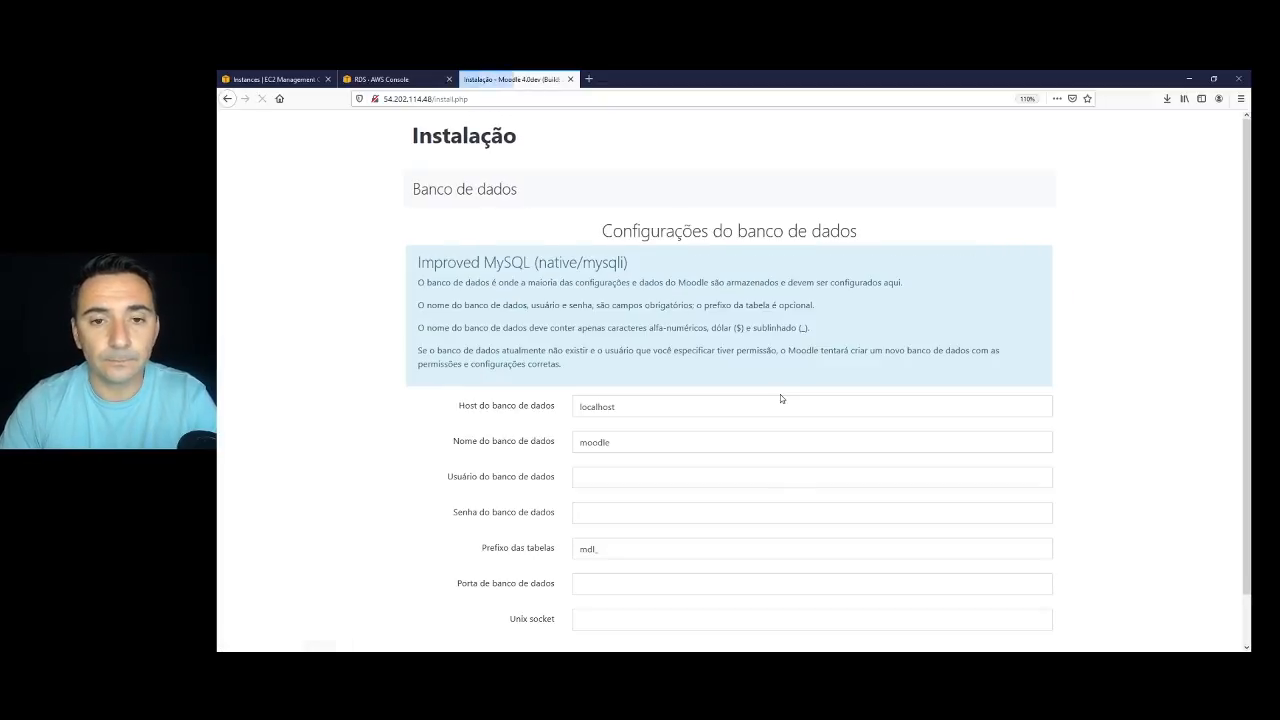
pyautogui.scroll(-1, 716, 410)
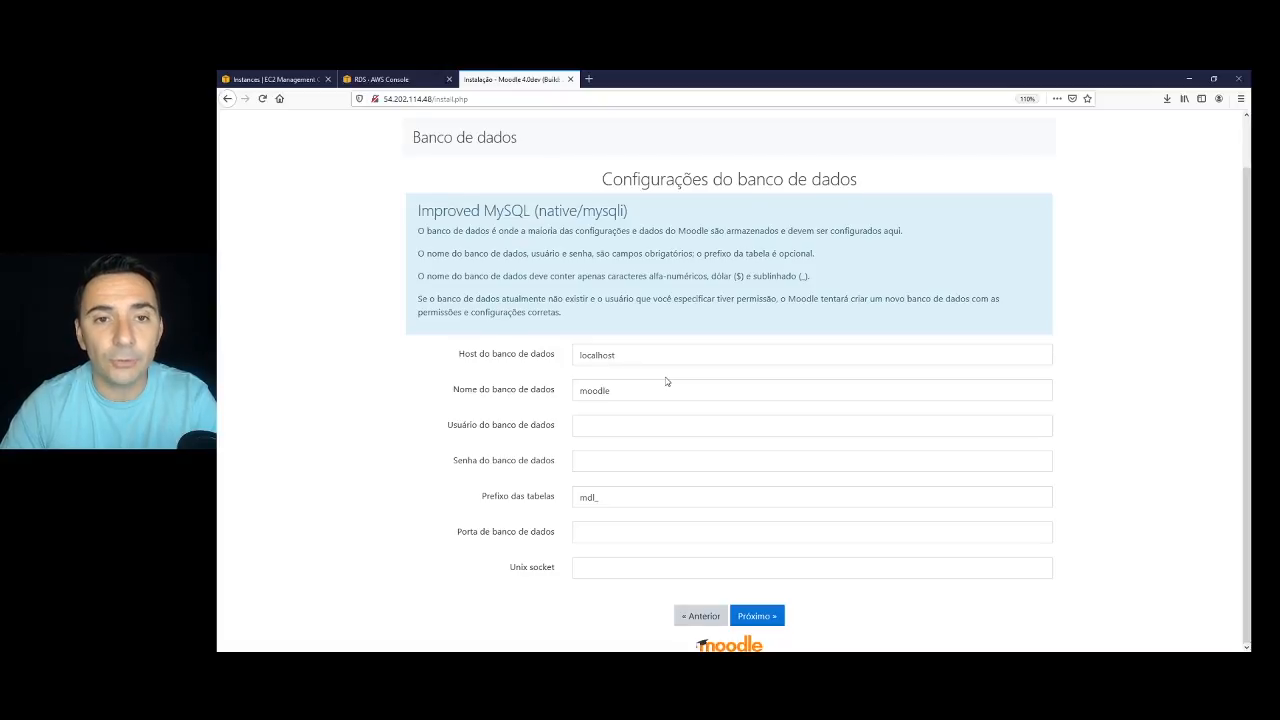
pyautogui.hotkey('ctrl', '+')
pyautogui.hotkey('ctrl', '+')
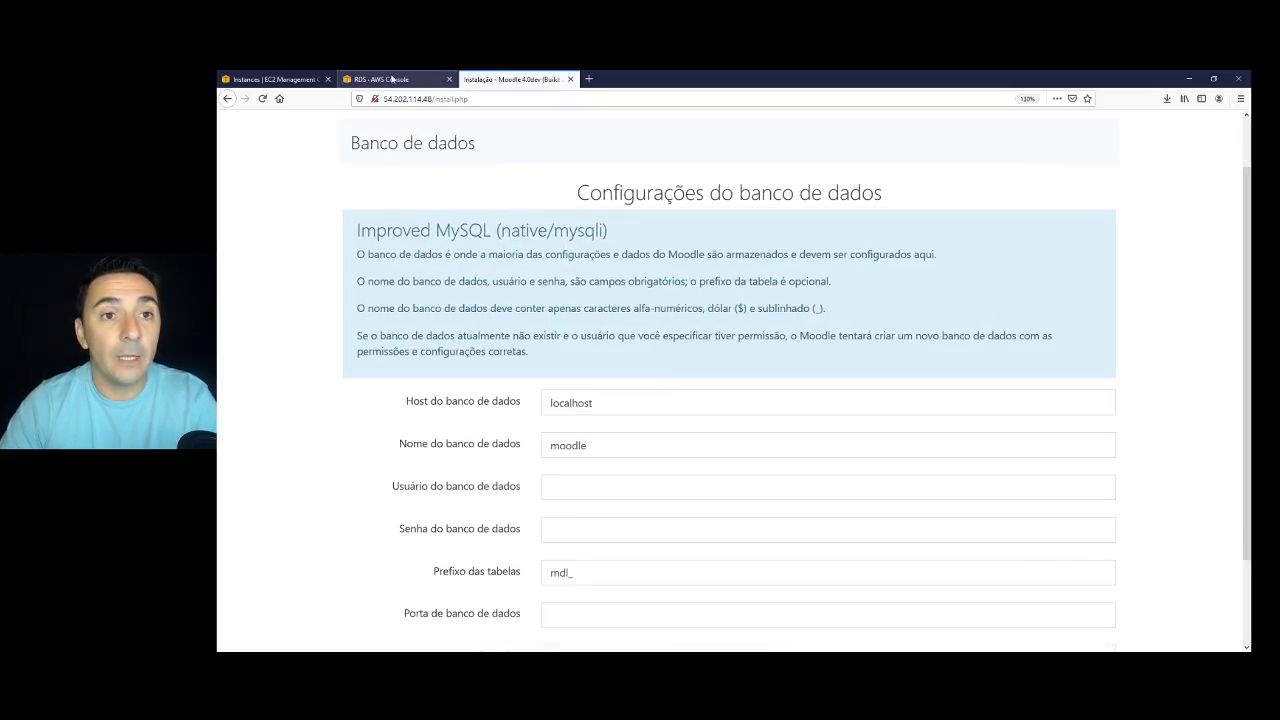
pyautogui.click(392, 79)
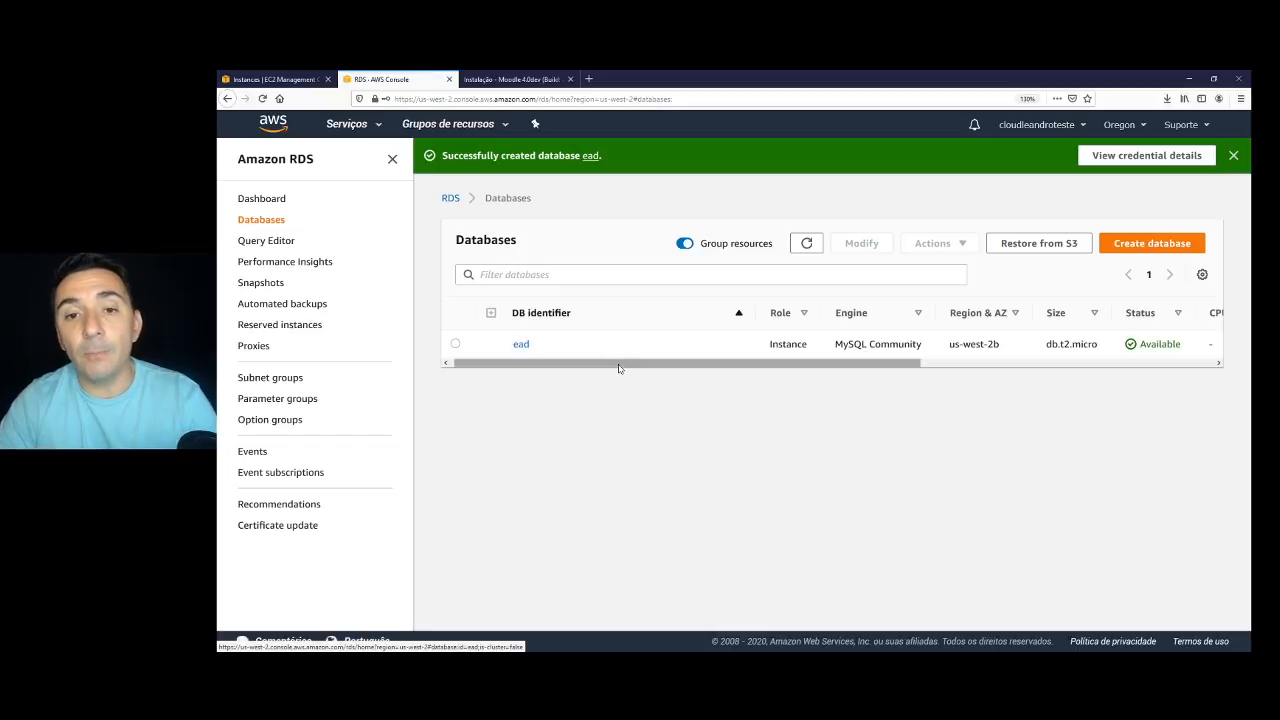
# Copy the ead endpoint ead.cufoouvwwxcj.us-west-2.rds.amazonaws.com from RDS into Moodle's host field.
pyautogui.moveTo(618, 364); pyautogui.dragTo(517, 400)
pyautogui.click(521, 344)
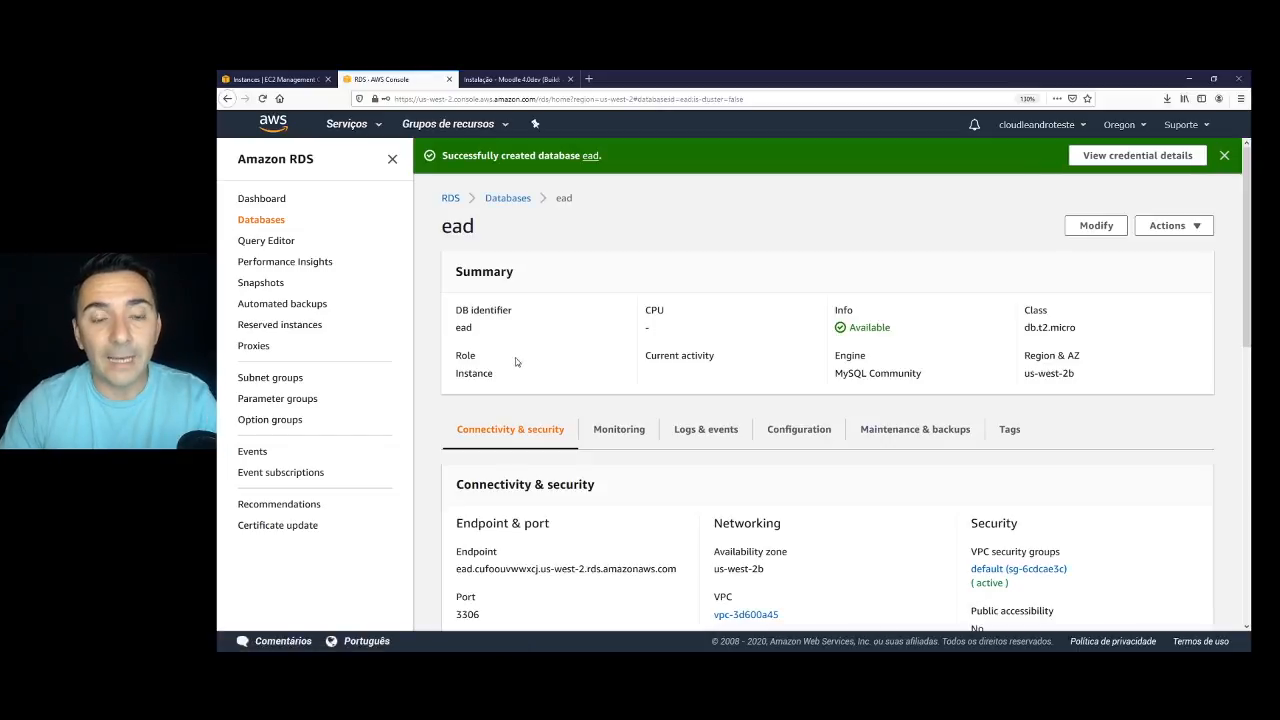
pyautogui.scroll(-3, 596, 465)
pyautogui.moveTo(458, 346); pyautogui.dragTo(678, 350)
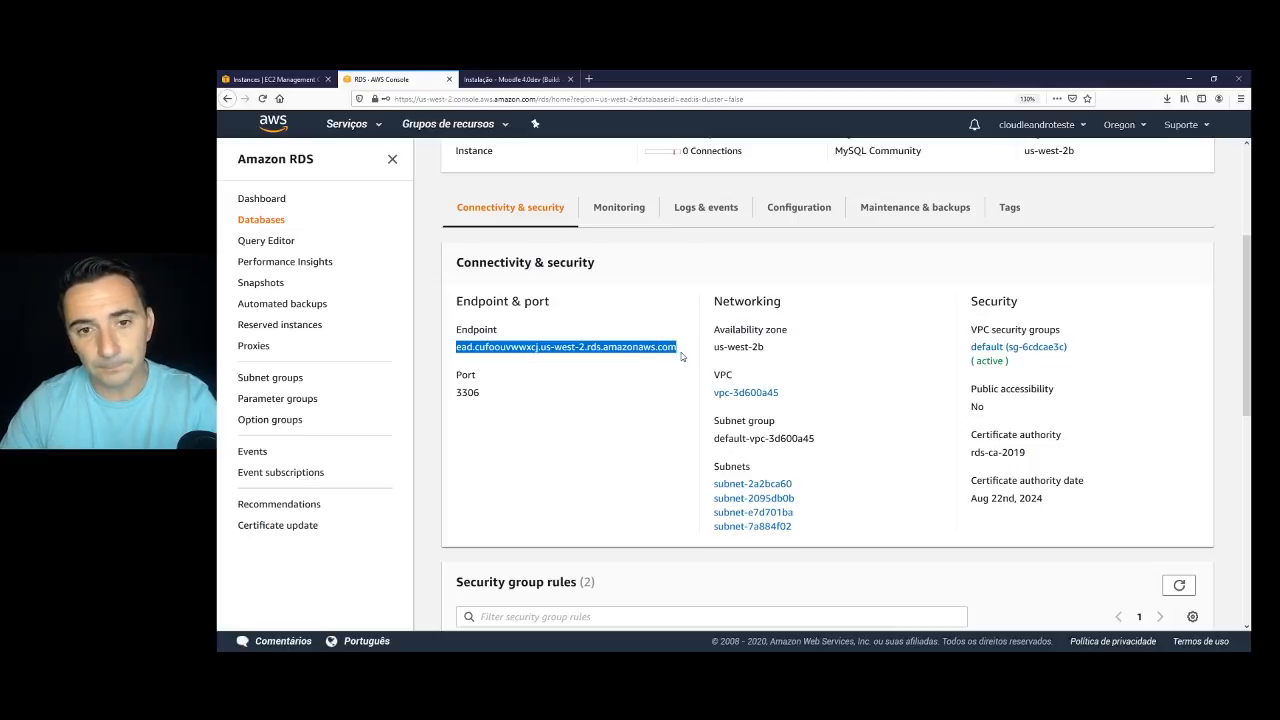
pyautogui.hotkey('ctrl', 'c')
pyautogui.hotkey('ctrl', 'Tab')
pyautogui.hotkey('ctrl', 'v')
# Fill in database name eaddb, user root, and the RDS database password.
pyautogui.click(598, 447)
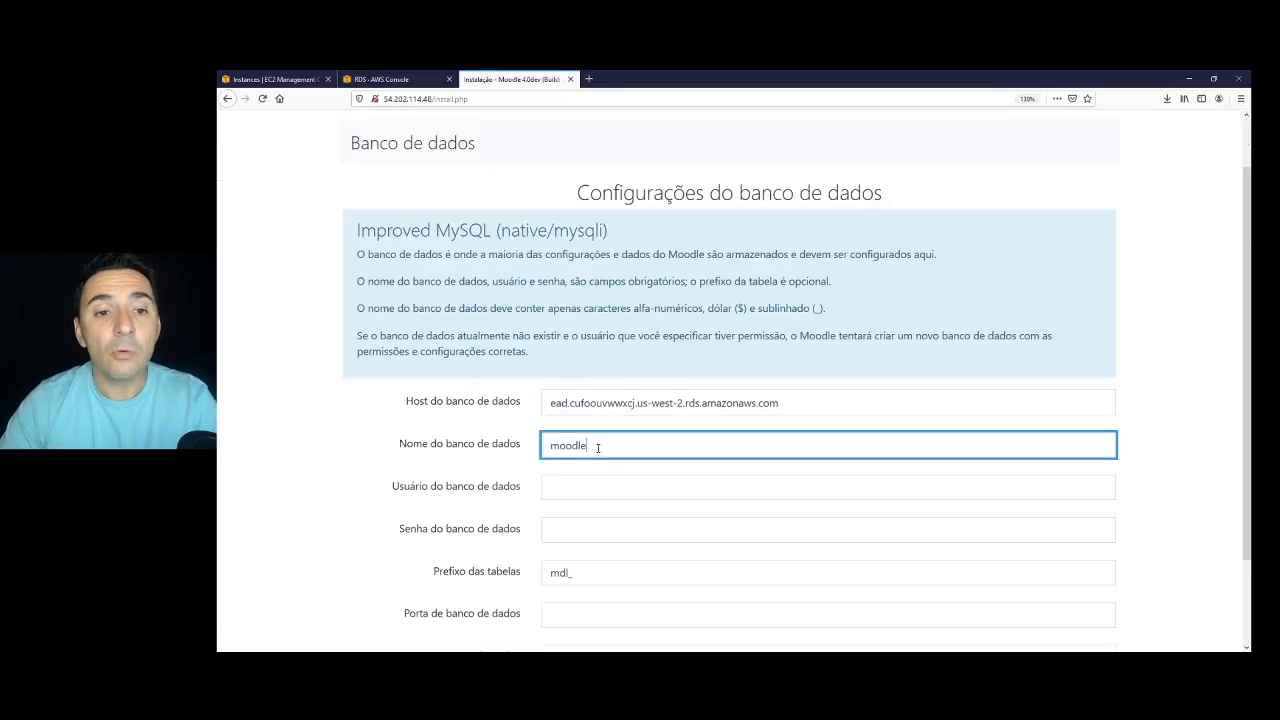
pyautogui.moveTo(598, 447); pyautogui.dragTo(456, 436)
pyautogui.write('eaddb')
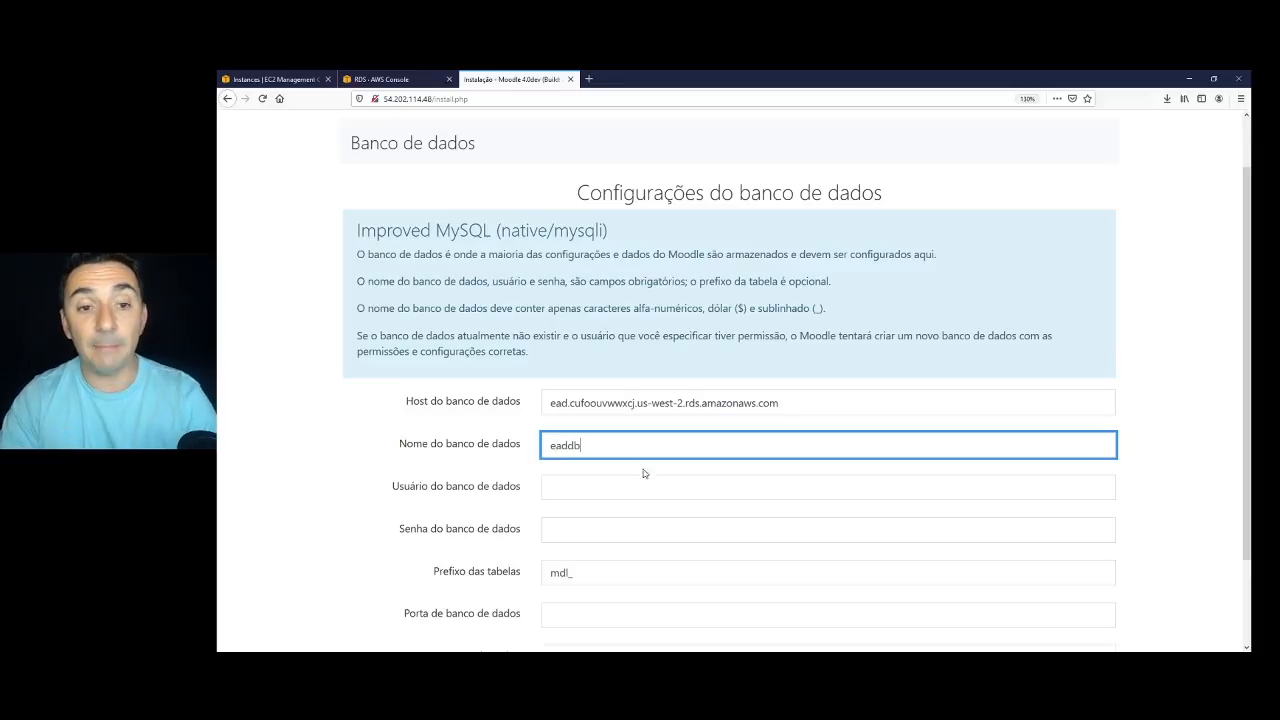
pyautogui.click(578, 487)
pyautogui.write('root')
pyautogui.press('Tab')
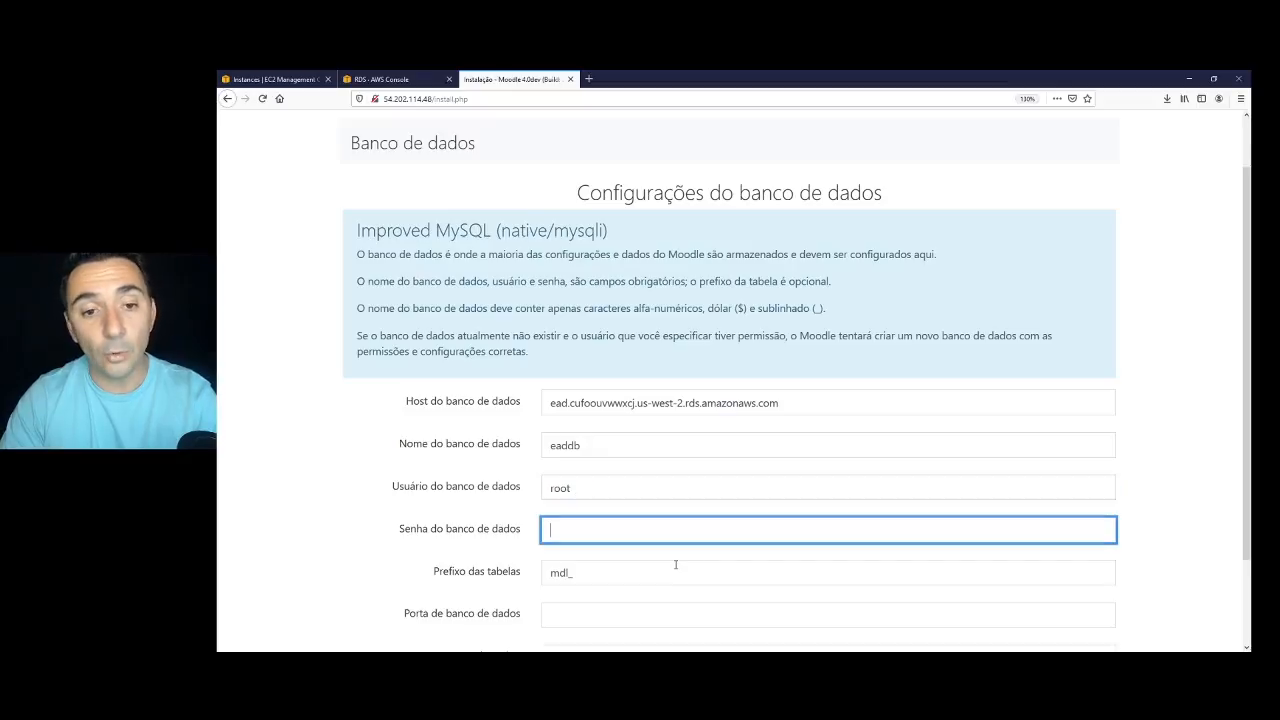
pyautogui.write('Senha123456')
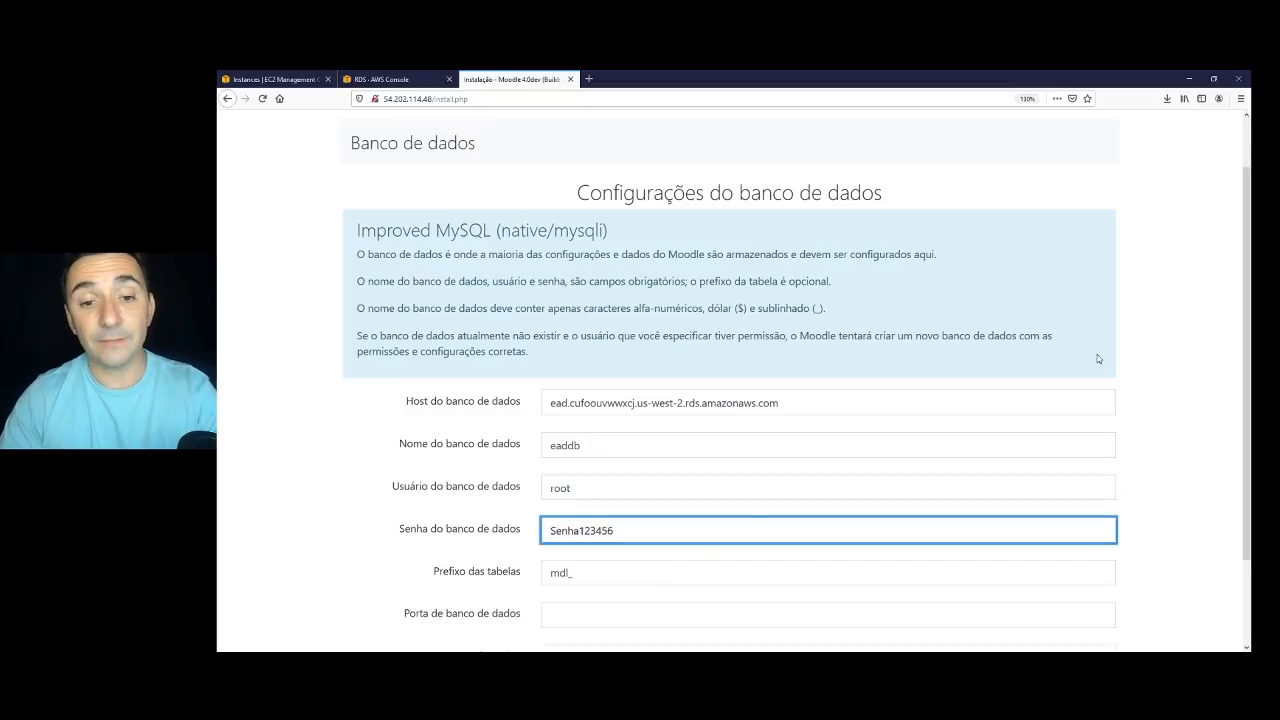
# Submit the database settings and return to the RDS database's connectivity details.
pyautogui.scroll(-2, 603, 530)
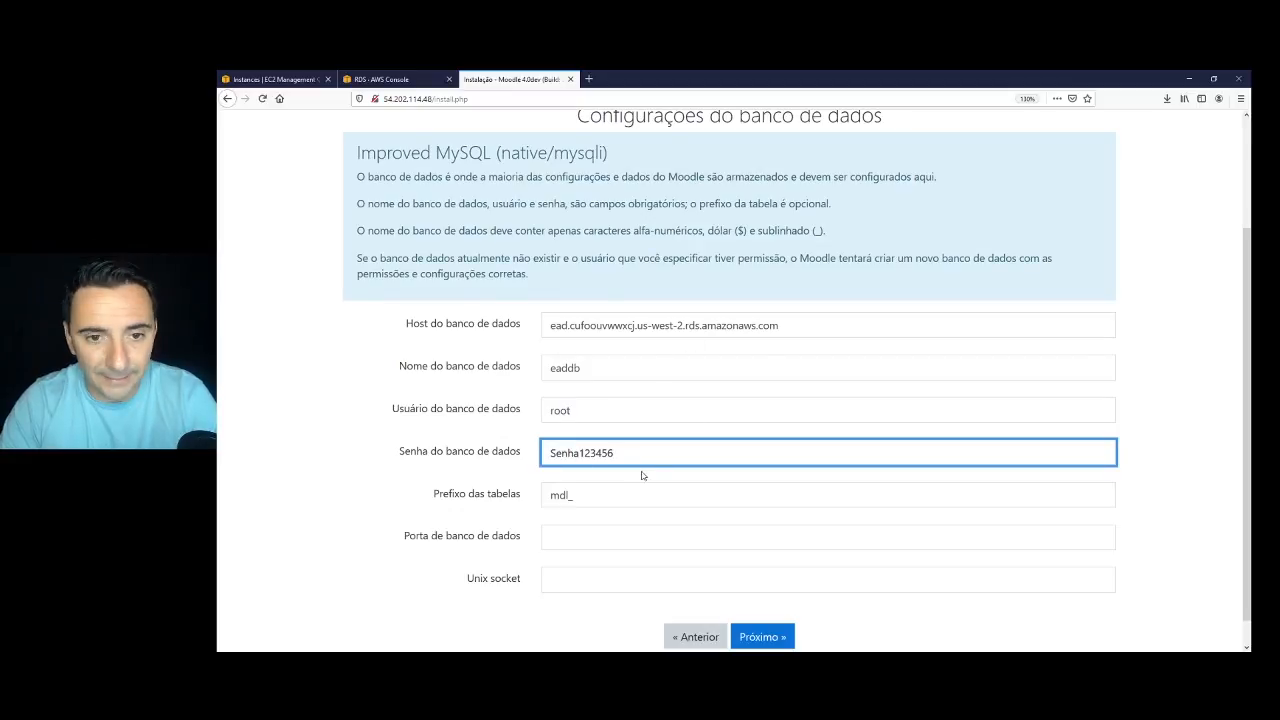
pyautogui.scroll(-1, 642, 475)
pyautogui.click(769, 609)
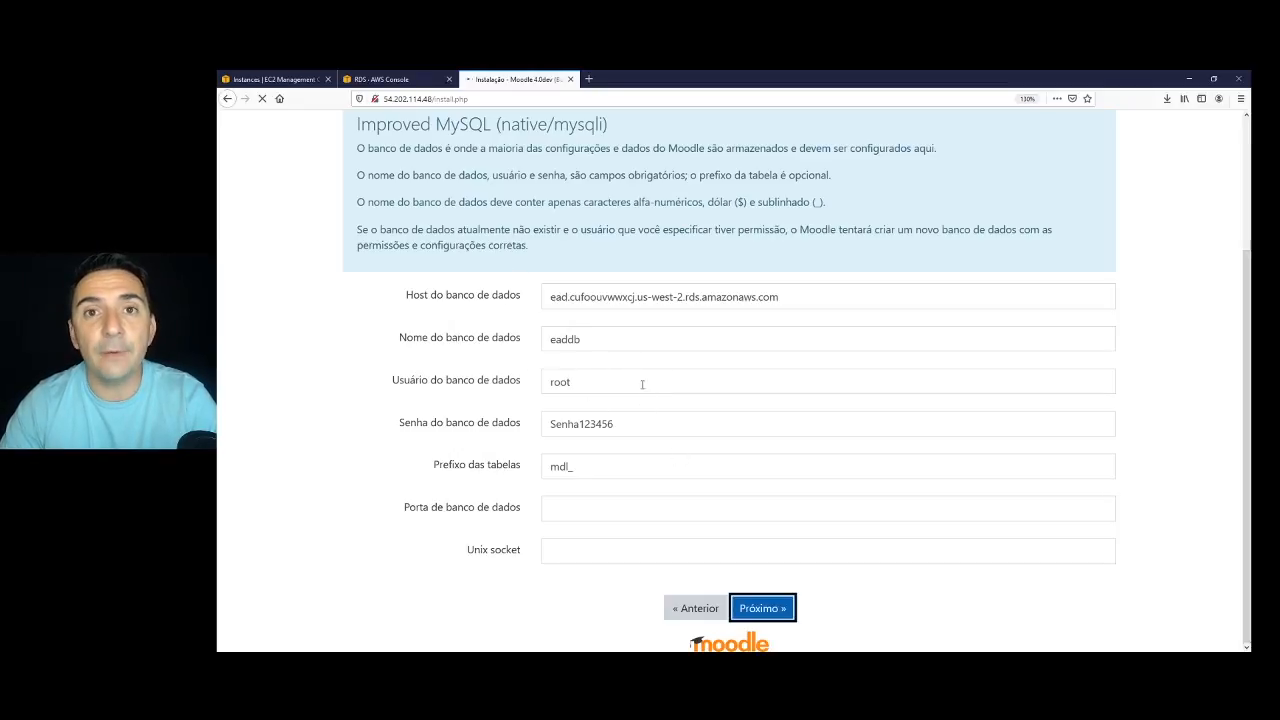
pyautogui.click(386, 80)
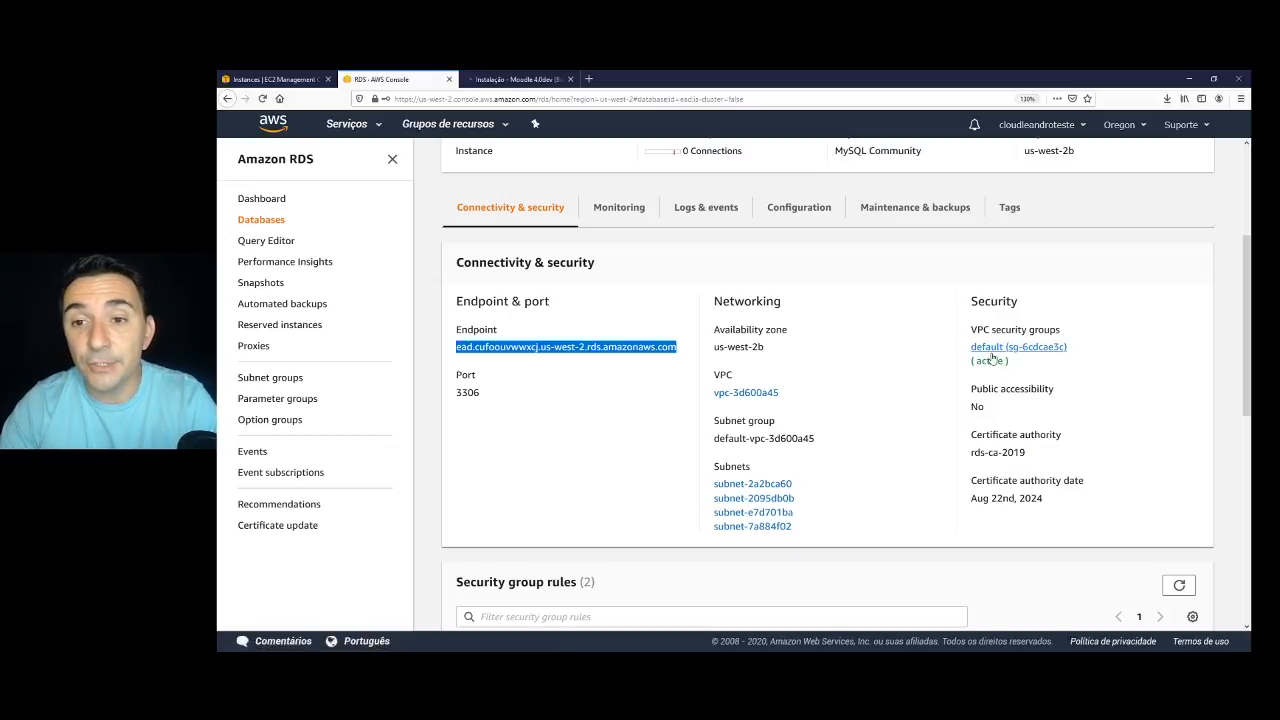
# Open the database's default security group inbound rules for editing and add a new rule.
pyautogui.click(1014, 350)
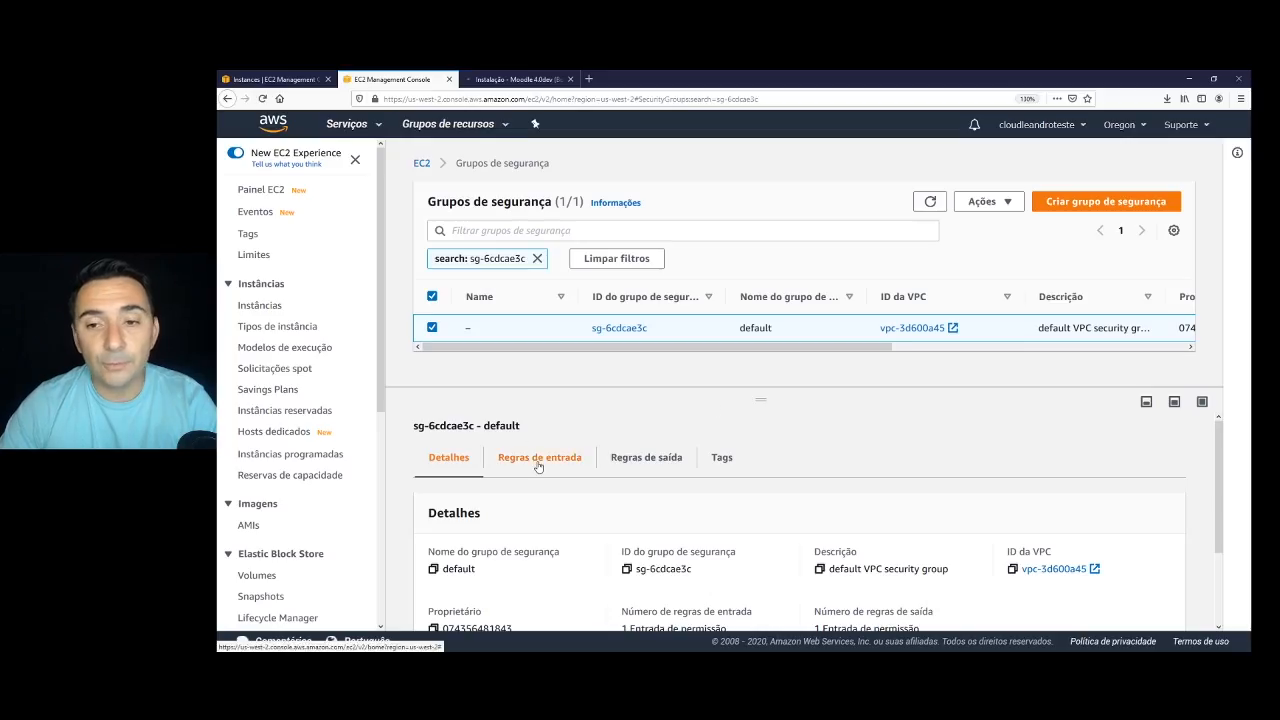
pyautogui.click(539, 460)
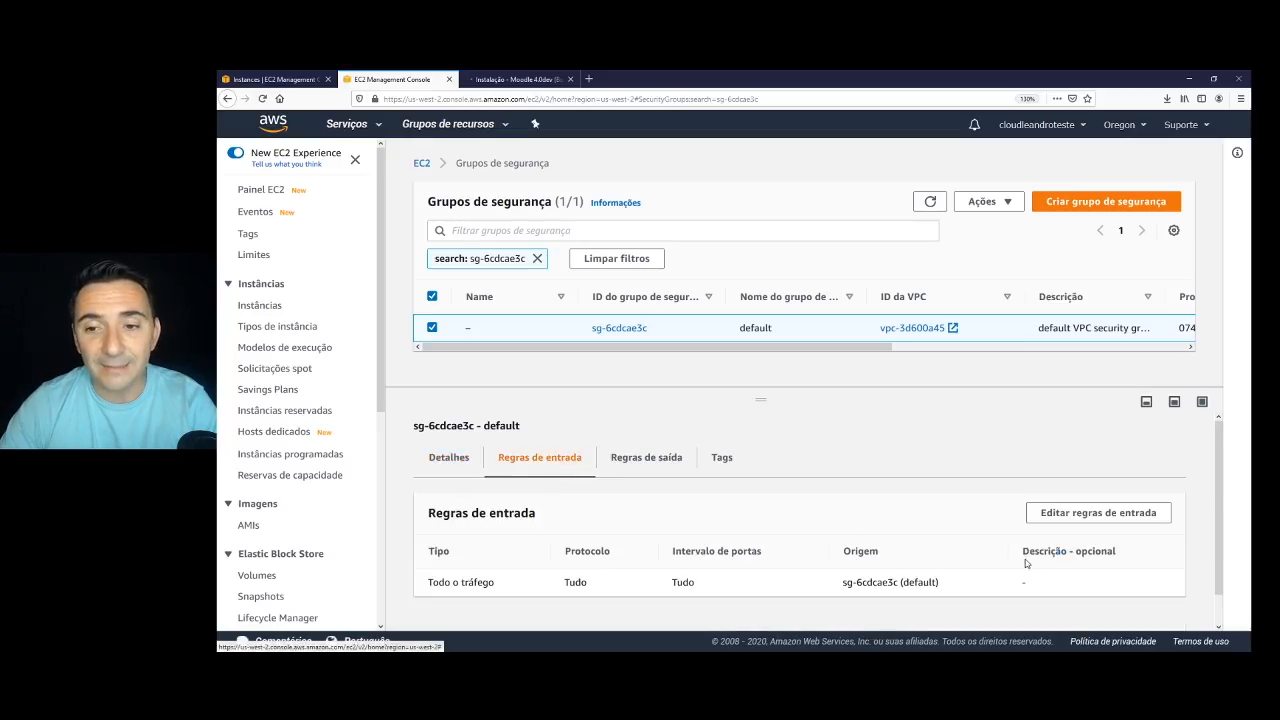
pyautogui.click(1087, 519)
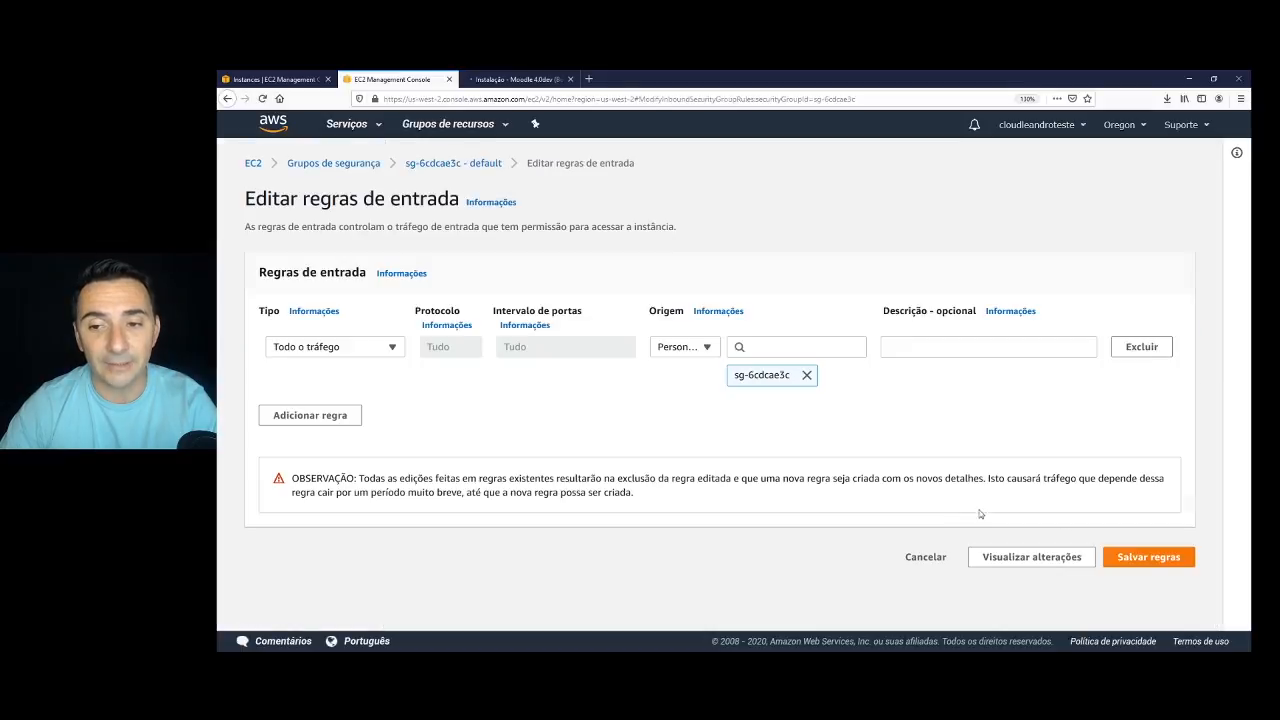
pyautogui.click(322, 424)
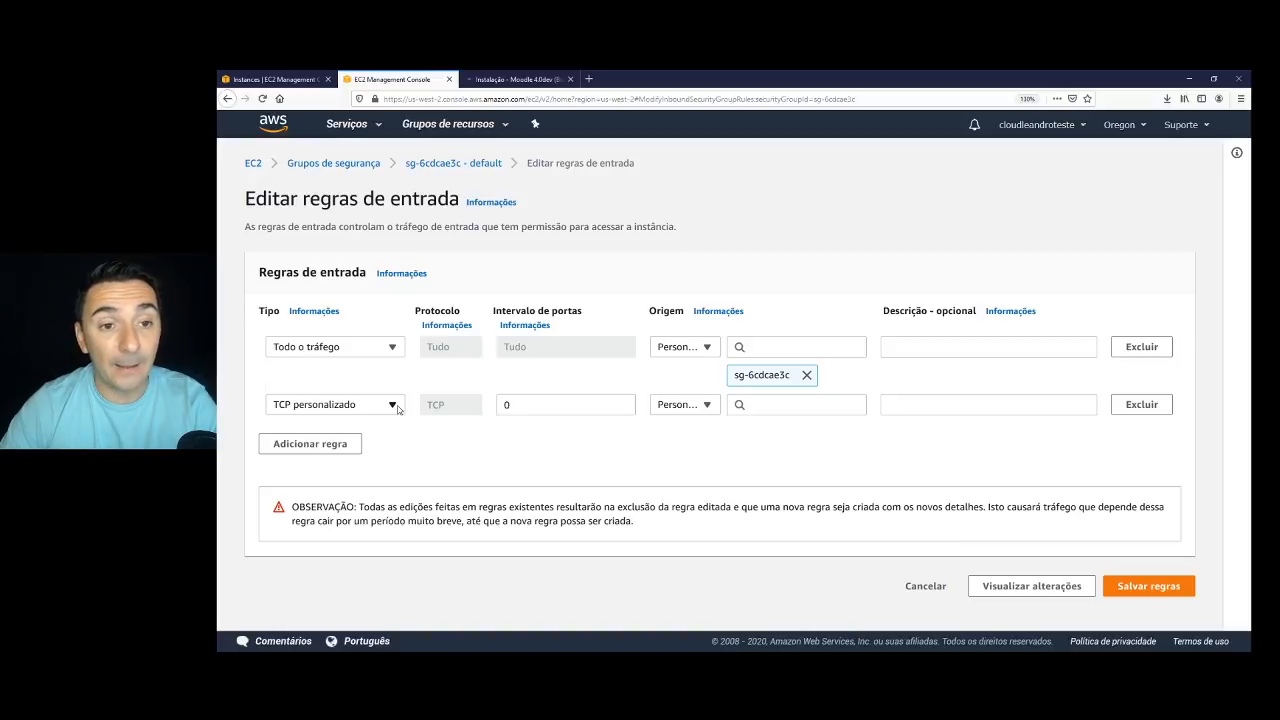
# Make the new rule MYSQL/Aurora on port 3306 from source SGEAD and save the rules.
pyautogui.click(392, 404)
pyautogui.scroll(-3, 380, 357)
pyautogui.scroll(-3, 340, 350)
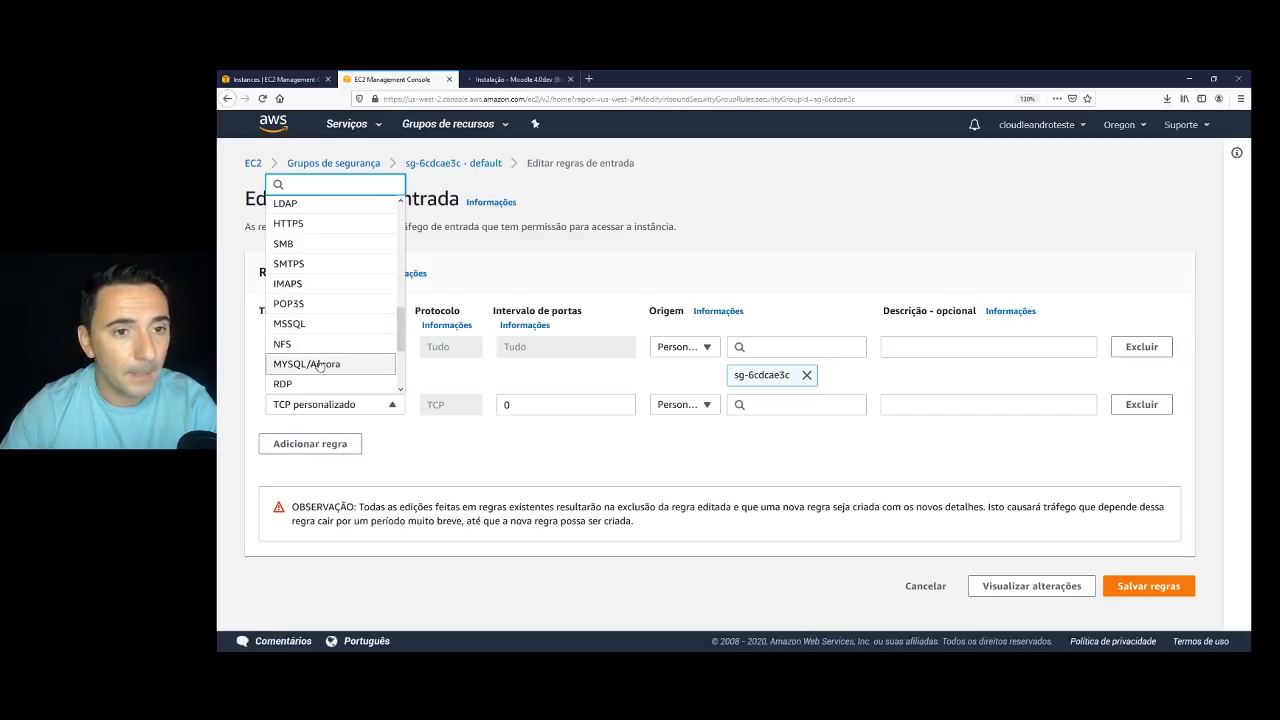
pyautogui.click(320, 365)
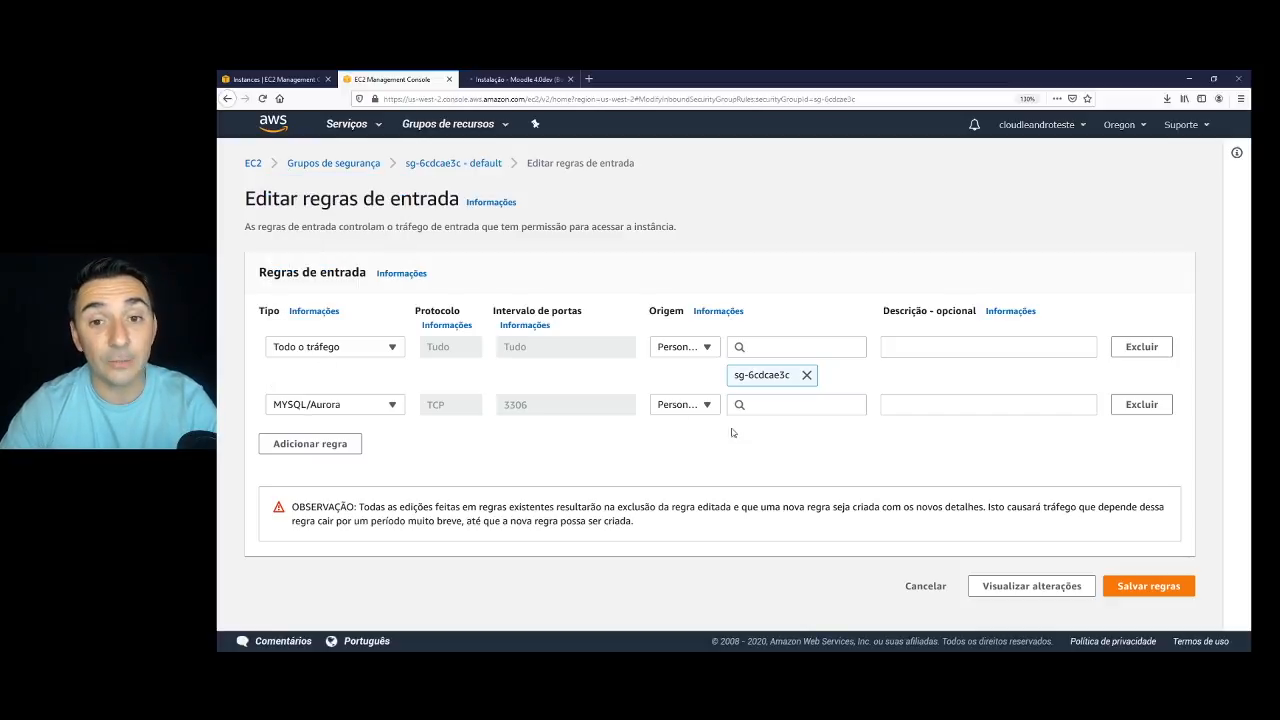
pyautogui.click(772, 405)
pyautogui.write('sg')
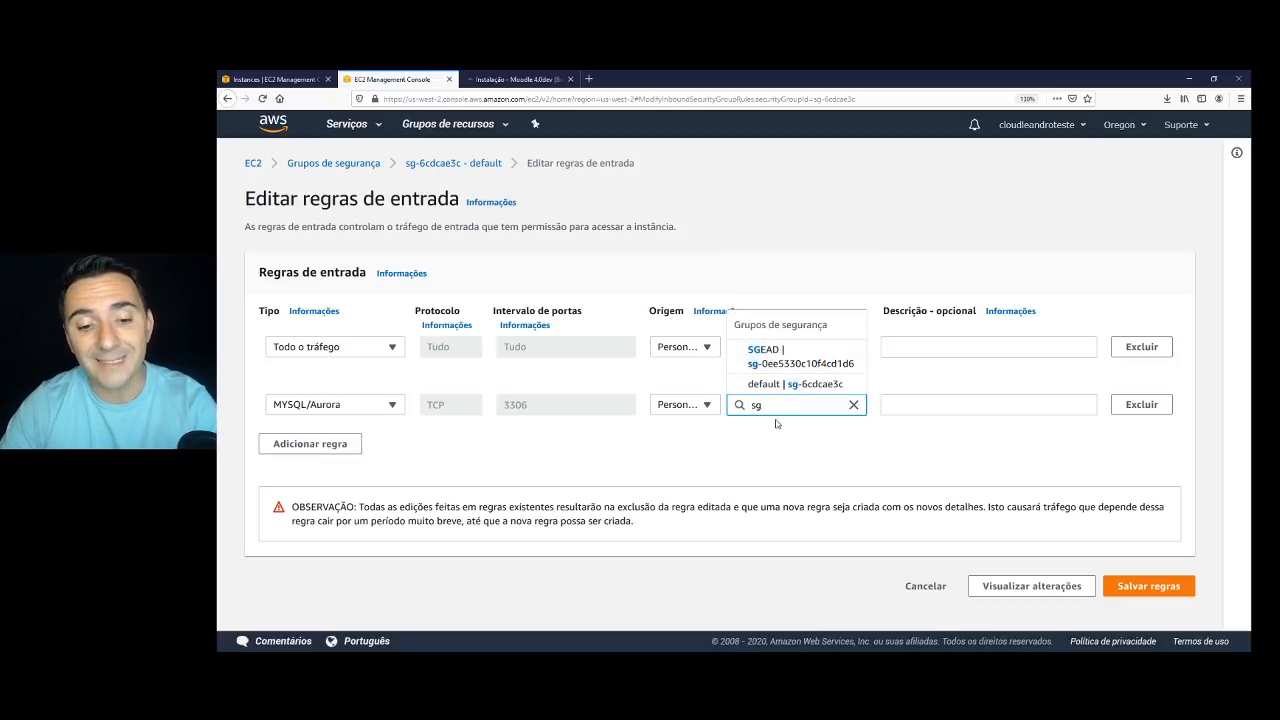
pyautogui.write('e')
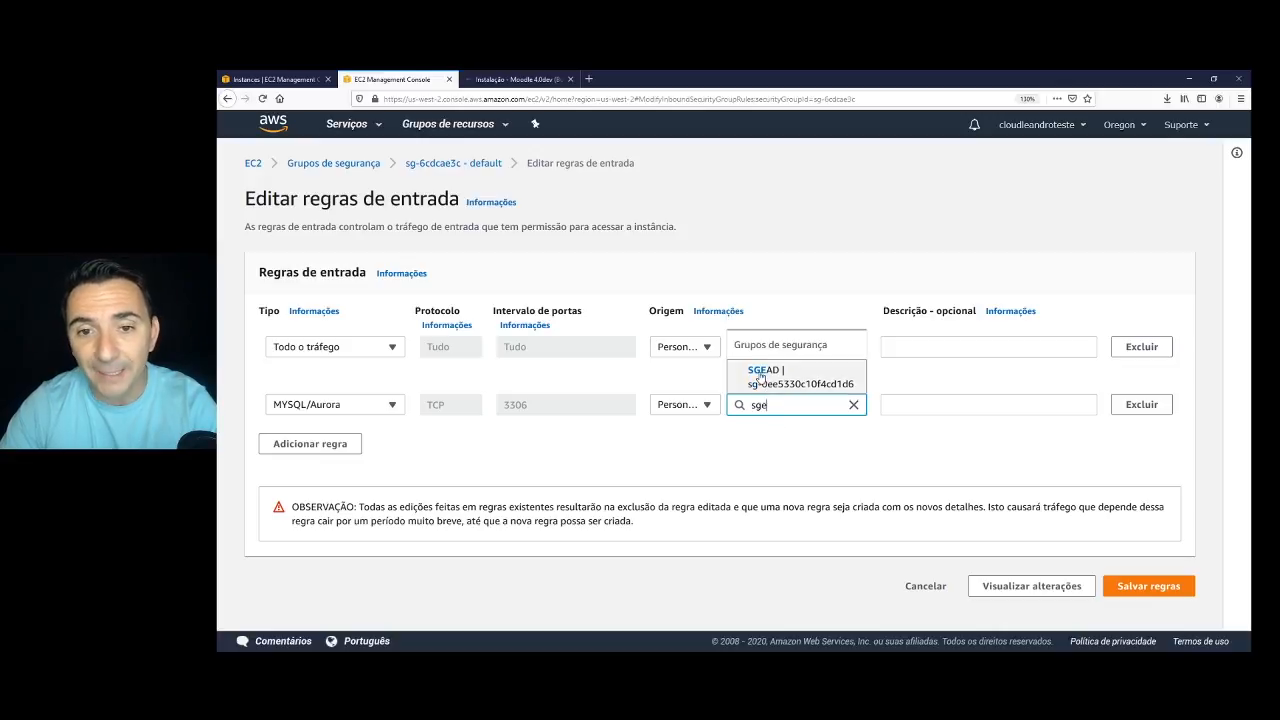
pyautogui.click(766, 372)
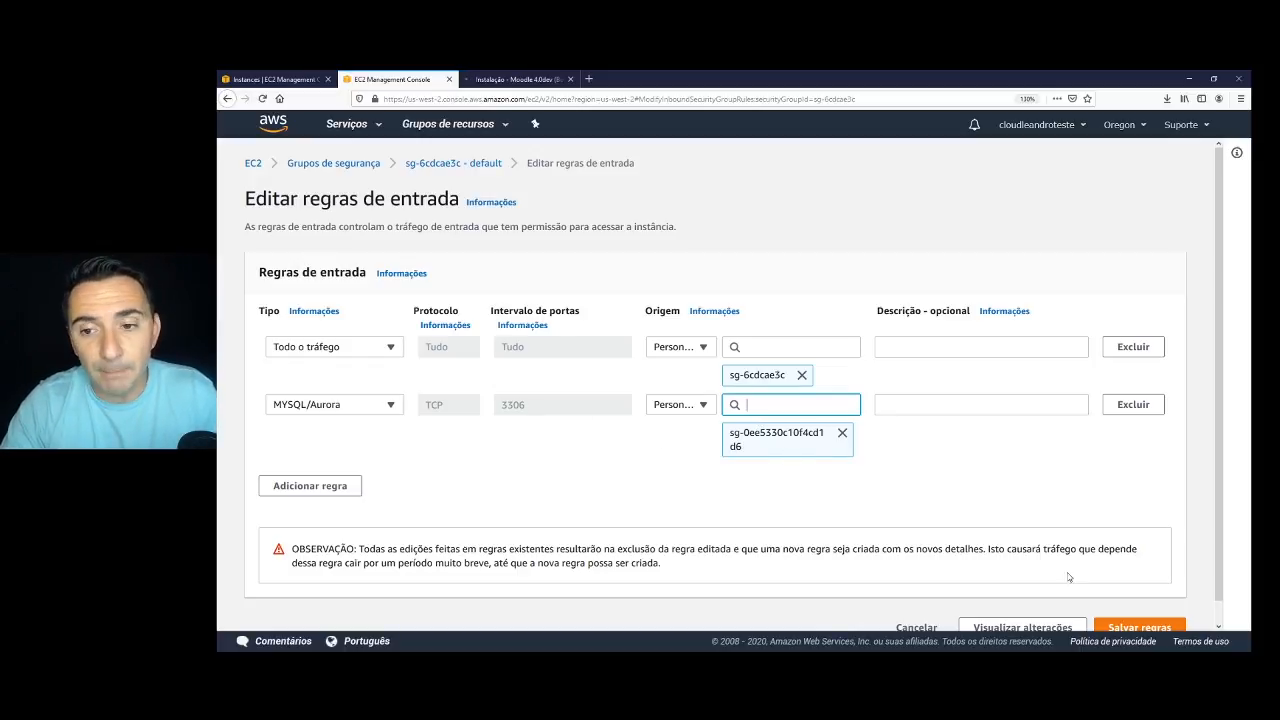
pyautogui.scroll(-1, 1130, 622)
pyautogui.click(1127, 612)
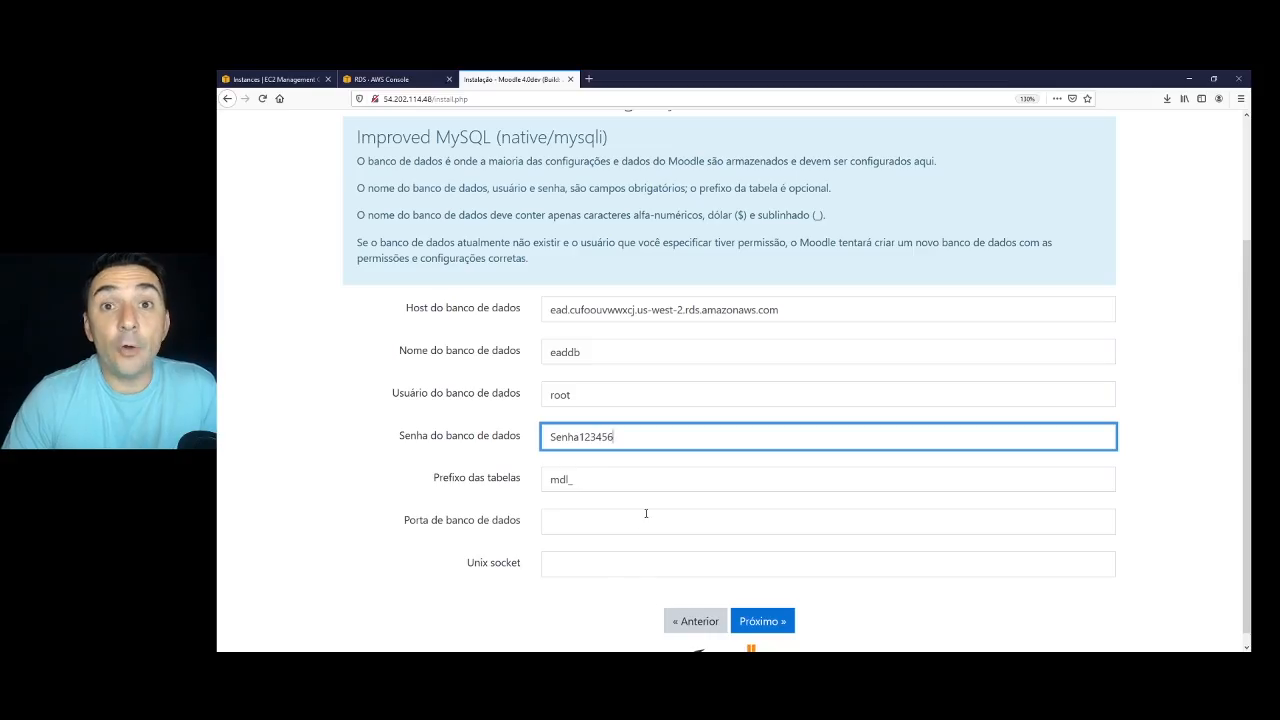
# Resubmit the database settings and advance to the config.php step, which couldn't save the file.
pyautogui.click(768, 625)
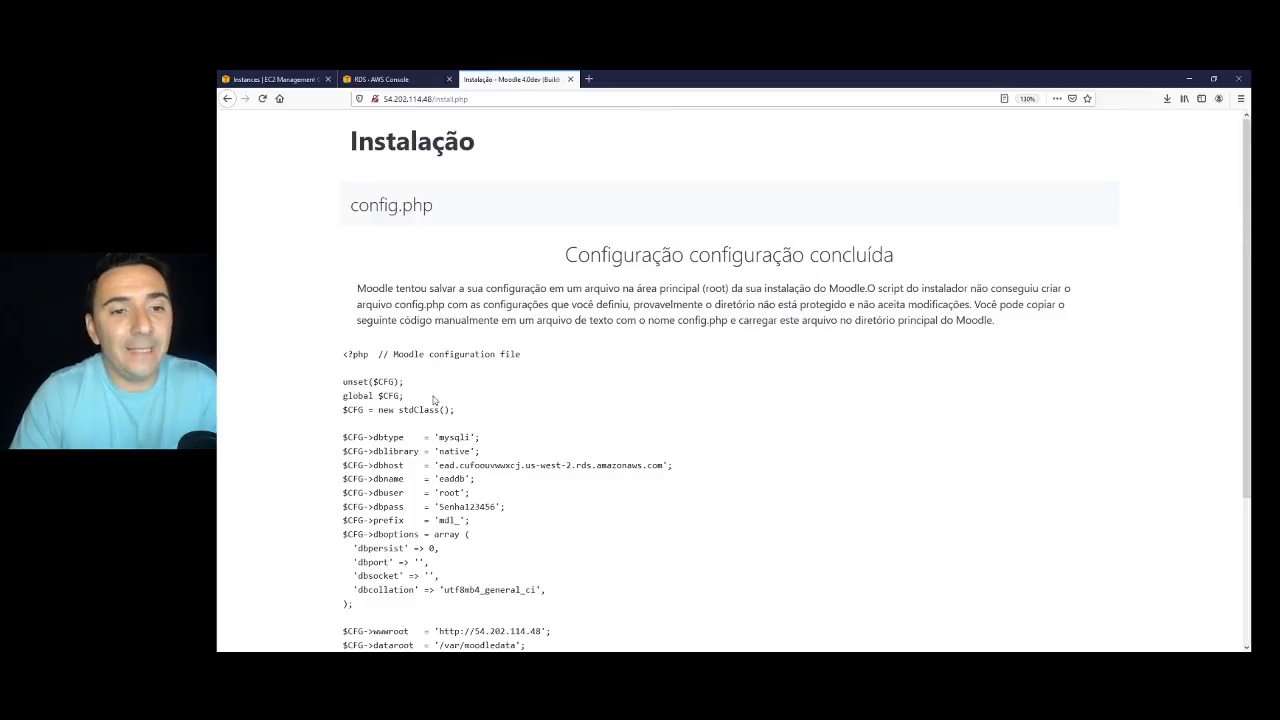
pyautogui.scroll(-1, 428, 409)
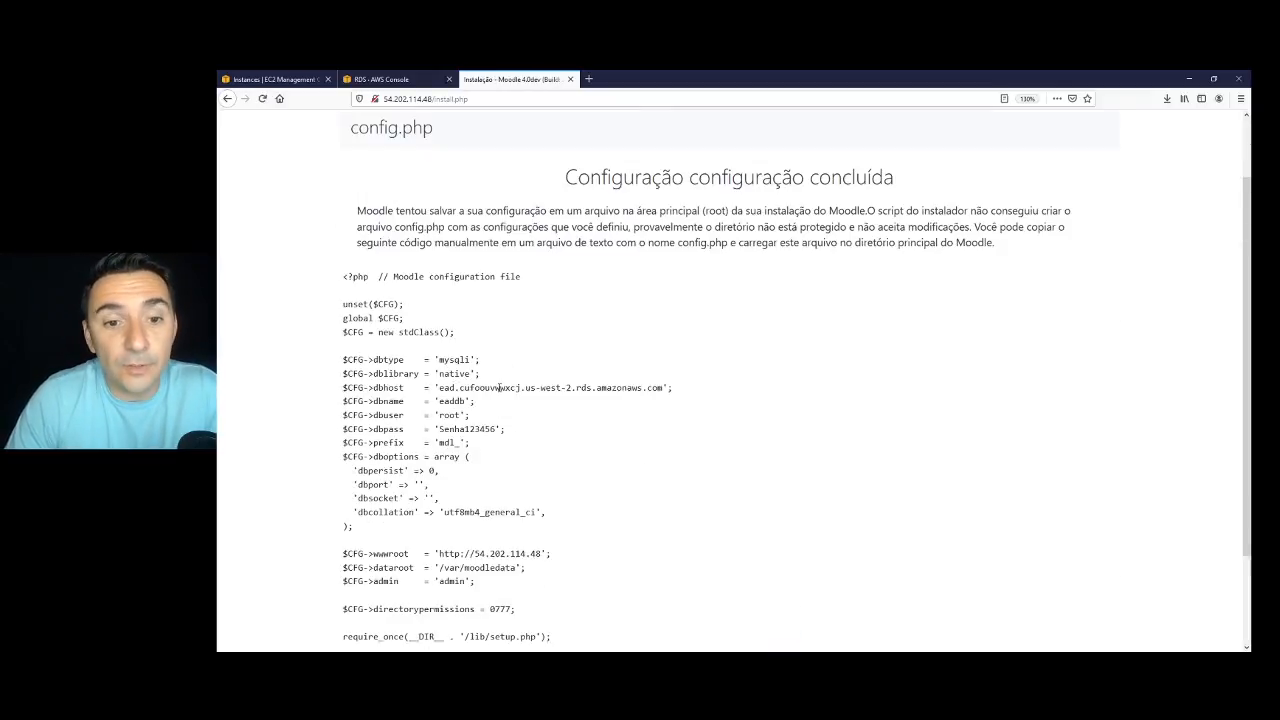
pyautogui.scroll(-2, 499, 387)
pyautogui.click(763, 595)
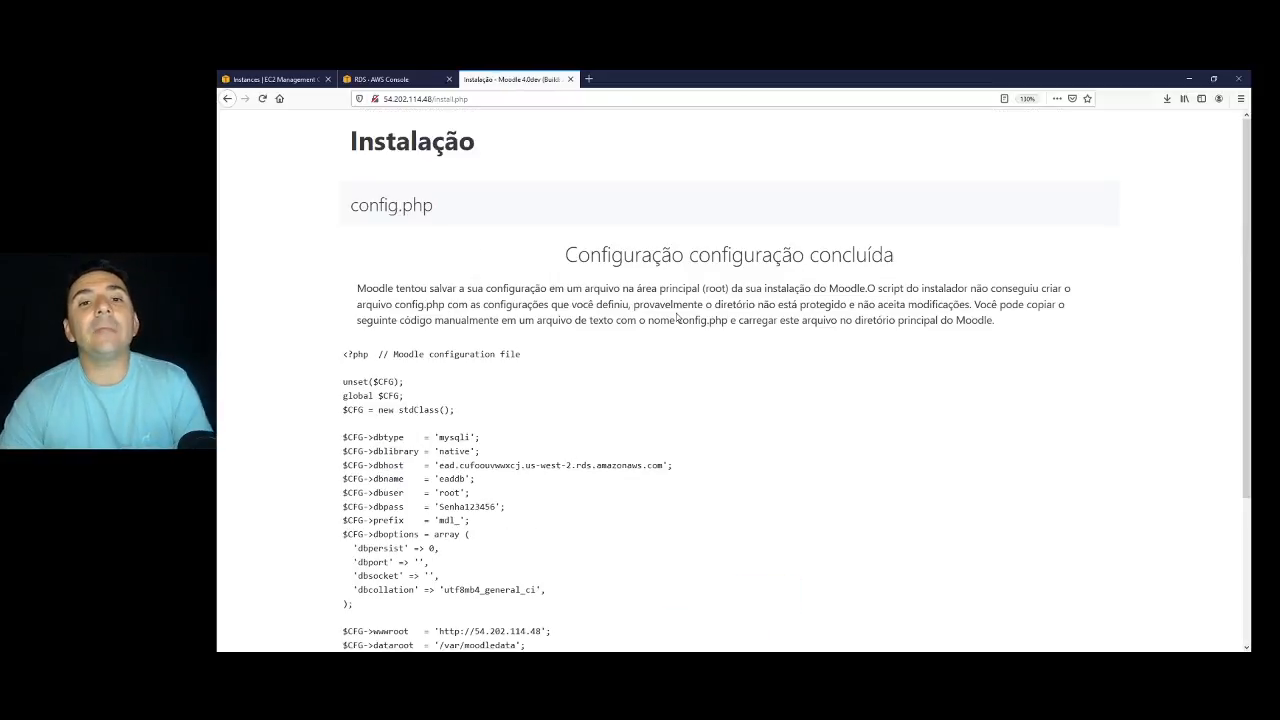
pyautogui.scroll(-1, 648, 358)
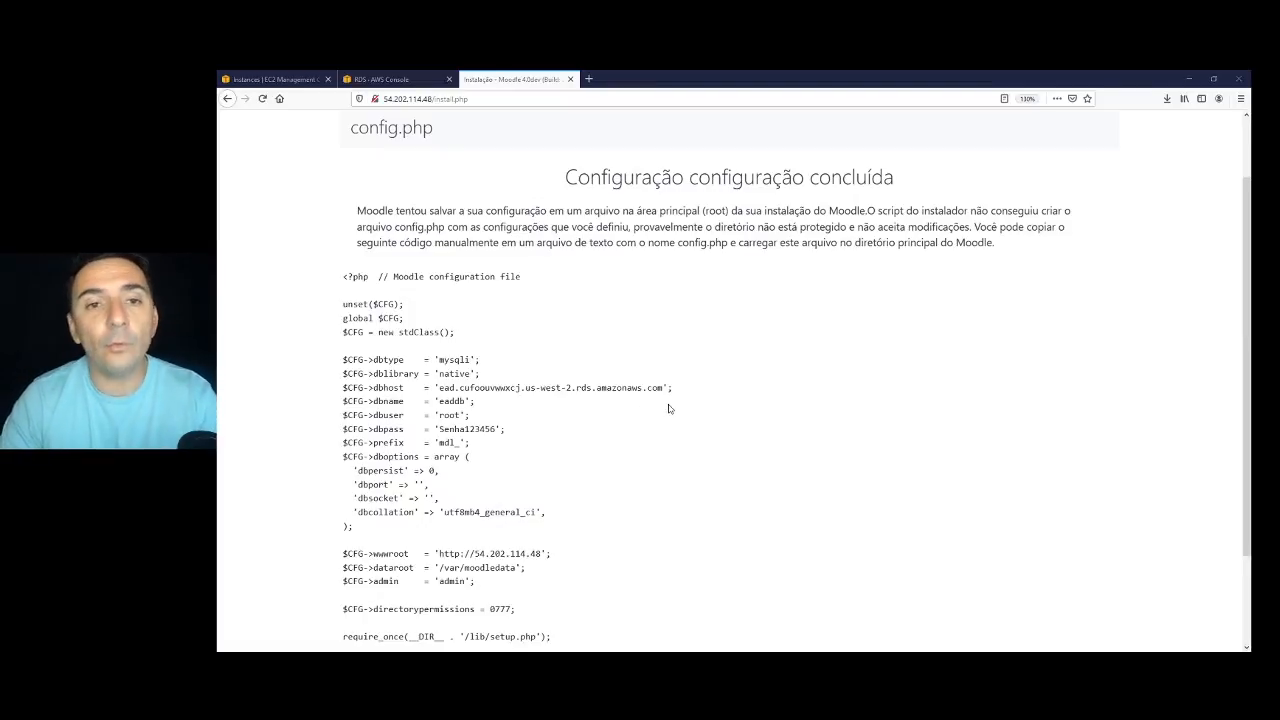
pyautogui.hotkey('alt', 'Tab')
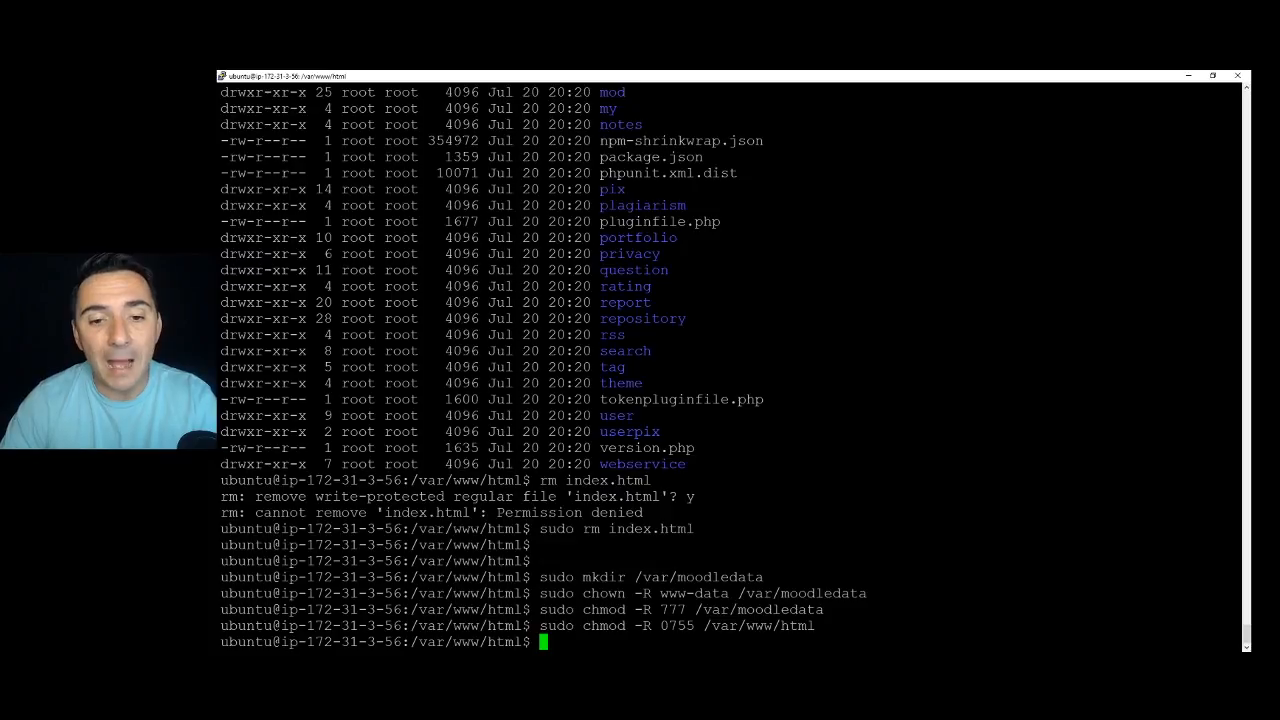
# Run sudo chown -R www-data /var/www/html/ to give the web server ownership.
pyautogui.moveTo(540, 593); pyautogui.dragTo(736, 593)
pyautogui.hotkey('ctrl', 'c')
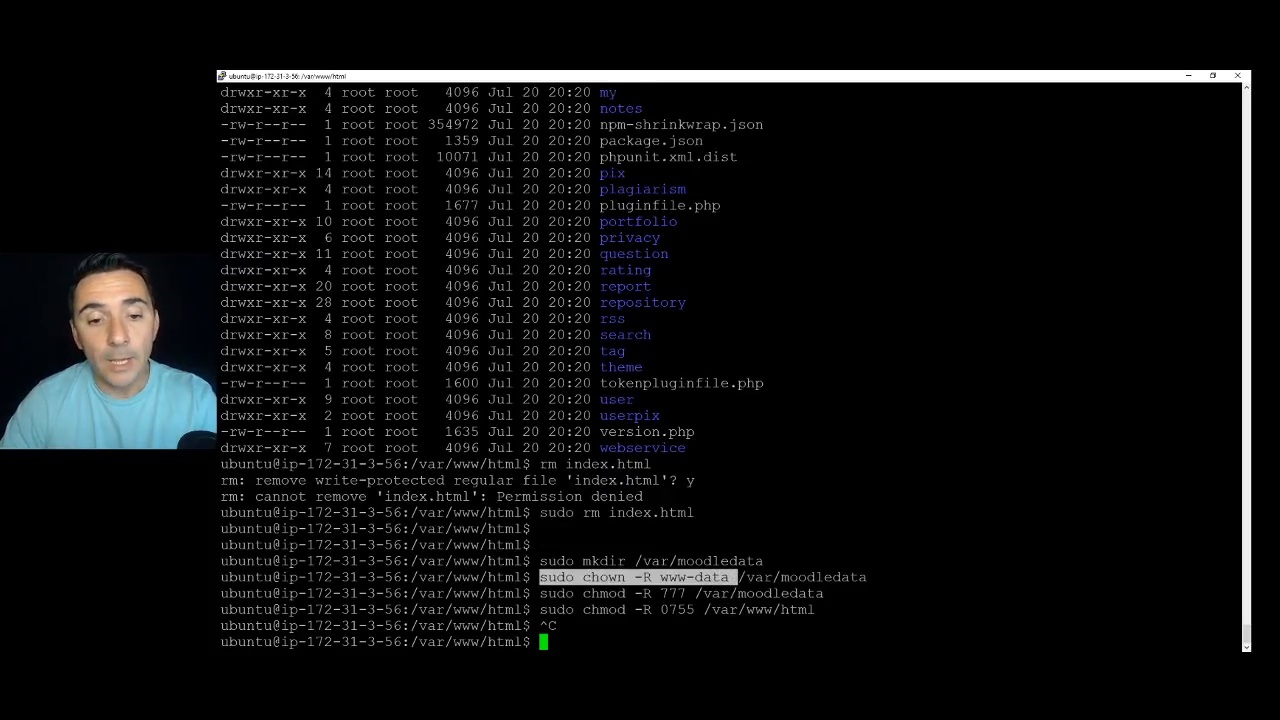
pyautogui.press('shift+Insert')
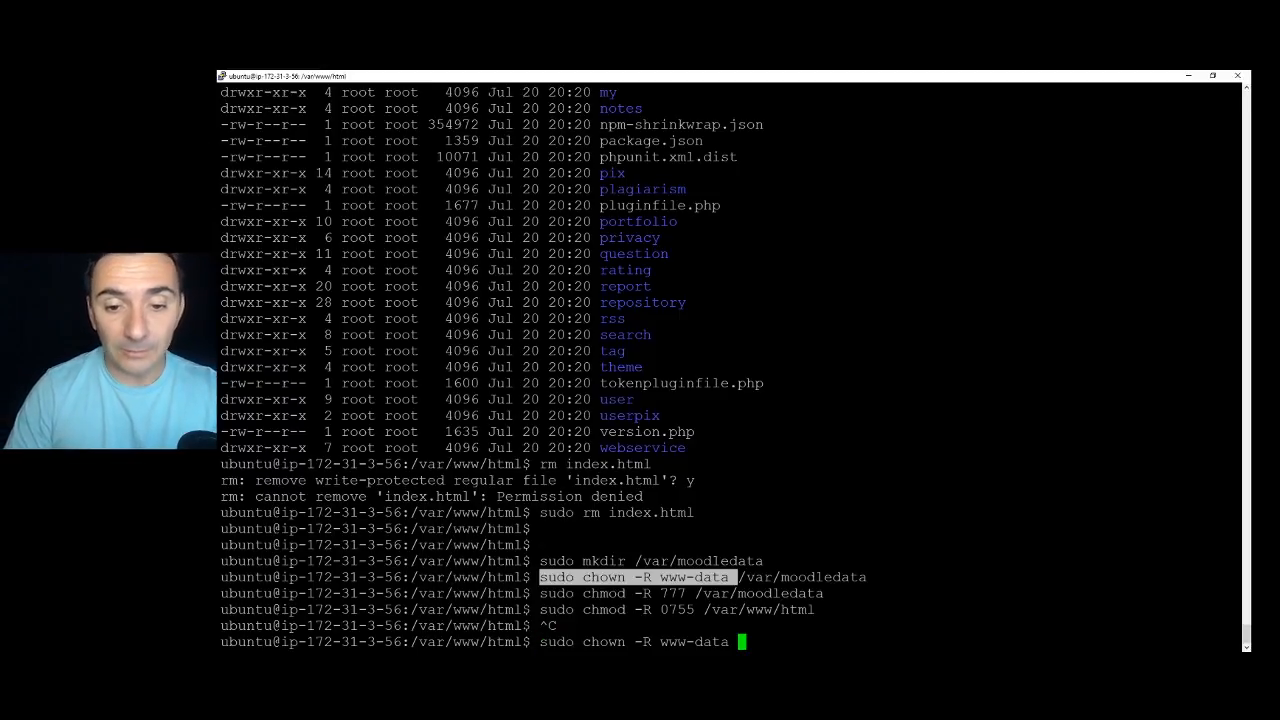
pyautogui.write('/var/')
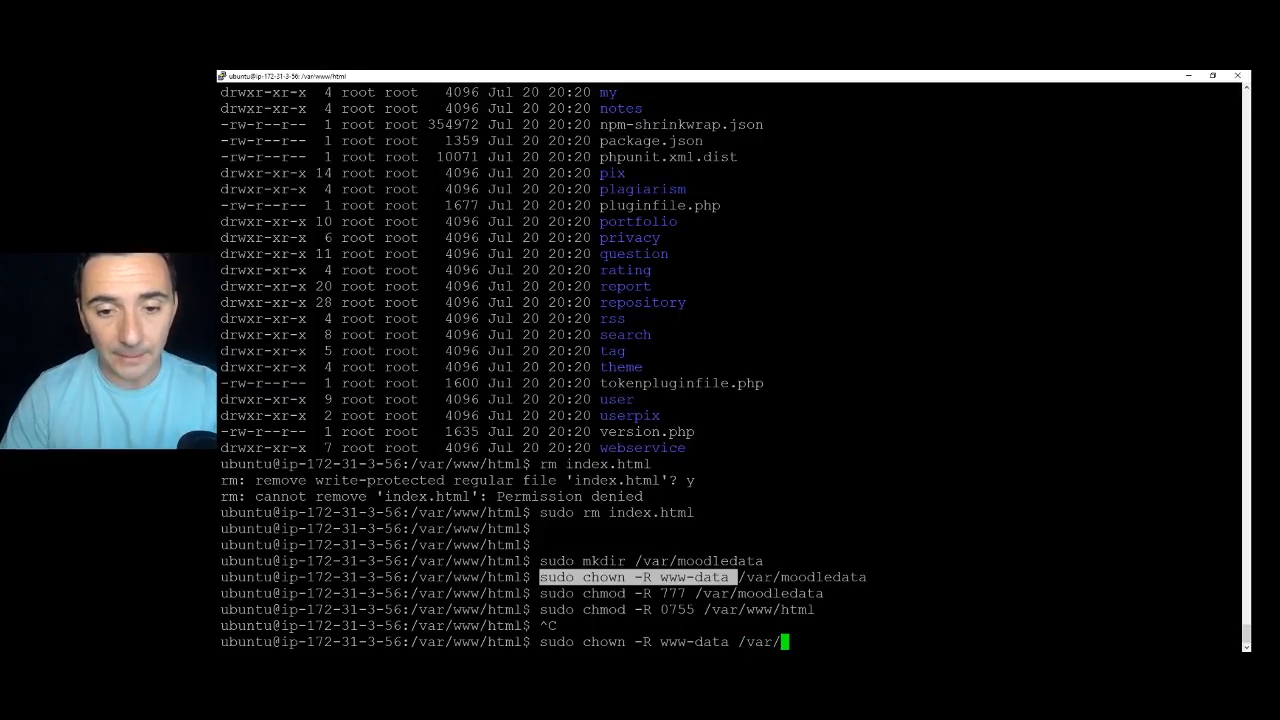
pyautogui.write('www/')
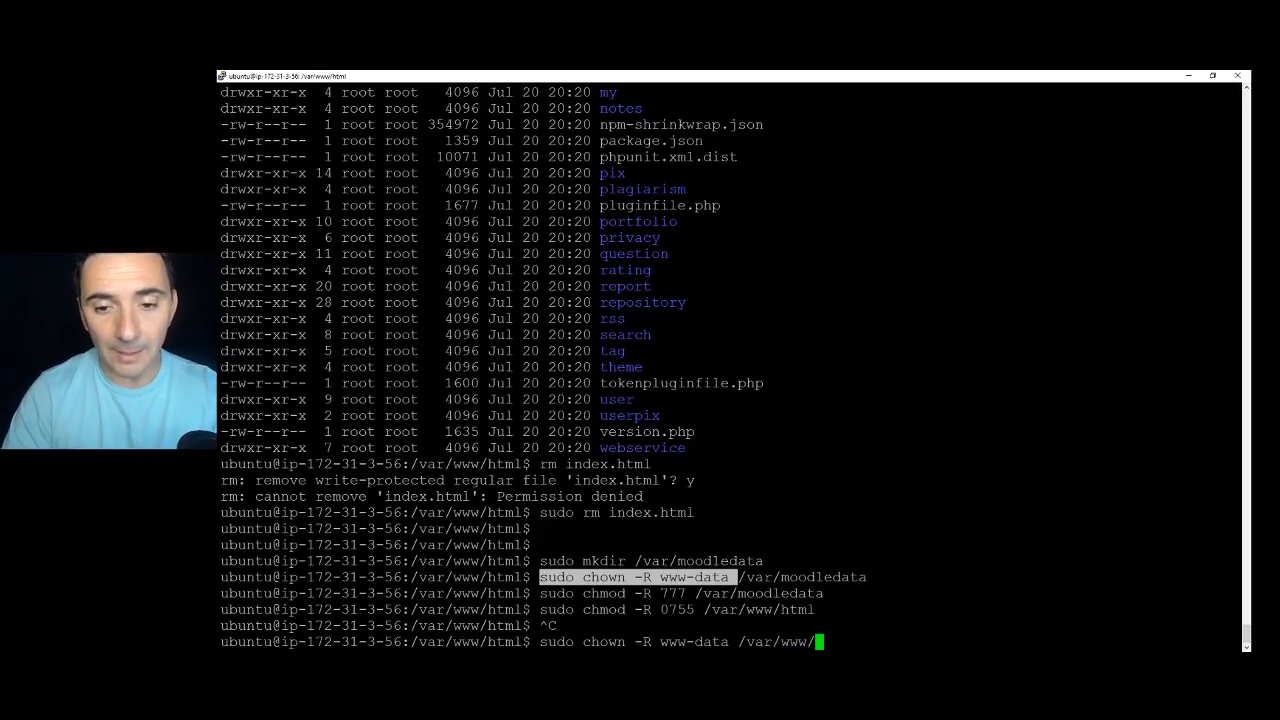
pyautogui.write('html/')
pyautogui.press('Return')
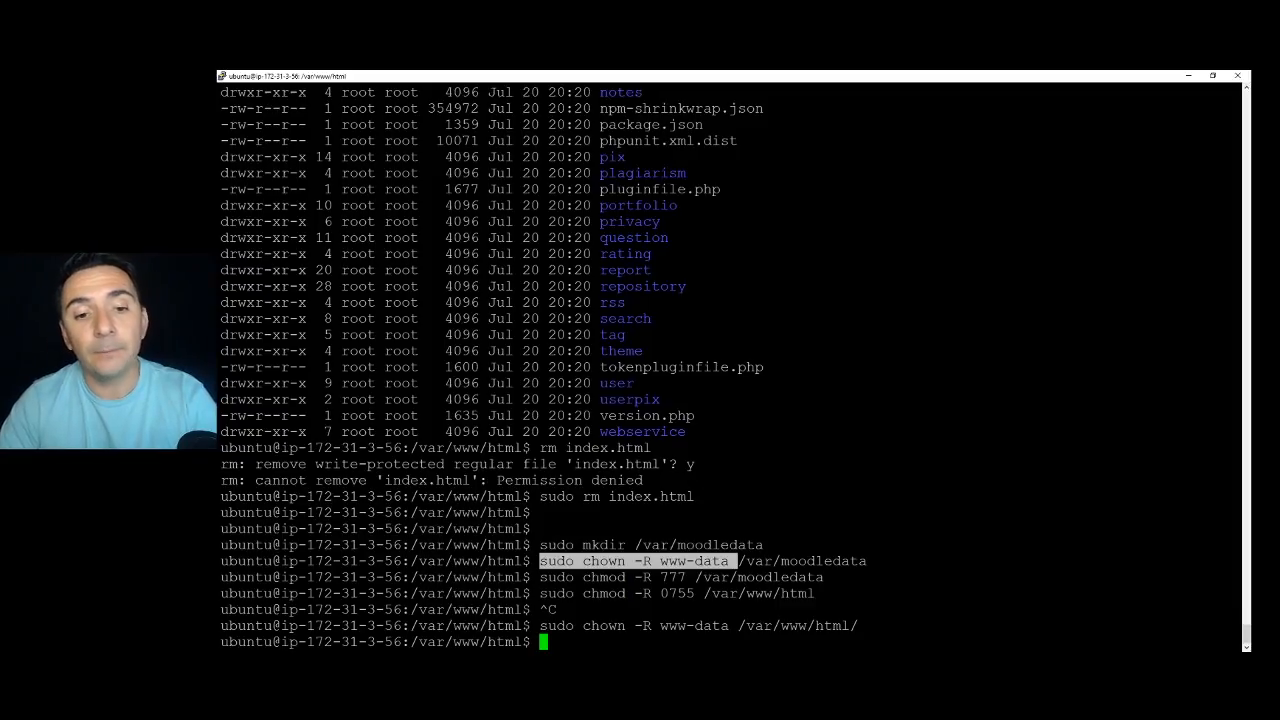
pyautogui.hotkey('alt', 'Tab')
pyautogui.scroll(-3, 671, 397)
# Accept the copyright notice and review the Moodle 4.0dev server checks, all OK except an HTTPS warning.
pyautogui.click(765, 593)
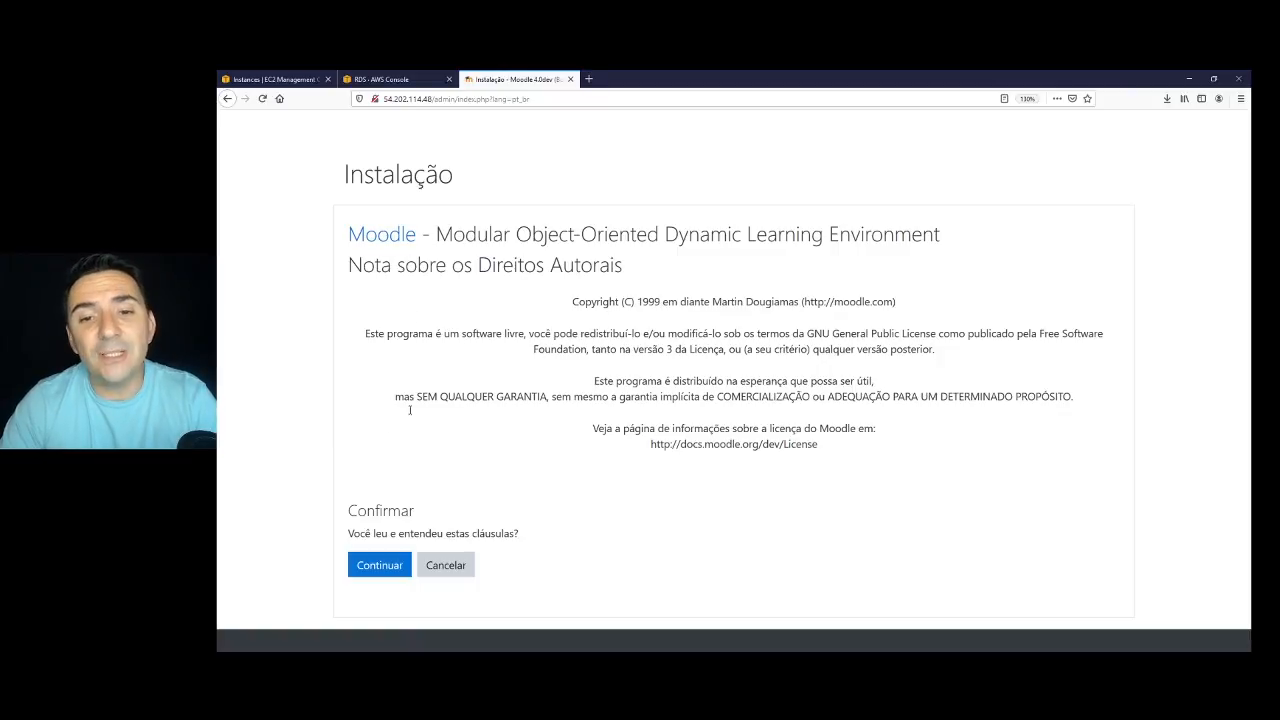
pyautogui.click(382, 573)
pyautogui.scroll(-5, 776, 447)
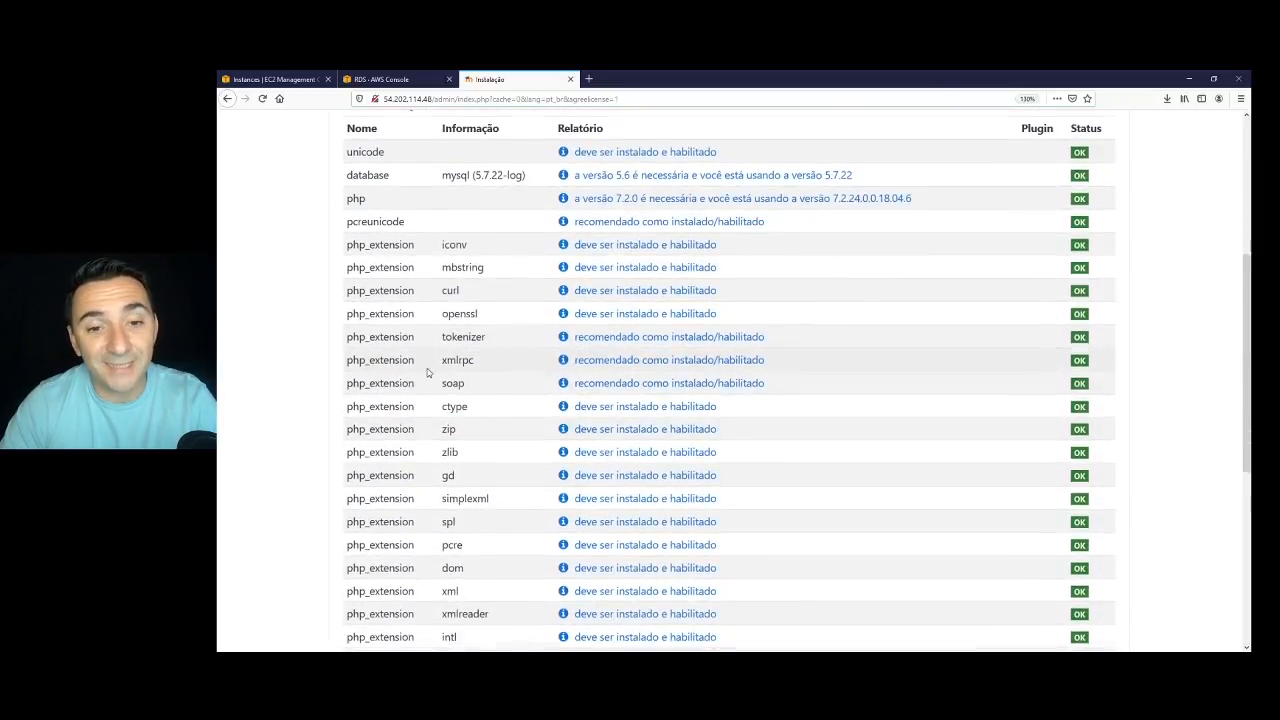
pyautogui.scroll(-3, 429, 369)
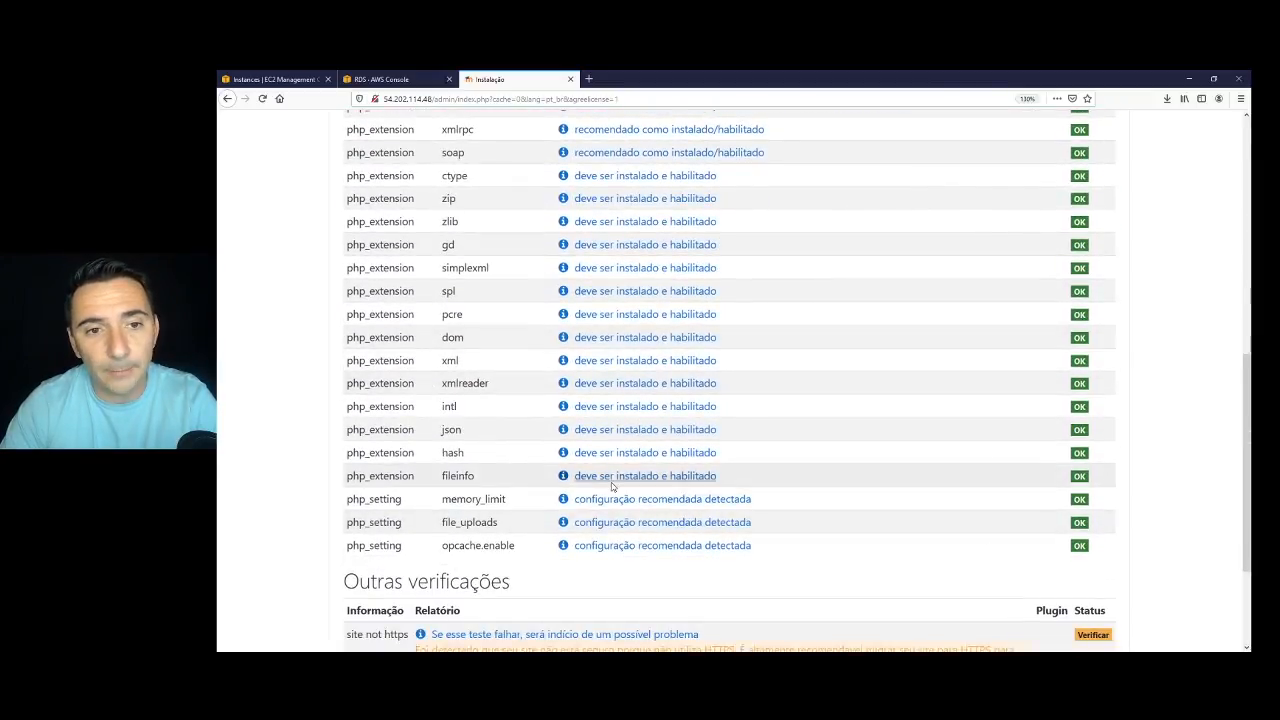
pyautogui.scroll(2, 621, 482)
pyautogui.scroll(1, 646, 476)
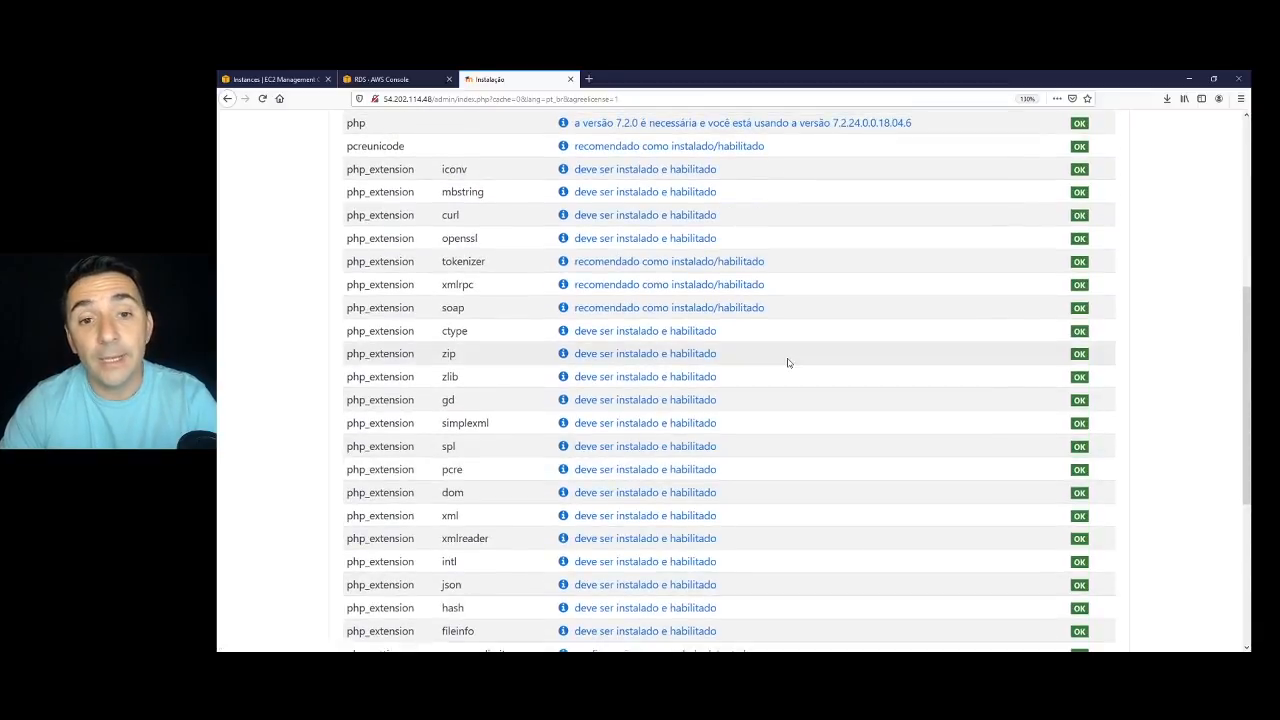
pyautogui.scroll(4, 789, 360)
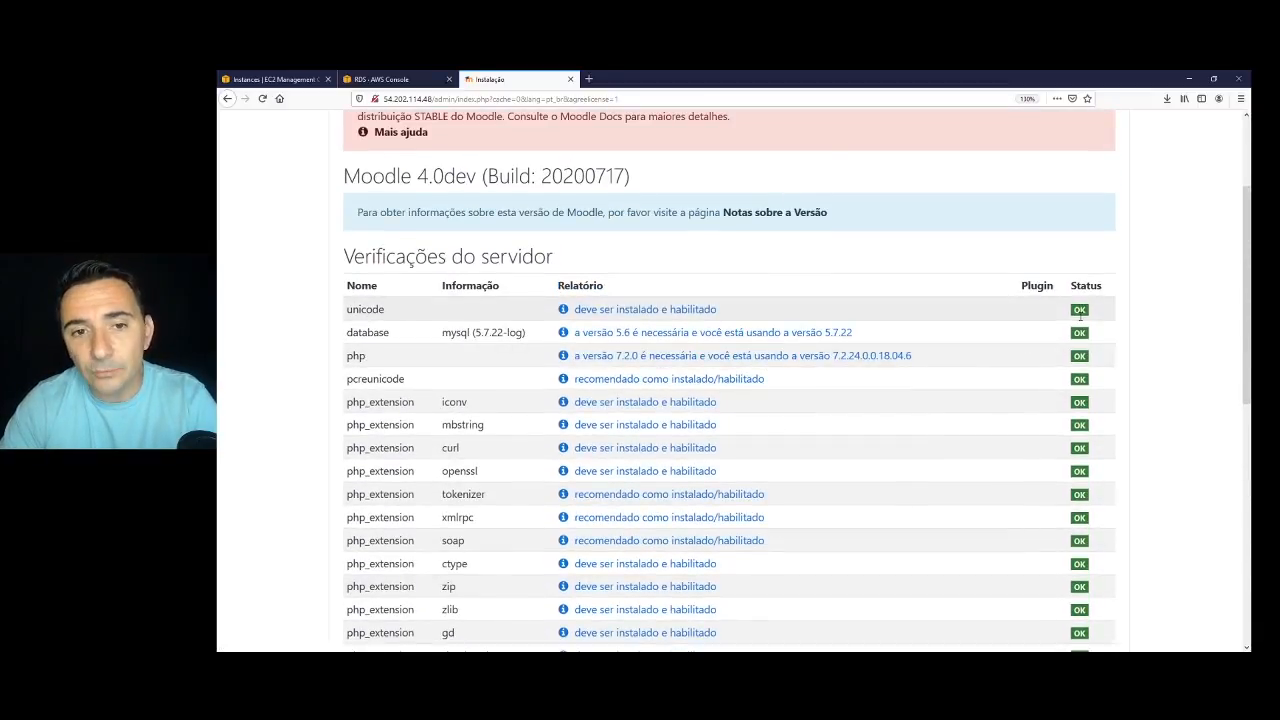
pyautogui.scroll(-8, 1081, 312)
pyautogui.scroll(-1, 1081, 380)
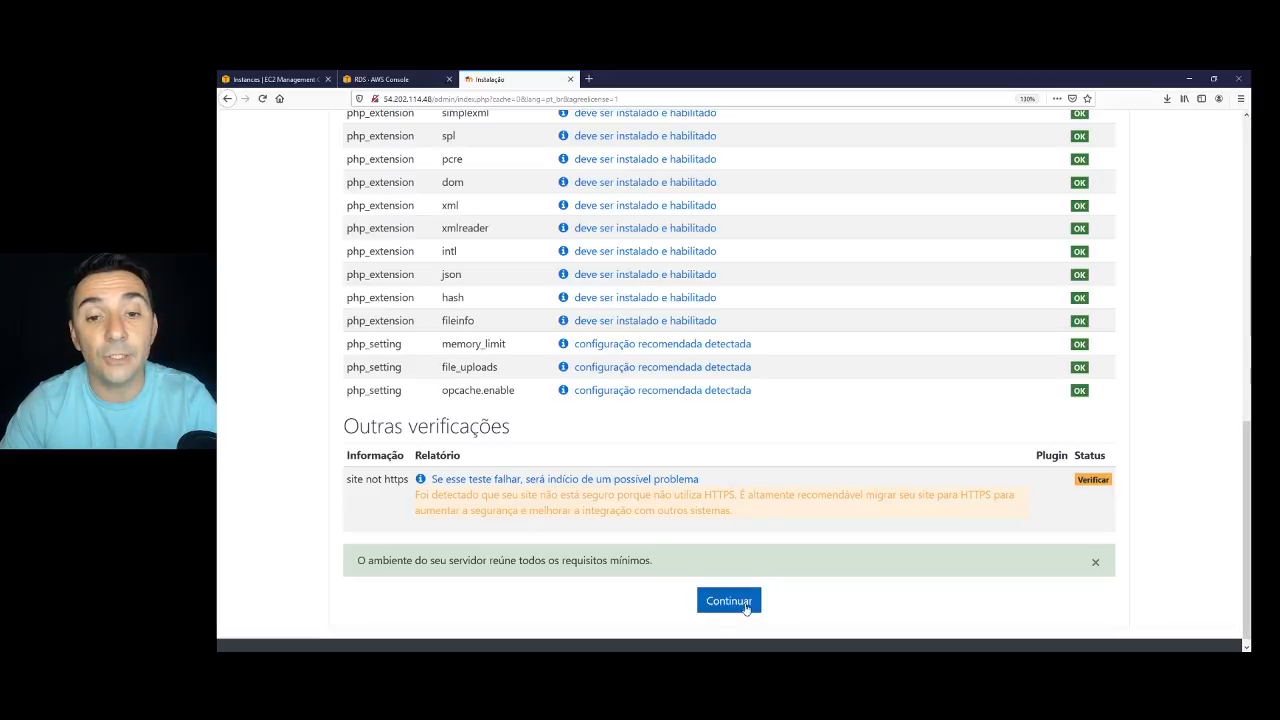
# Run the plugin installation and scroll to the end, down to logstore_standard reporting Sucesso.
pyautogui.click(731, 602)
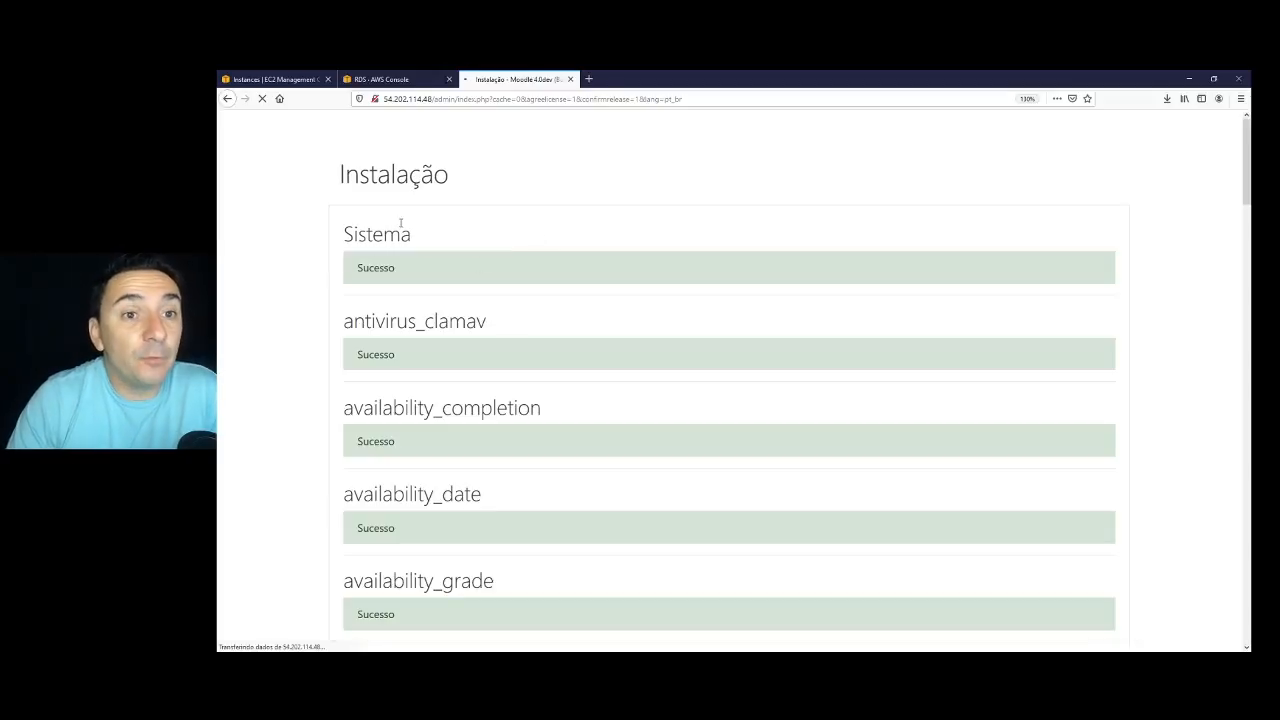
pyautogui.scroll(-5, 410, 280)
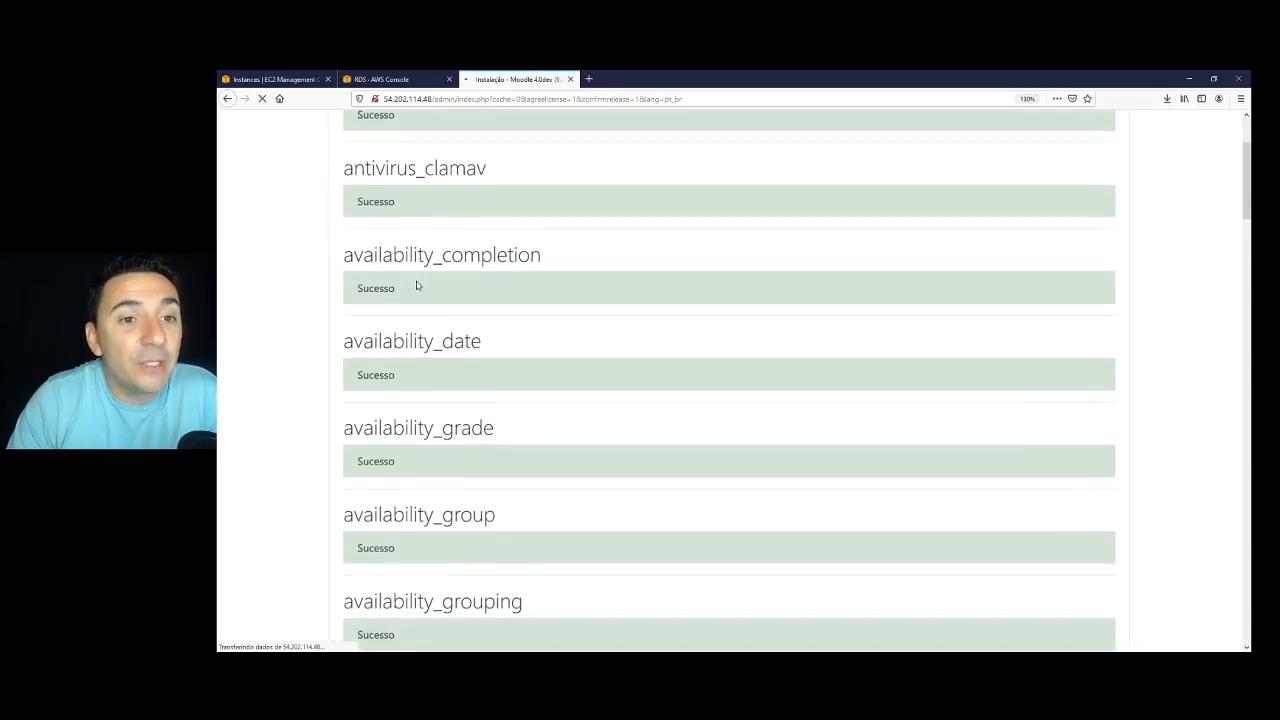
pyautogui.scroll(-10, 406, 293)
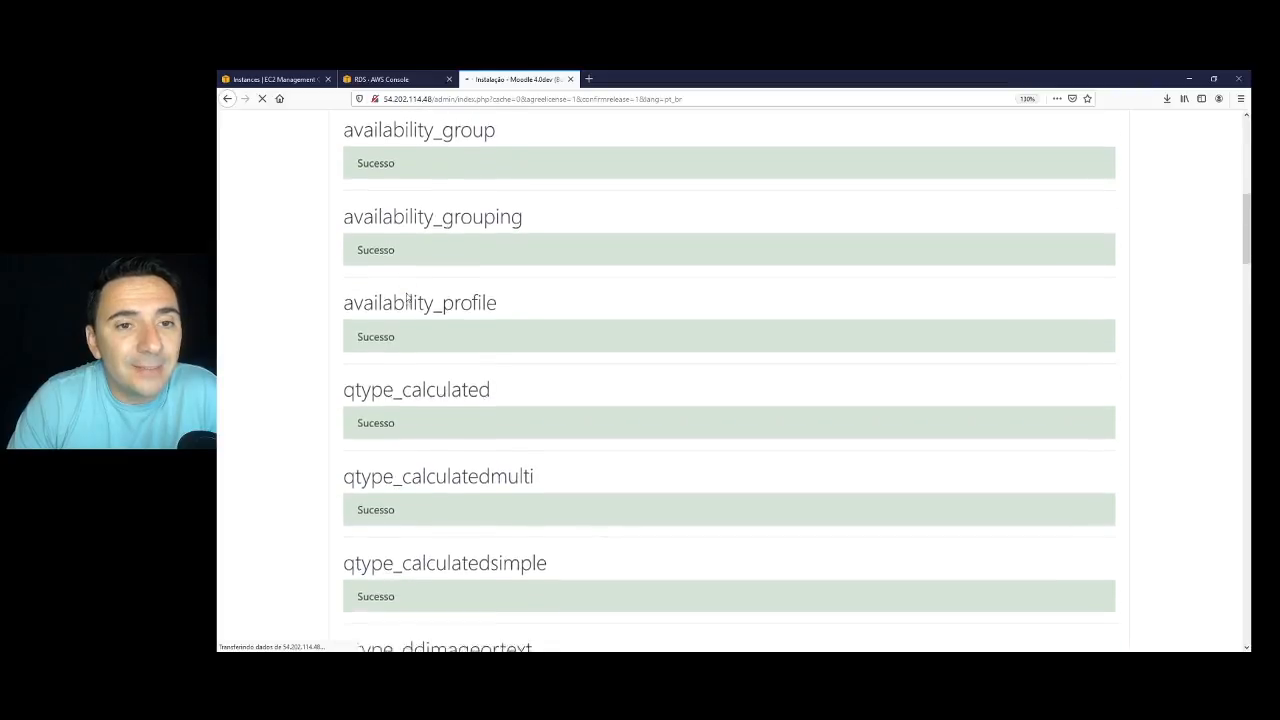
pyautogui.scroll(-20, 406, 293)
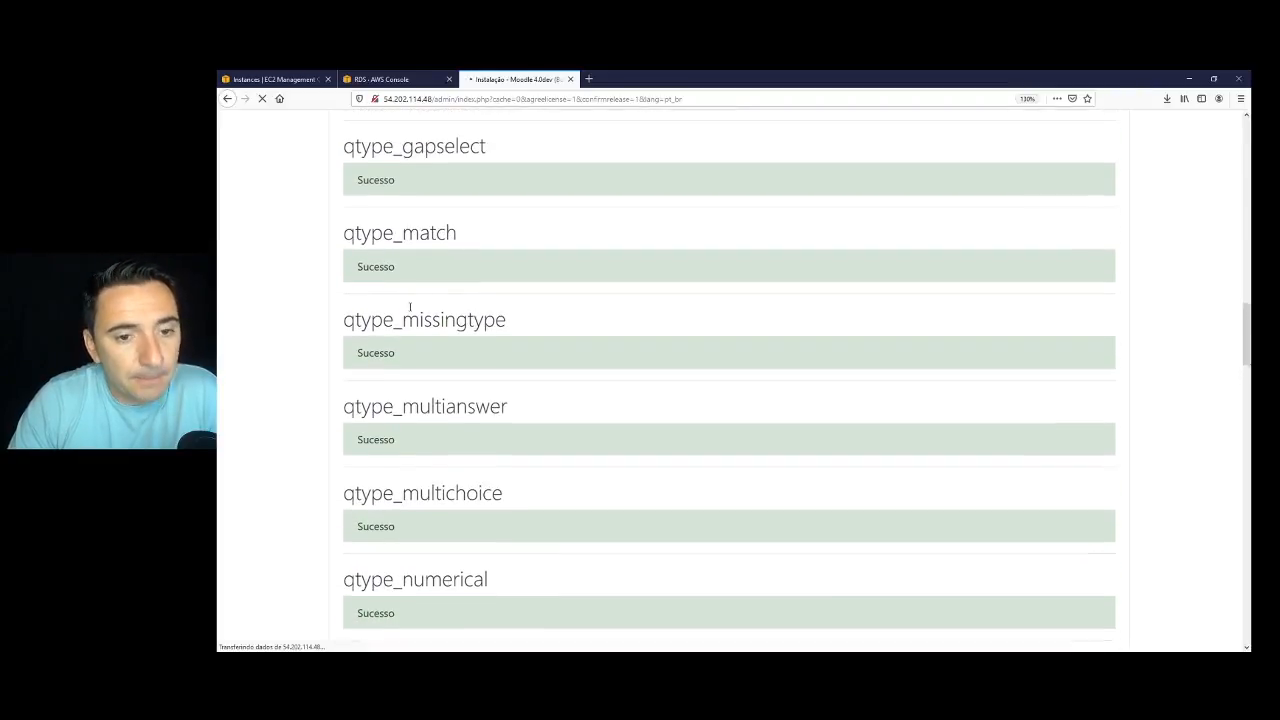
pyautogui.scroll(-10, 410, 325)
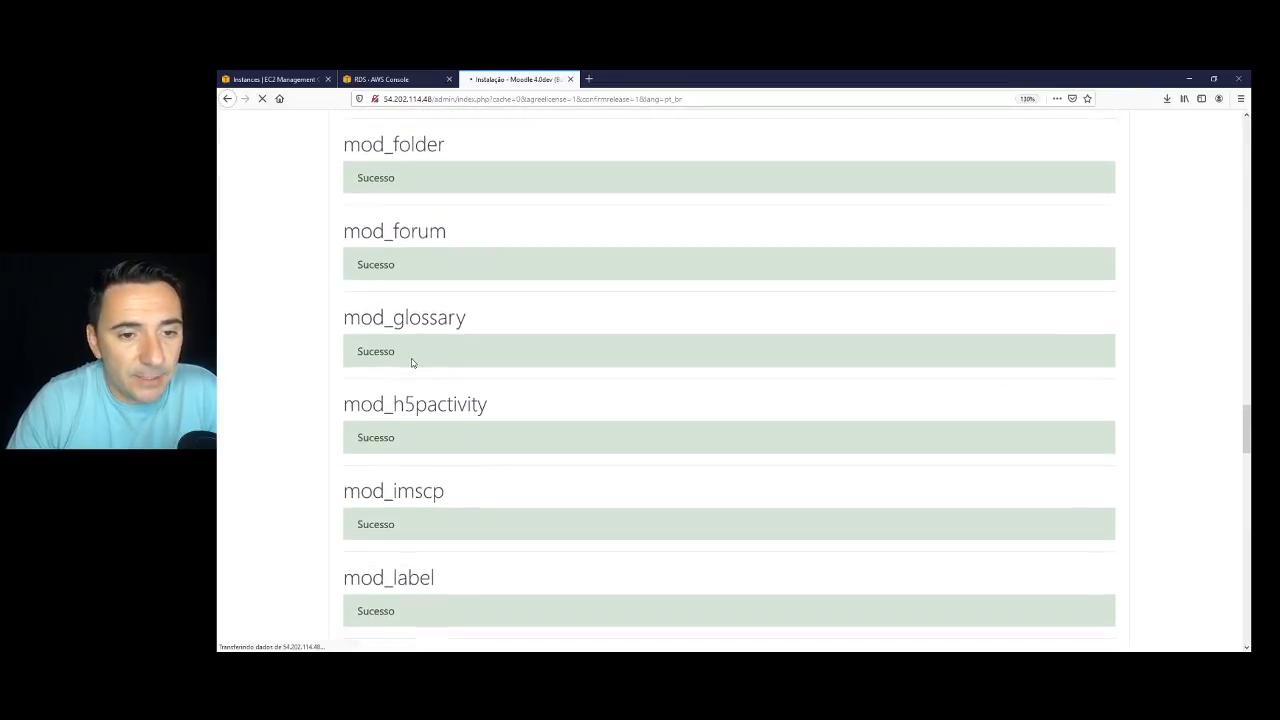
pyautogui.scroll(-3, 414, 363)
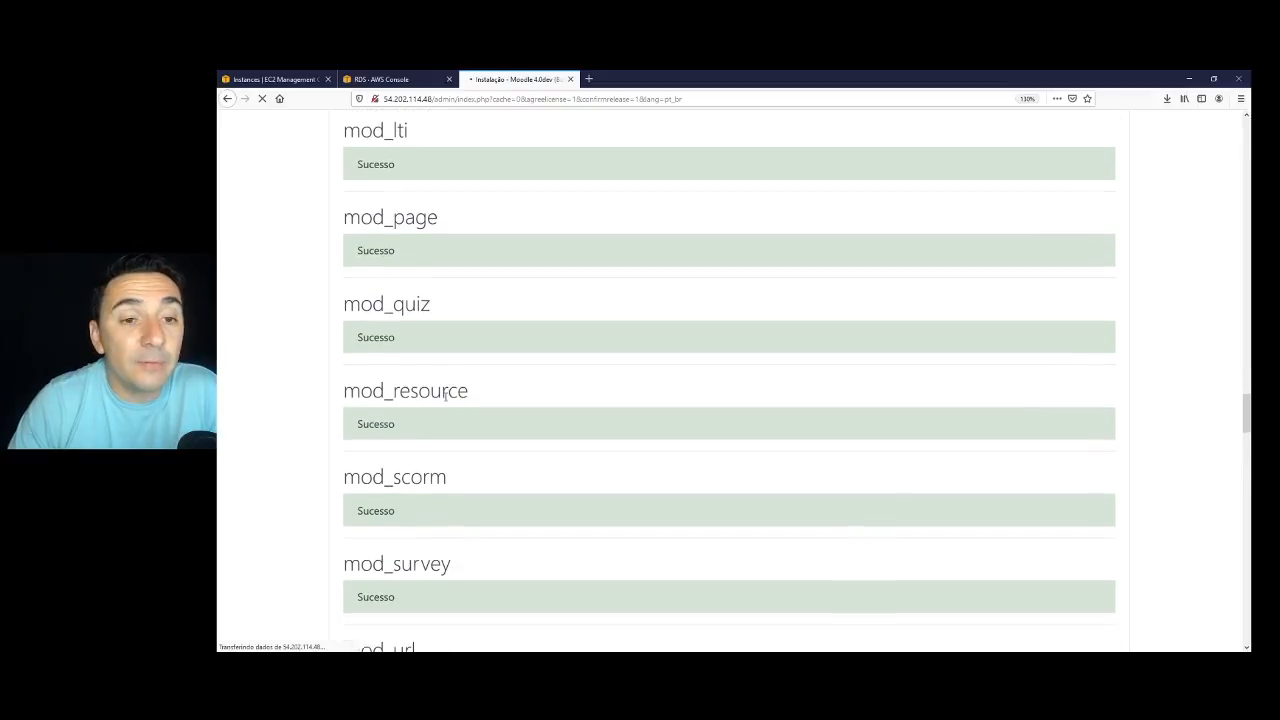
pyautogui.scroll(-10, 466, 407)
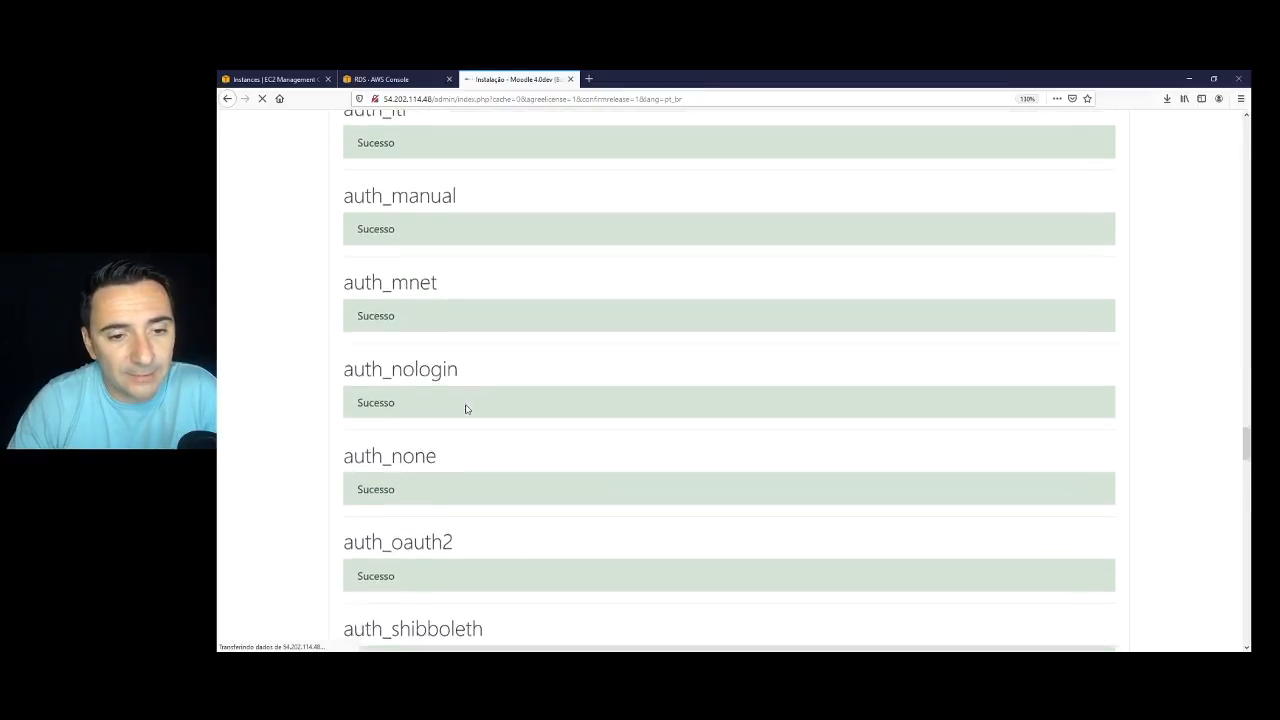
pyautogui.scroll(-4, 466, 409)
pyautogui.moveTo(1247, 444); pyautogui.dragTo(1246, 630)
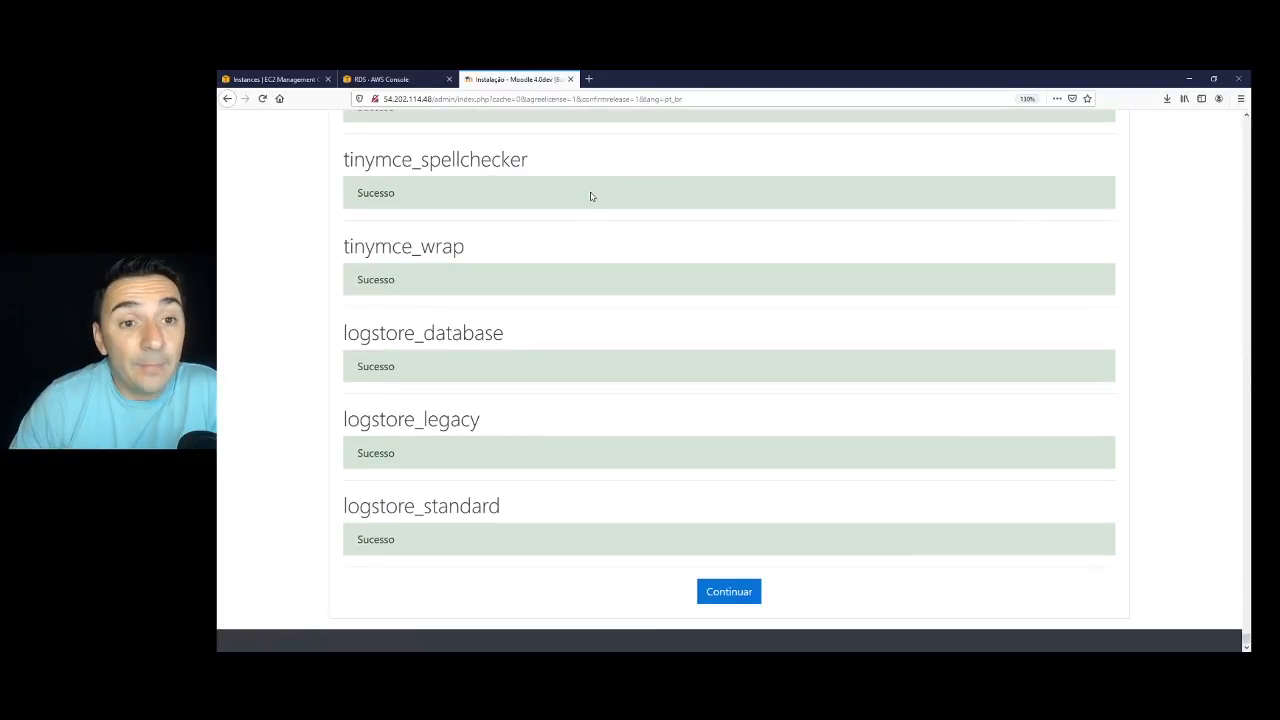
# Enter the admin's e-mail address and a new password, then save the admin profile.
pyautogui.click(735, 598)
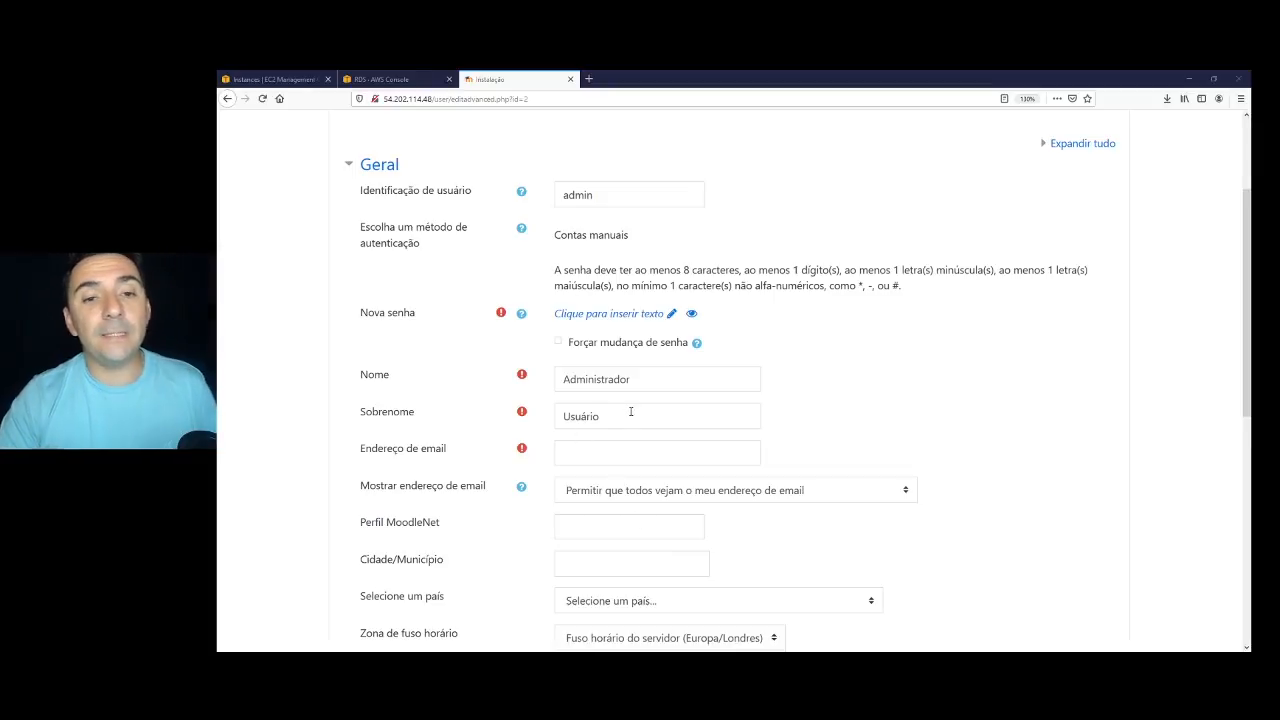
pyautogui.click(585, 193)
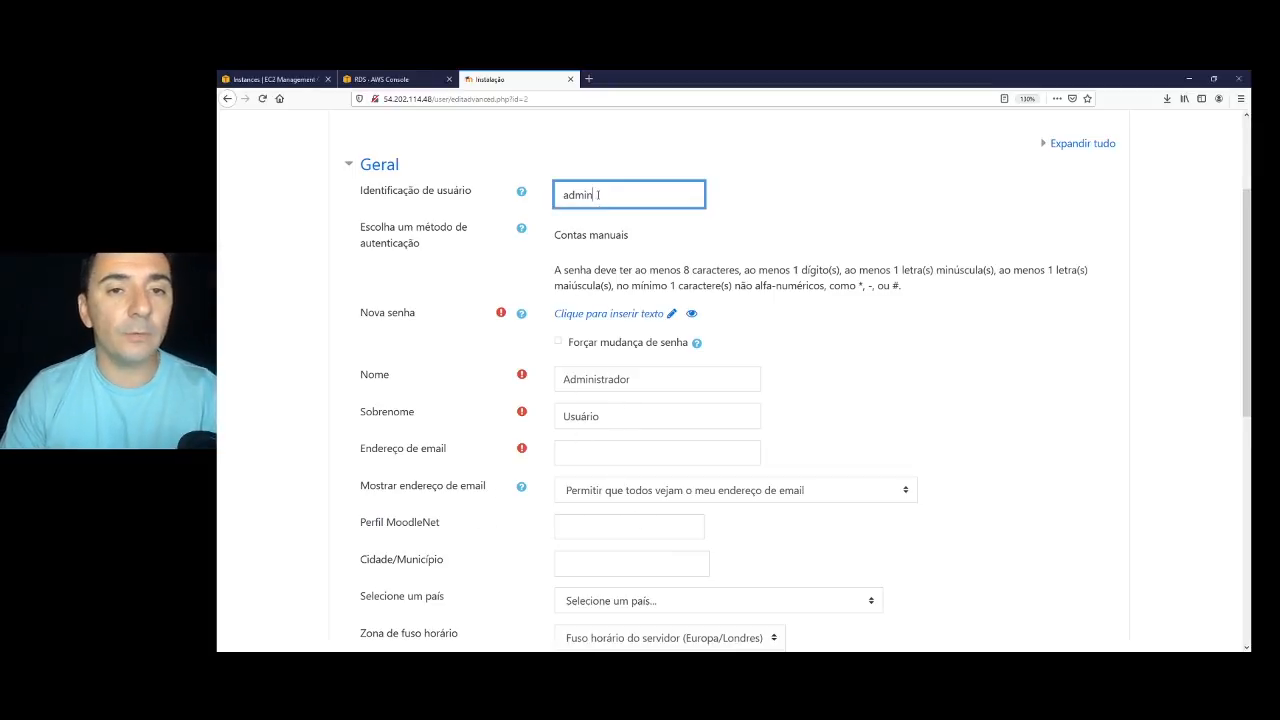
pyautogui.click(609, 457)
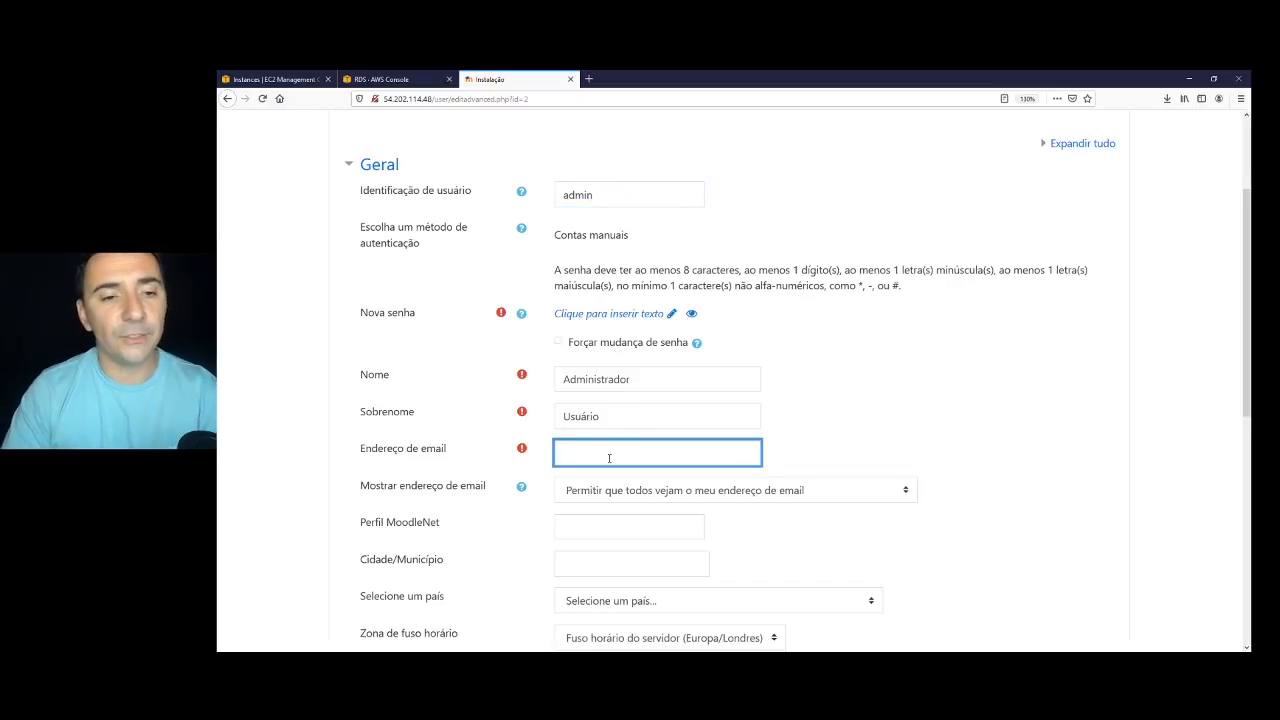
pyautogui.write('leand')
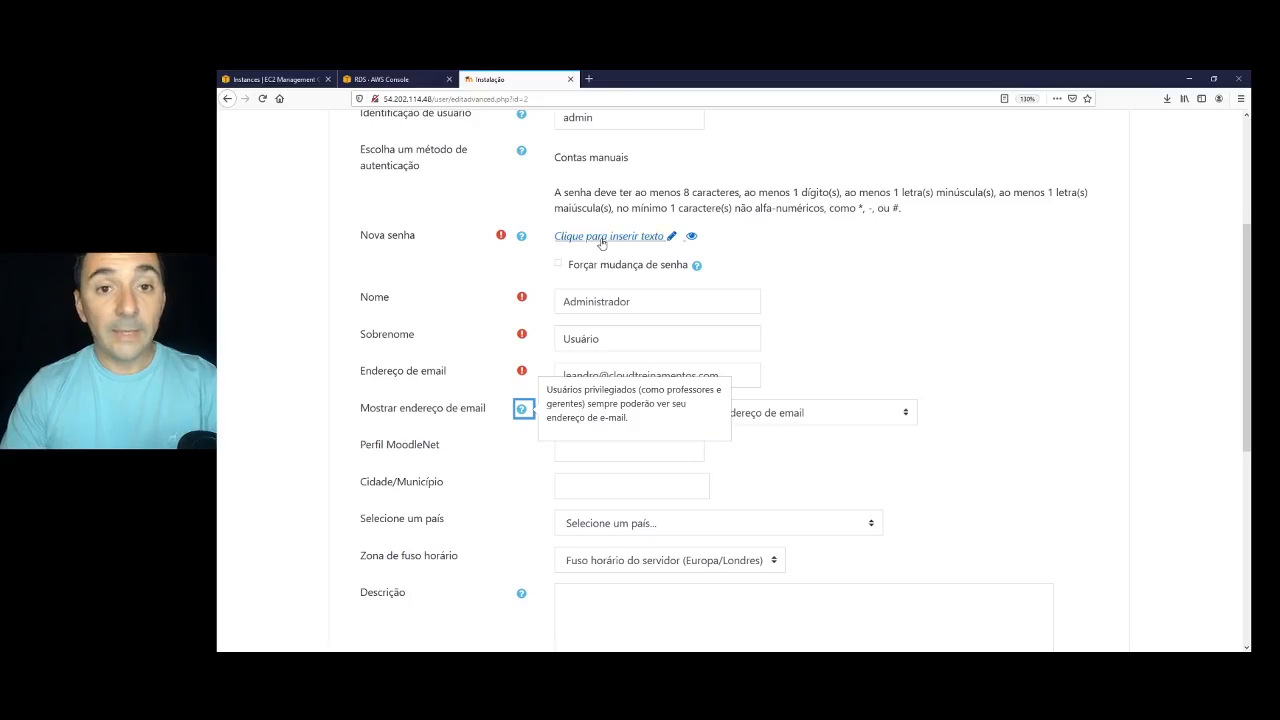
pyautogui.click(610, 233)
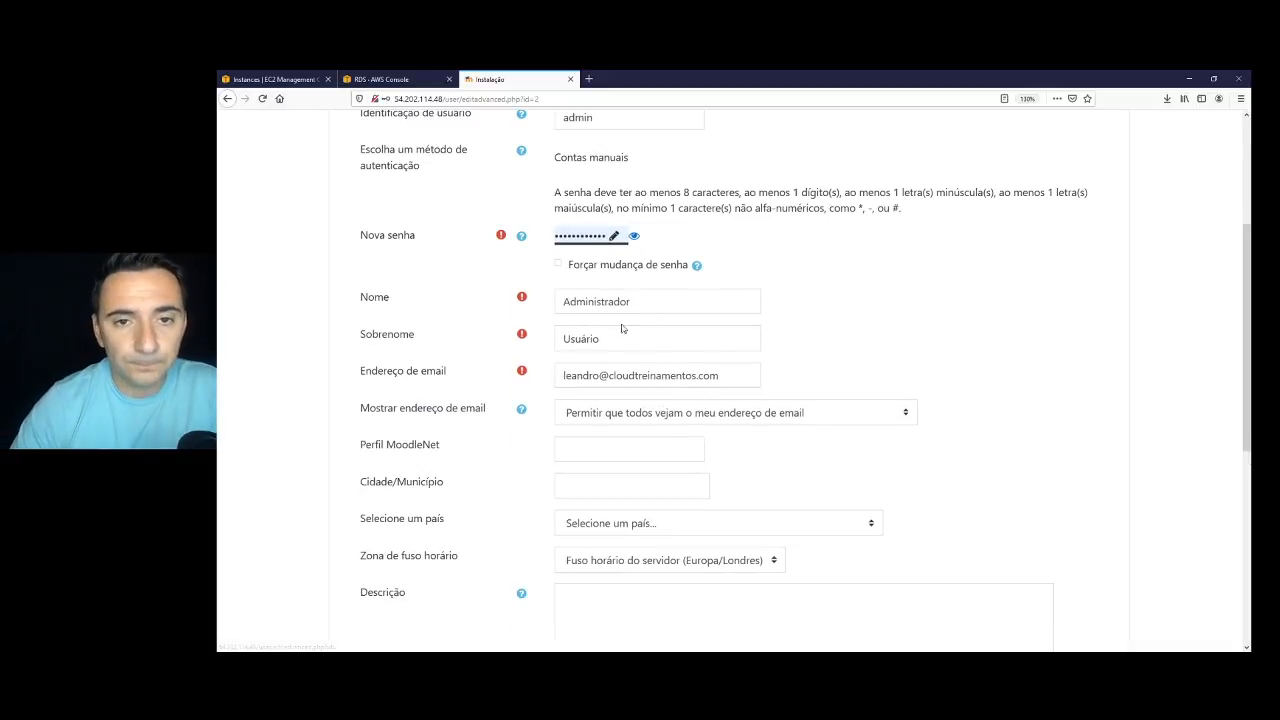
pyautogui.scroll(-5, 627, 329)
pyautogui.click(605, 550)
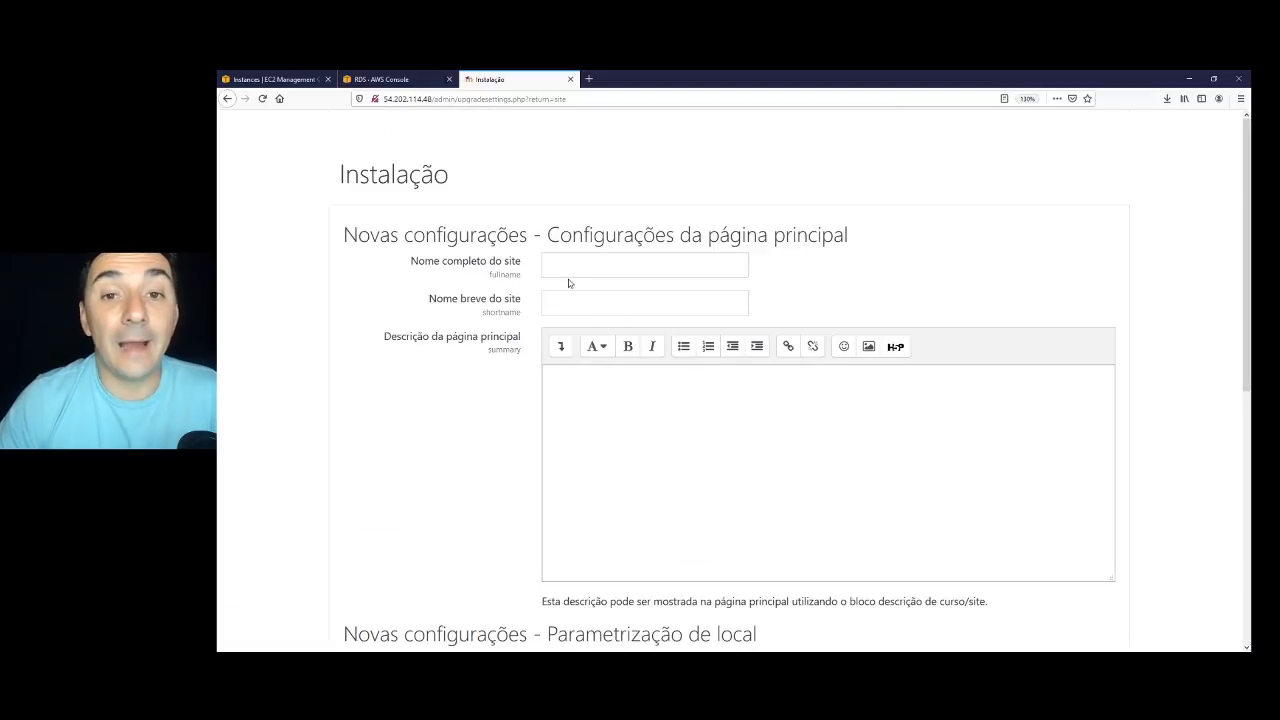
# Enter the full site name 'Cloud Treinamenots' and the short name 'Cloud Treinamentos'.
pyautogui.click(580, 265)
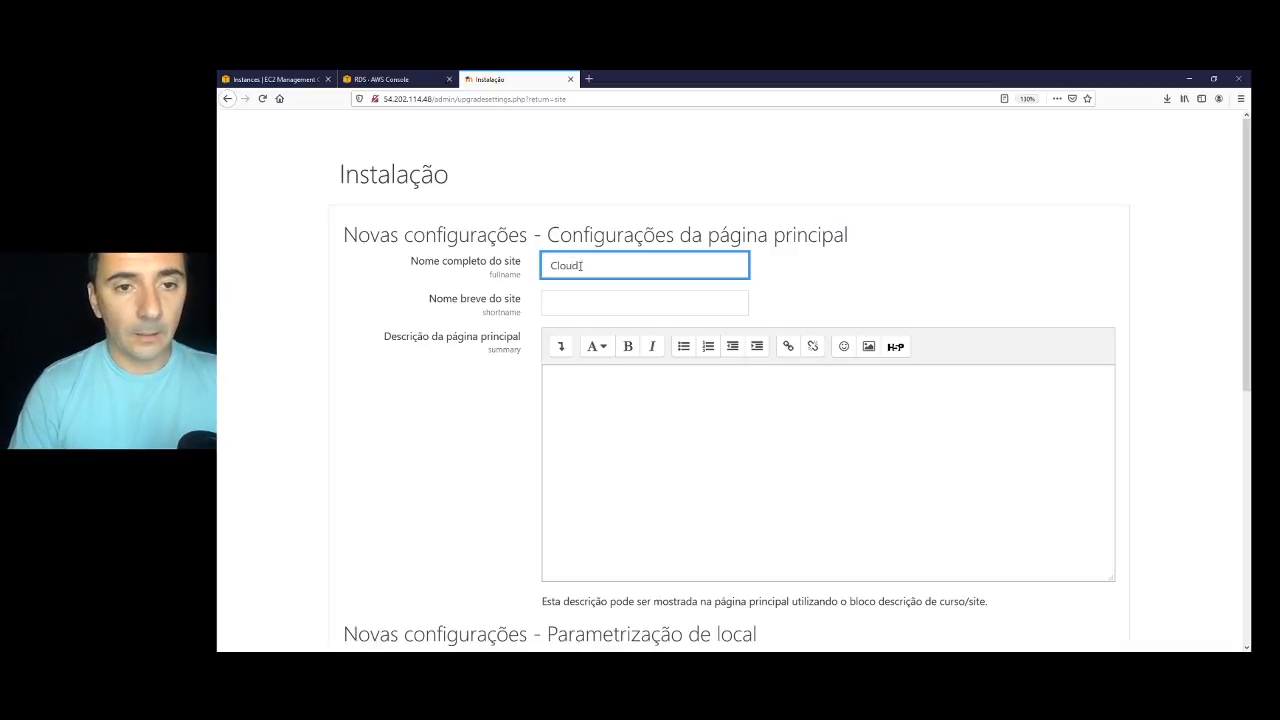
pyautogui.write('Cloud Treinamenots')
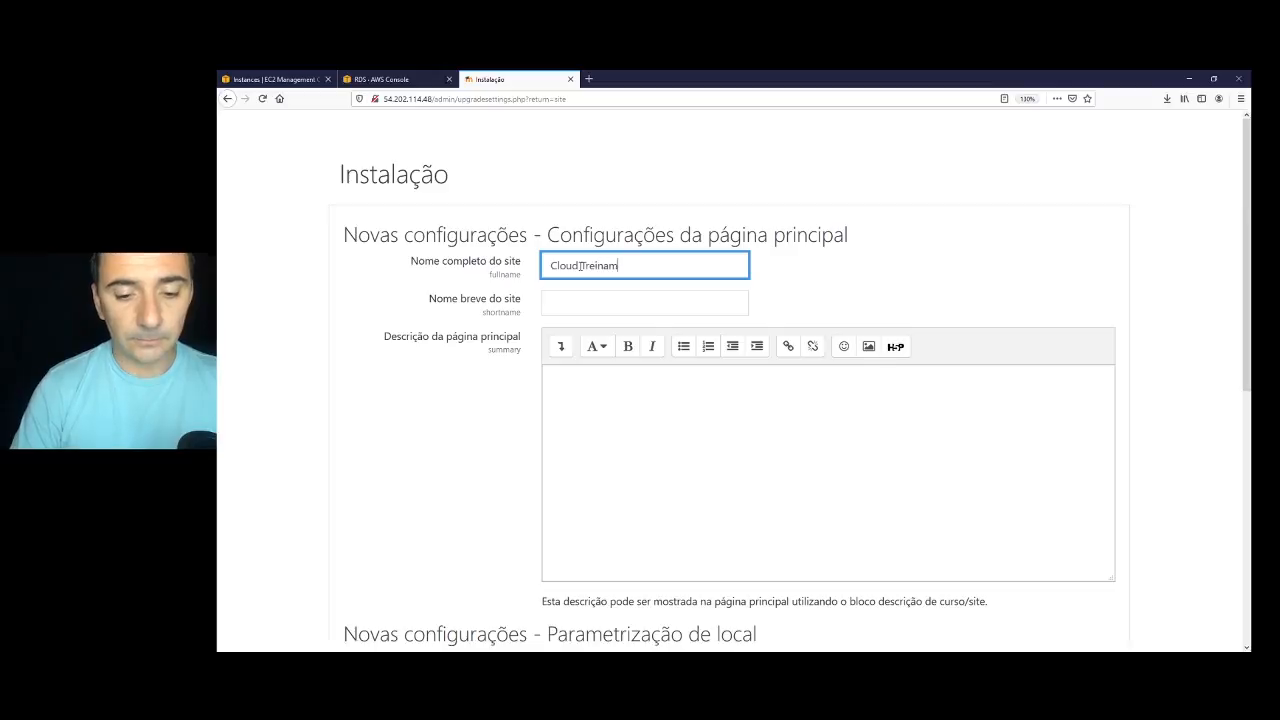
pyautogui.press('Tab')
pyautogui.write('Cloud Treinamentos')
pyautogui.scroll(-1, 592, 342)
pyautogui.click(606, 338)
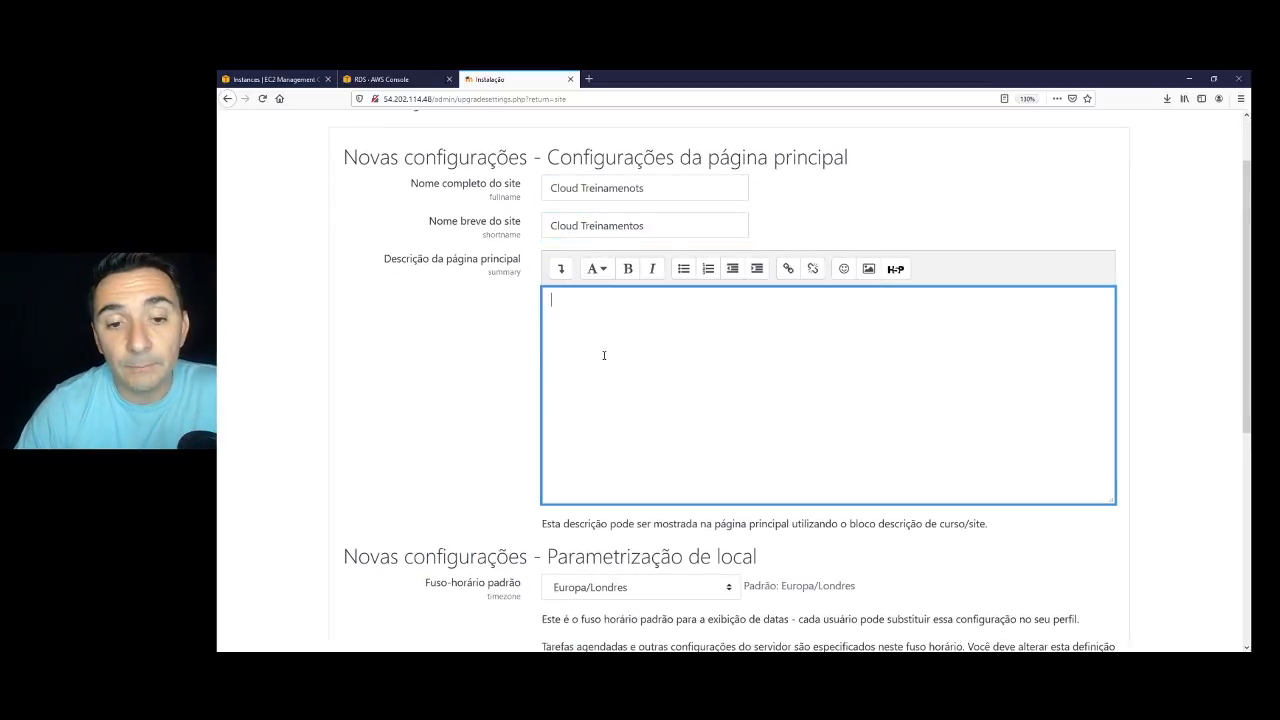
pyautogui.scroll(-1, 603, 355)
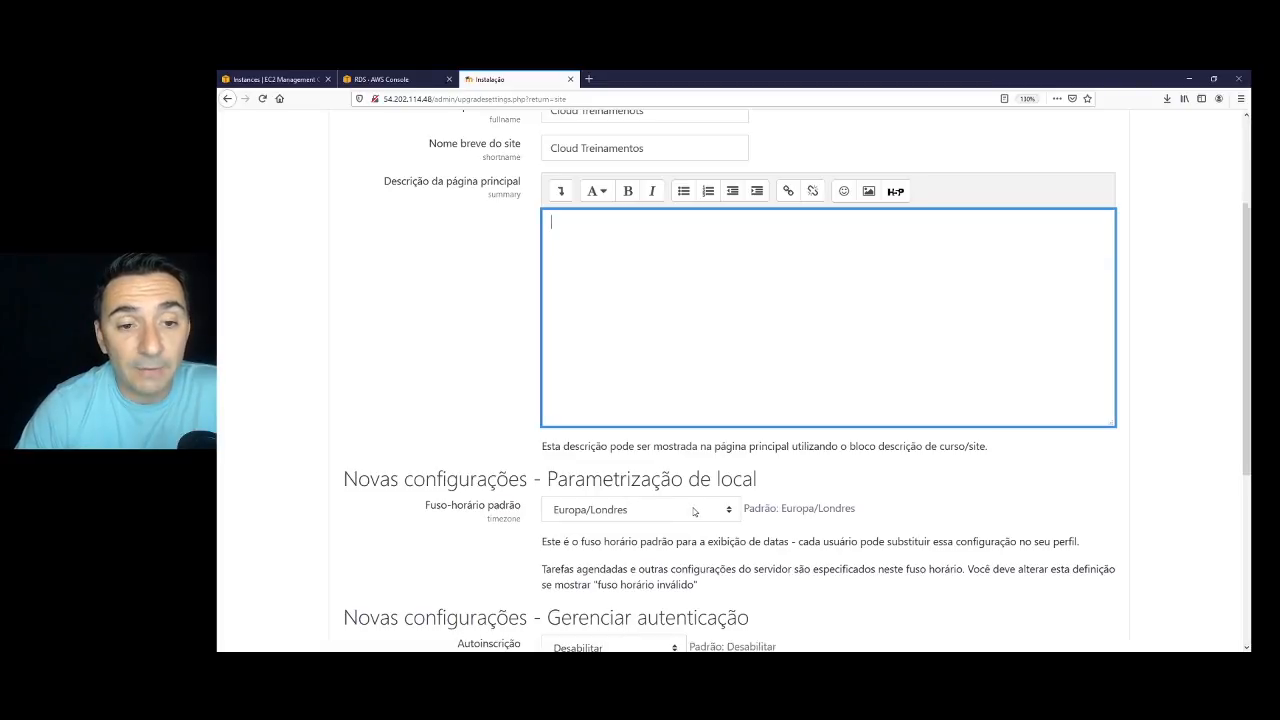
# Set the default timezone to América/São_Paulo and save the site settings.
pyautogui.click(648, 511)
pyautogui.scroll(5, 688, 405)
pyautogui.scroll(-3, 688, 405)
pyautogui.scroll(6, 684, 405)
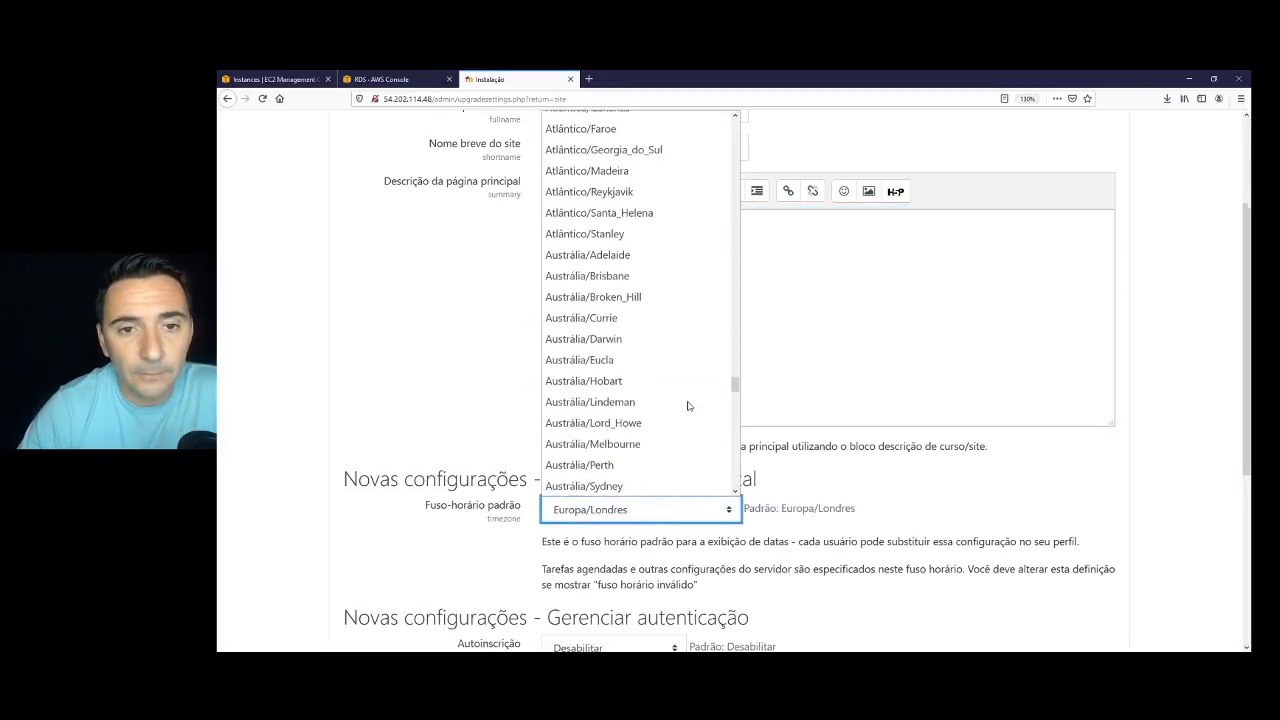
pyautogui.scroll(5, 681, 405)
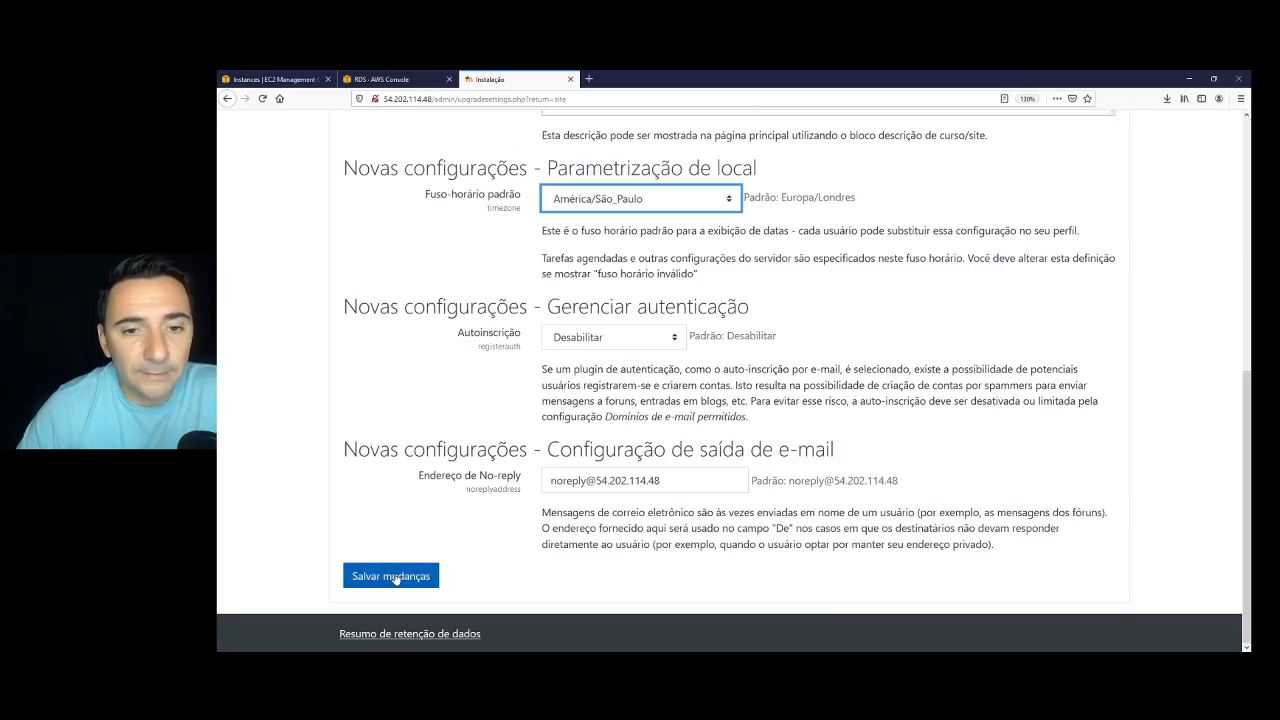
pyautogui.click(392, 576)
# Replace the IP in the rejected no-reply address with the site's domain and save again.
pyautogui.moveTo(692, 350); pyautogui.dragTo(601, 350)
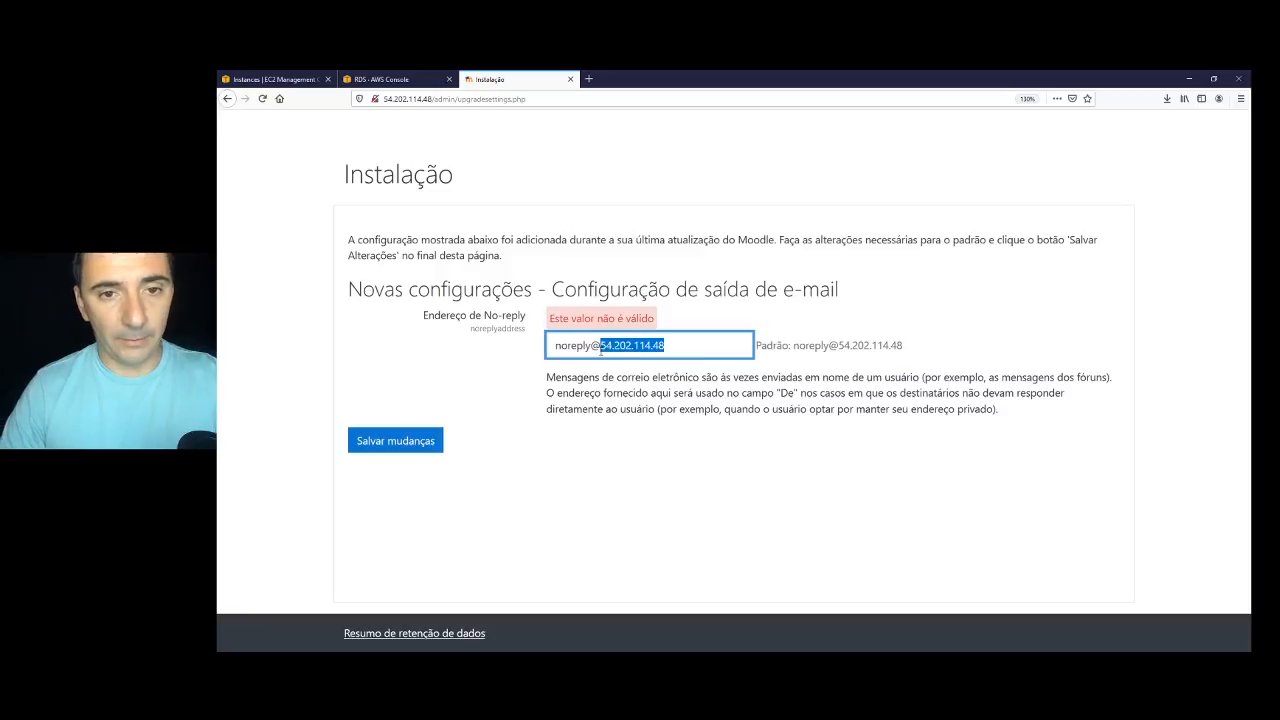
pyautogui.write('cloudtreinamentos.com')
pyautogui.click(409, 442)
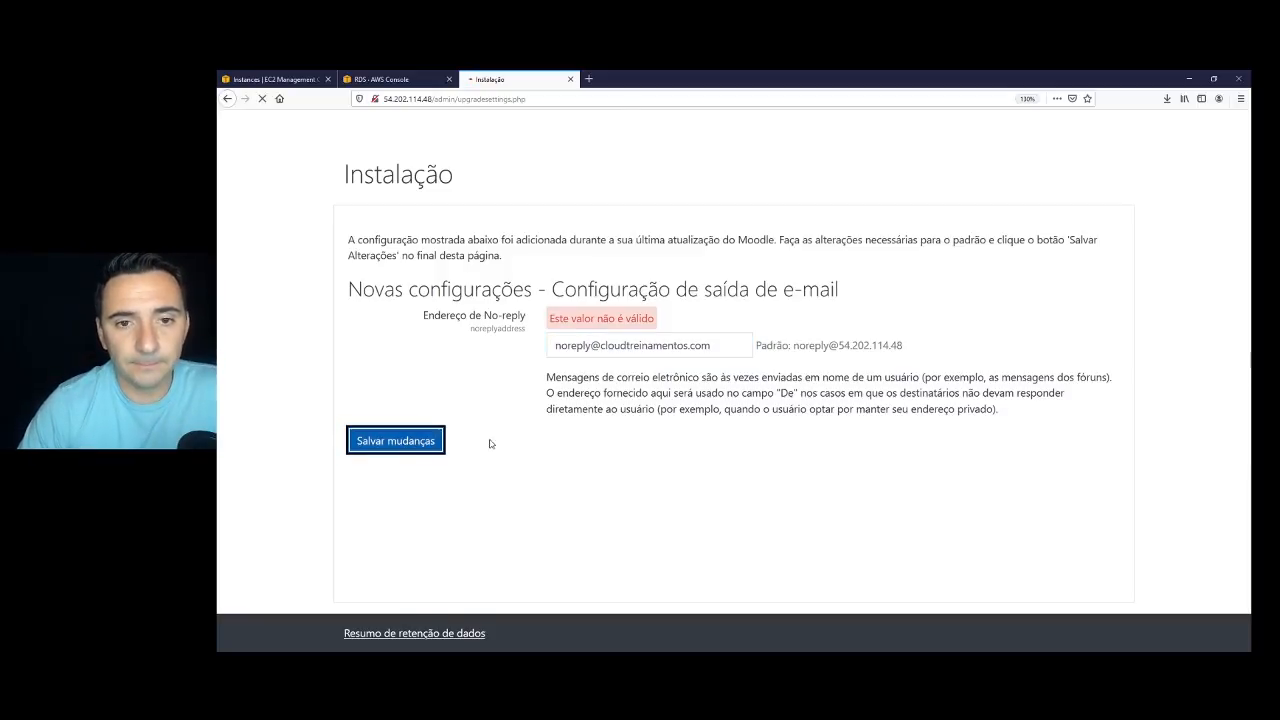
# Accept the privacy agreement and register the site with Moodle.org, choosing a country.
pyautogui.click(592, 302)
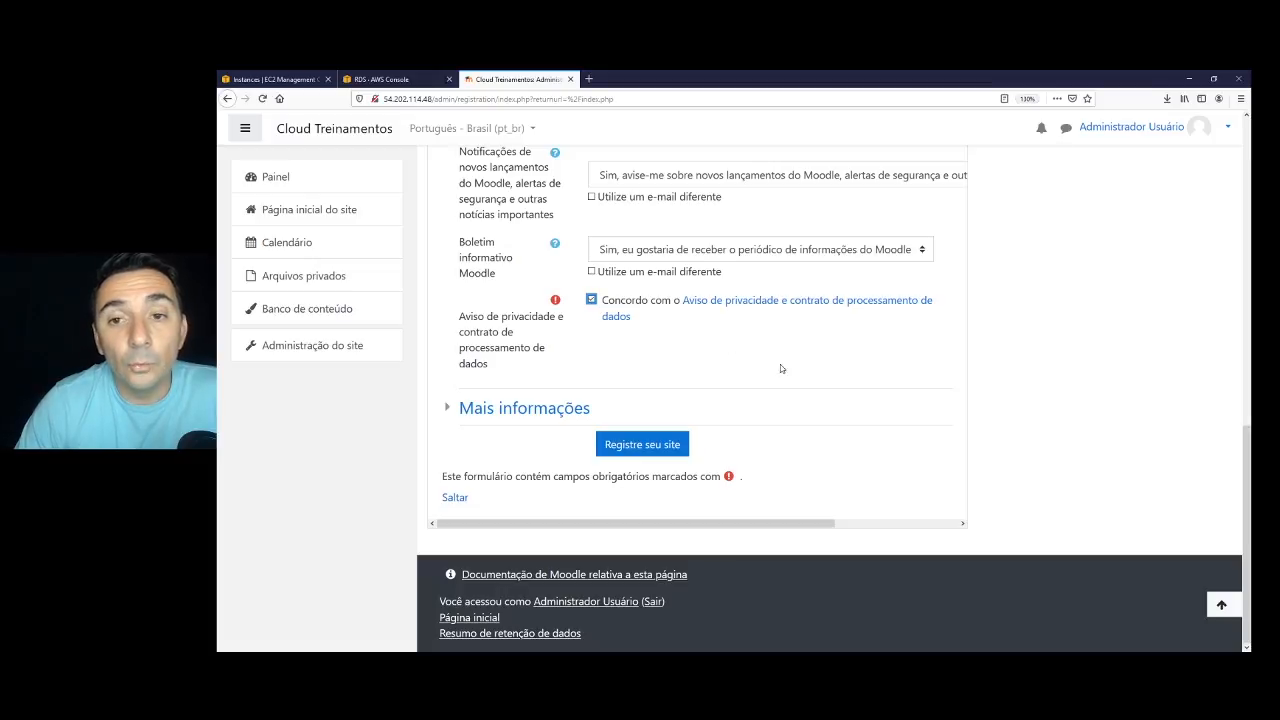
pyautogui.click(633, 446)
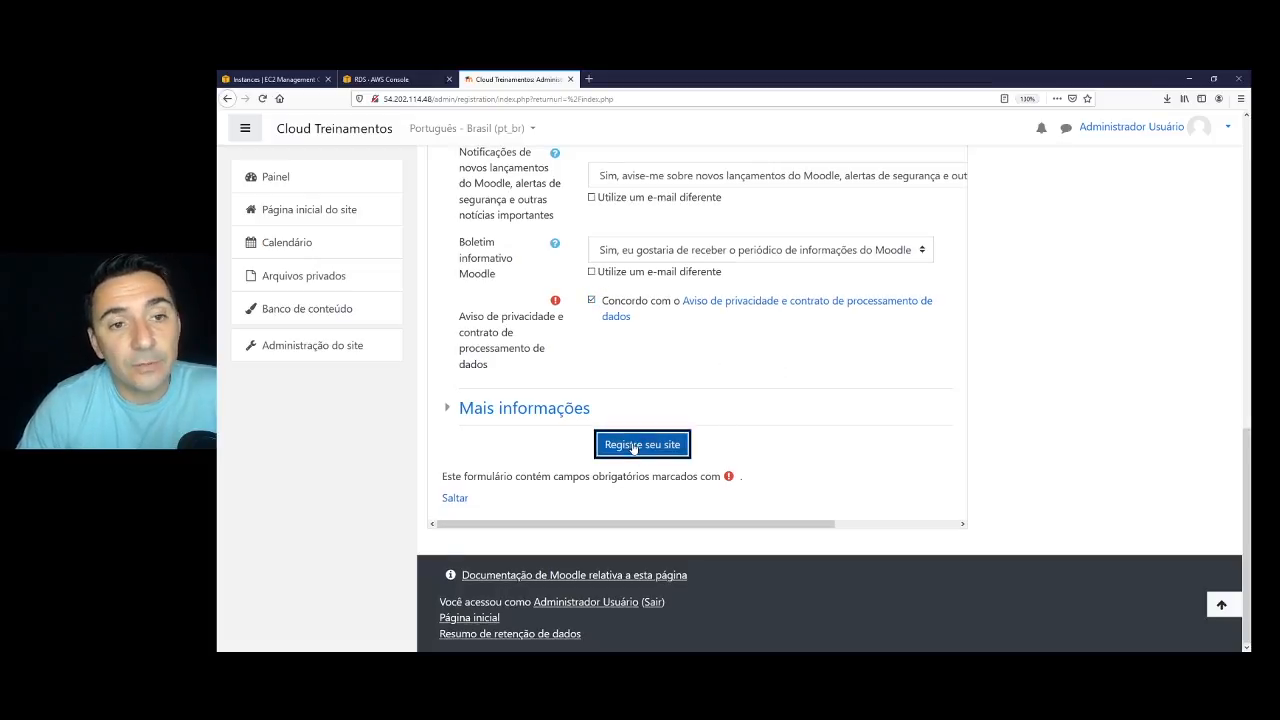
pyautogui.click(667, 430)
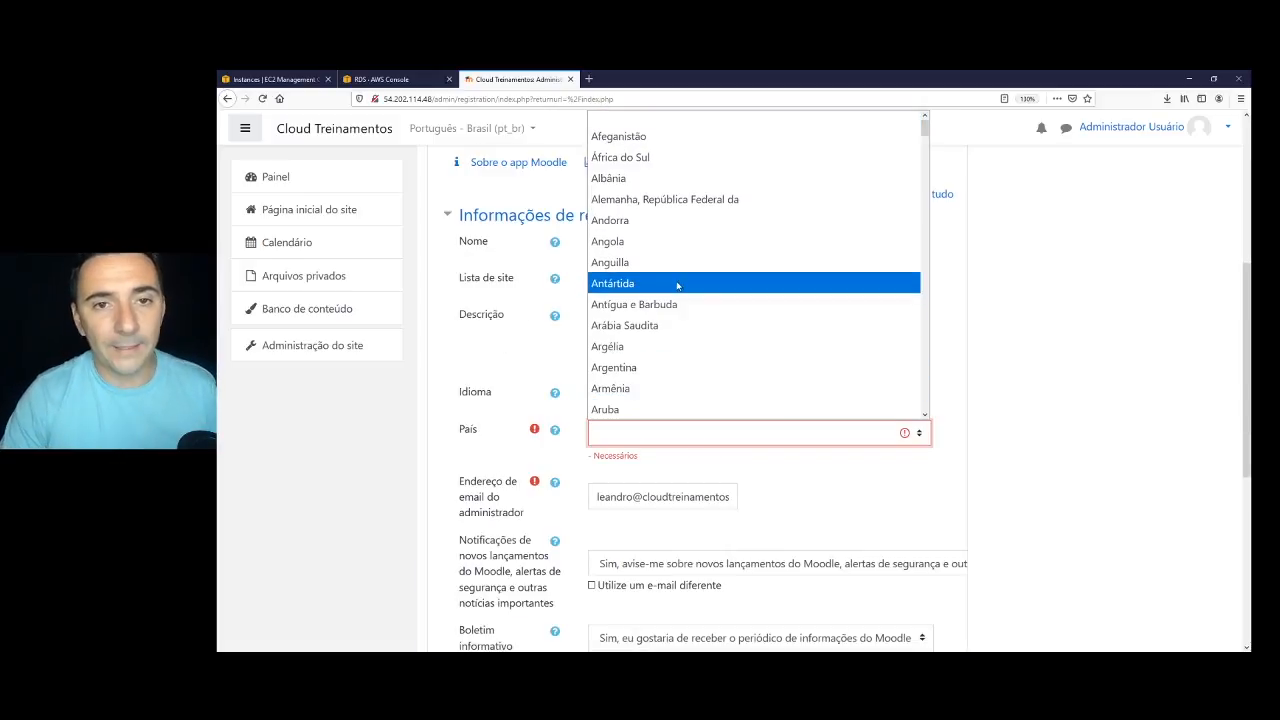
pyautogui.press('b')
pyautogui.scroll(-4, 677, 285)
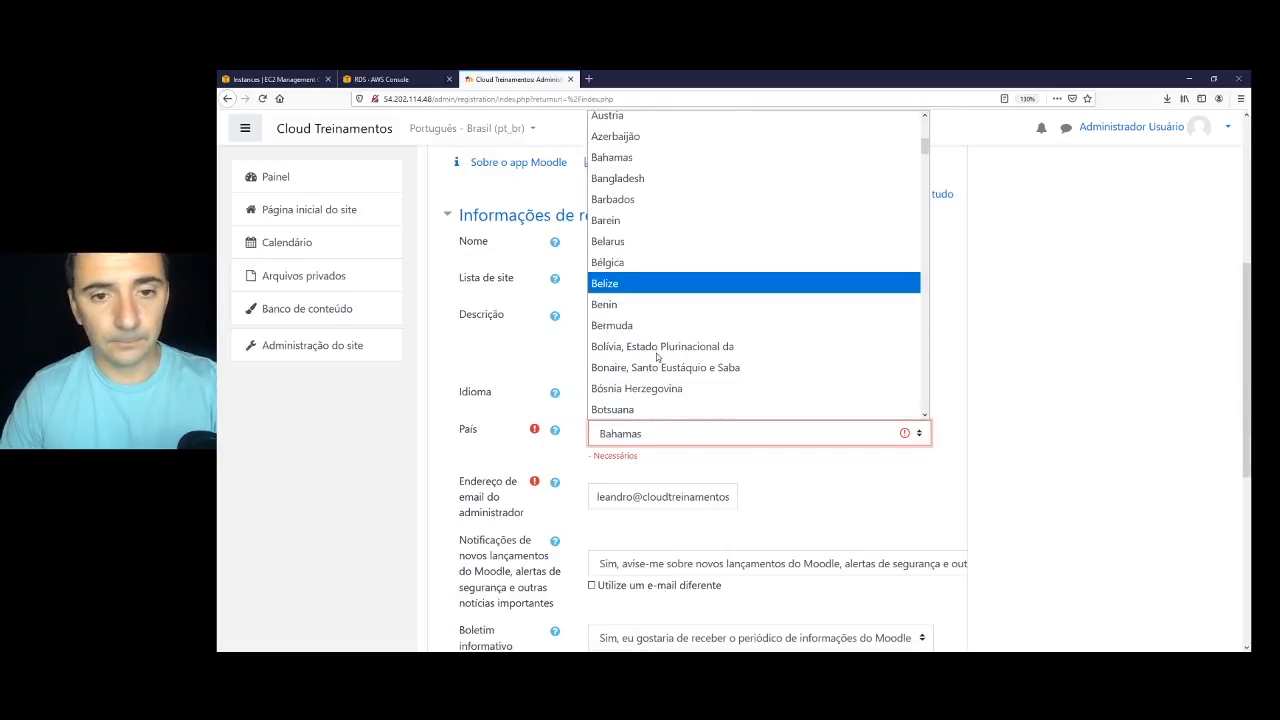
pyautogui.scroll(-1, 630, 335)
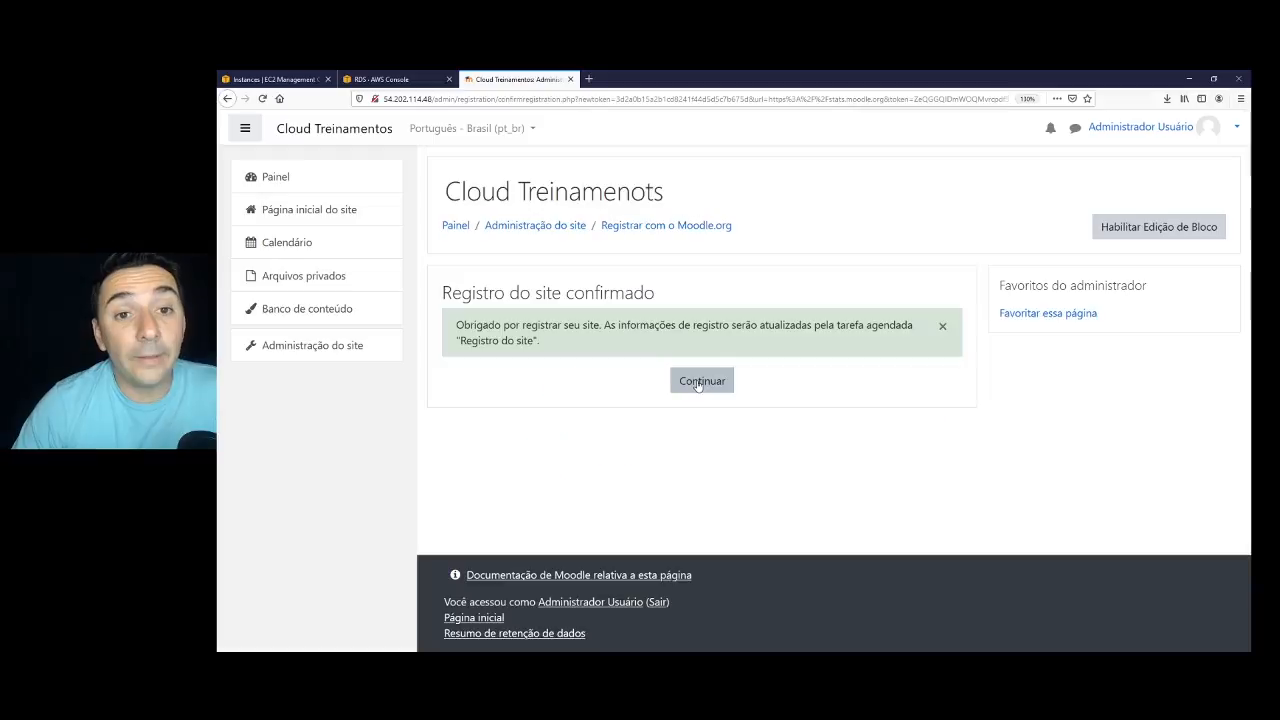
# Continue to the Moodle Painel dashboard, then go back to the EC2 Instances tab.
pyautogui.click(712, 390)
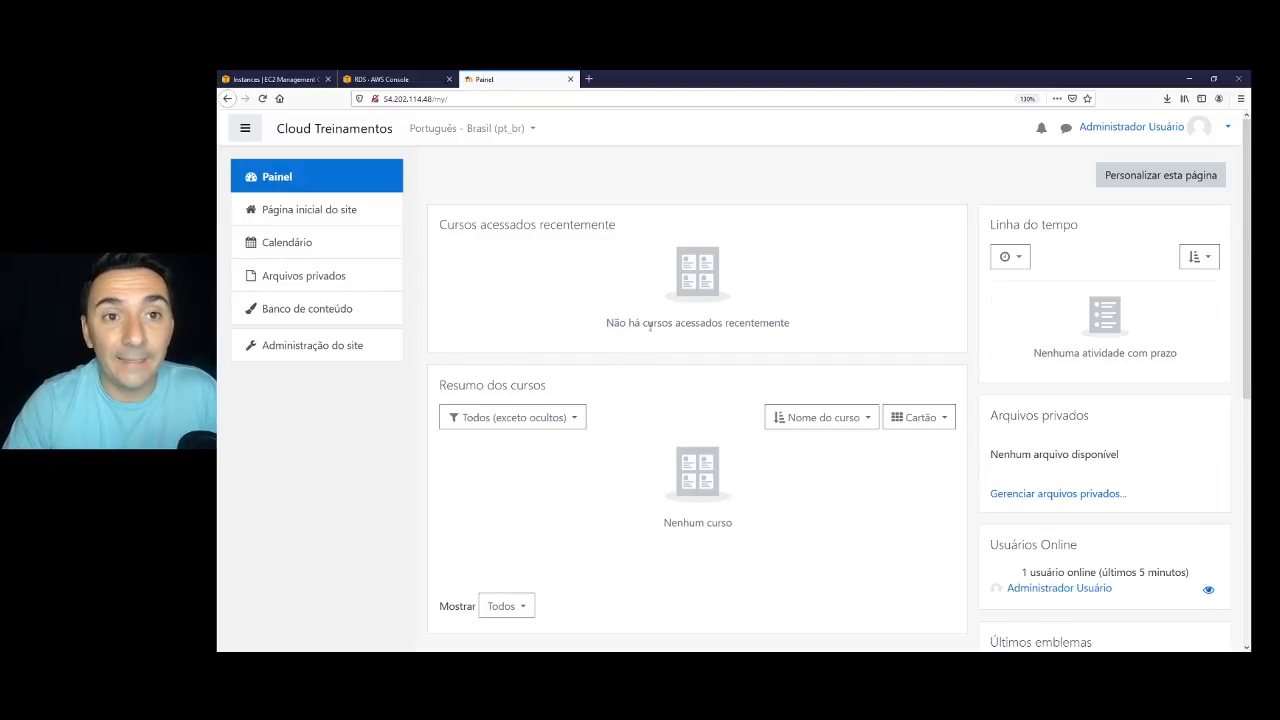
pyautogui.scroll(-5, 708, 503)
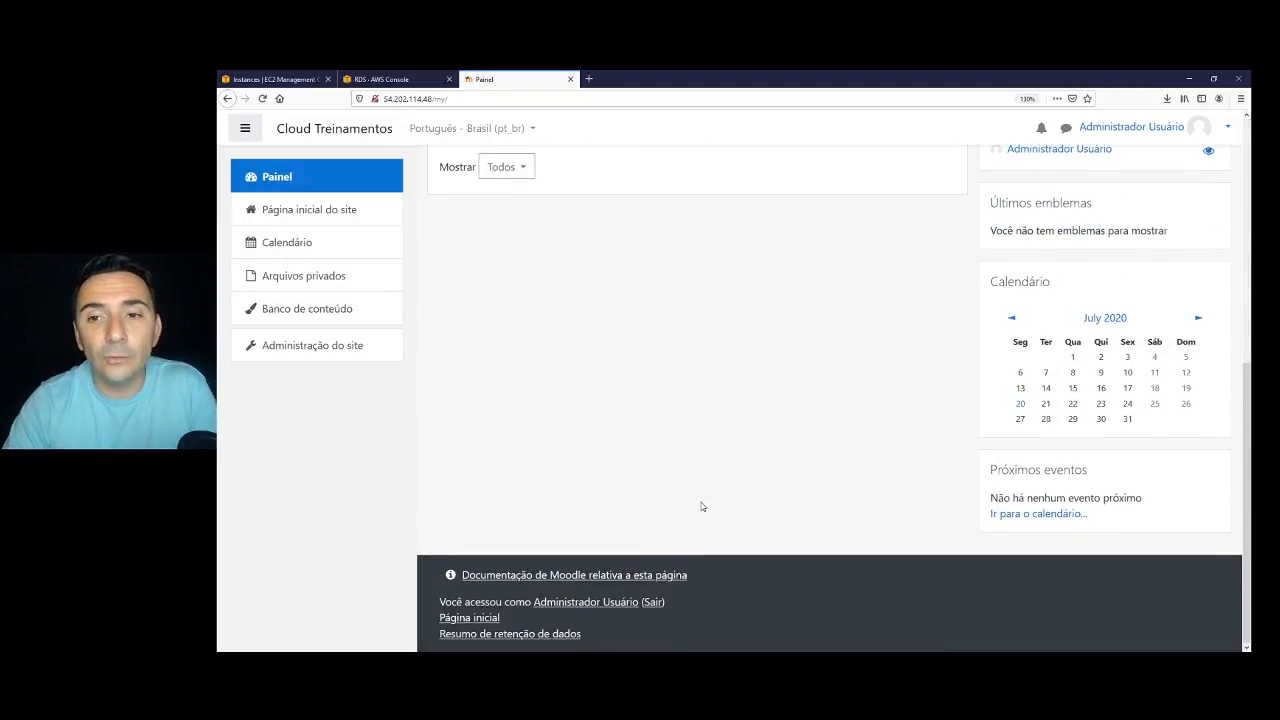
pyautogui.scroll(5, 705, 503)
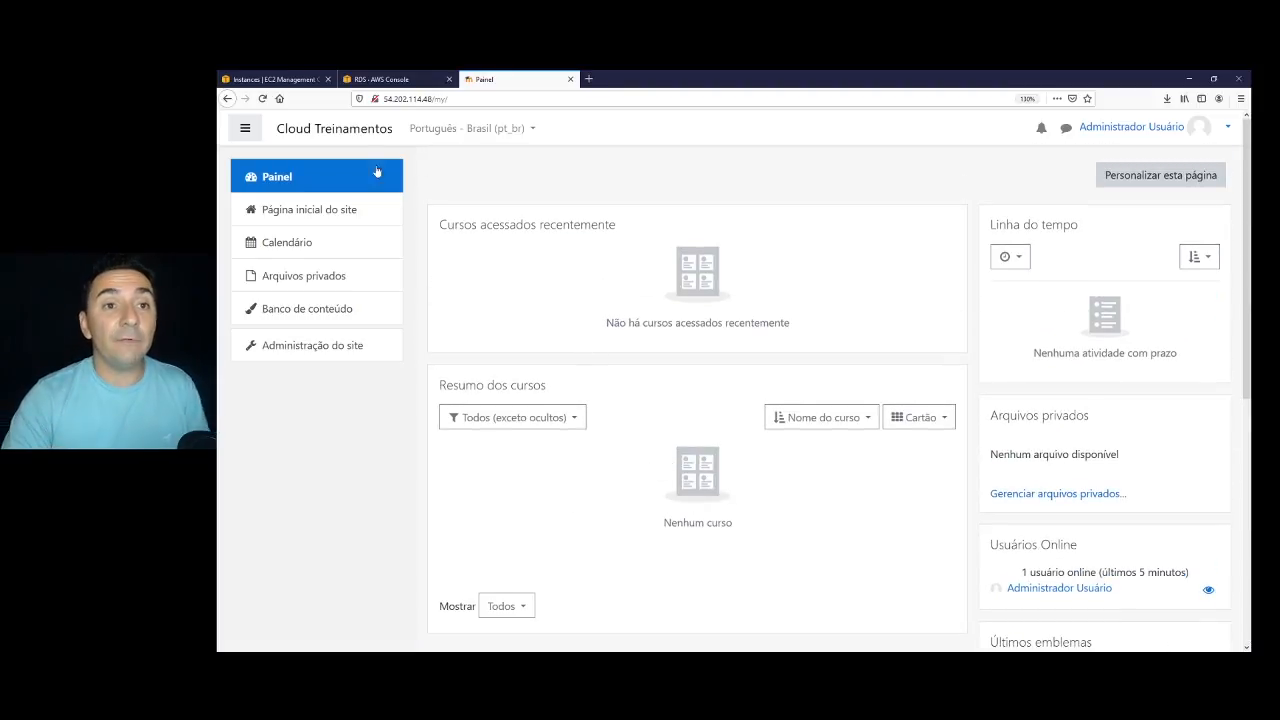
pyautogui.click(273, 81)
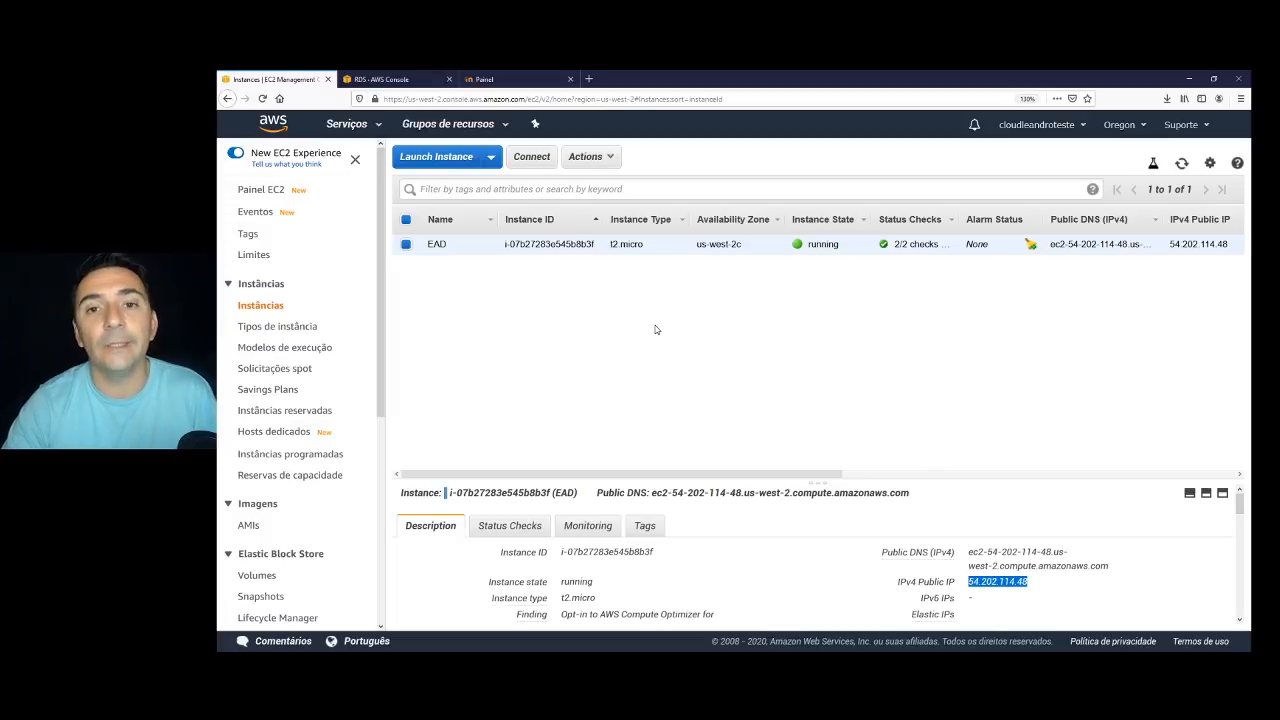
# Check the ead RDS database tab, then return to the EC2 list showing EAD running.
pyautogui.hotkey('ctrl', 'Tab')
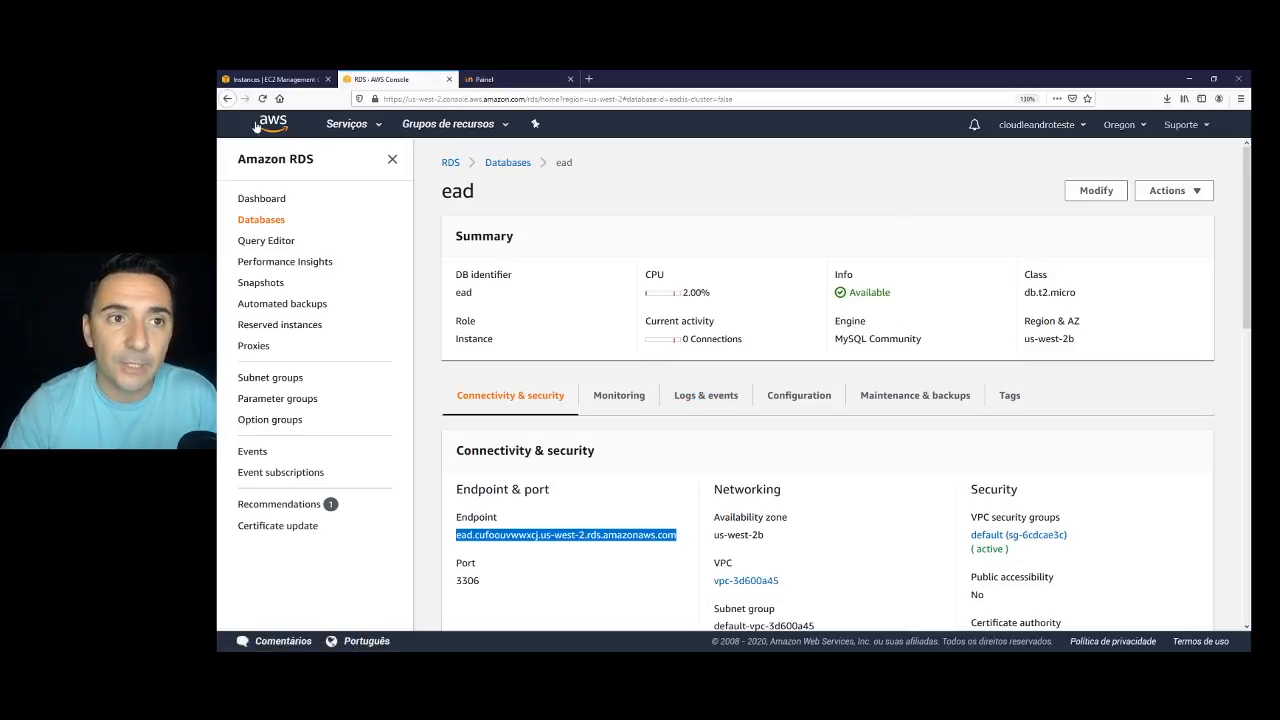
pyautogui.click(280, 79)
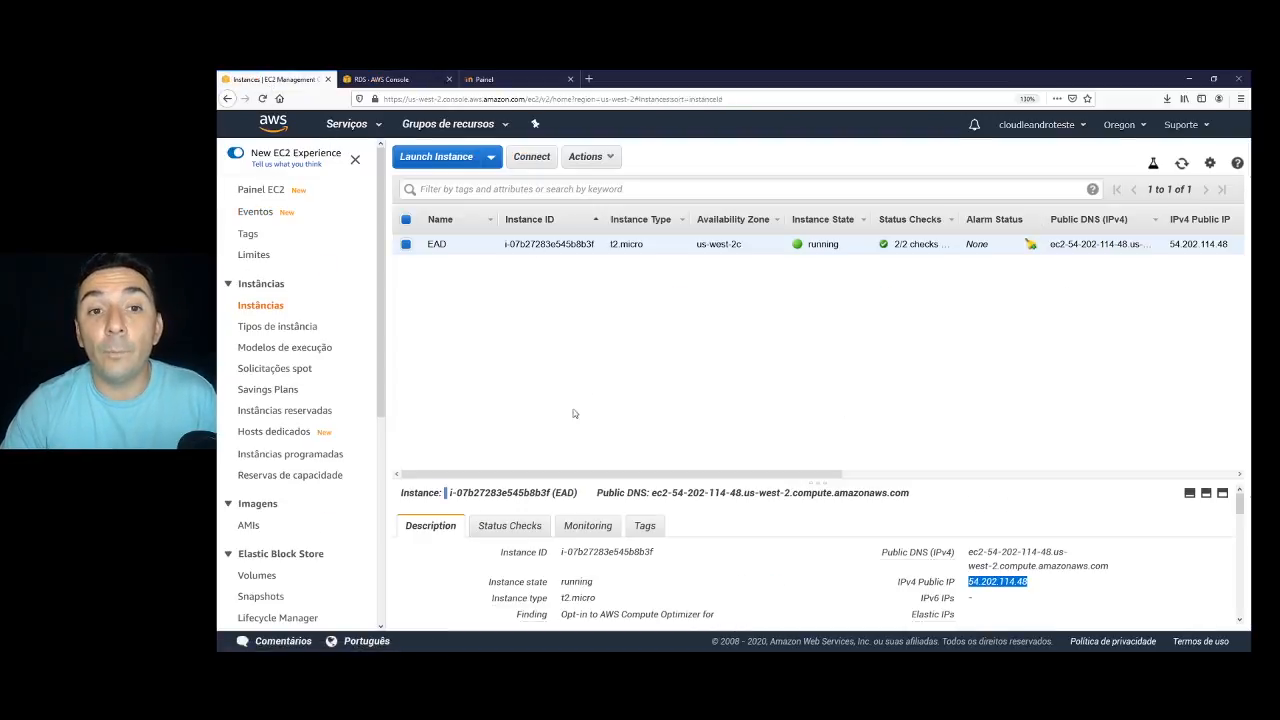